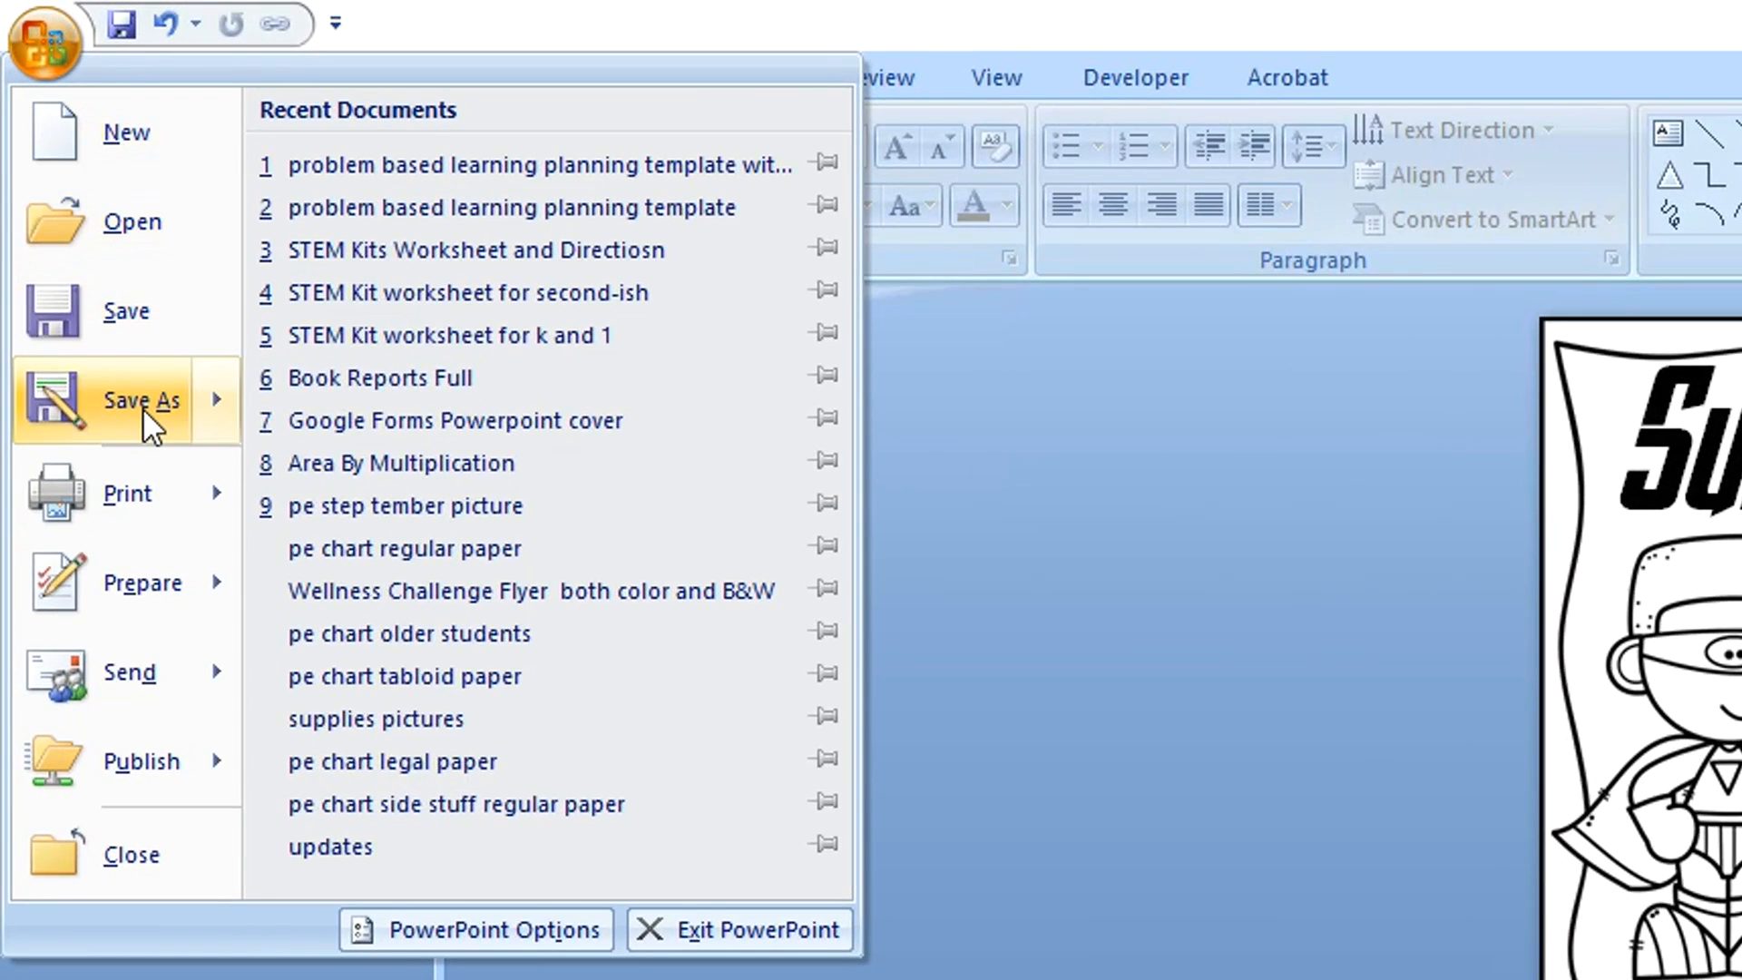
Export only the current slide as a PNG image named "super hero worksheet" in the Documents folder
mouse_move(144, 406)
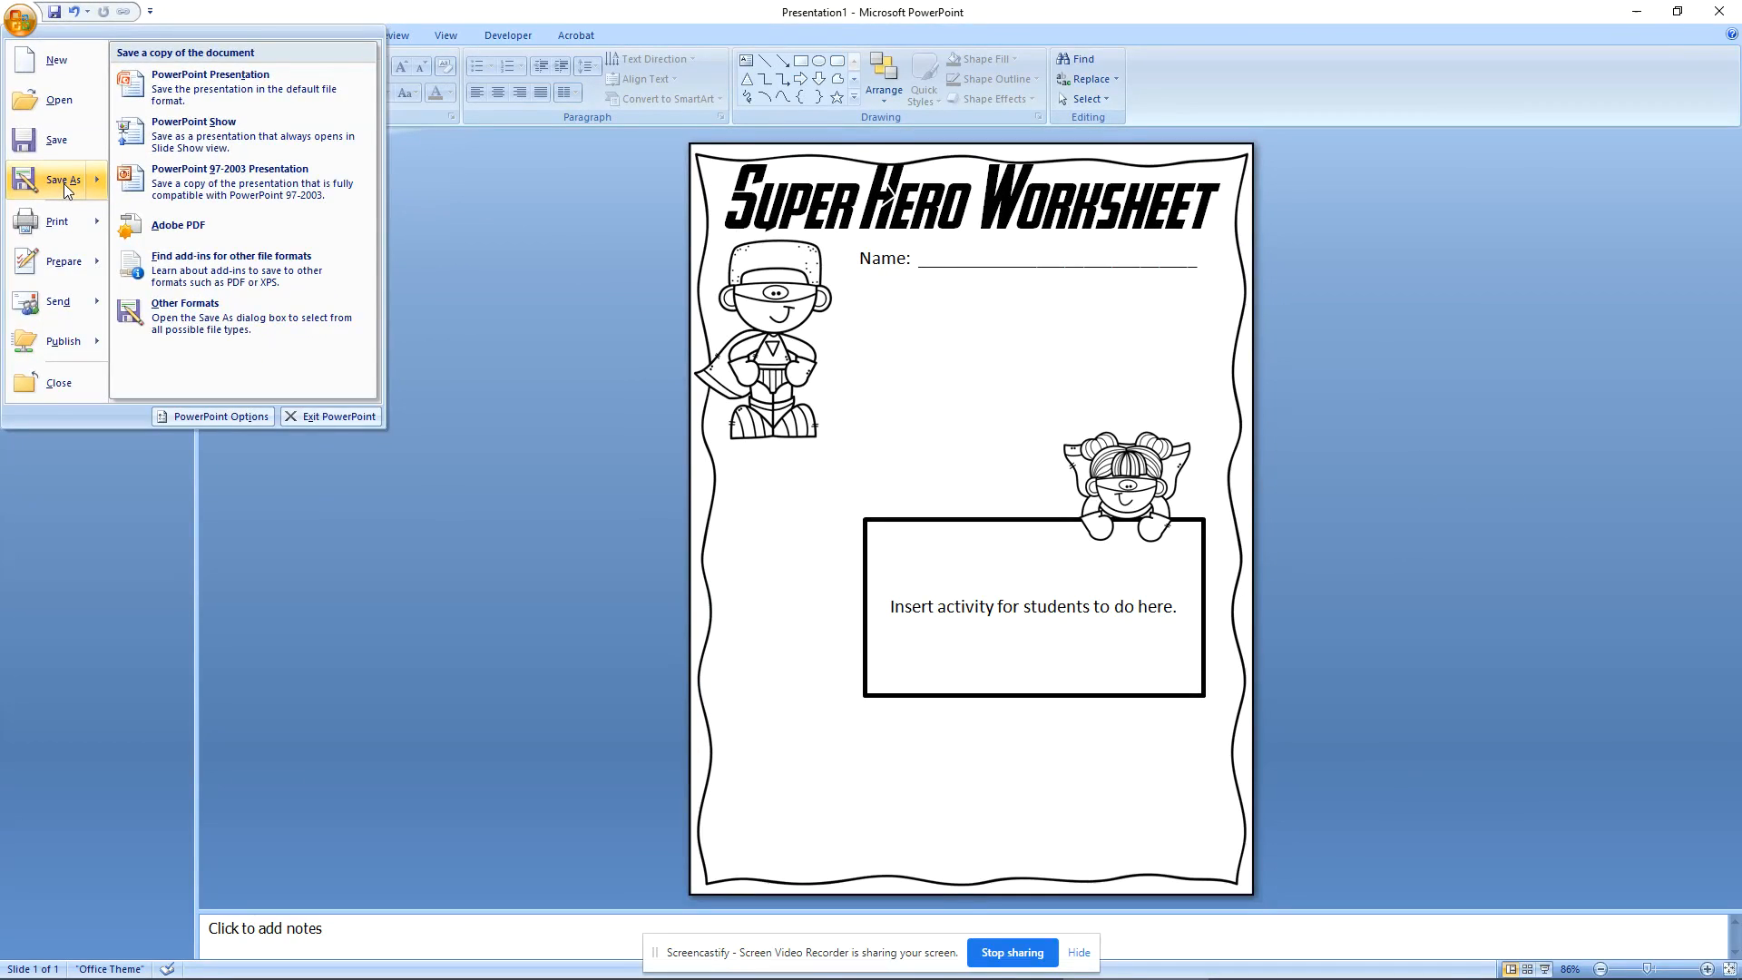
left_click(64, 183)
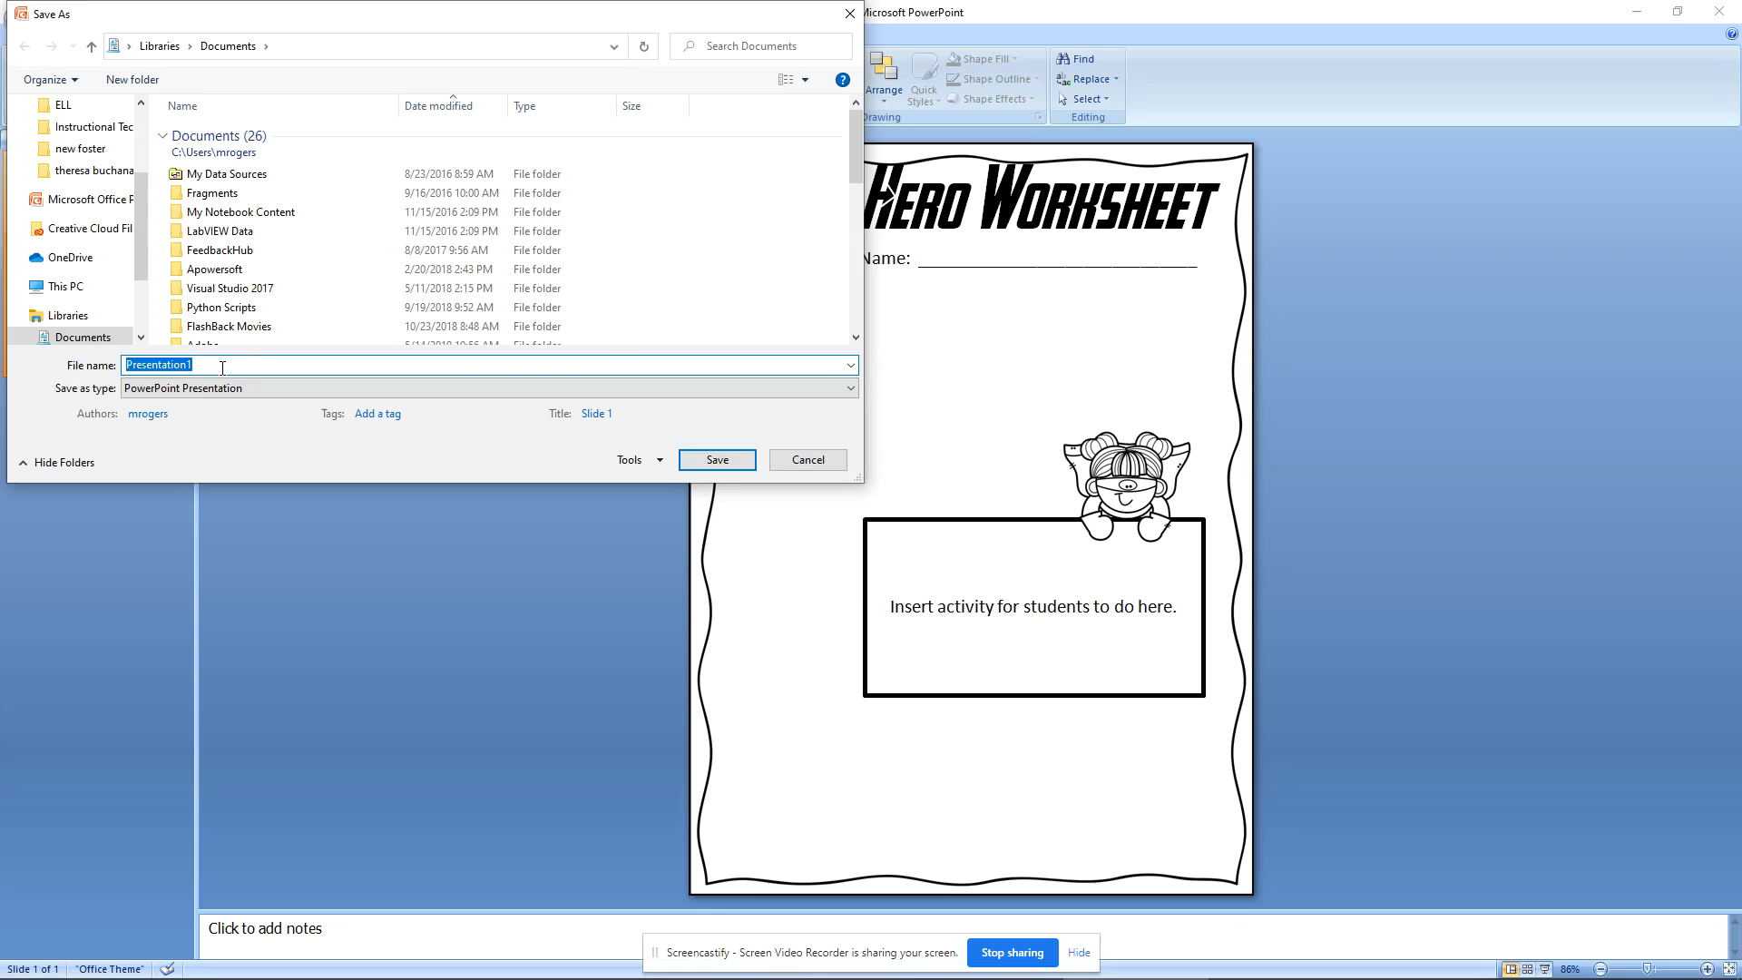
type("super hero worksheet")
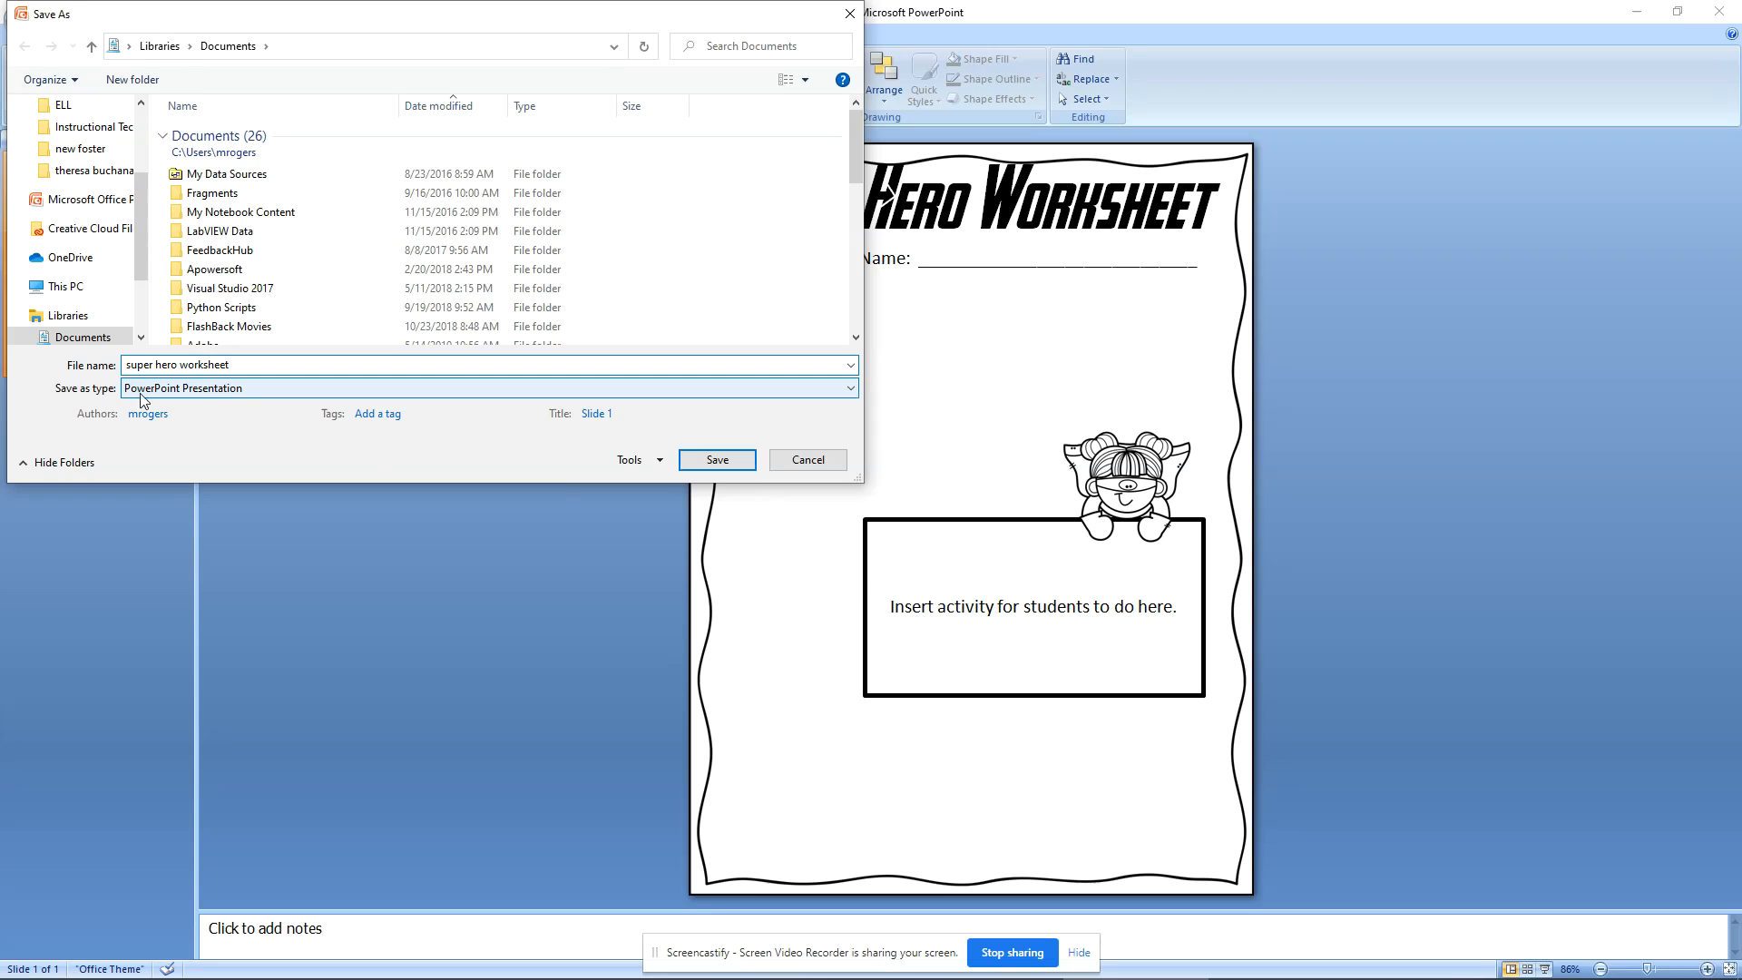
left_click(209, 393)
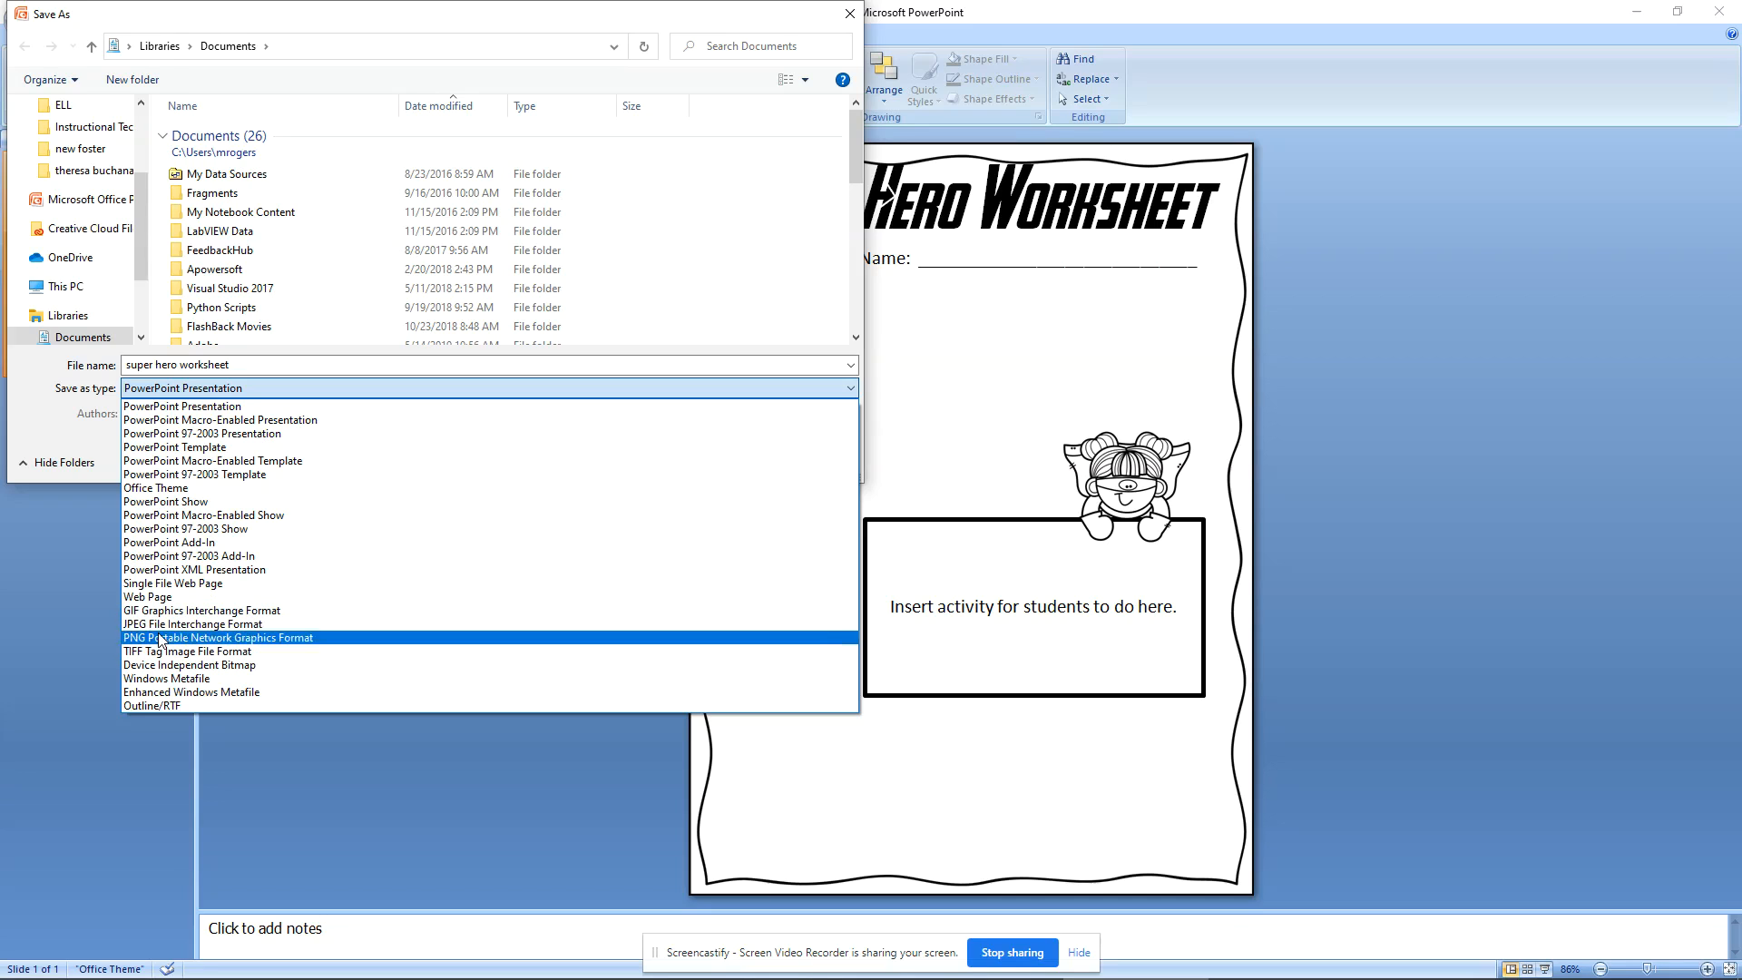
left_click(163, 640)
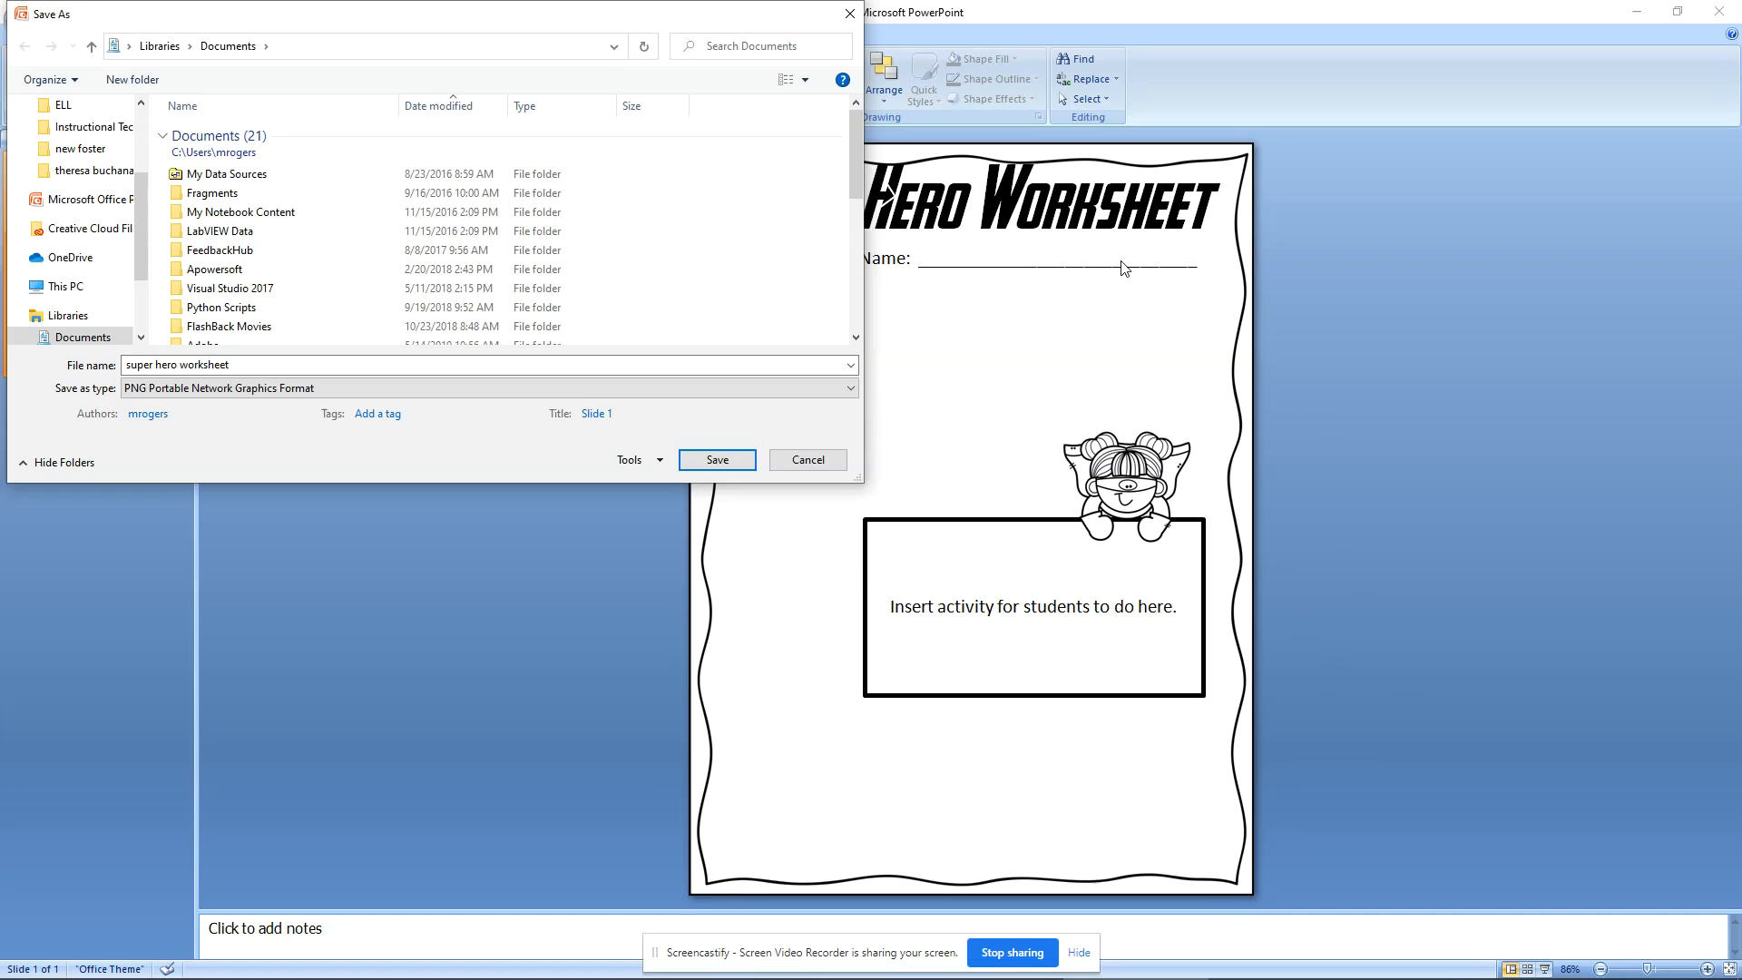
left_click(716, 463)
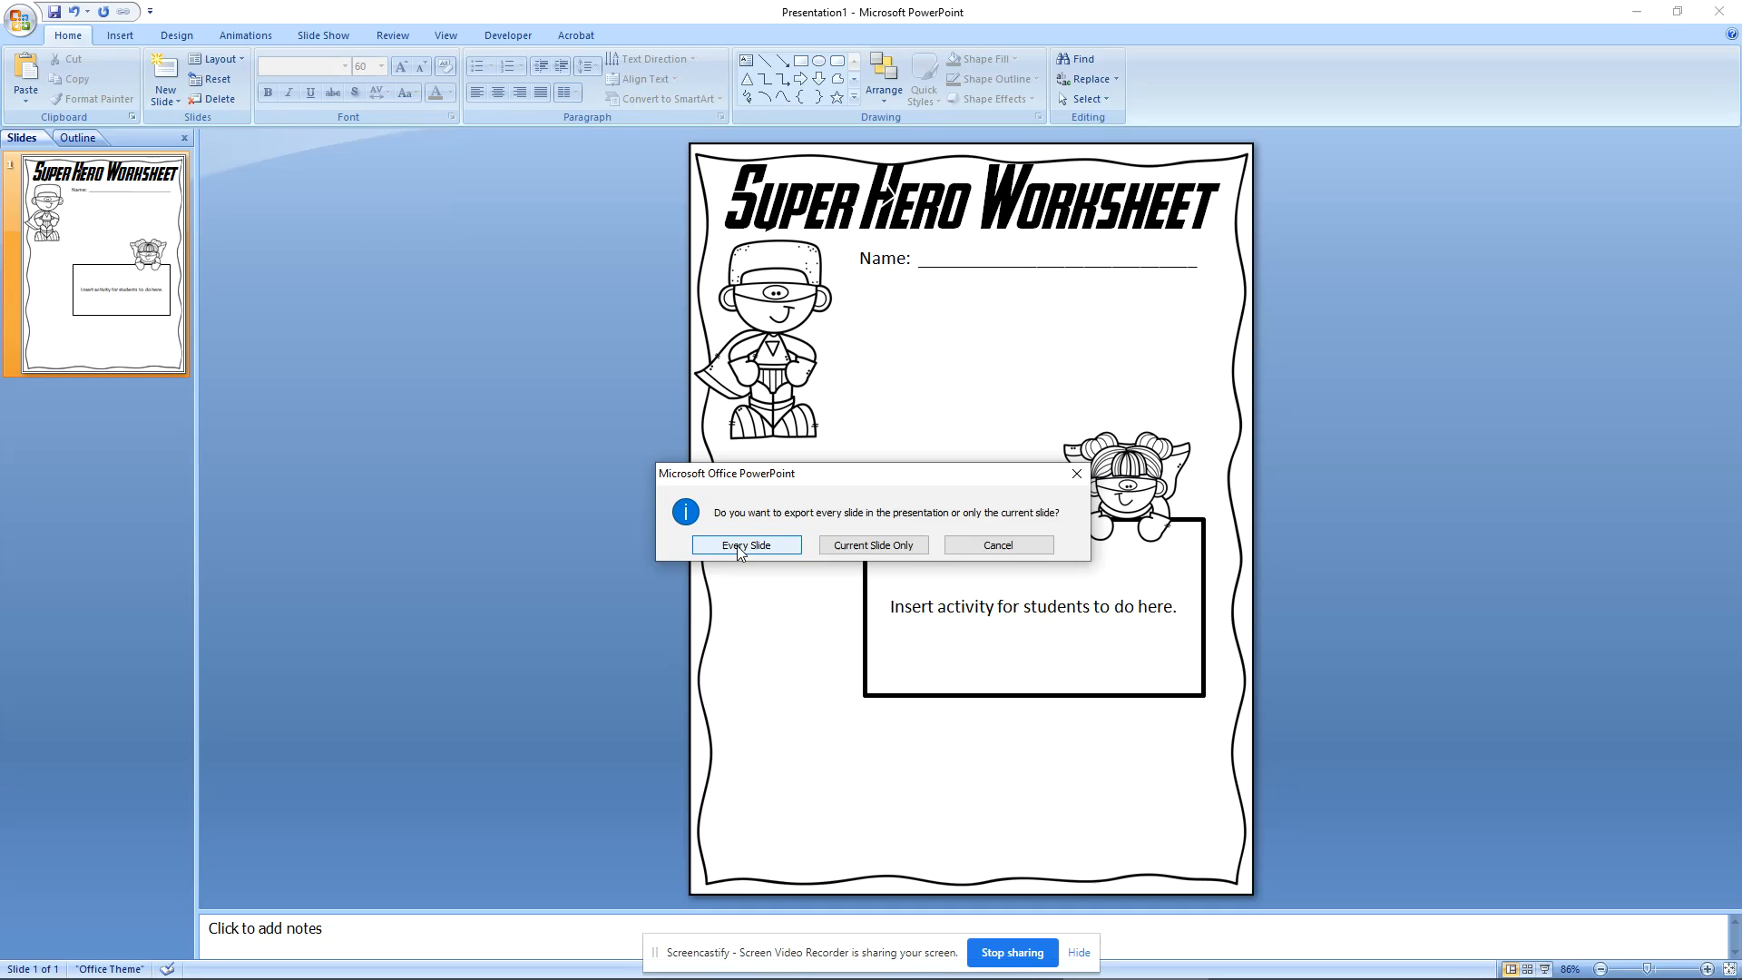
left_click(860, 545)
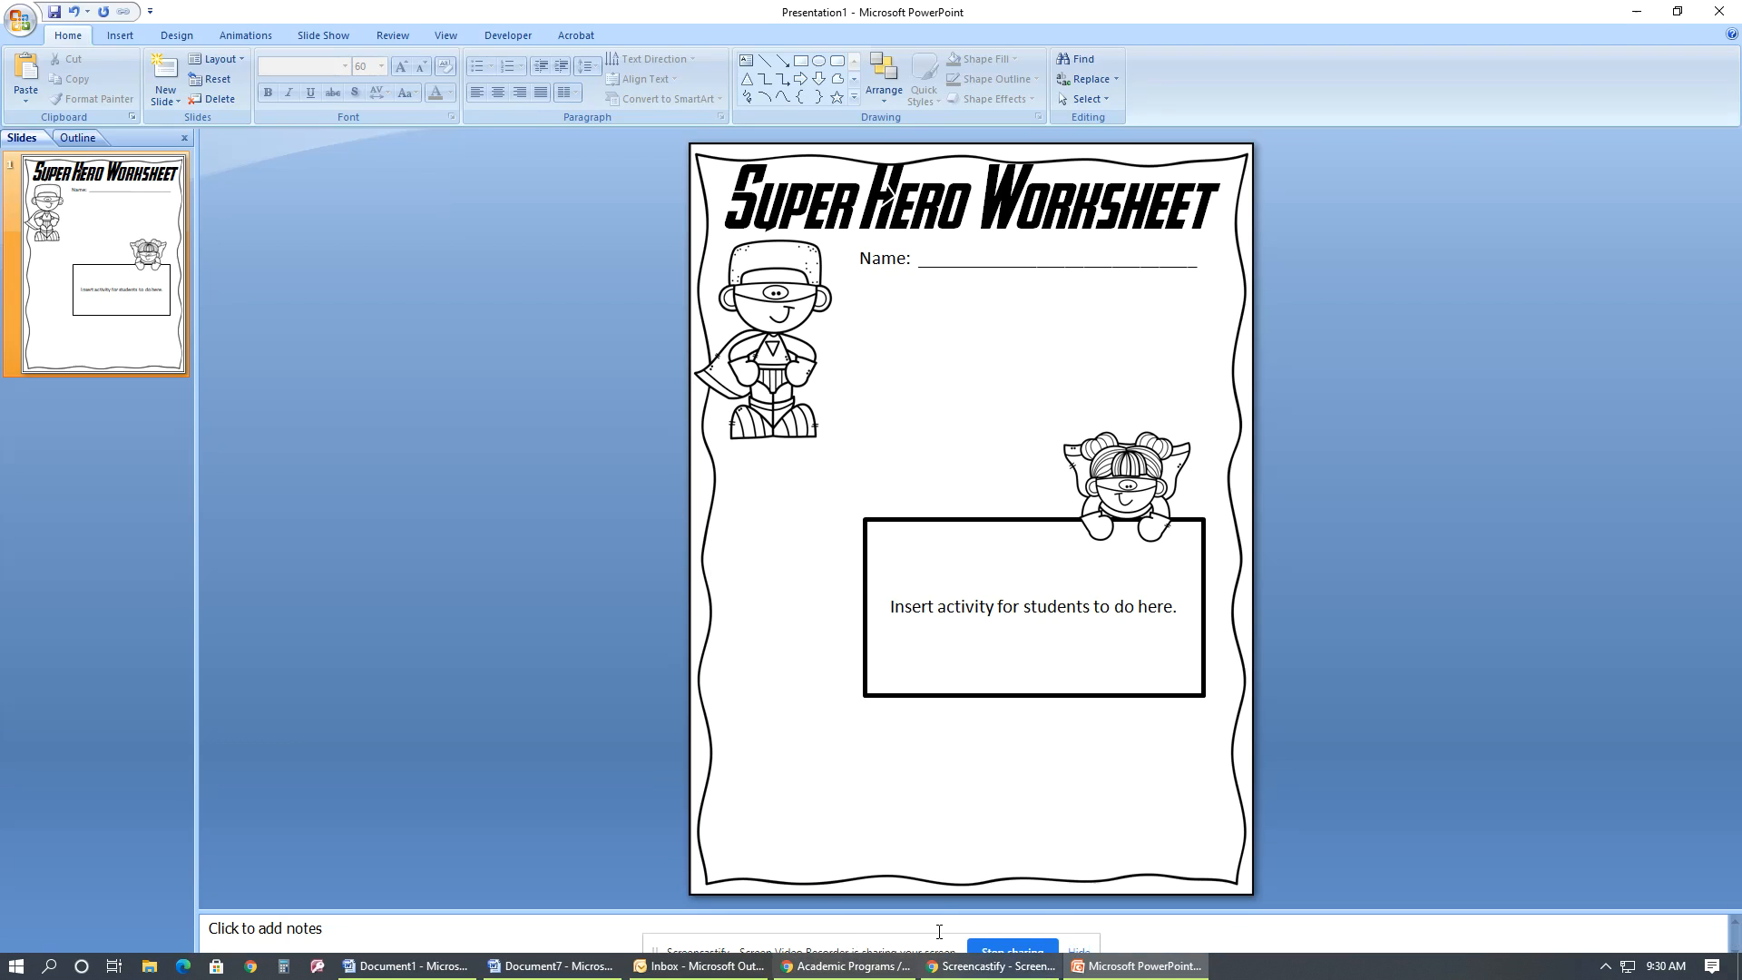
Switch to the Blackboard page editor in Chrome and add an Image app named "Super Hero Worksheet" below the text area of Test Page
mouse_move(890, 976)
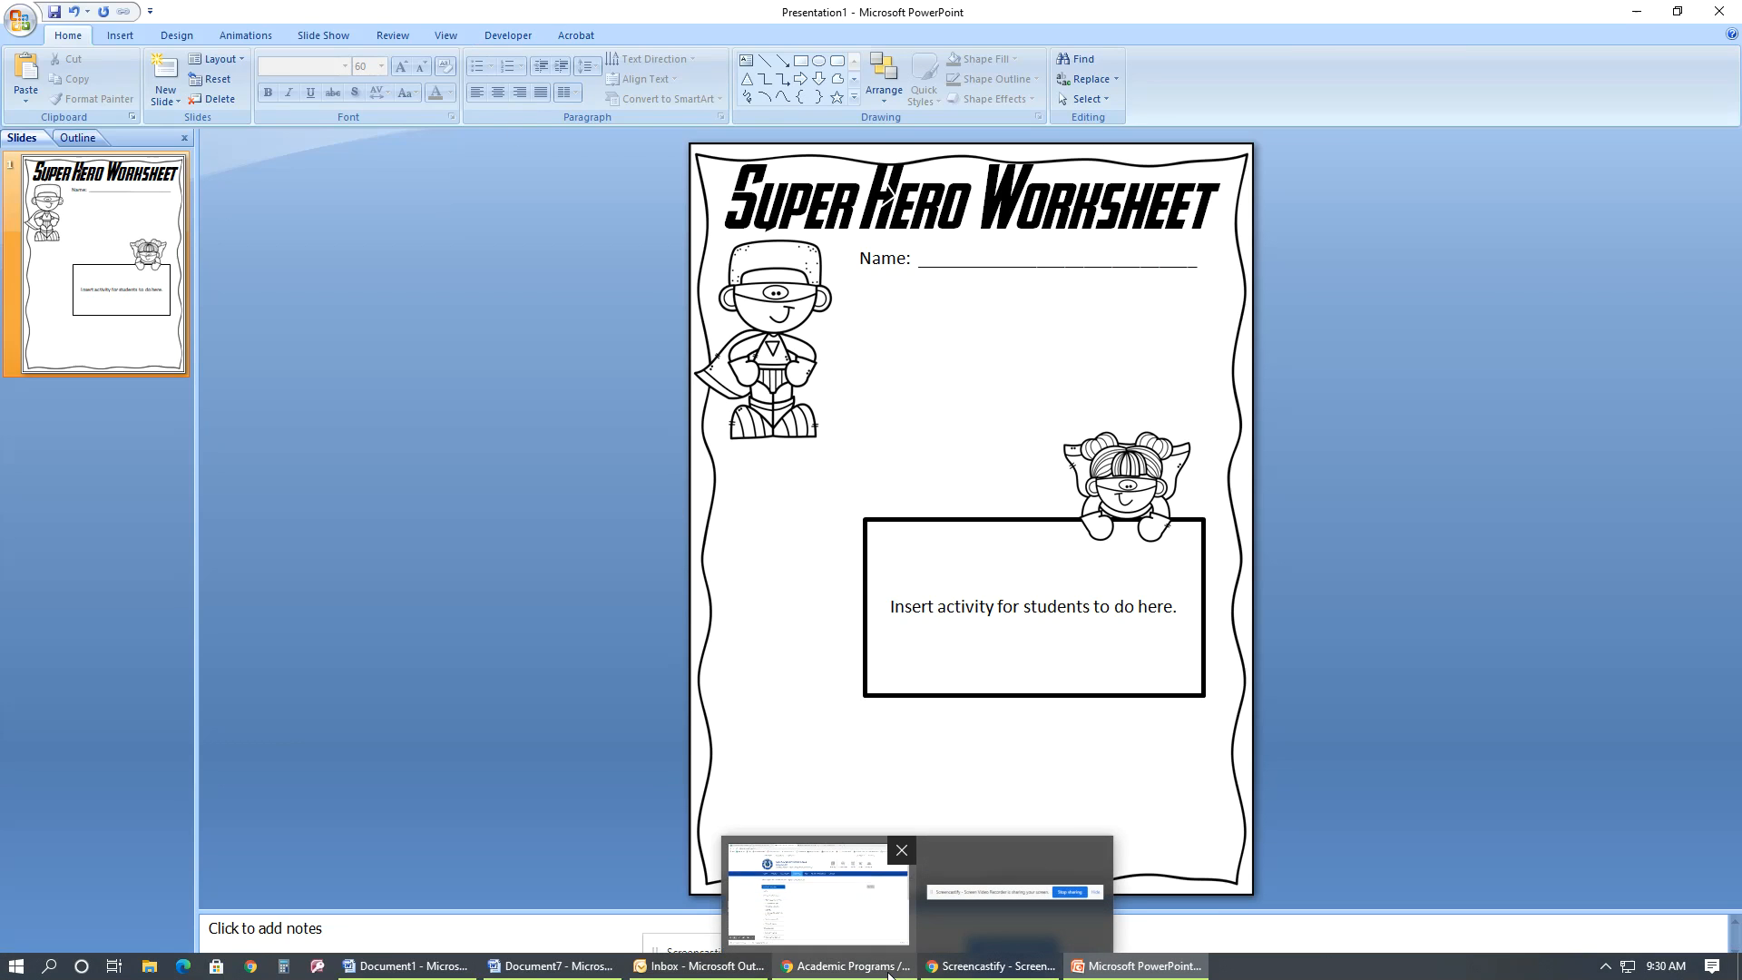
left_click(817, 894)
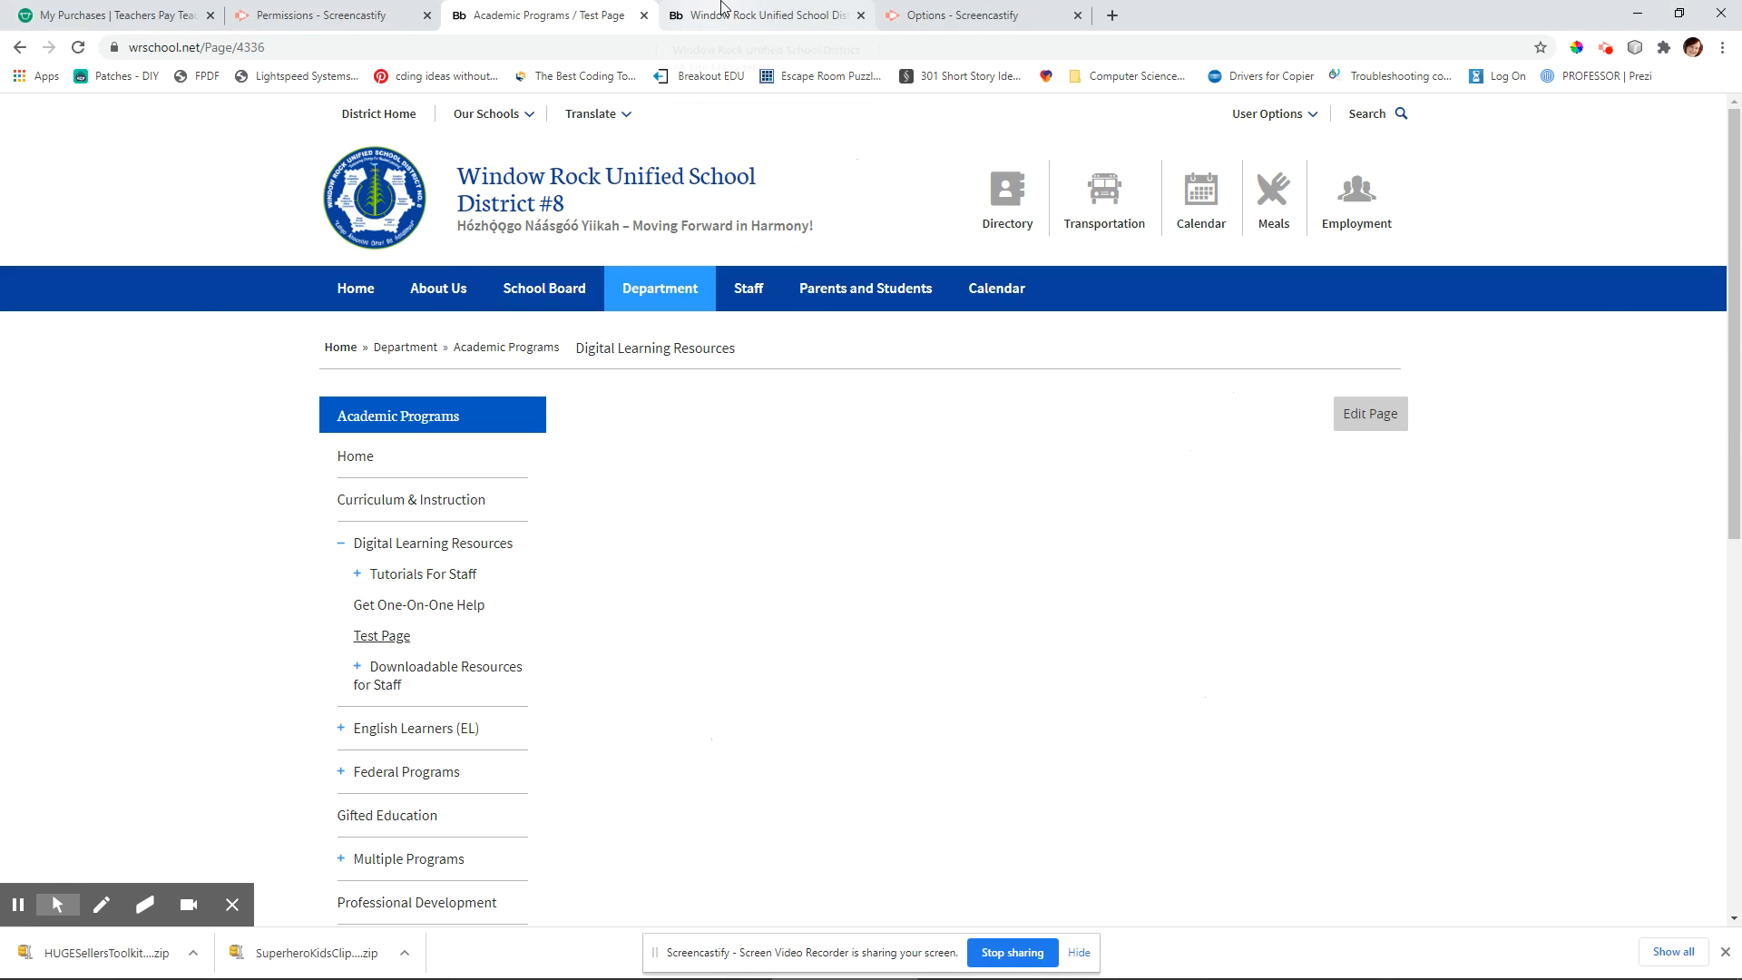
left_click(724, 10)
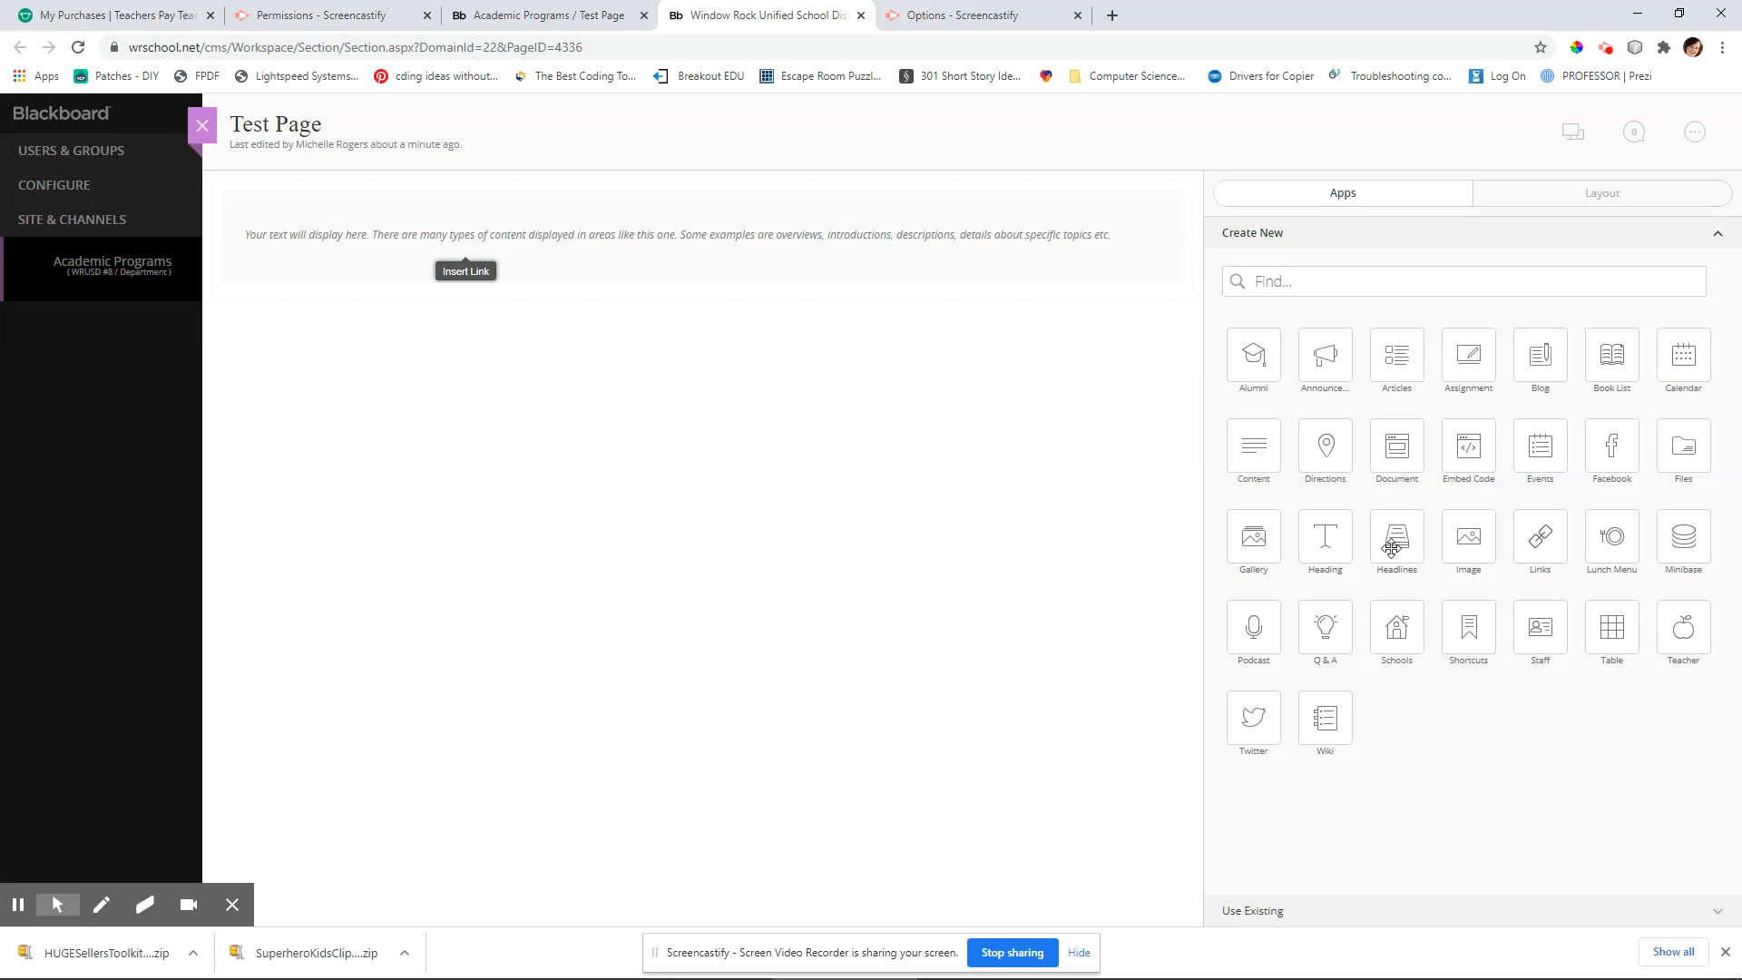
left_click_drag(1468, 537, 623, 372)
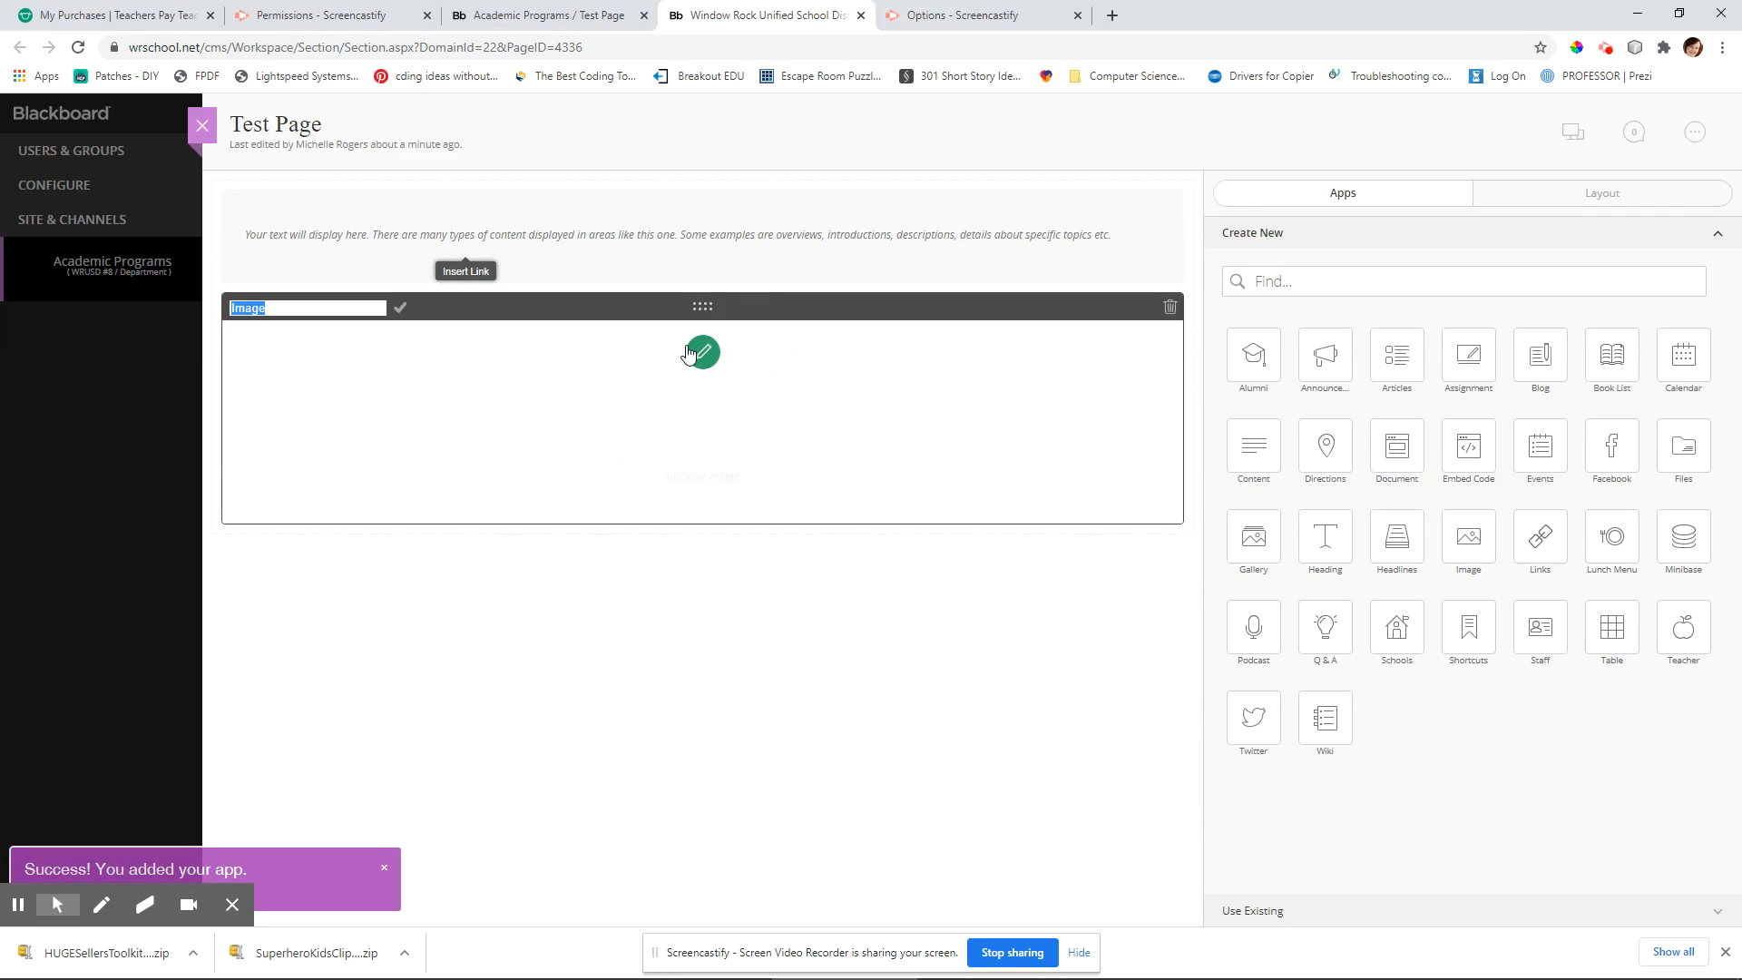
type("Super Hero Work")
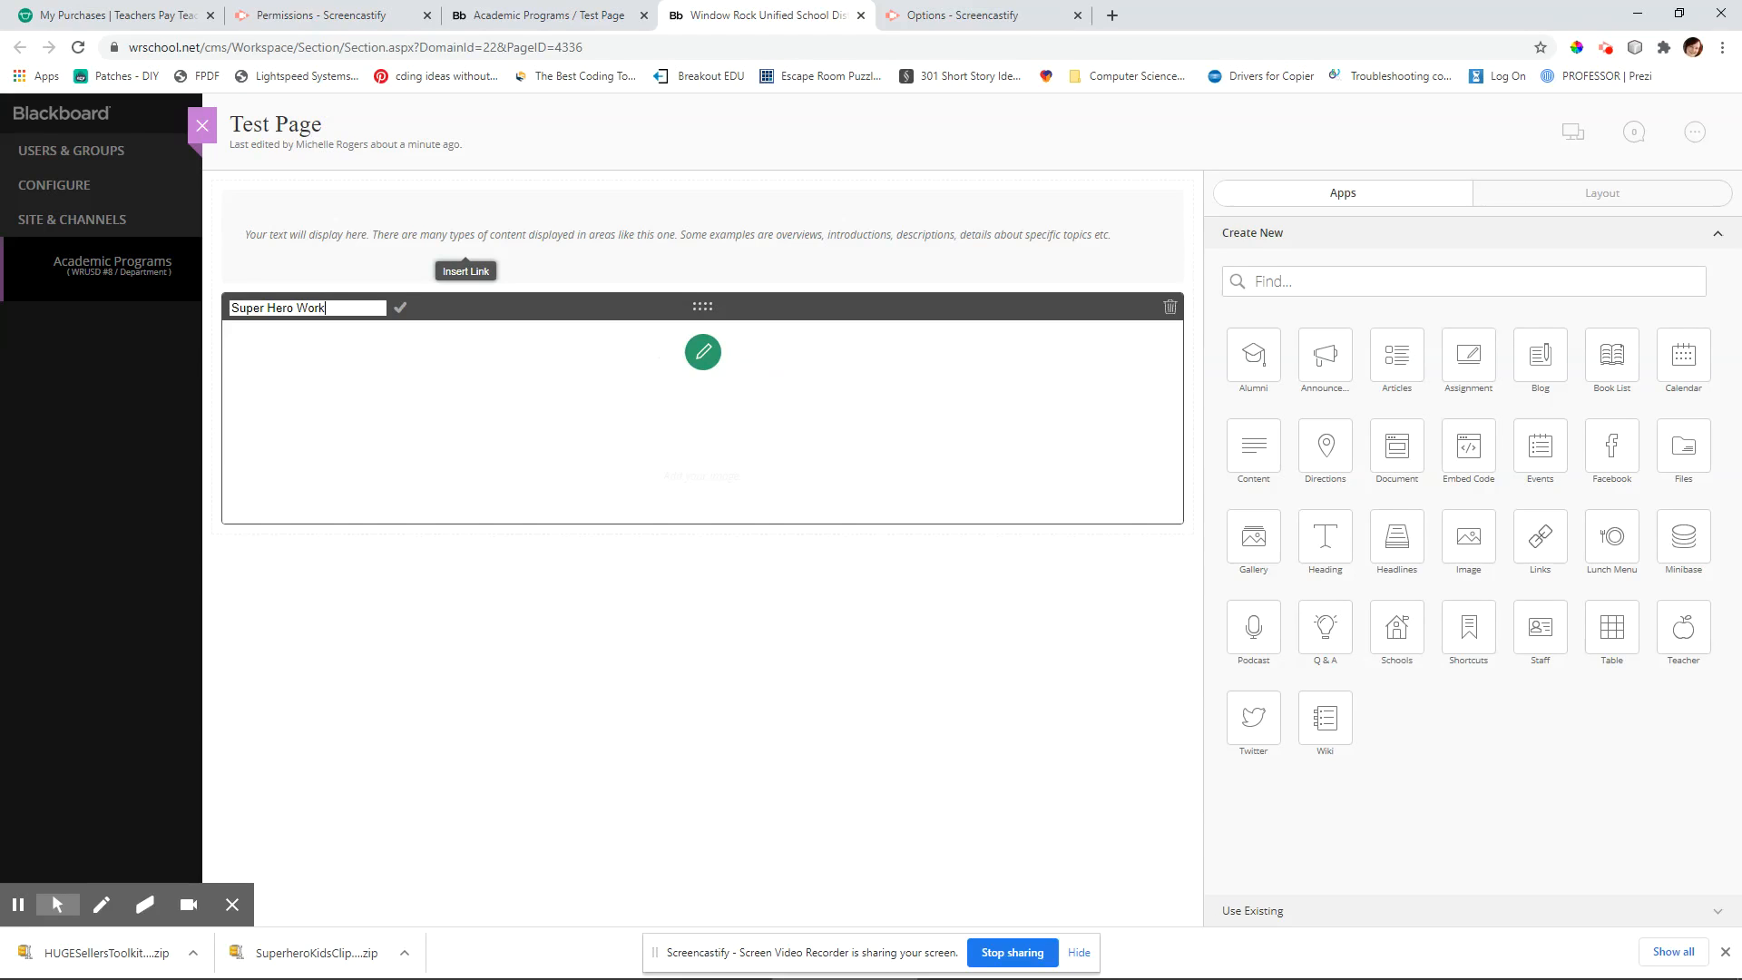
type("sheet")
key("Return")
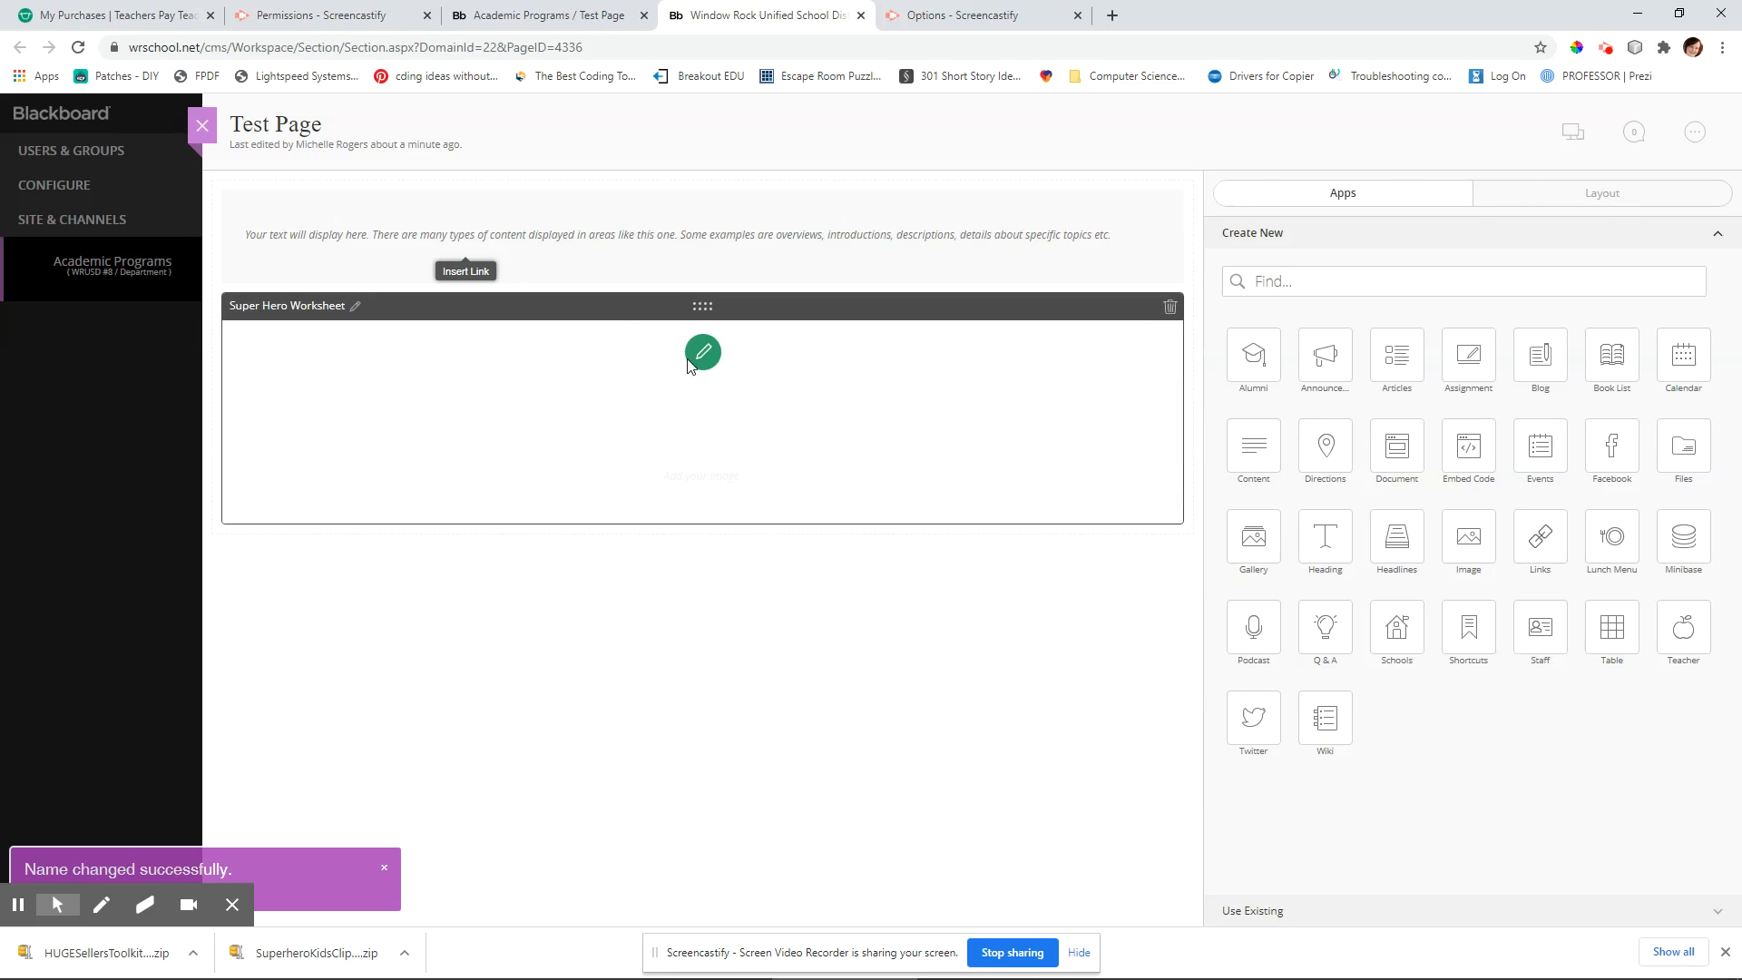
Upload the "super hero worksheet" PNG from Documents as the image of the Super Hero Worksheet app
left_click(703, 355)
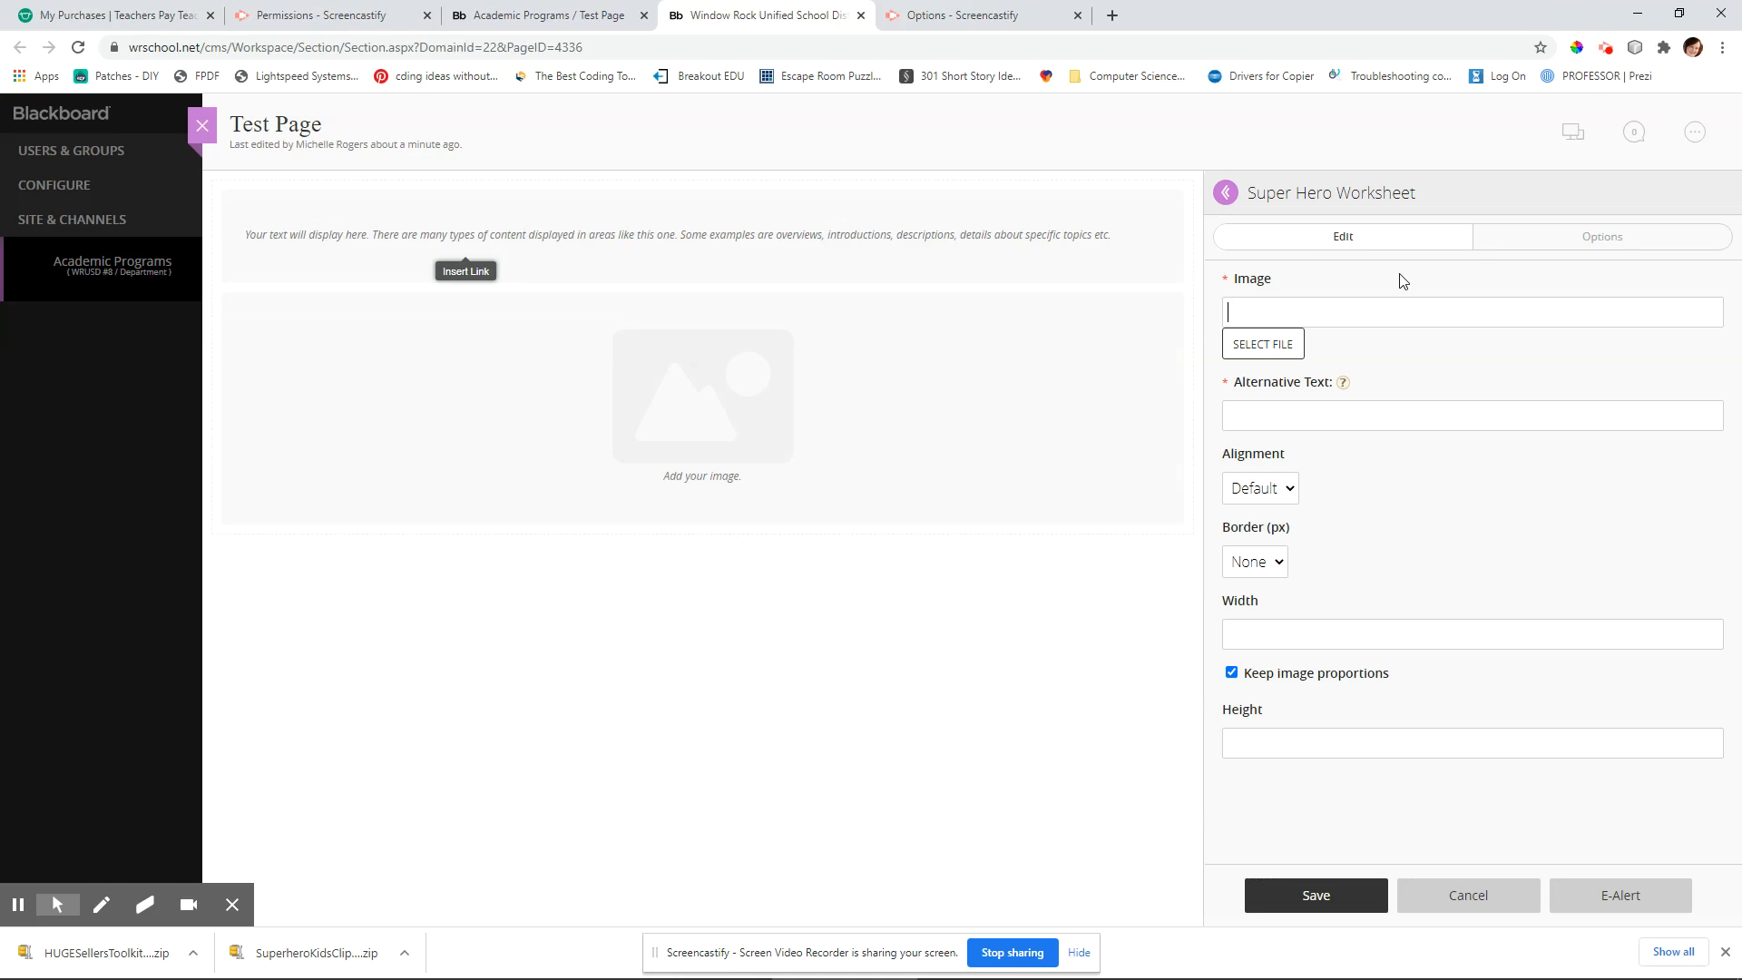
left_click(1266, 345)
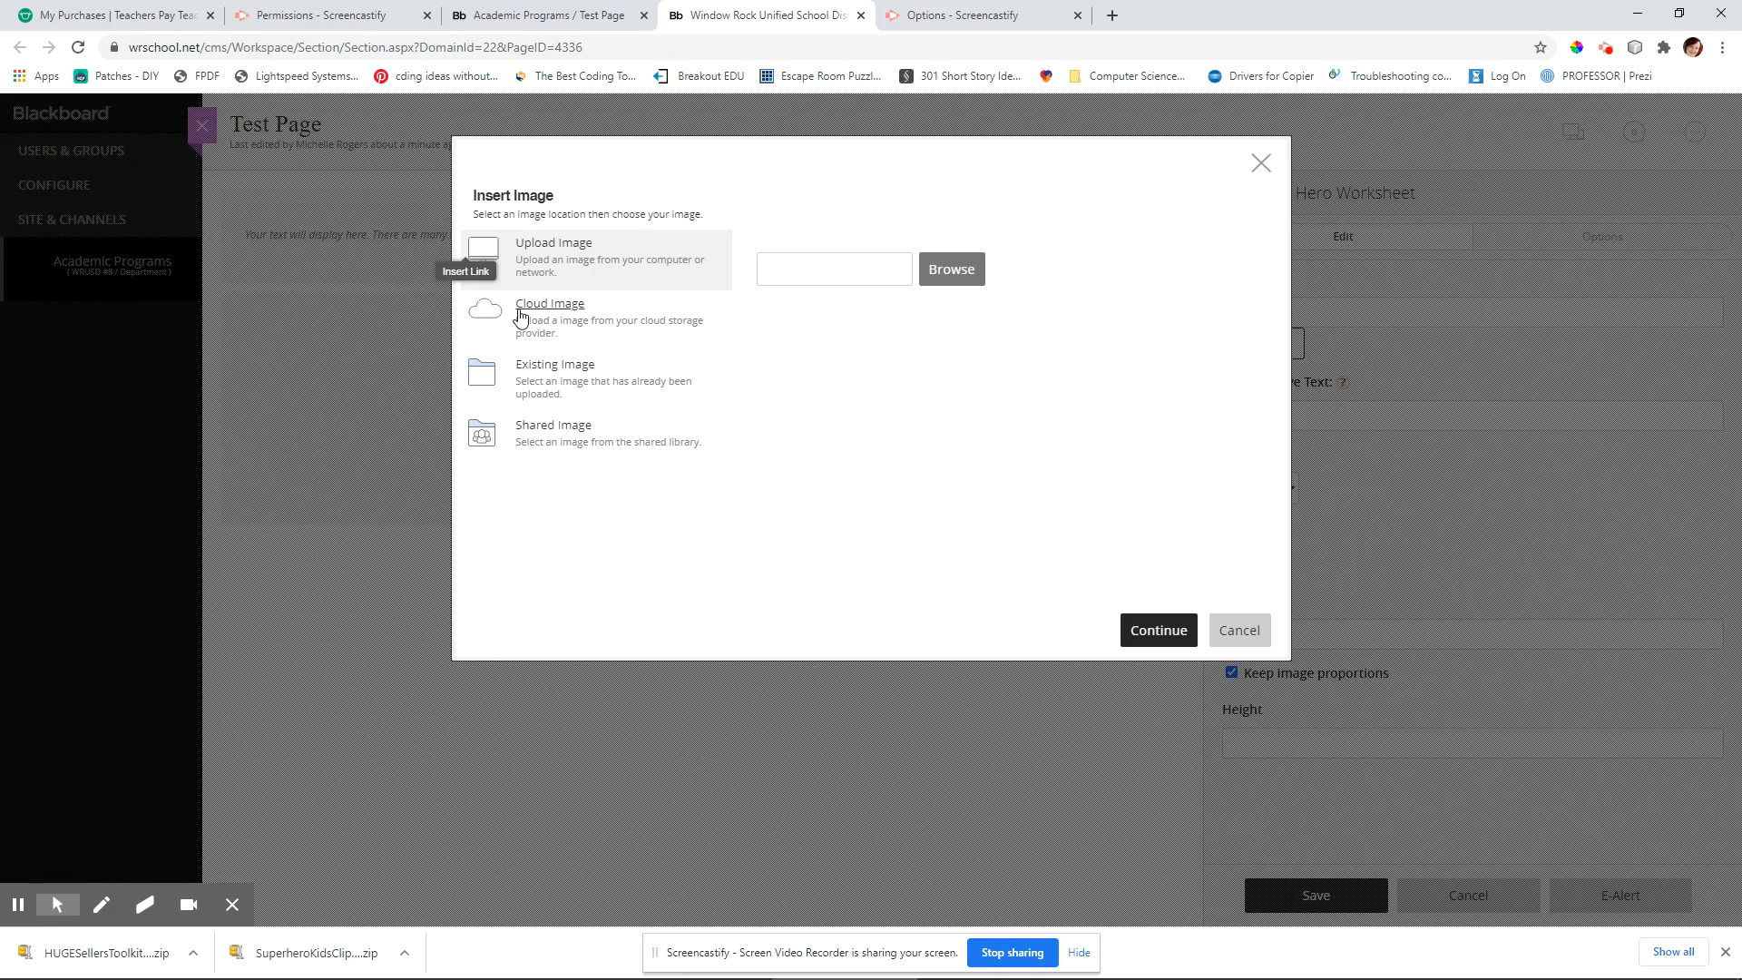
left_click(951, 270)
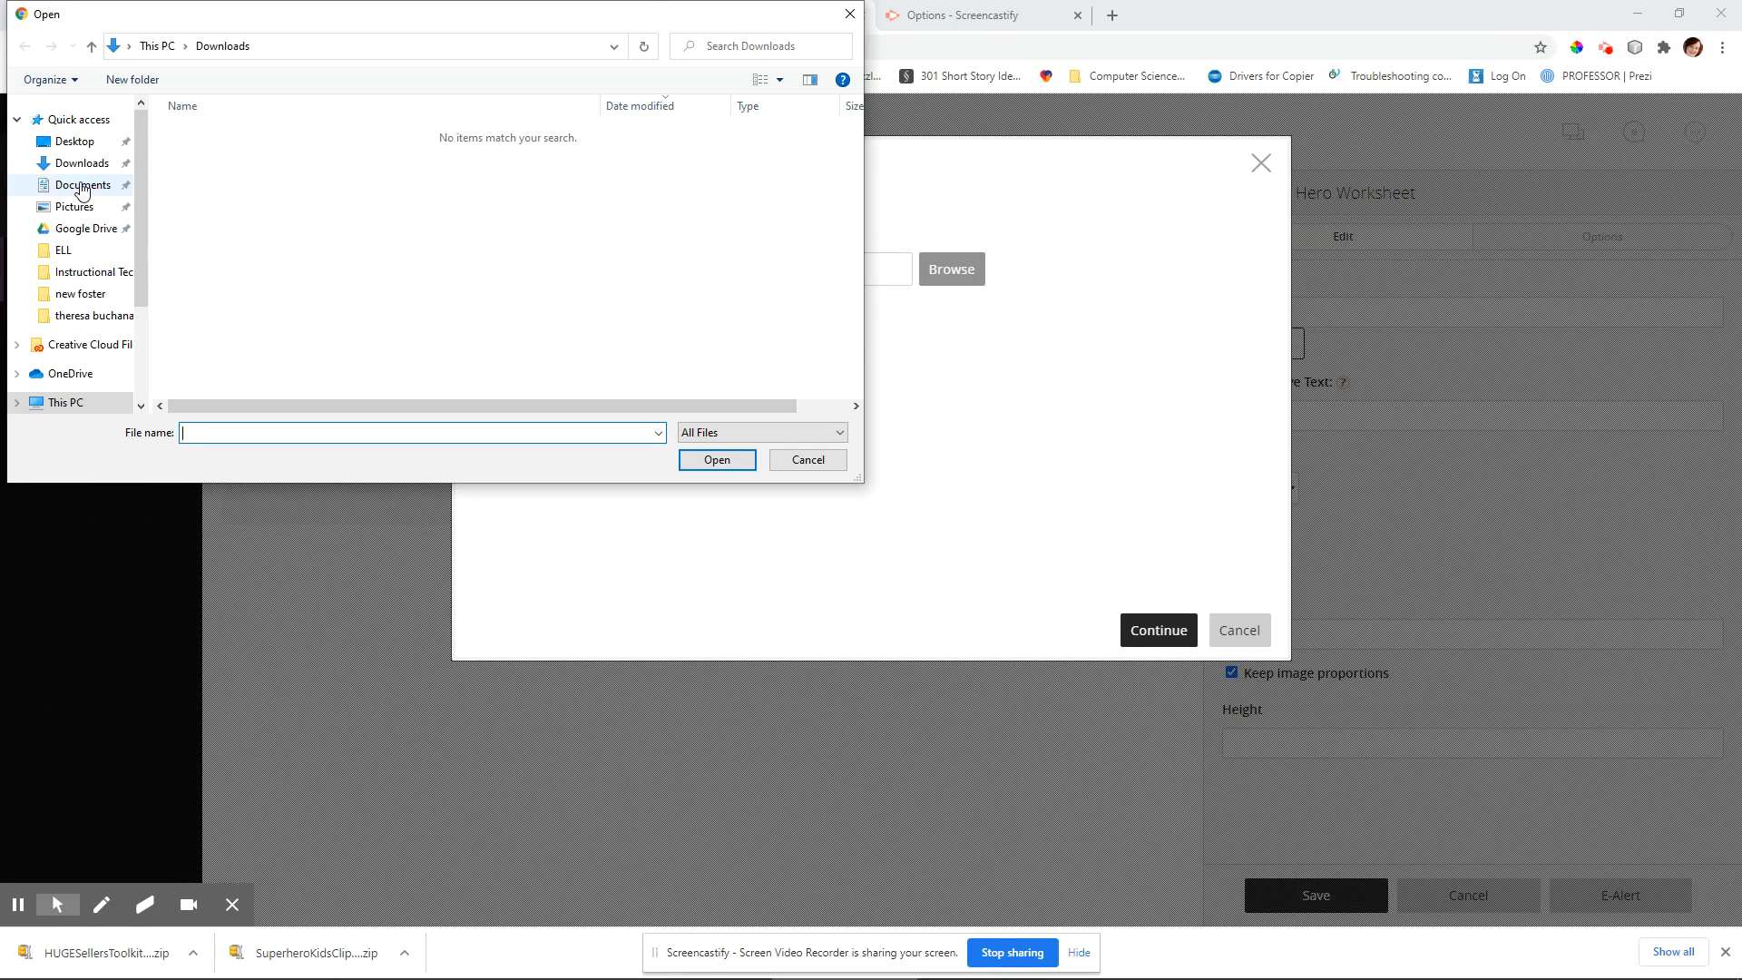
left_click(82, 184)
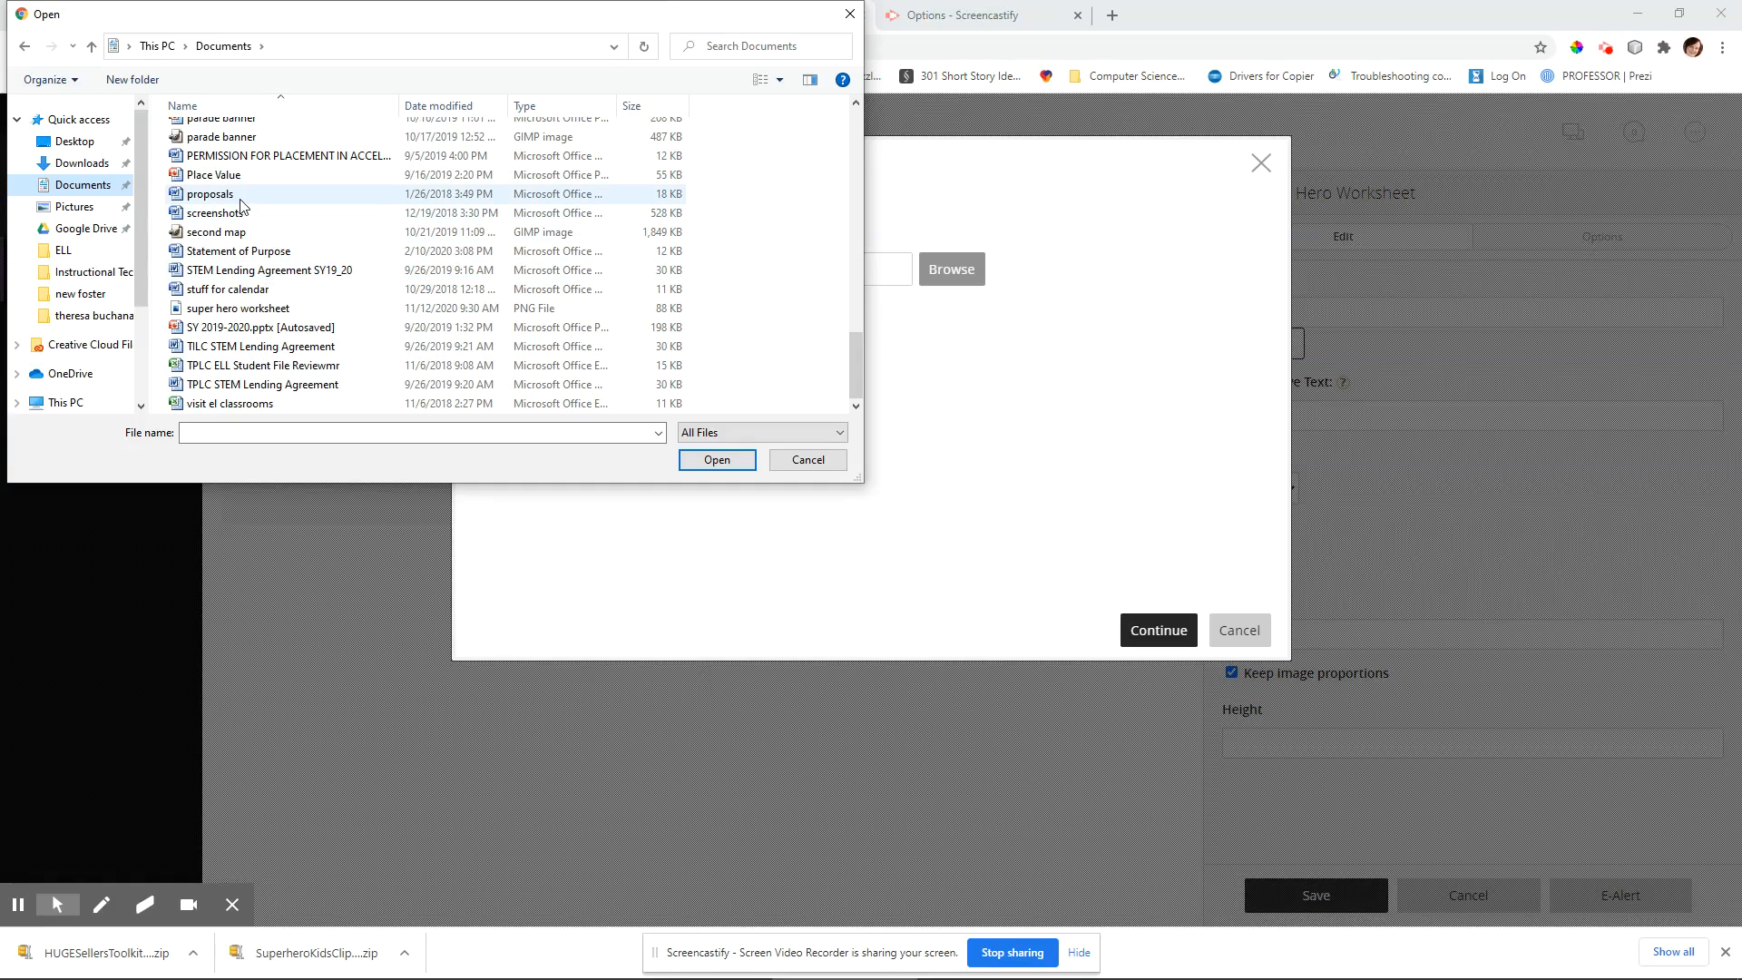
double_click(238, 308)
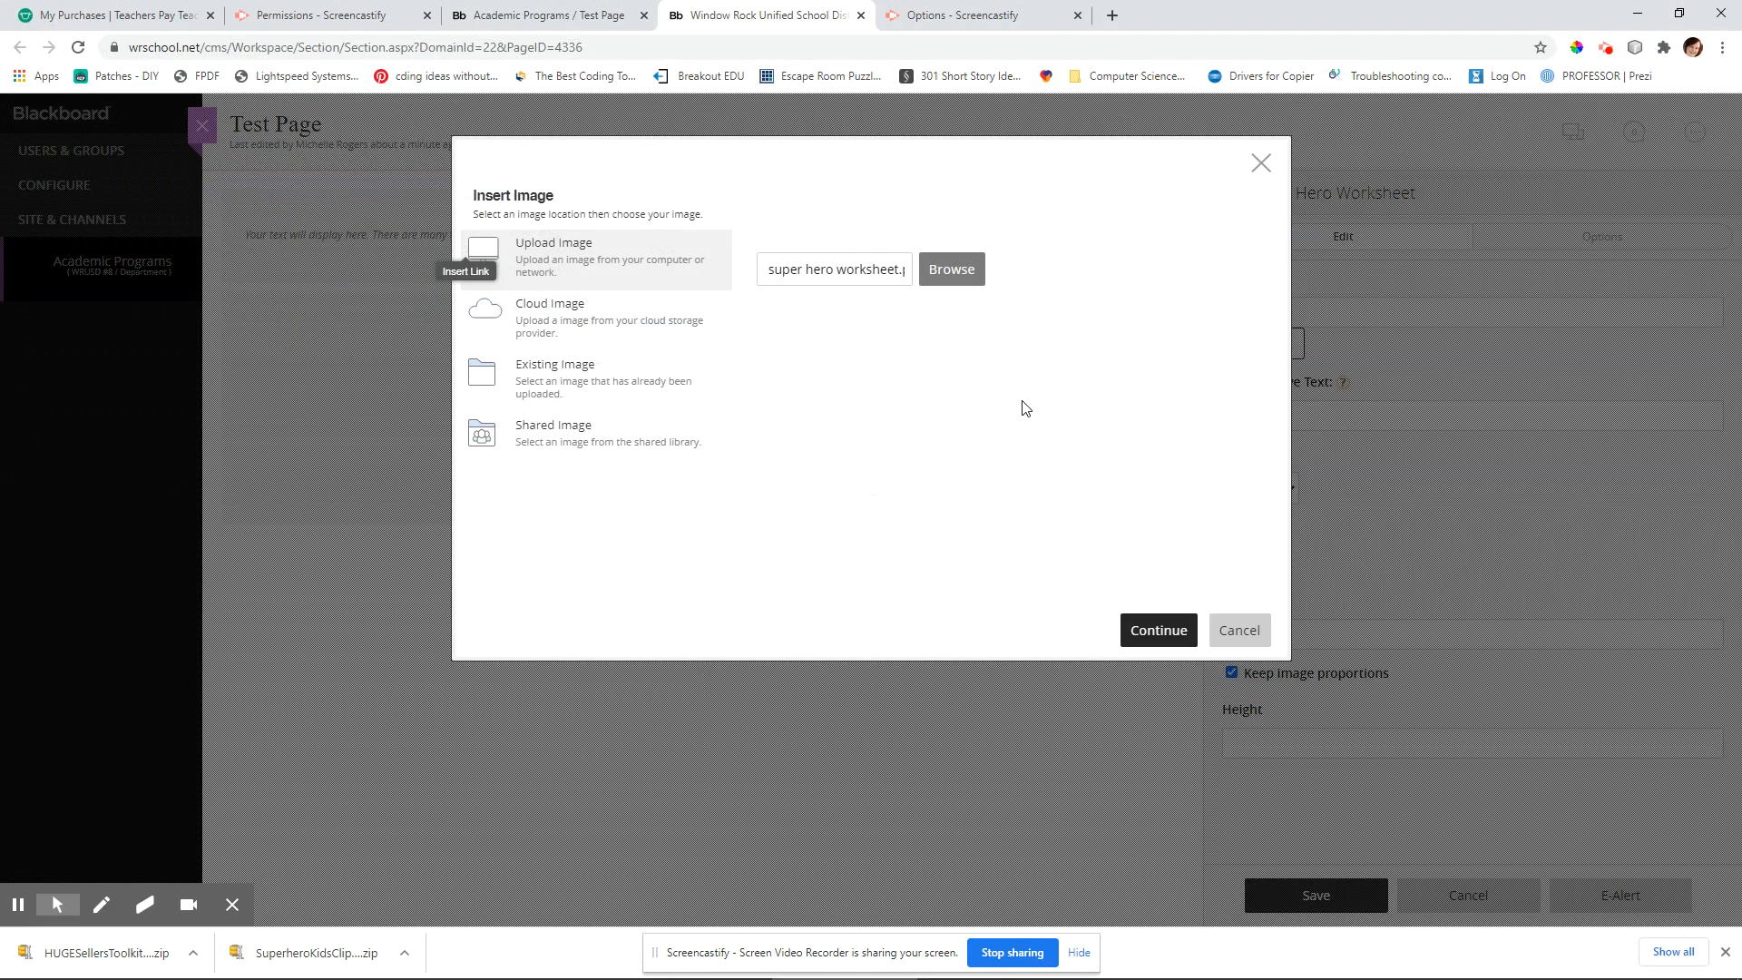
left_click(1155, 633)
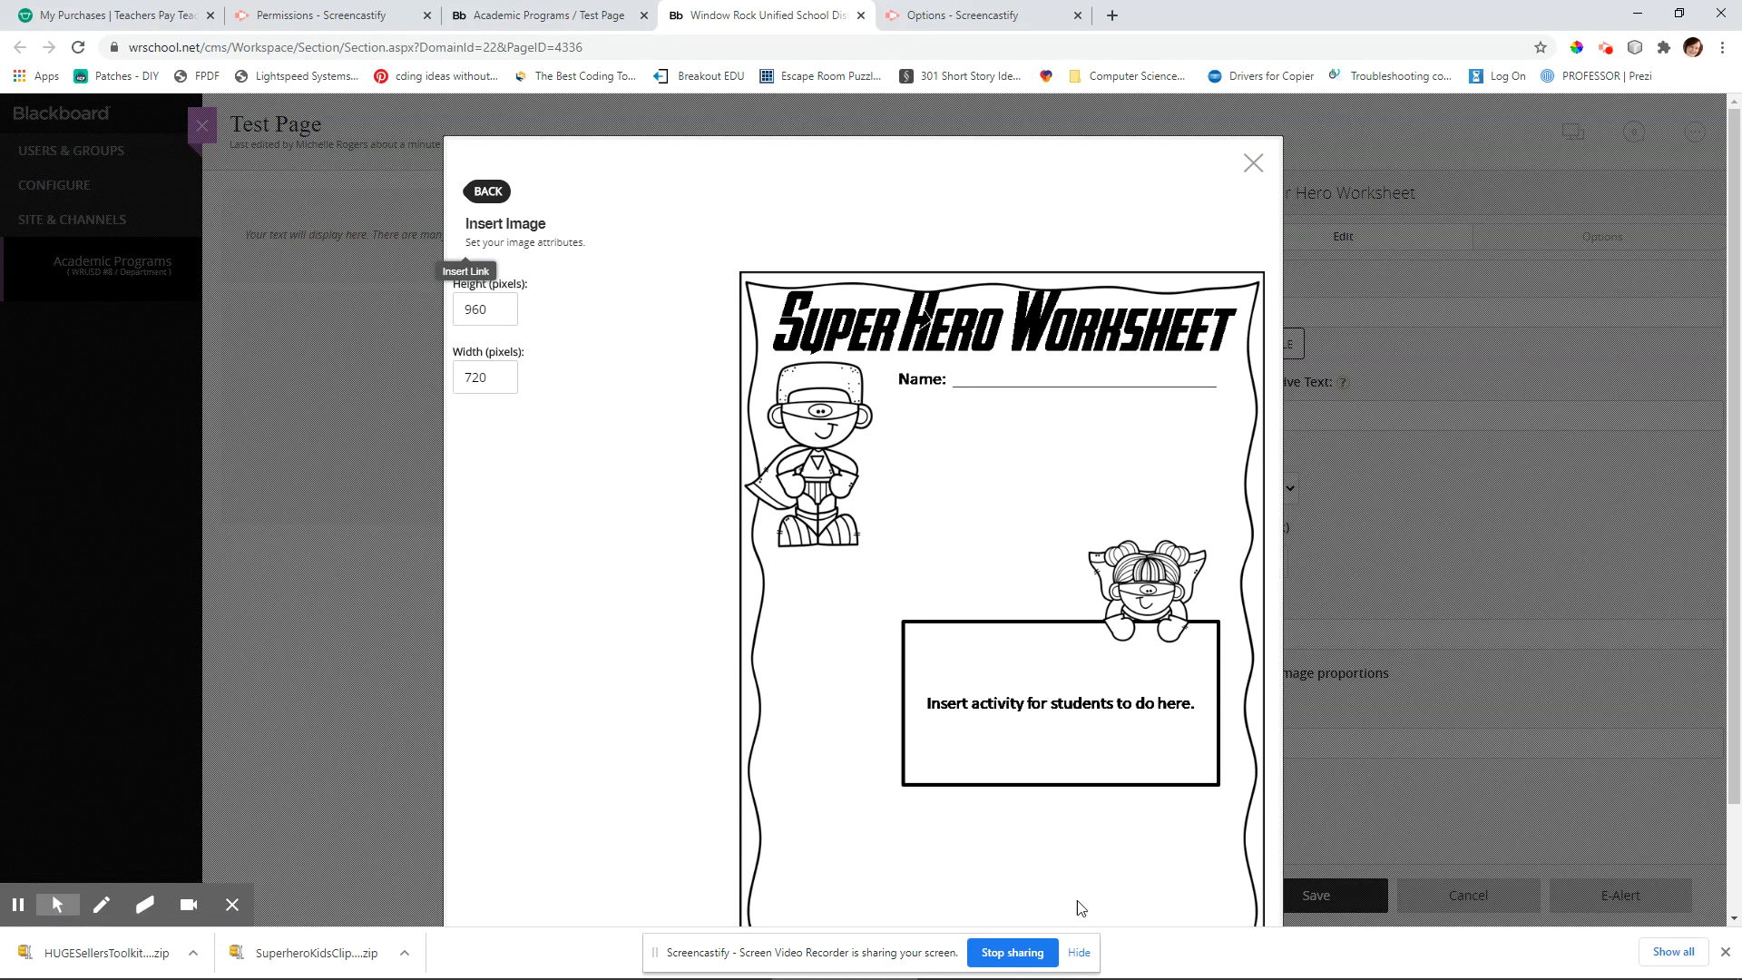
Set the uploaded image's width to 600 pixels and insert it
double_click(495, 379)
type("600")
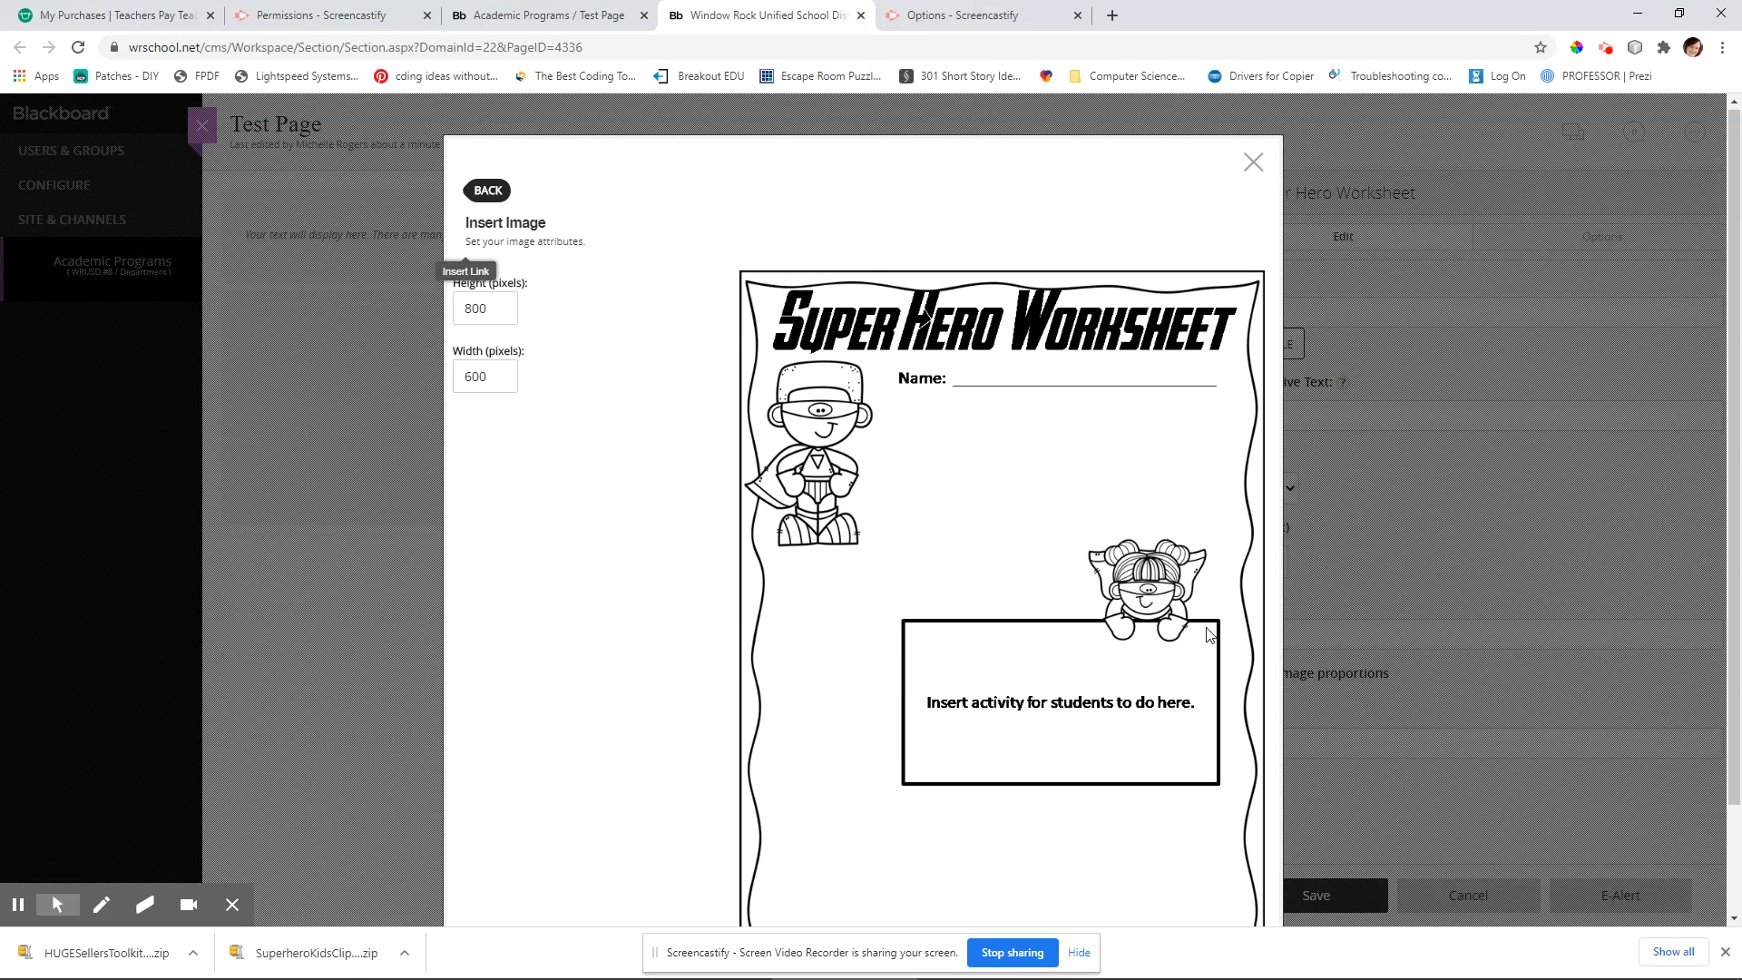
scroll(1198, 653, "down", 2)
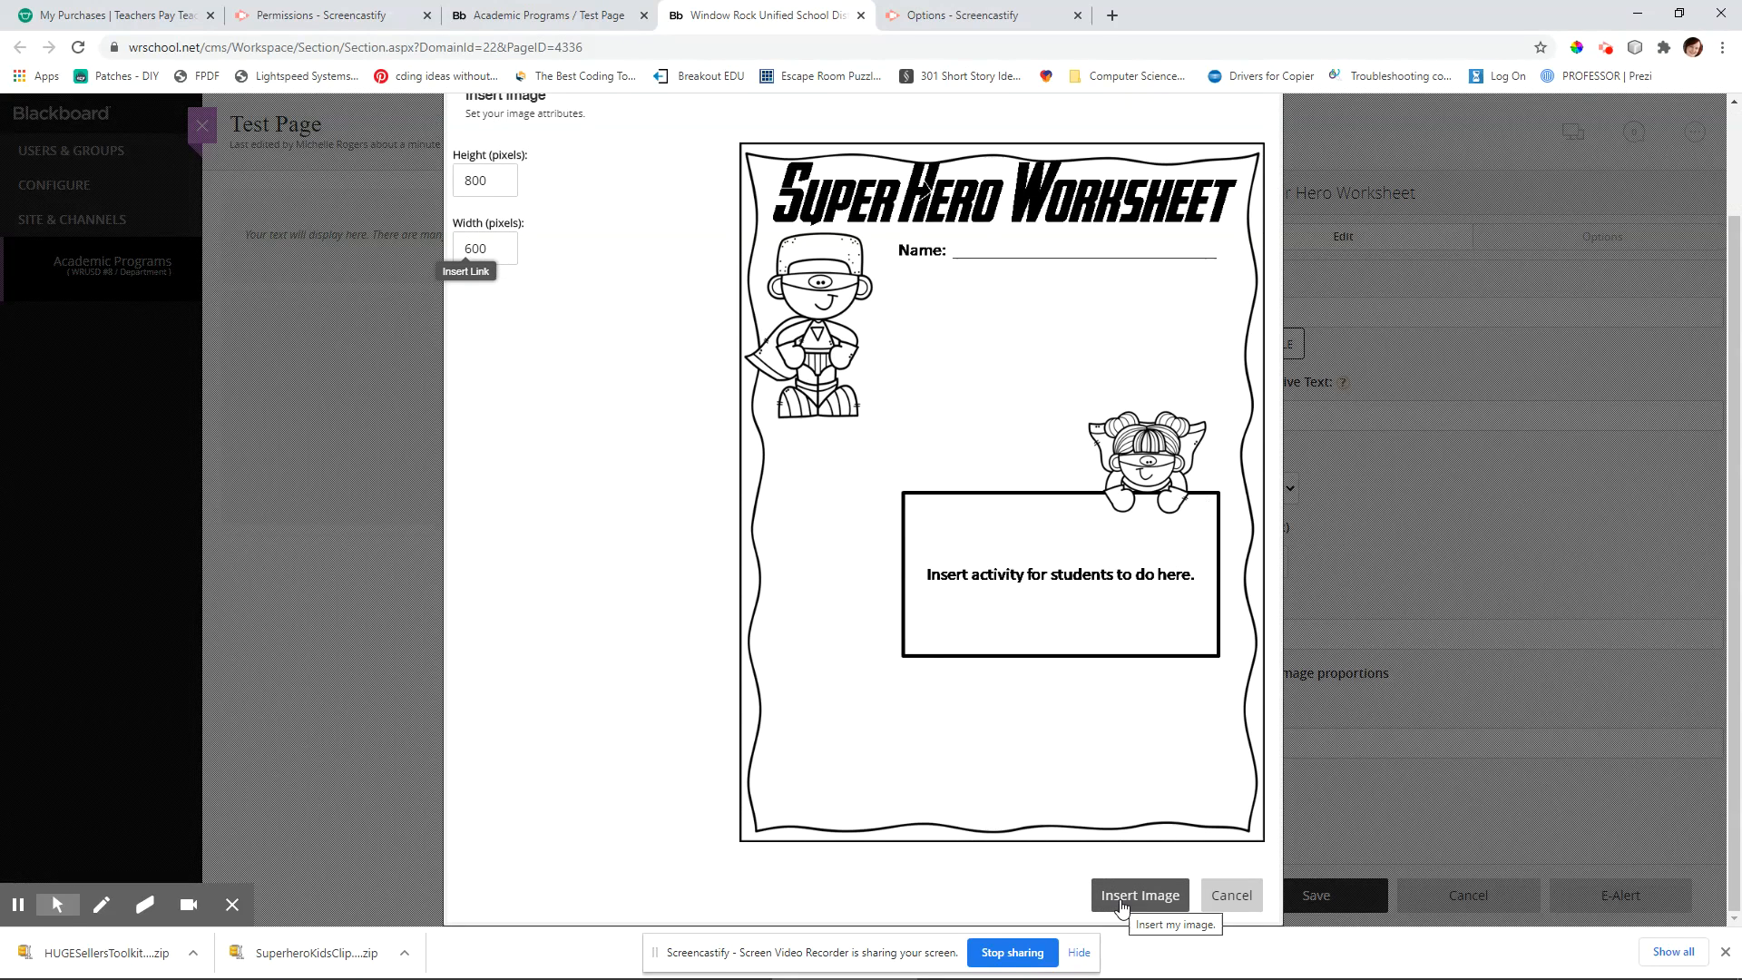
scroll(1089, 653, "up", 2)
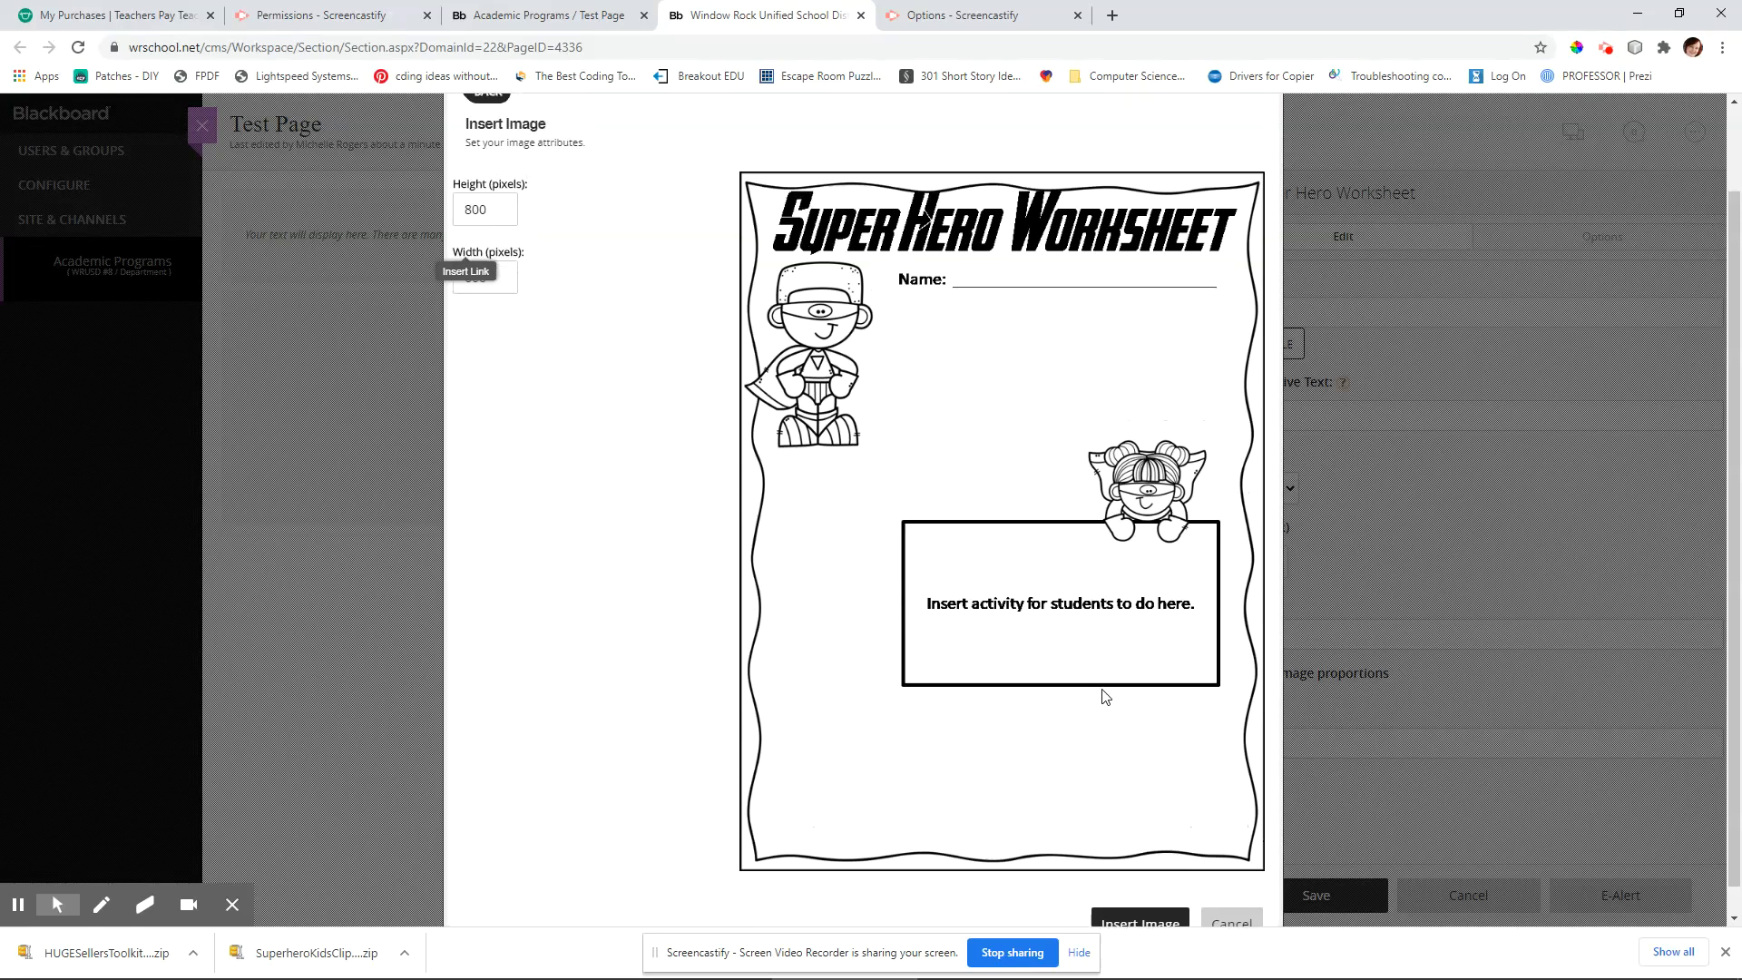
scroll(1151, 820, "down", 2)
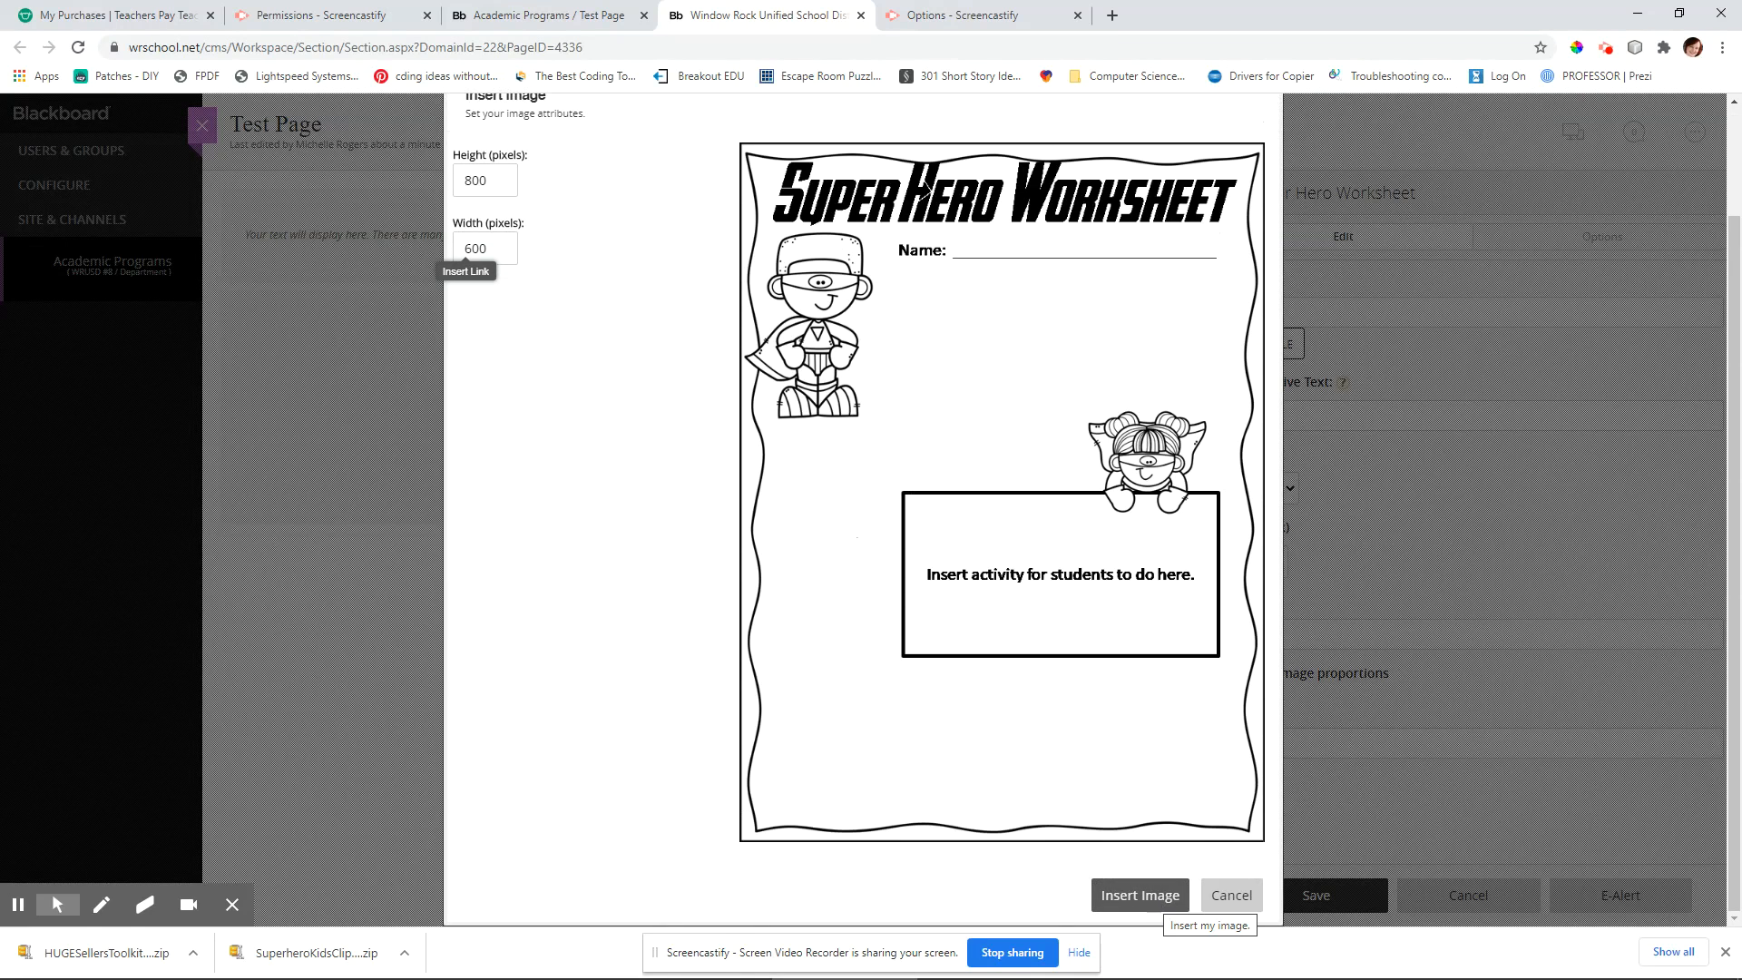
left_click(1156, 906)
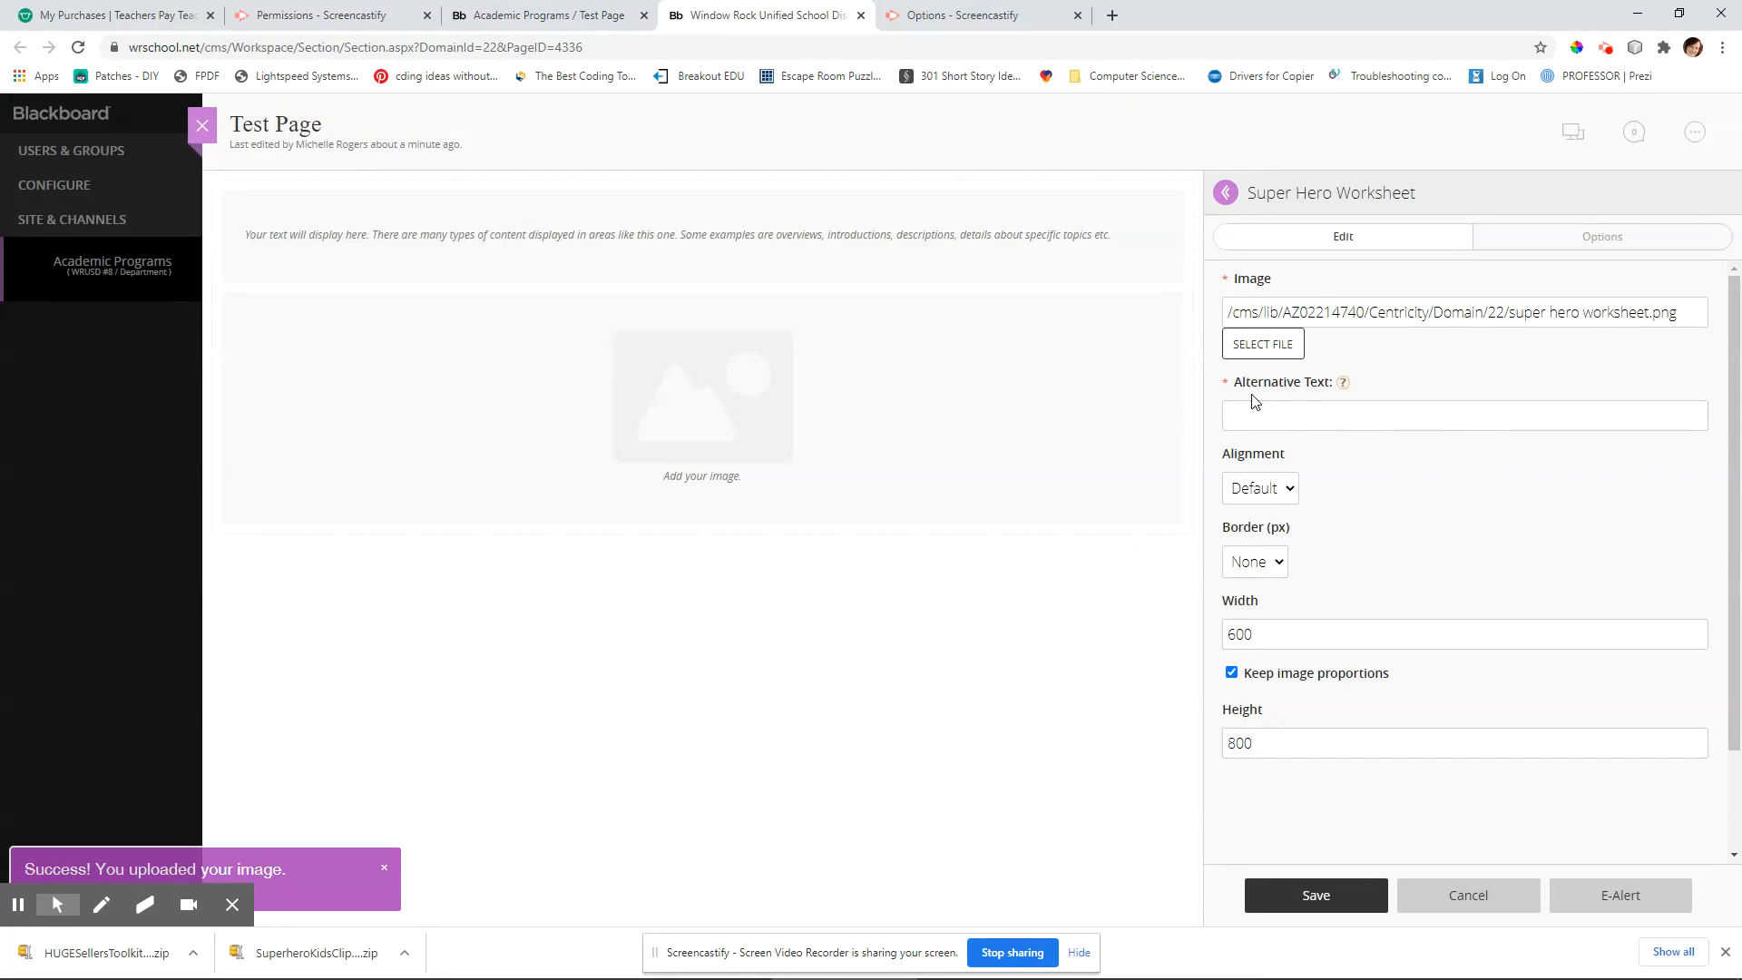
Give the image the alternative text "Super Hero Worksheet" and save the app
left_click(1261, 422)
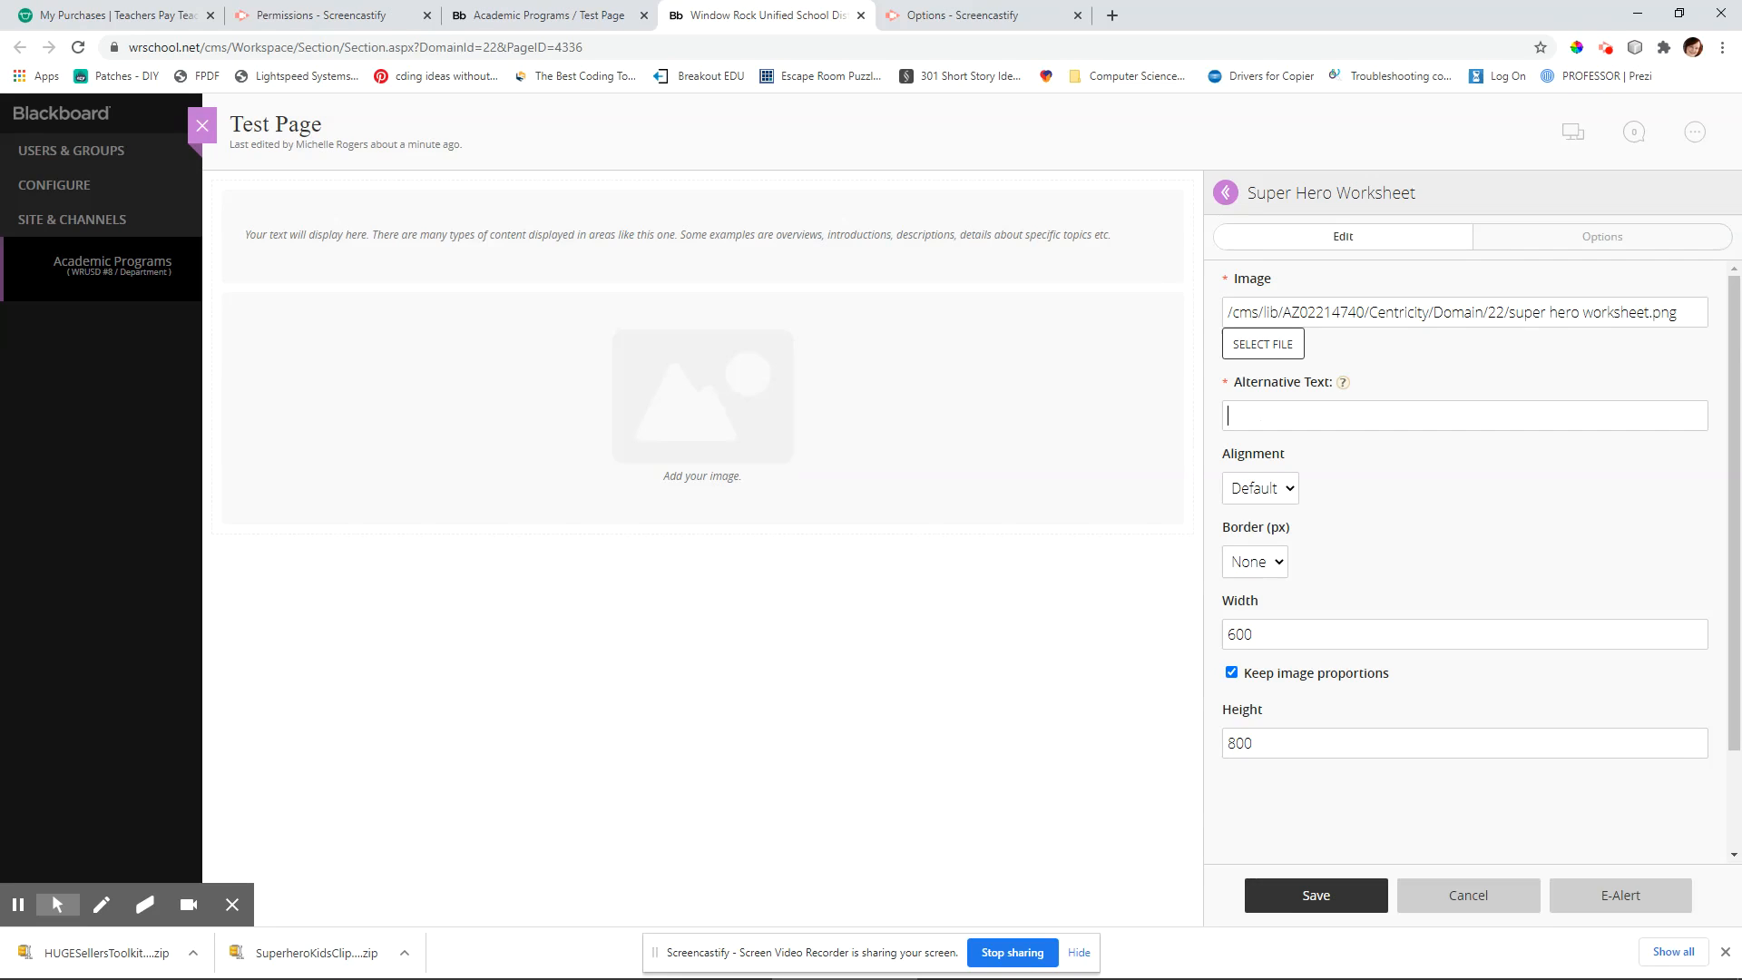
type("Super Hero Worksheet")
left_click(1283, 903)
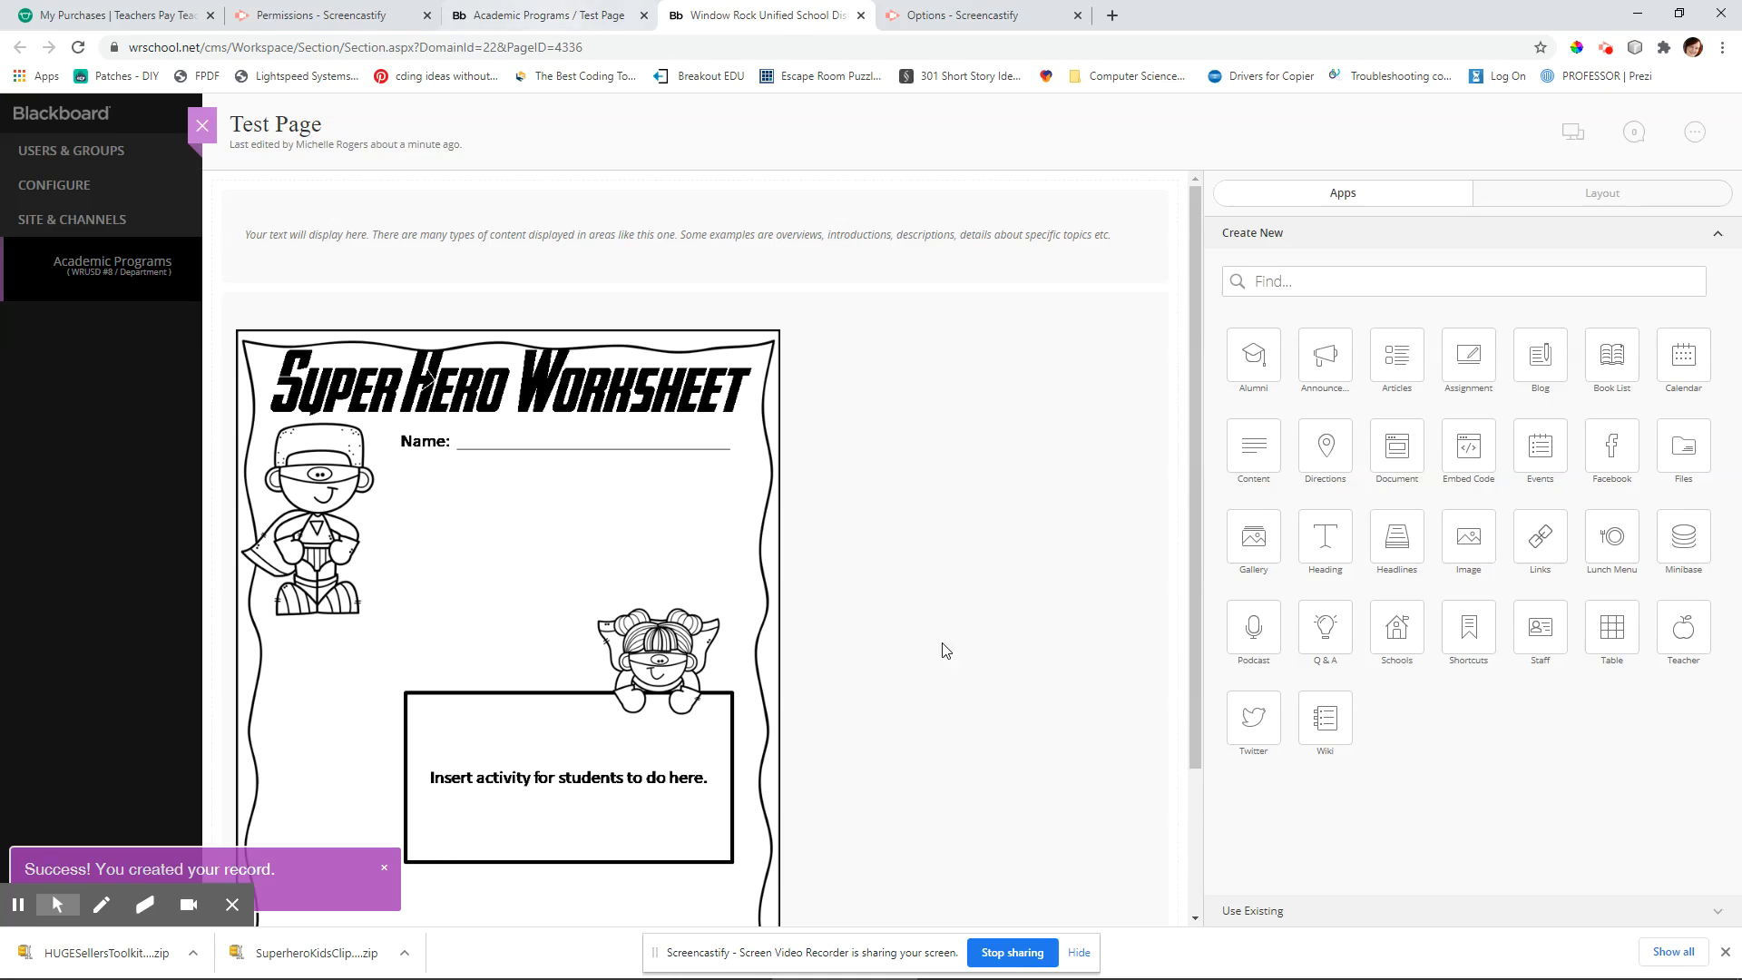
Reload the public Test Page and examine how the worksheet image displays from its title to its lower border
left_click(568, 25)
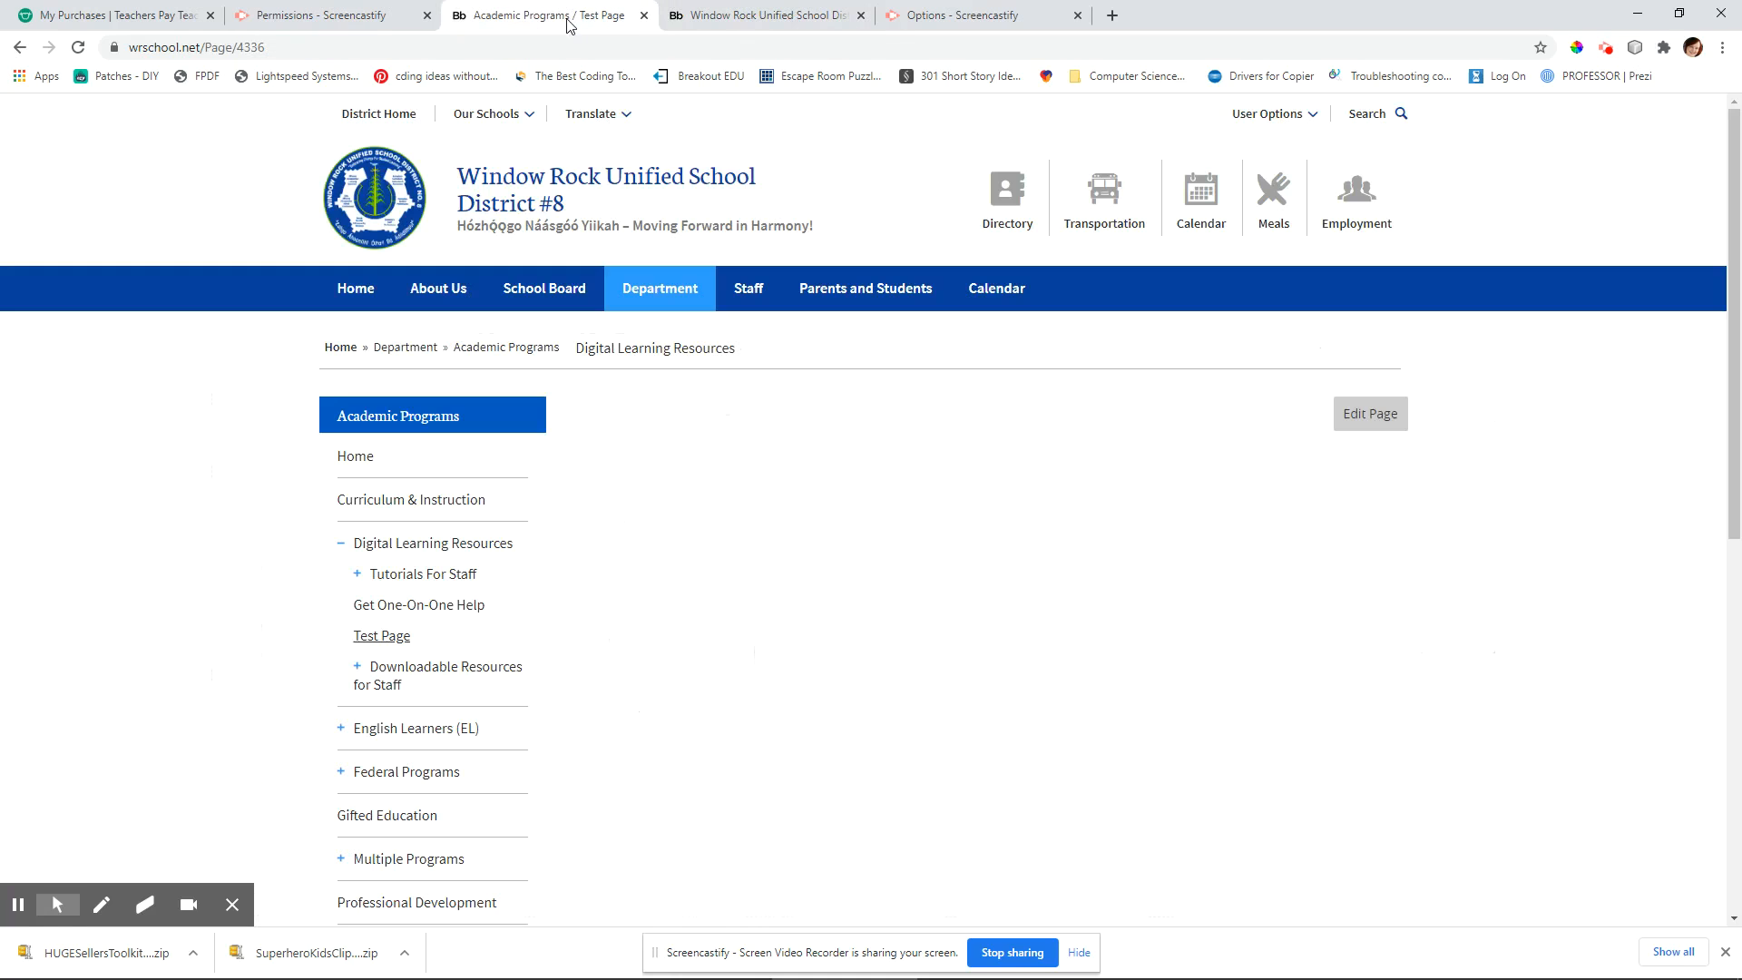
key("F5")
scroll(1357, 611, "down", 3)
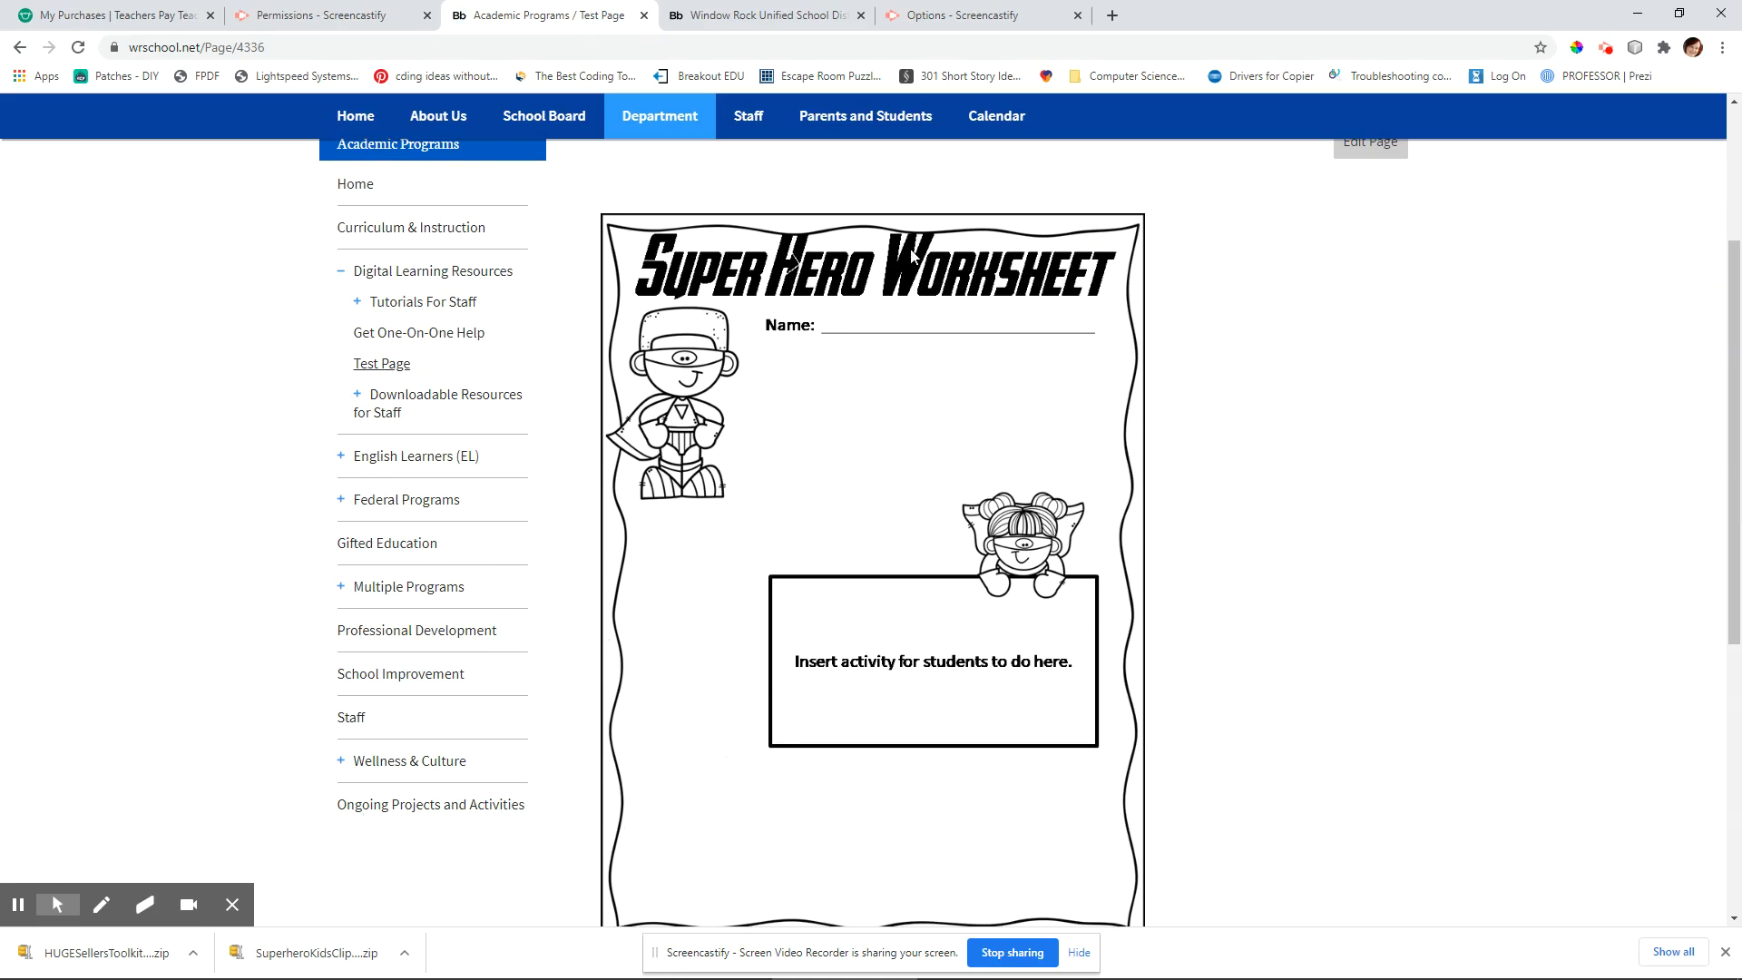
left_click_drag(635, 236, 1080, 280)
scroll(1130, 383, "down", 1)
scroll(1131, 381, "down", 3)
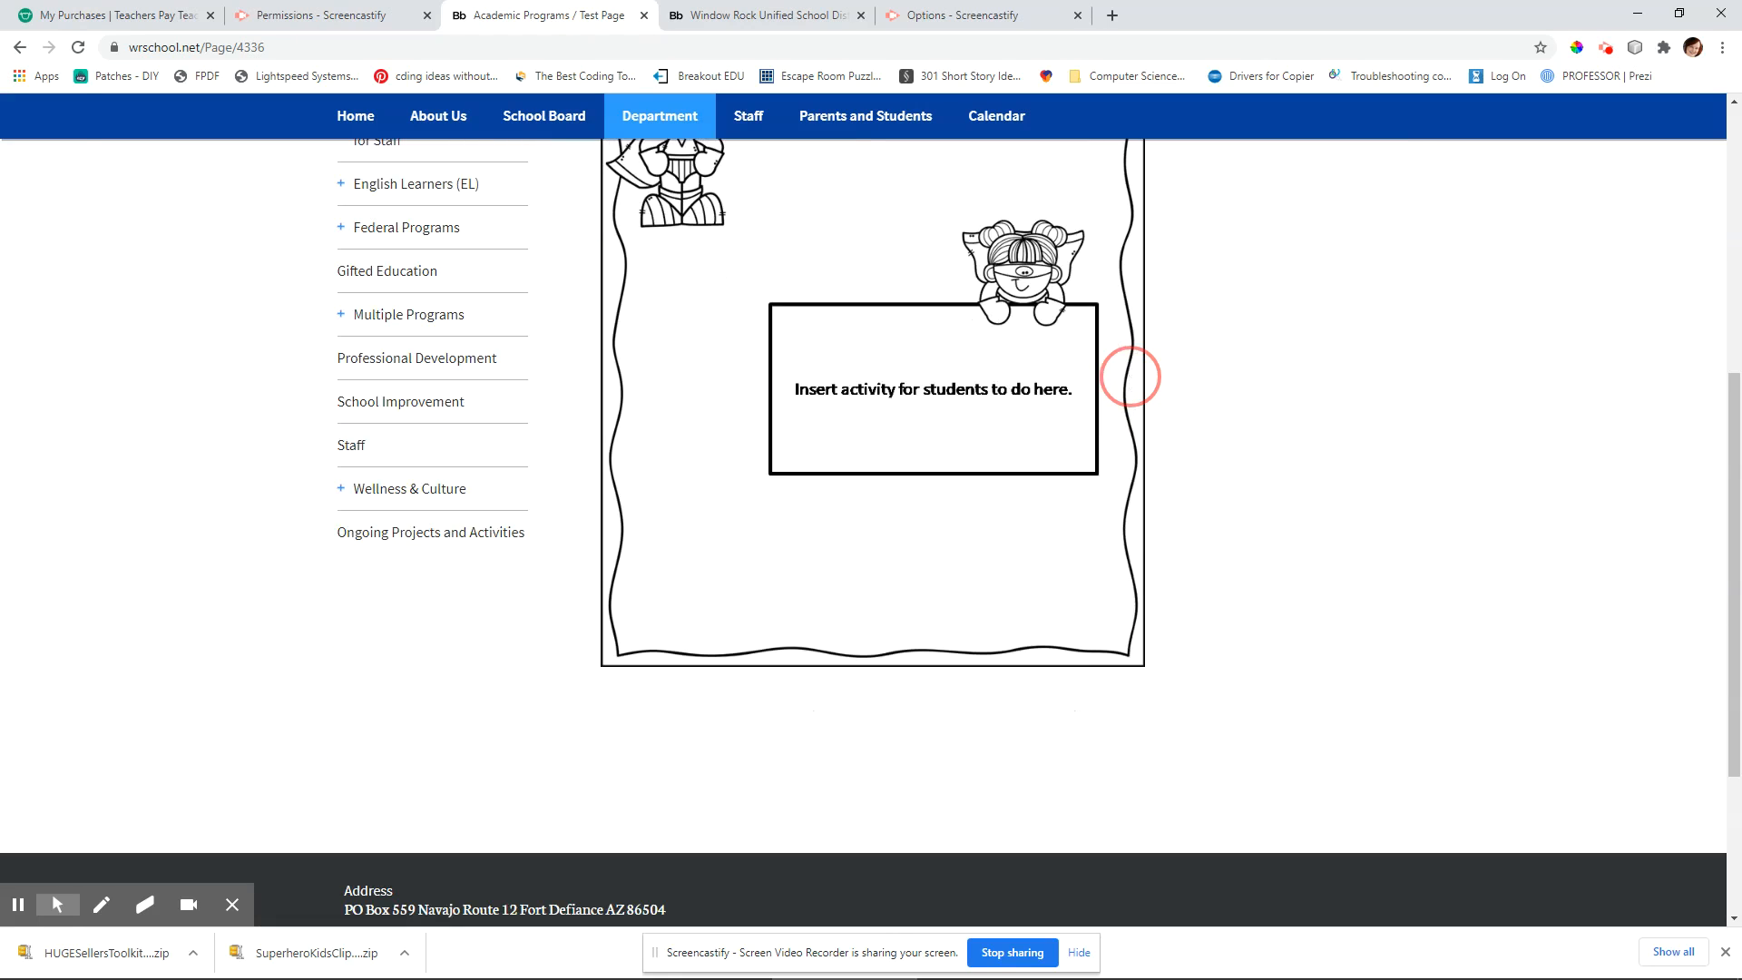
scroll(1128, 372, "up", 5)
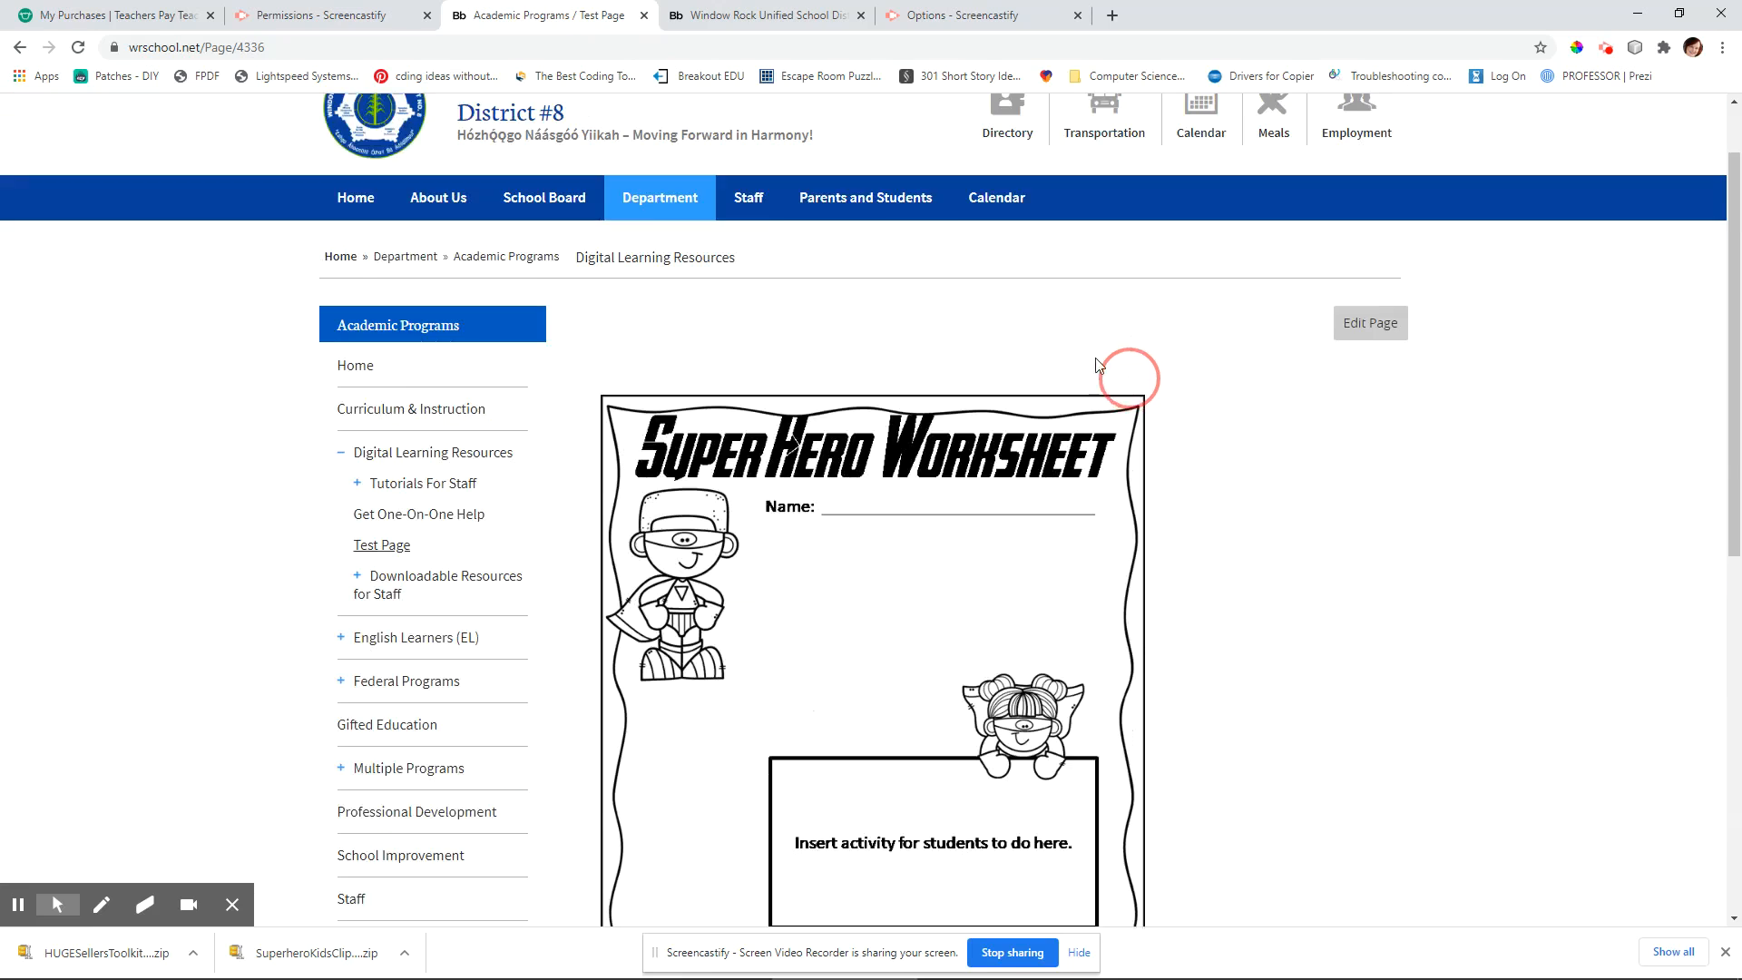
Return to the Test Page editor and delete the Super Hero Worksheet image app
left_click(745, 12)
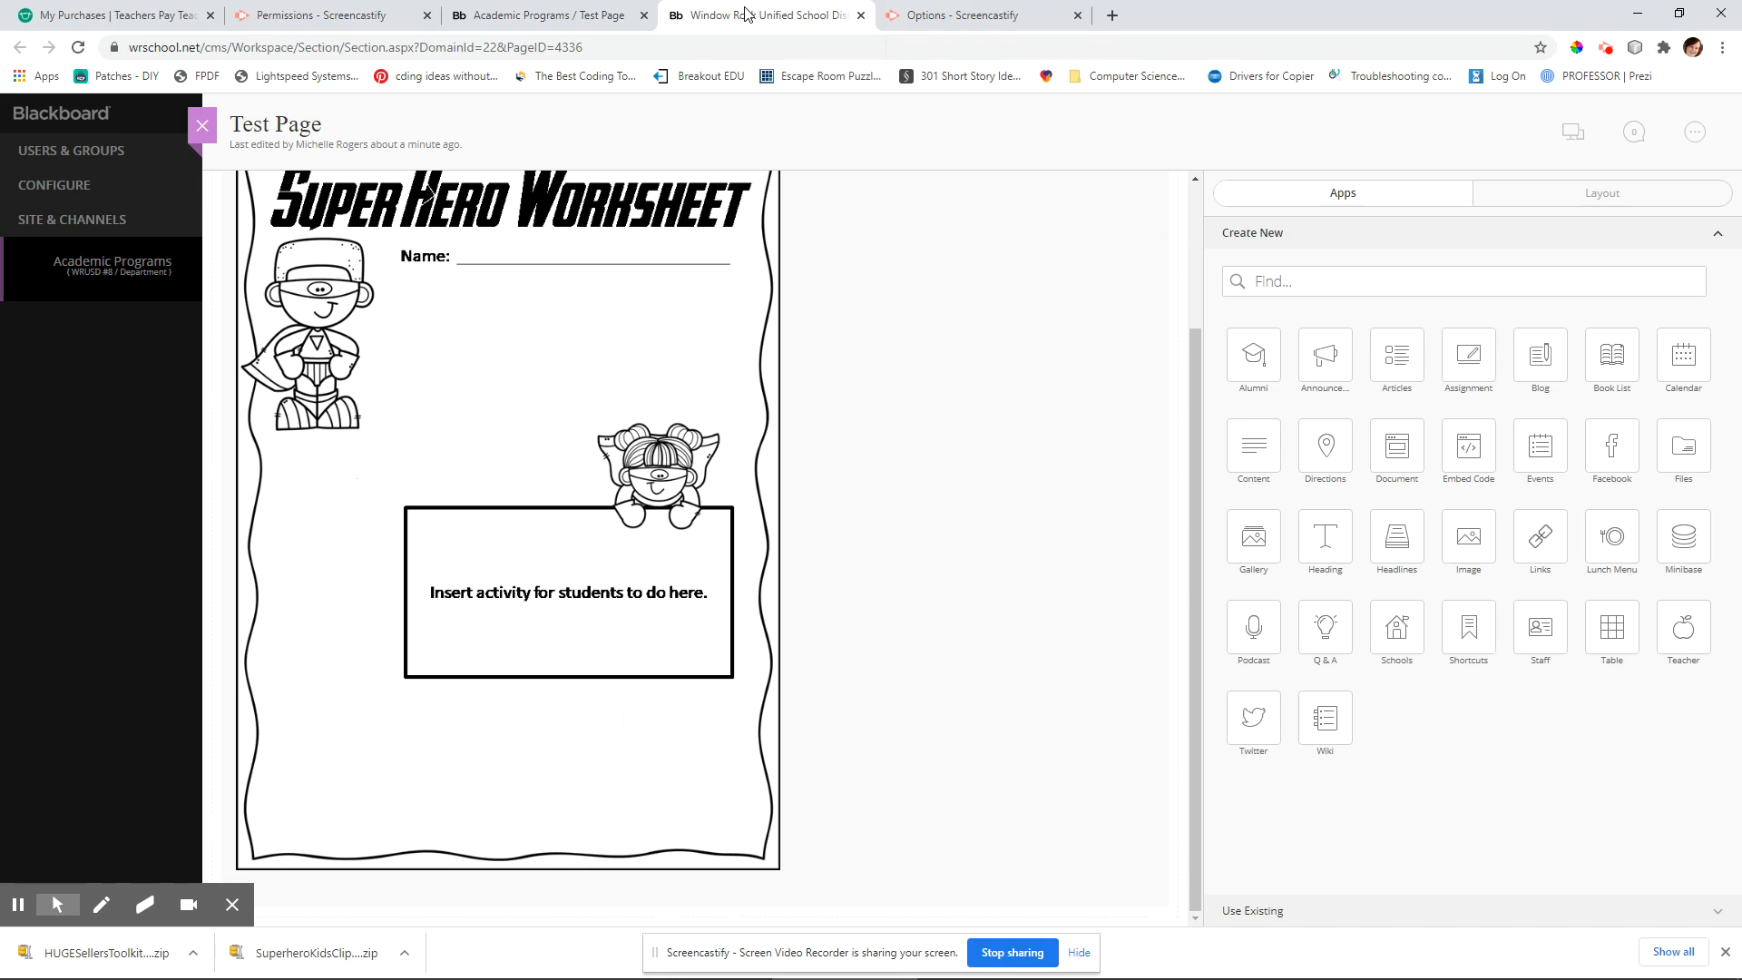
scroll(562, 387, "up", 2)
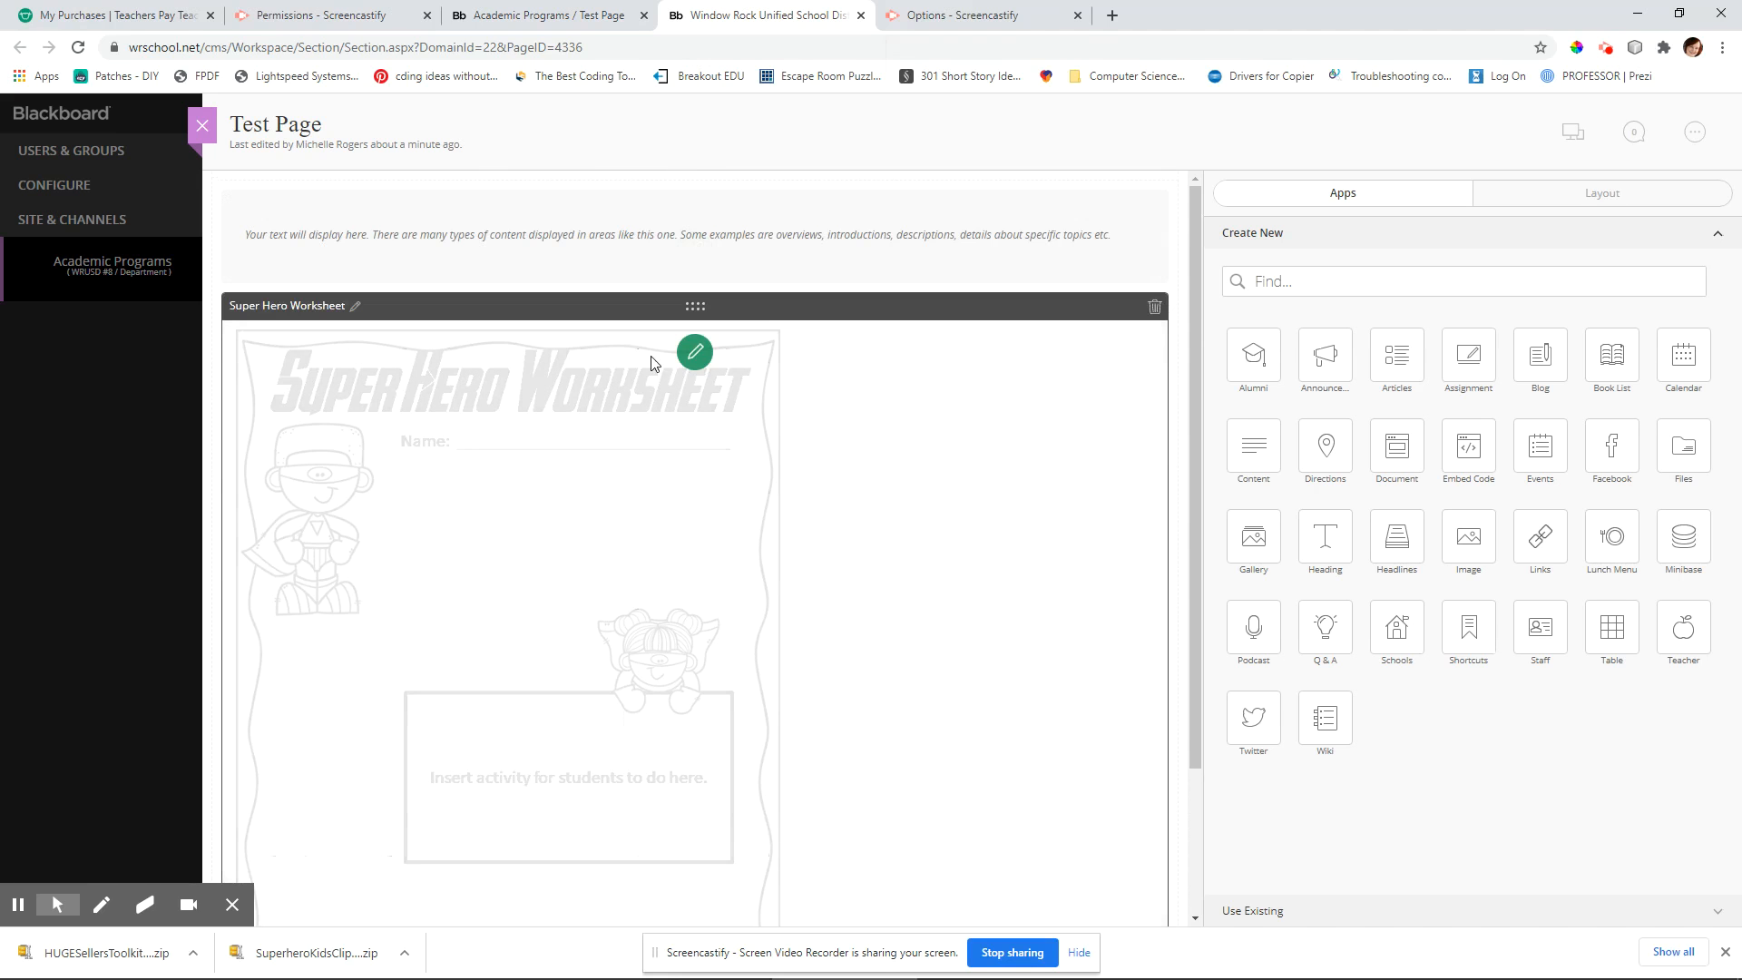
left_click(1156, 309)
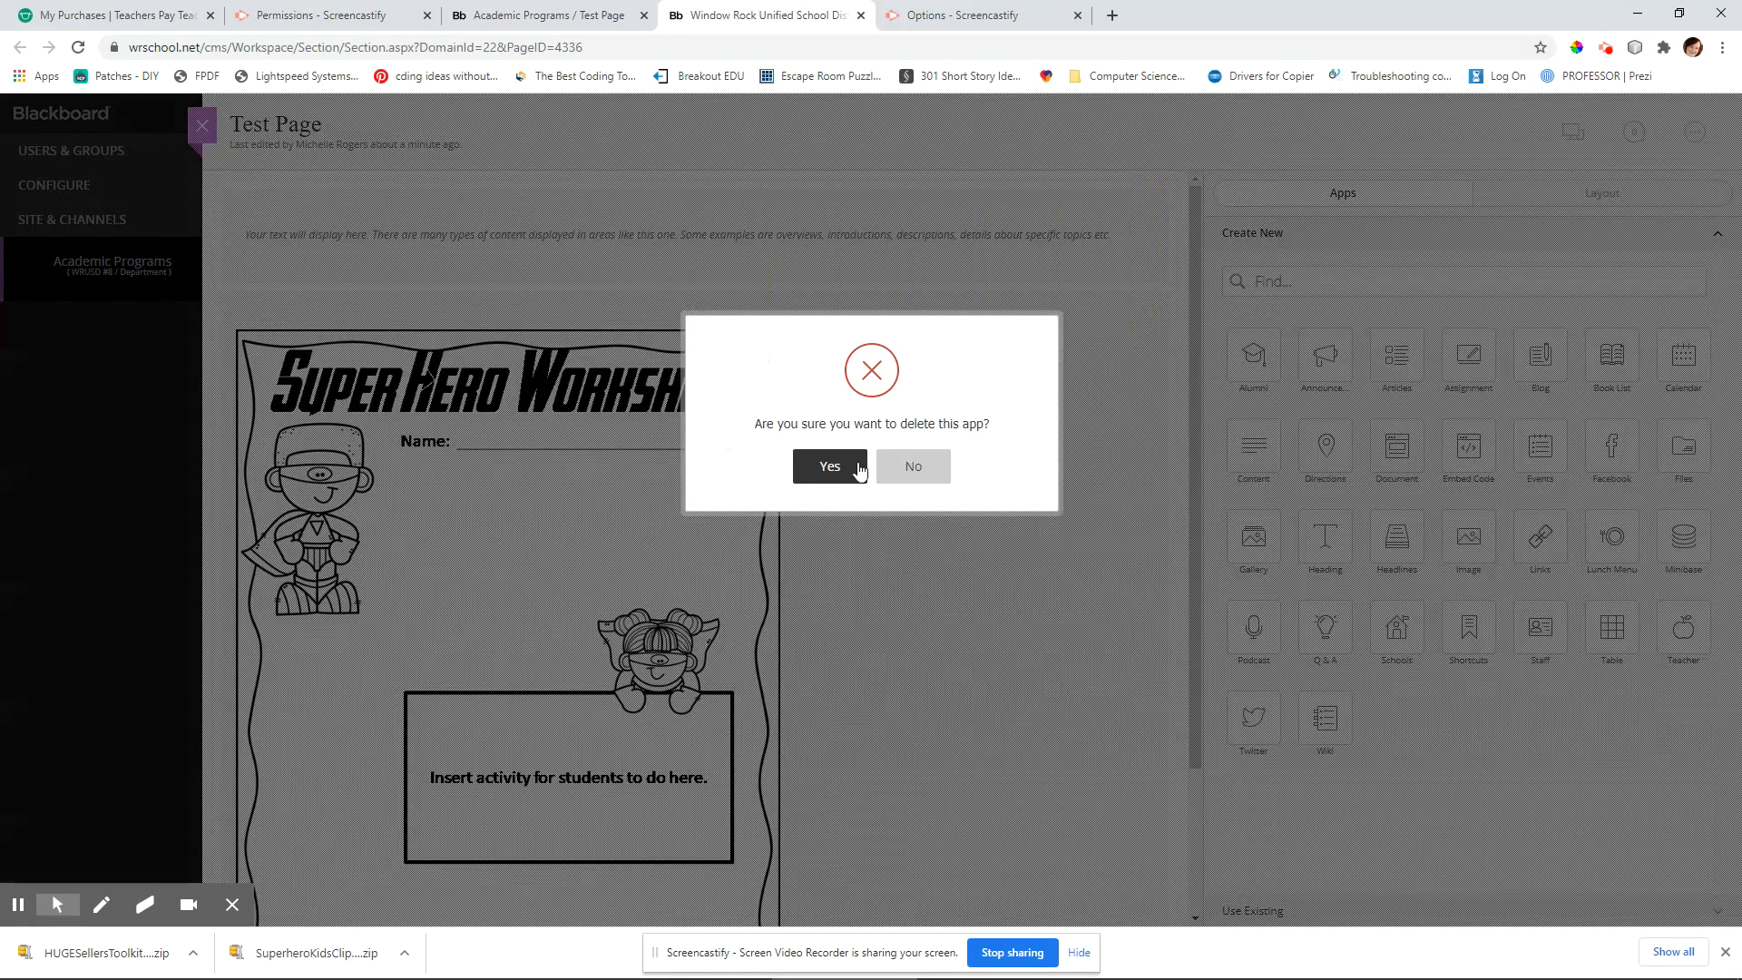
left_click(830, 466)
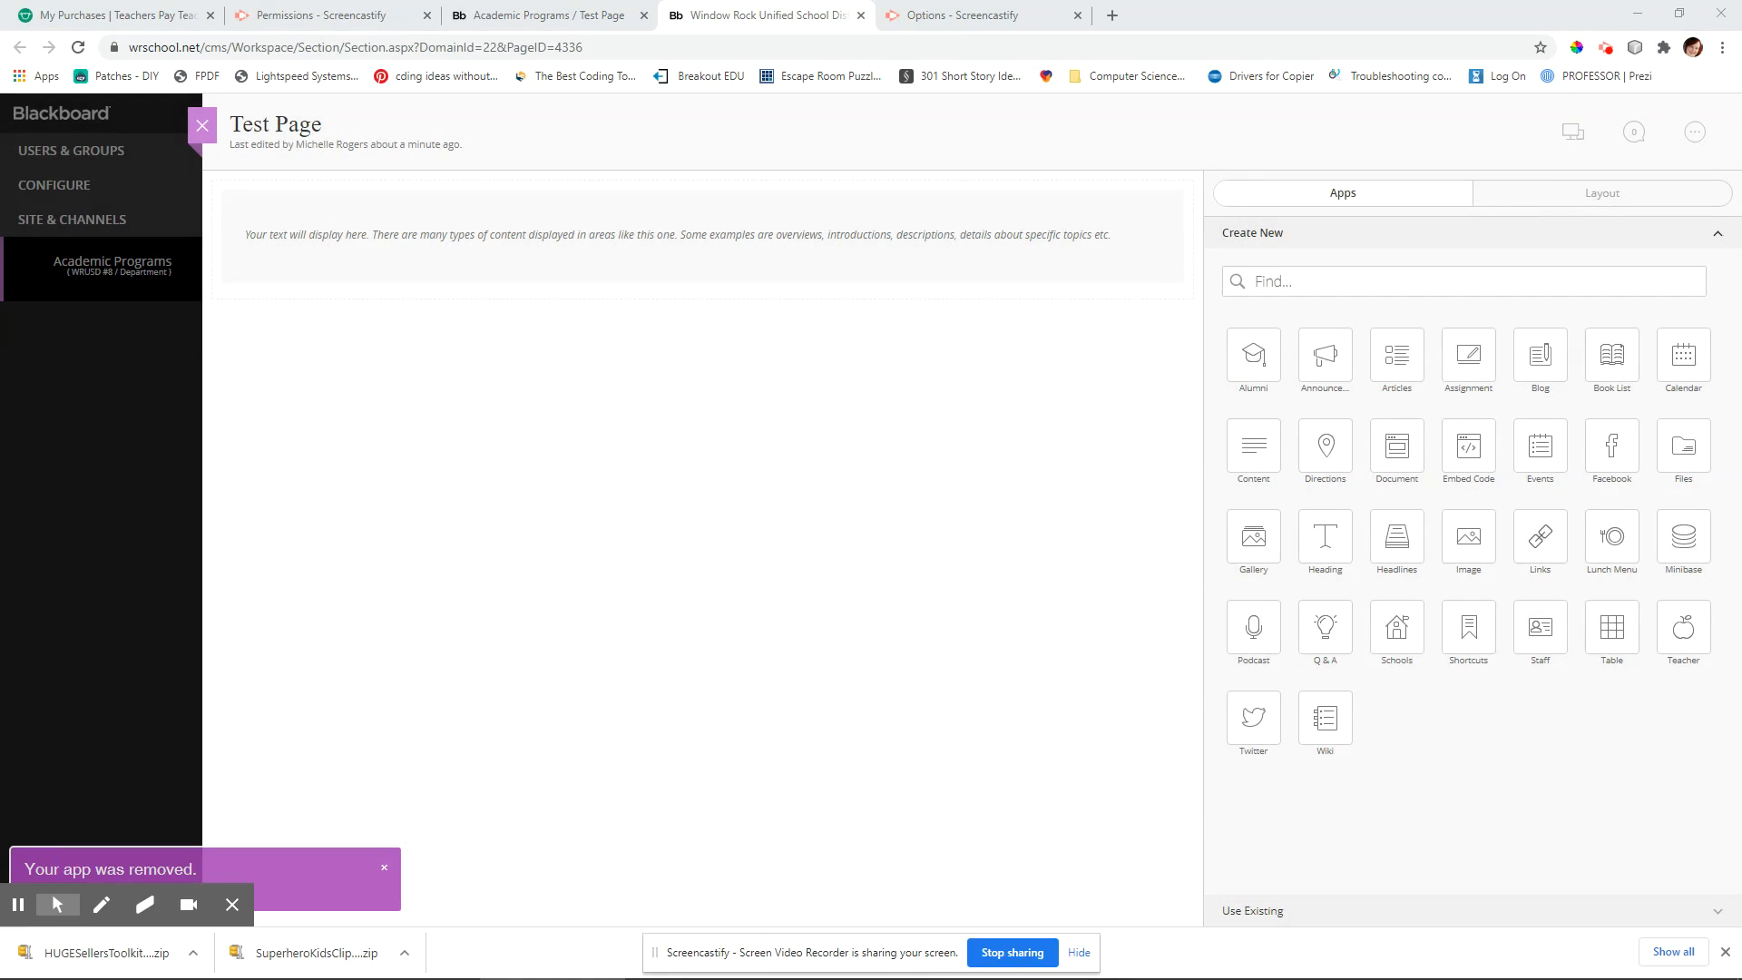
Switch to the Word worksheet, draw a text box about 7.1 × 0.9 inches above the Name line, and enter "Super Hero Worksheet"
left_click_drag(1362, 979, 1223, 86)
left_click(1288, 87)
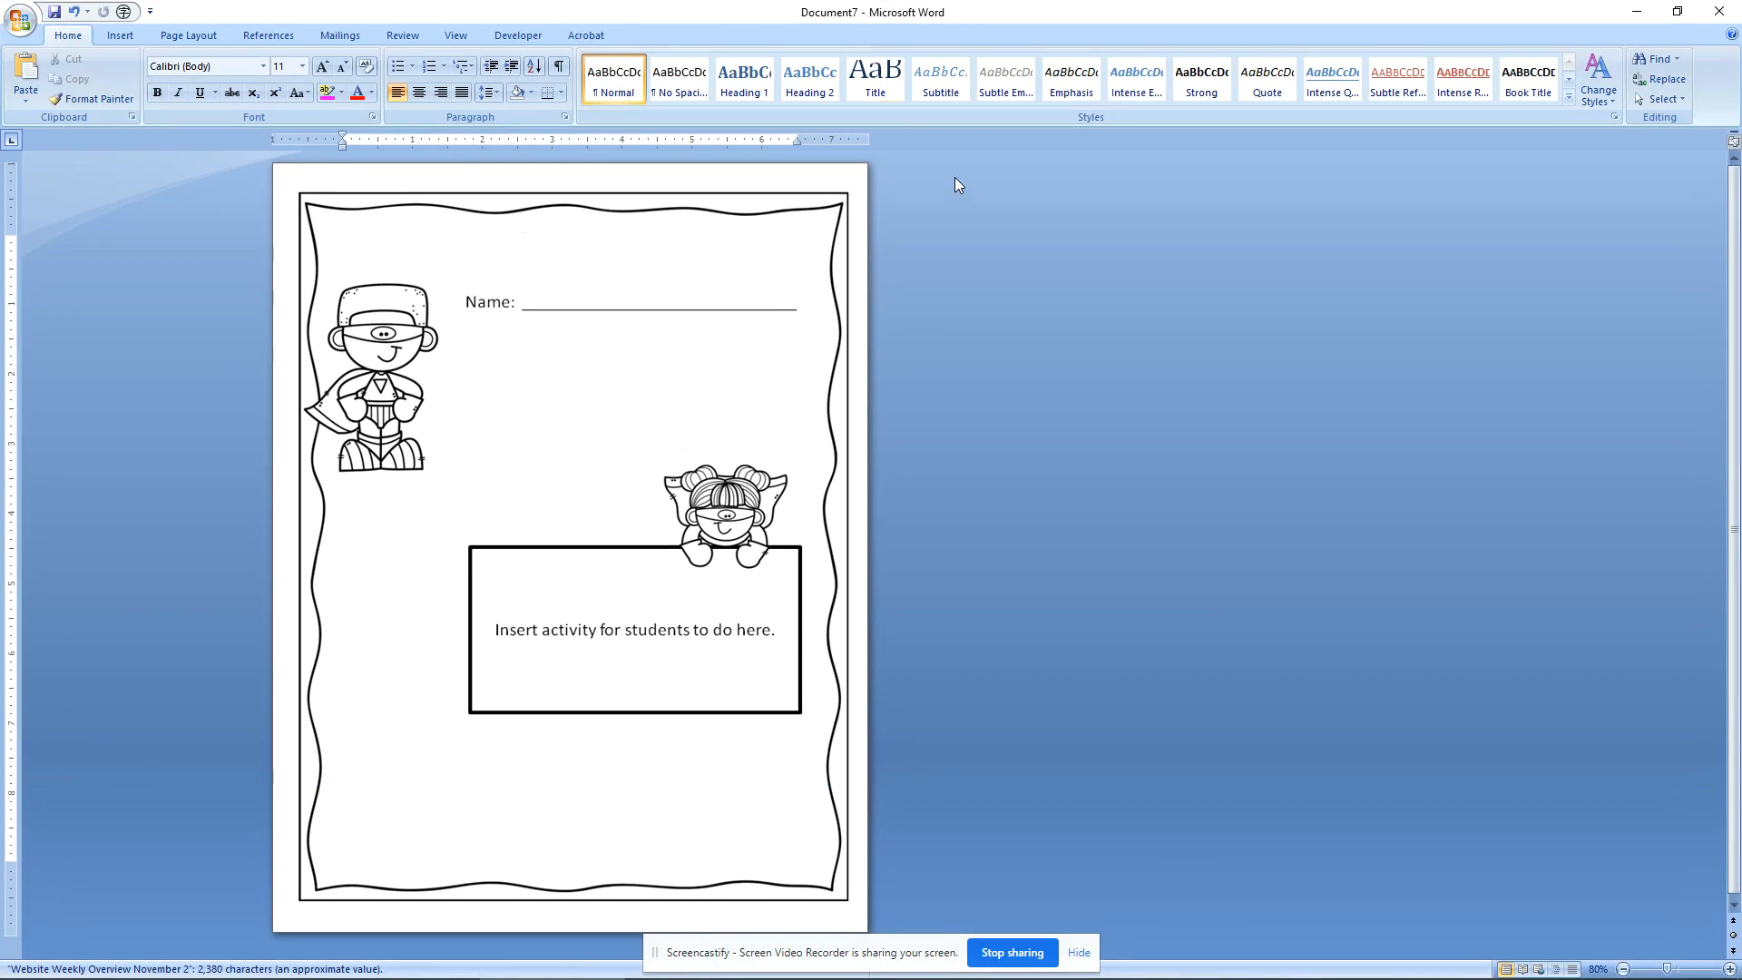
left_click(120, 36)
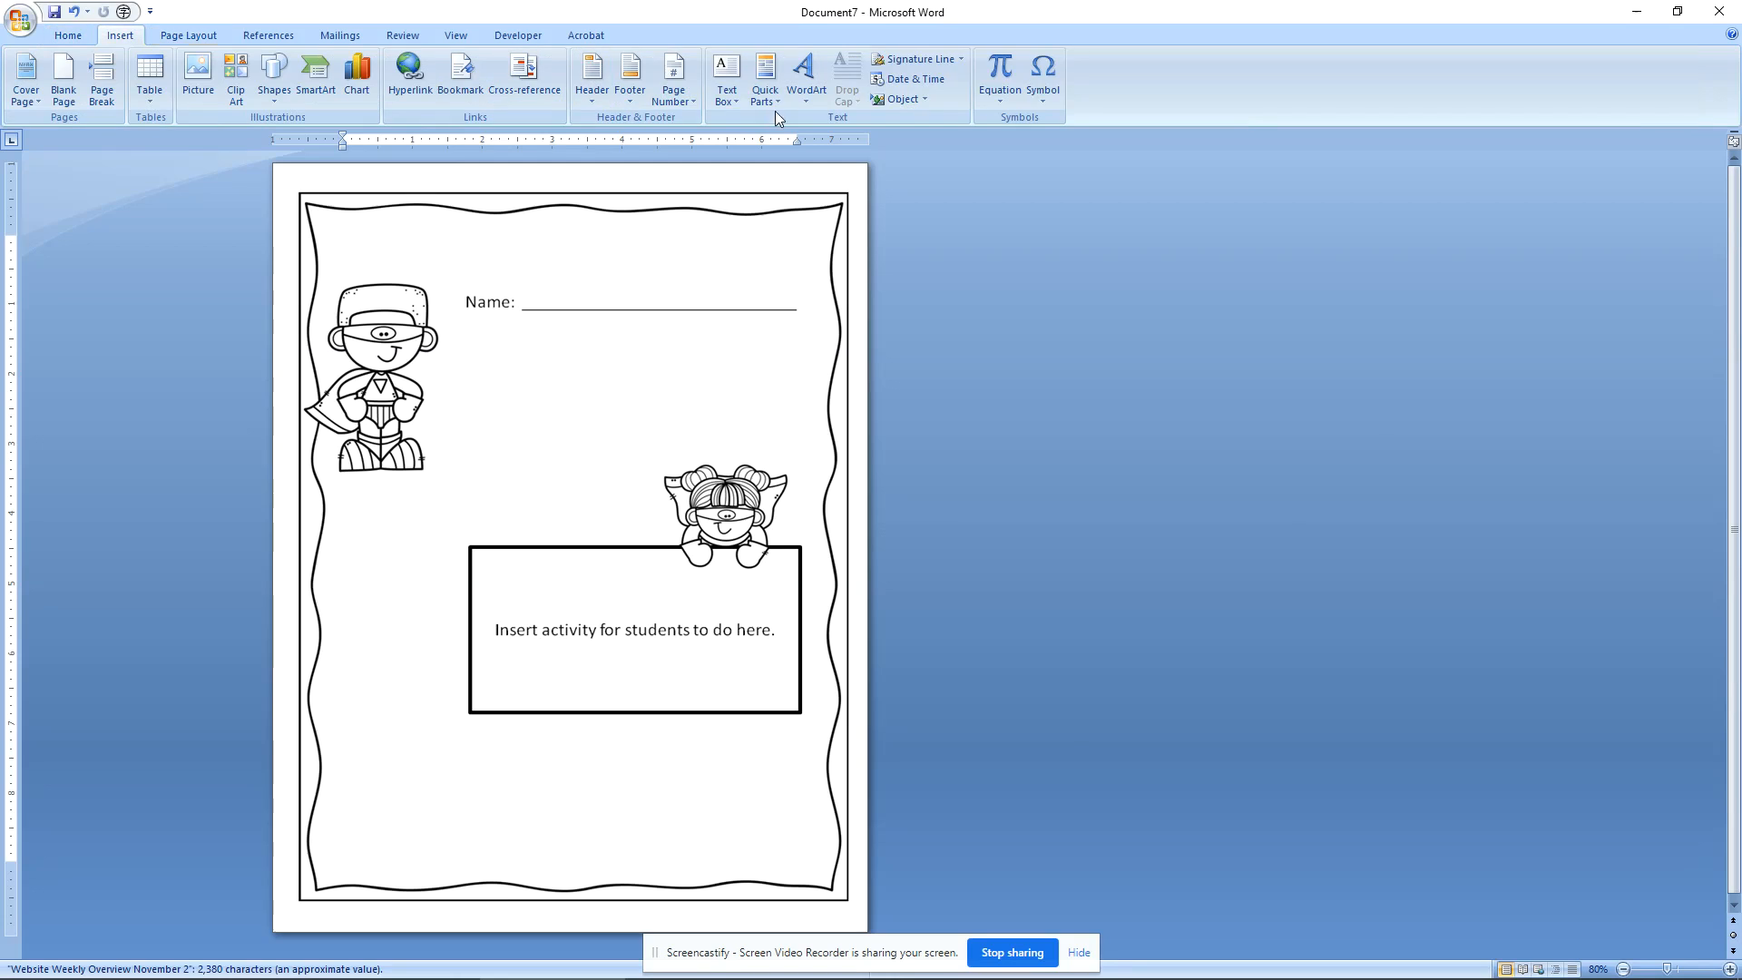
left_click(727, 77)
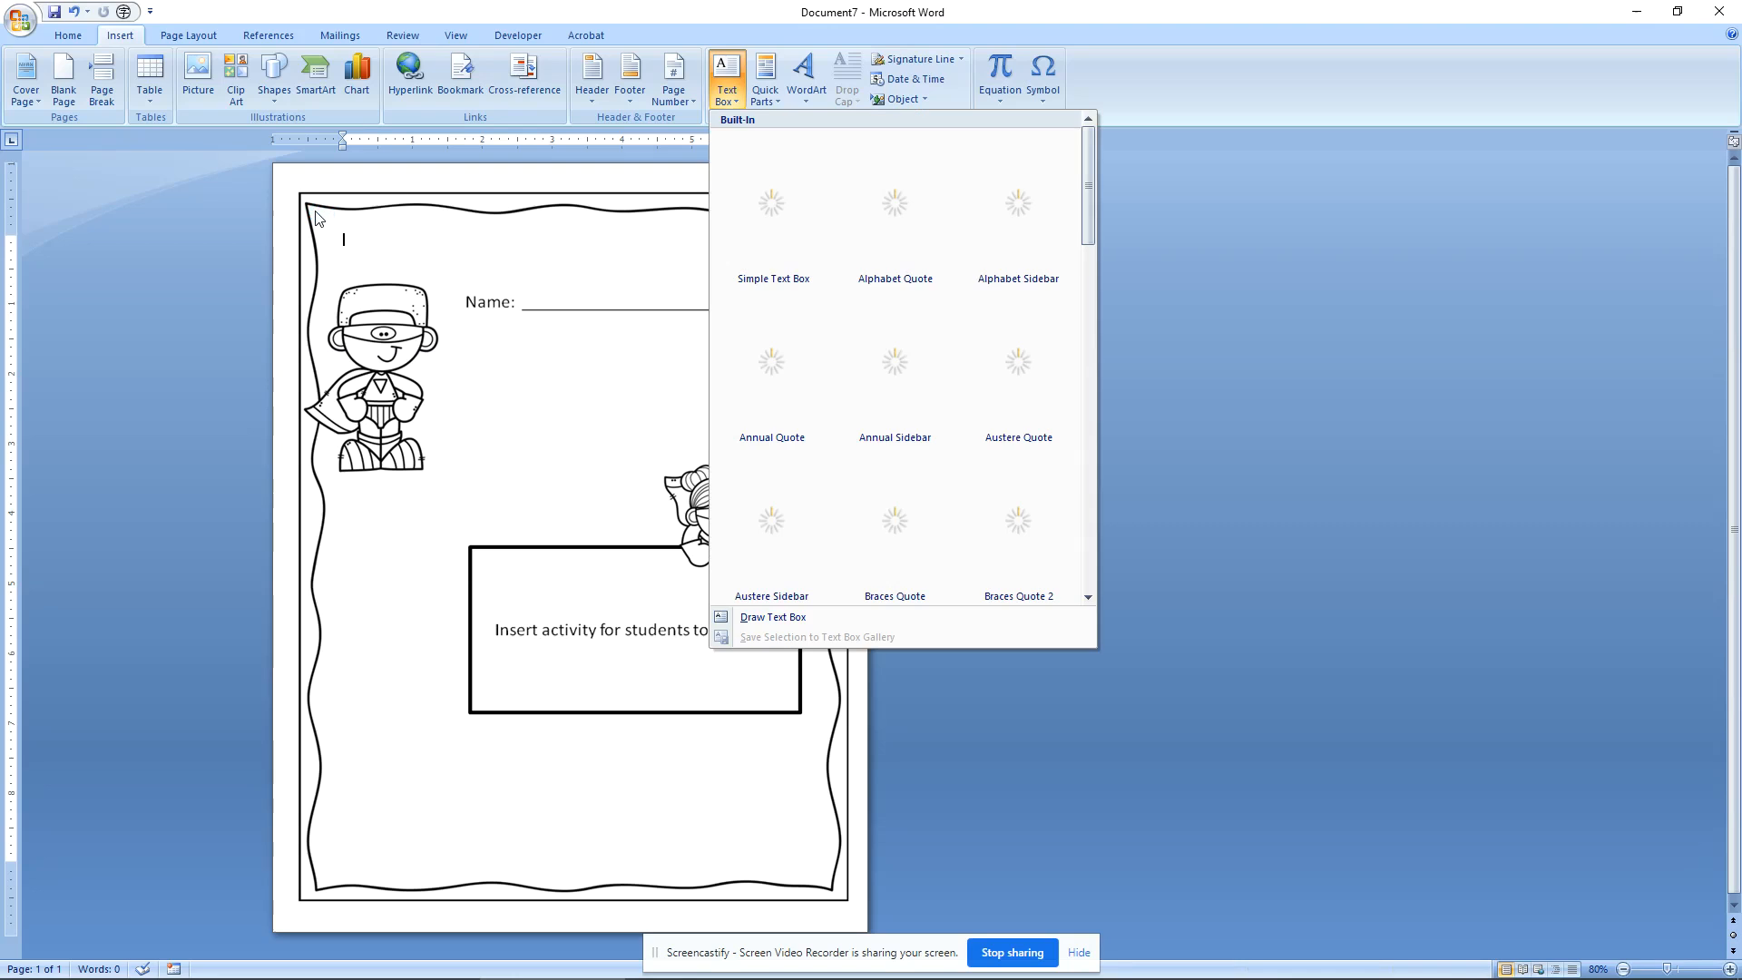
left_click(770, 618)
left_click_drag(329, 215, 825, 281)
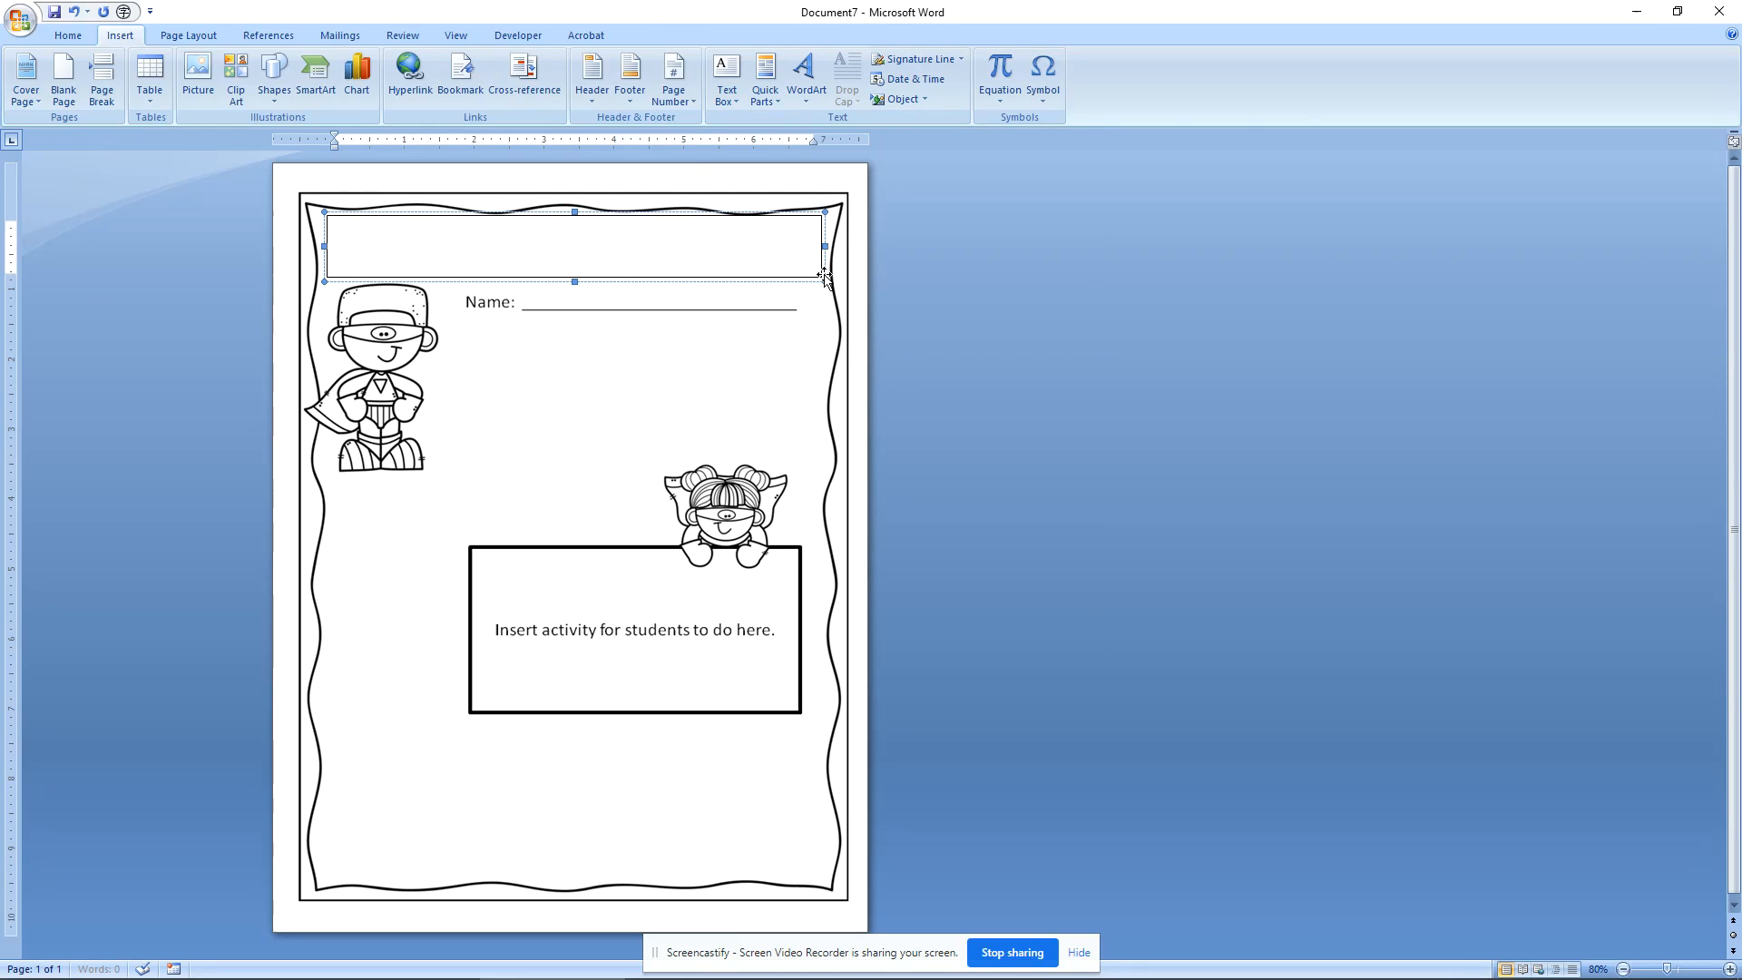
type("Super Hero")
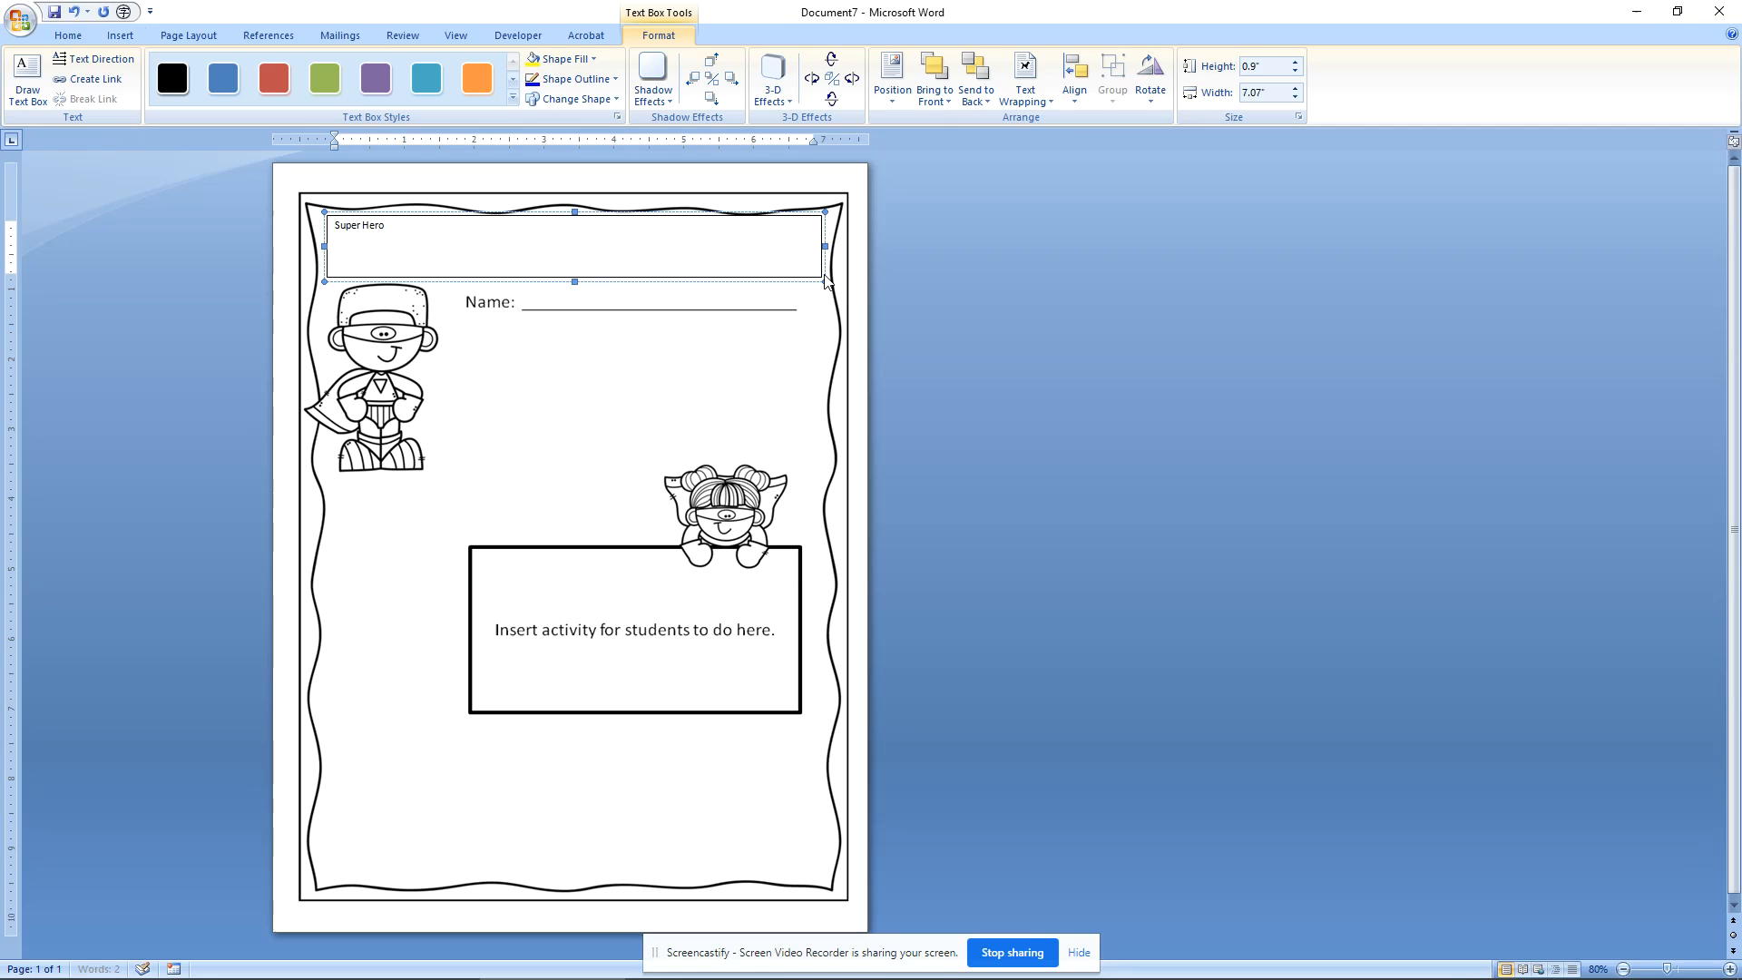
type(" Worksheet")
Format the "Super Hero Worksheet" title in Avengeance Heroic Avenger at size 48 and center it
left_click(68, 36)
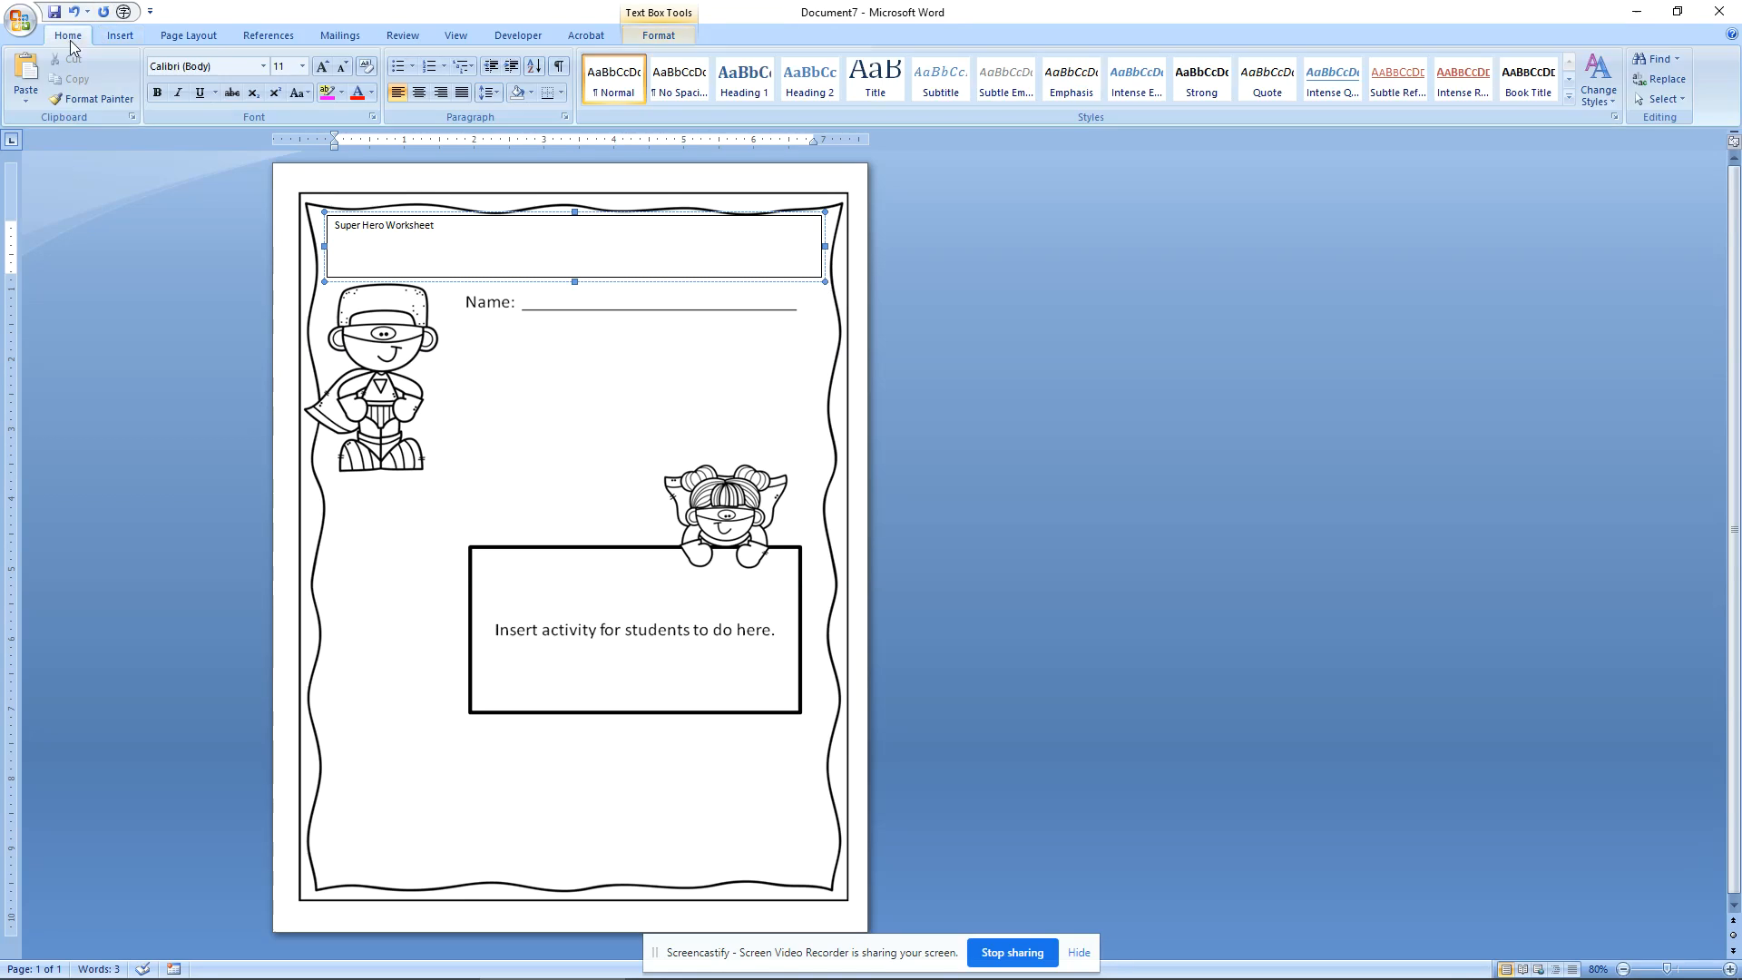
left_click(263, 67)
left_click_drag(460, 225, 280, 202)
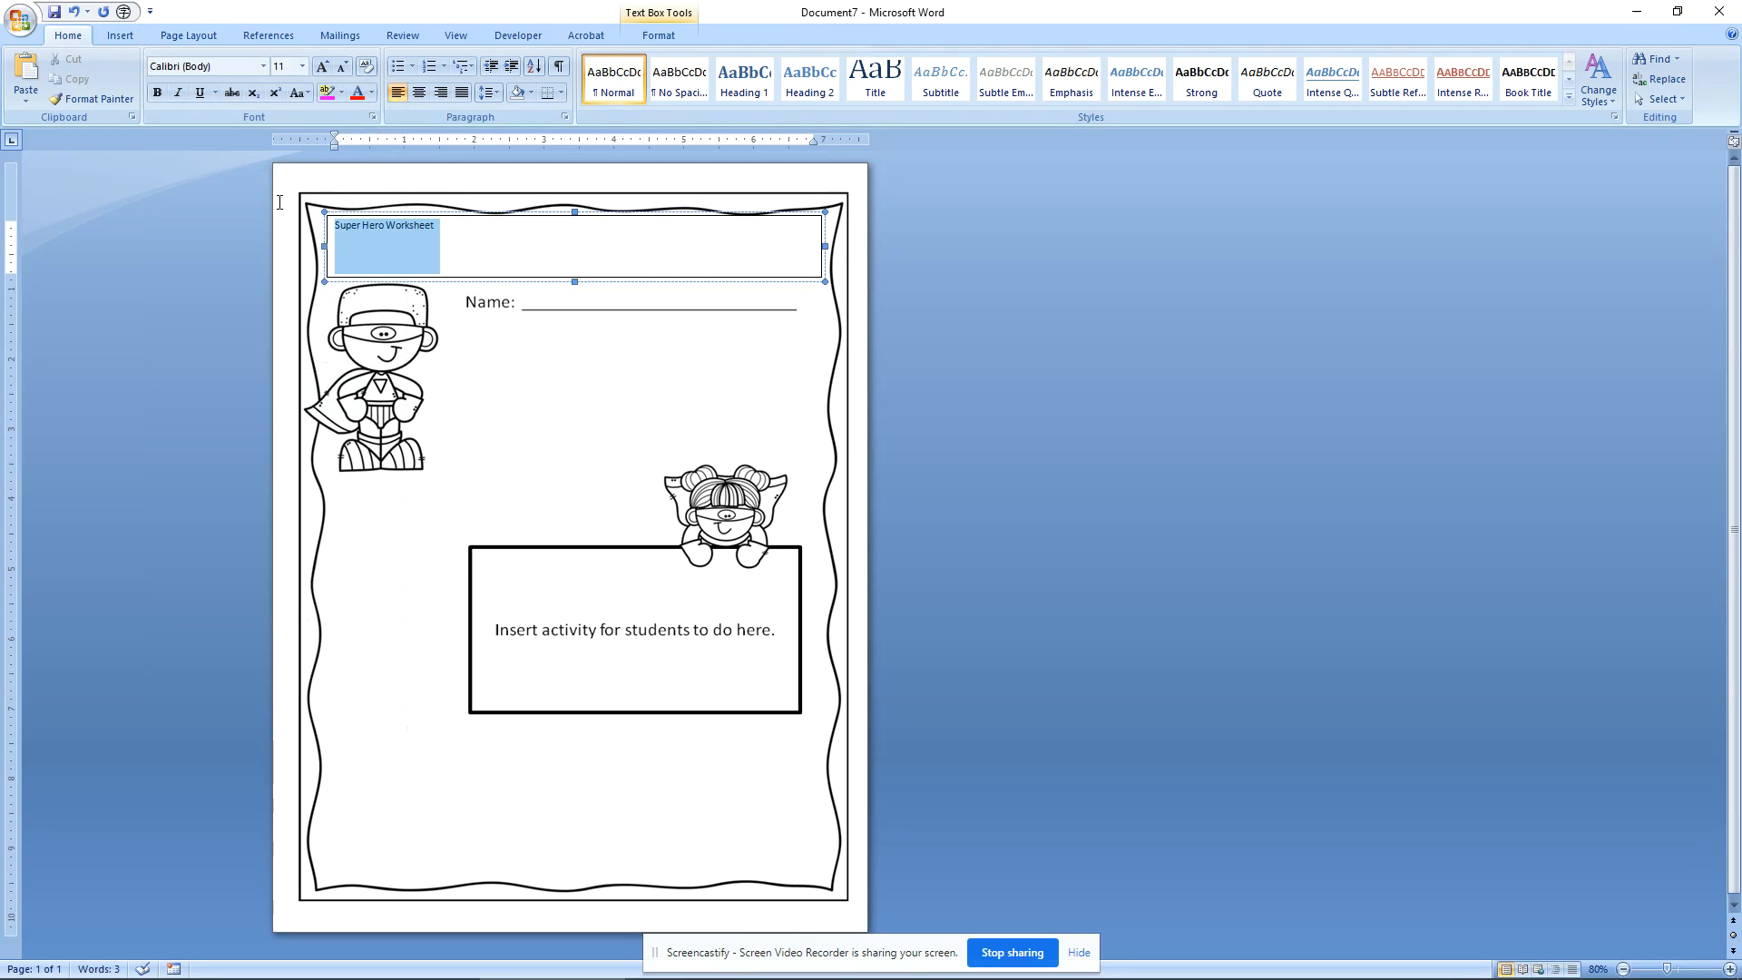
left_click(263, 66)
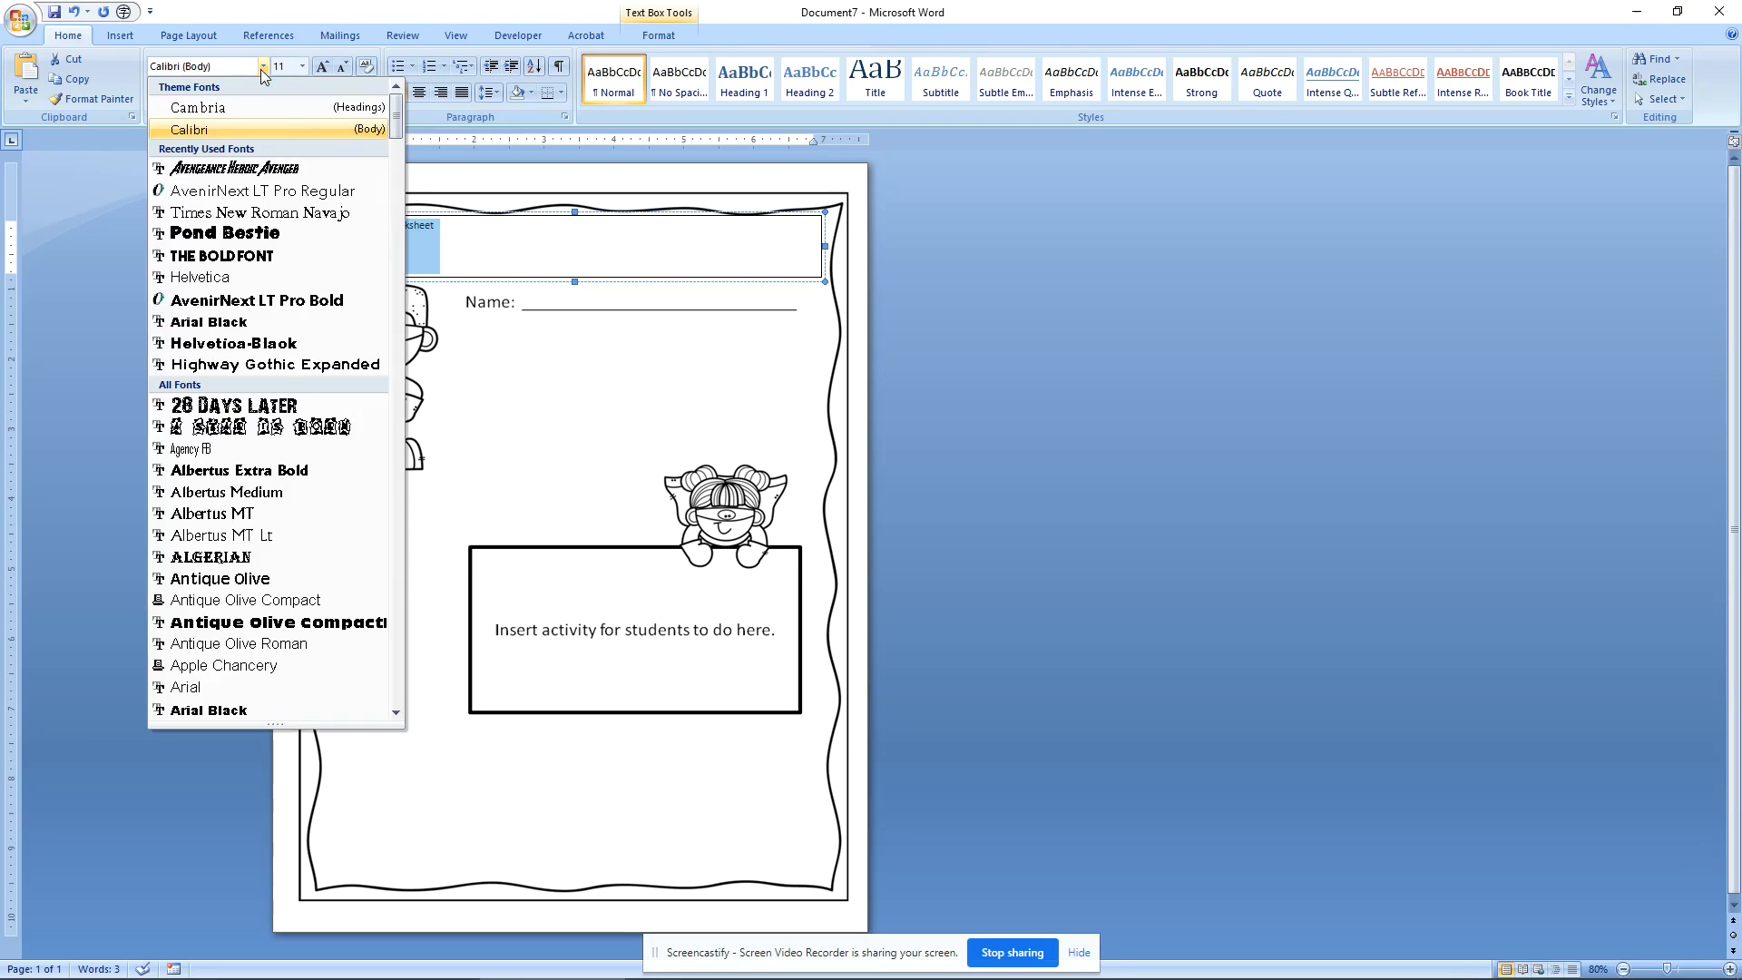
left_click(234, 169)
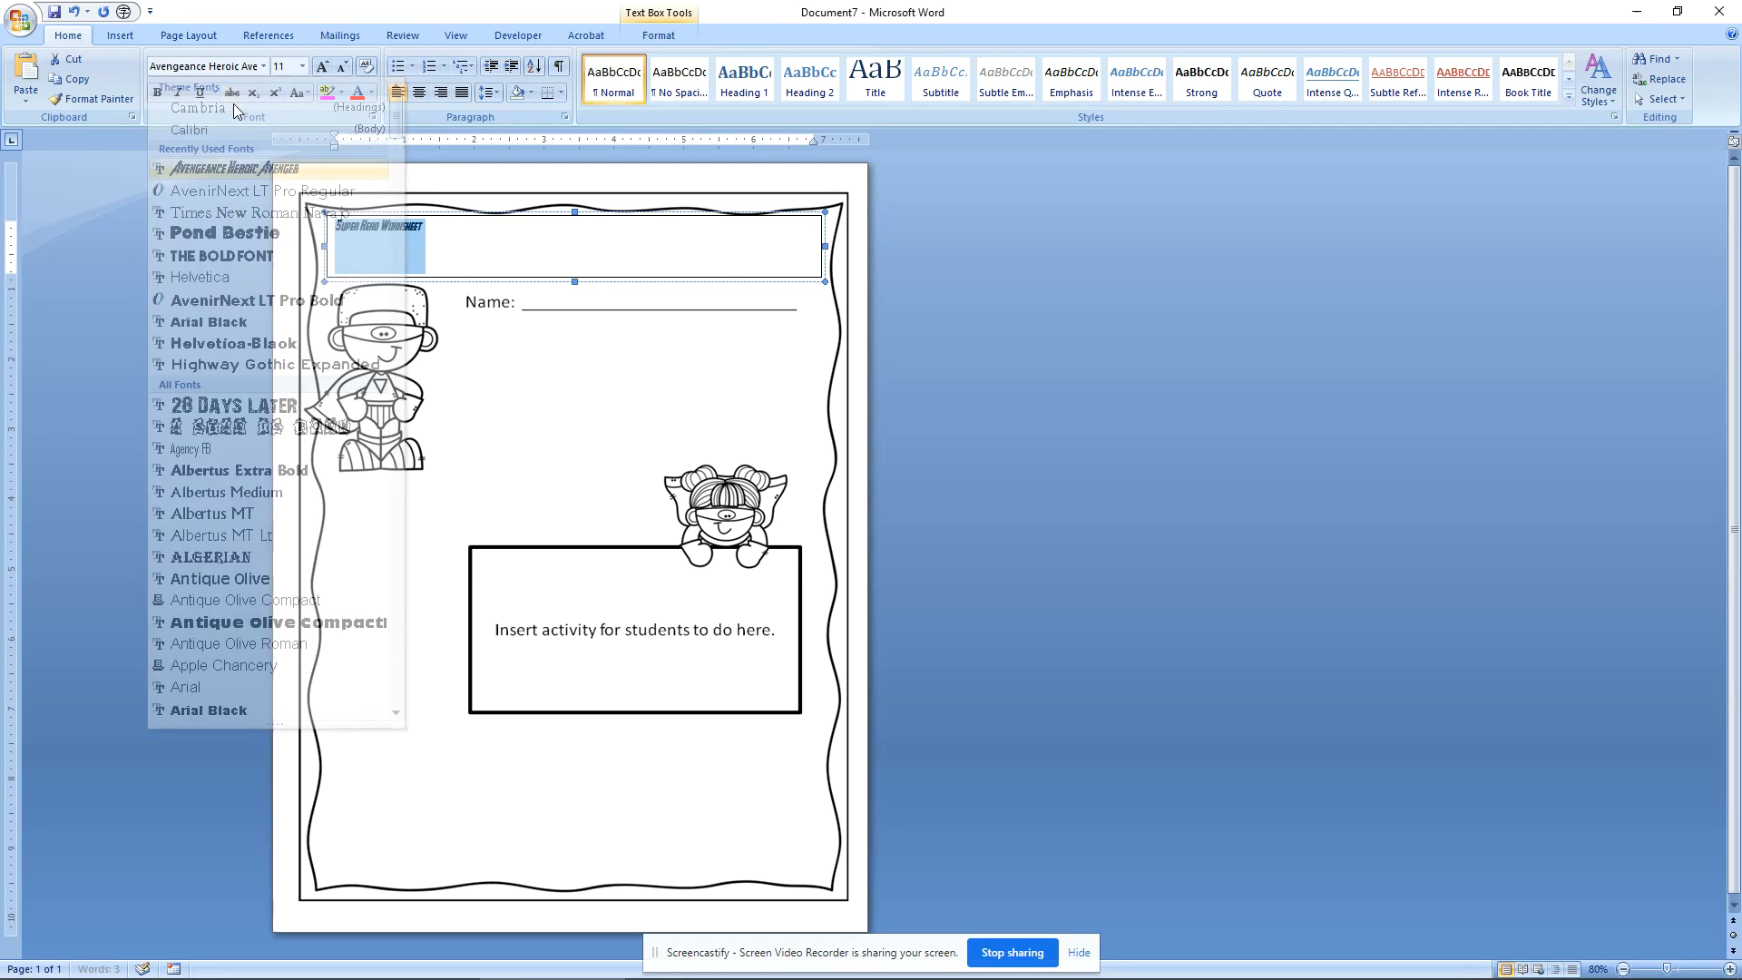
left_click(303, 66)
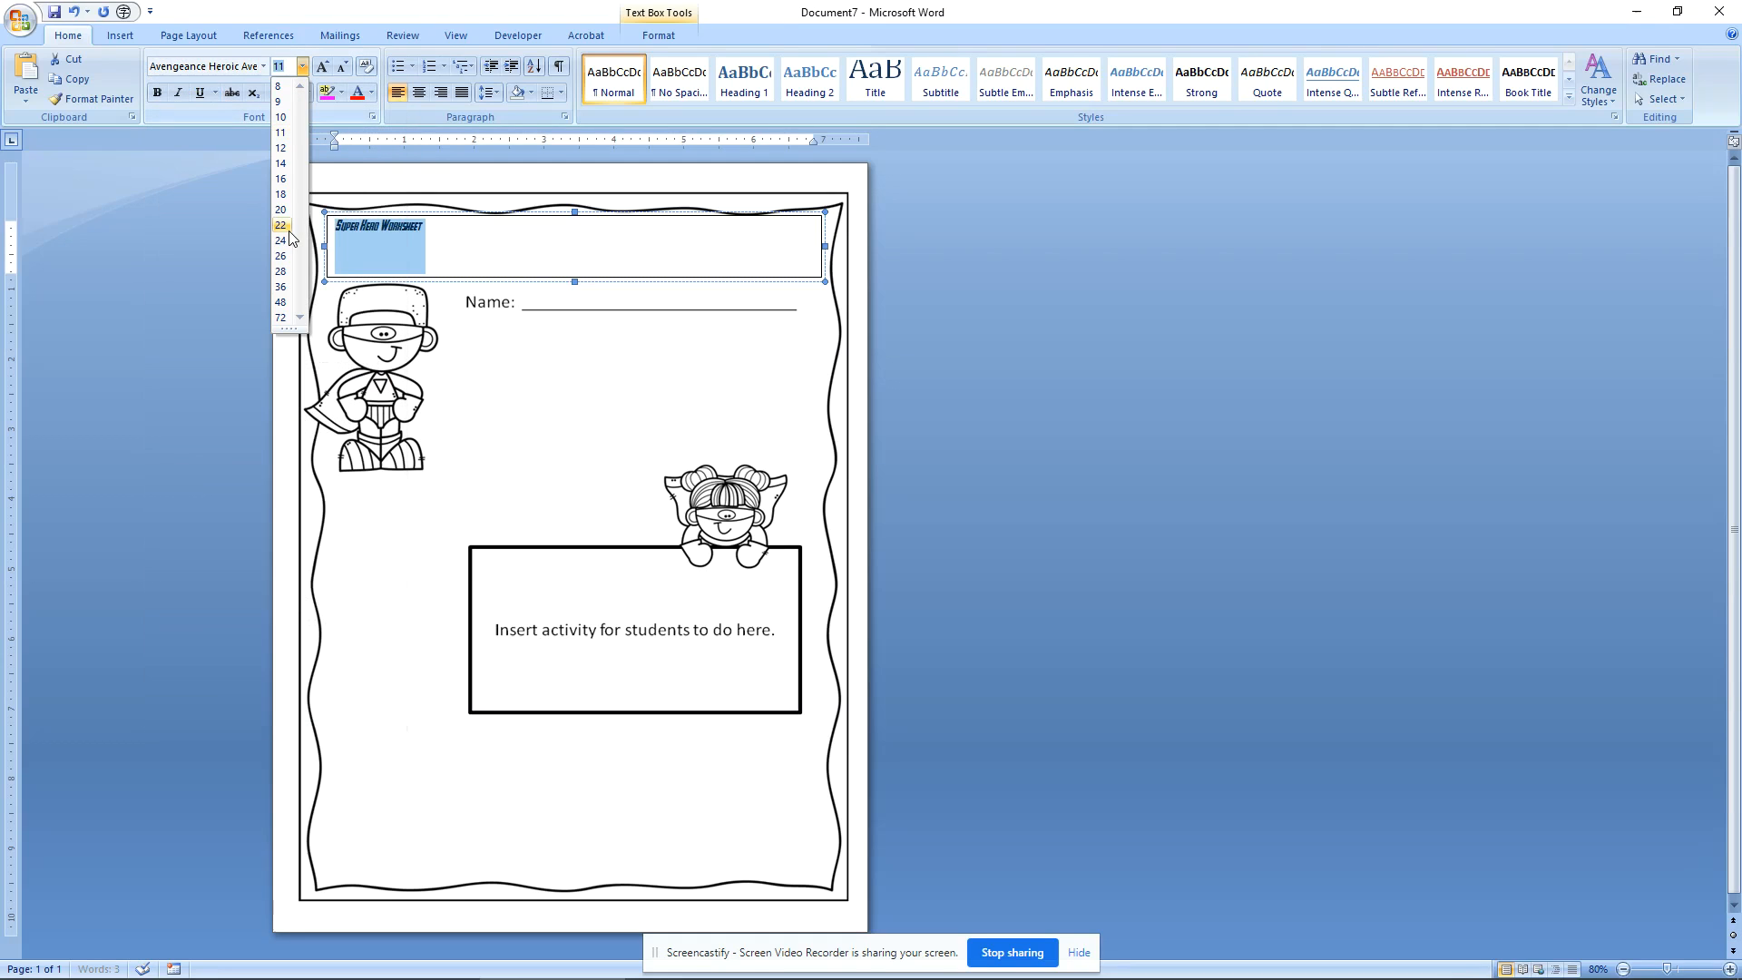
left_click(281, 303)
key("ctrl+e")
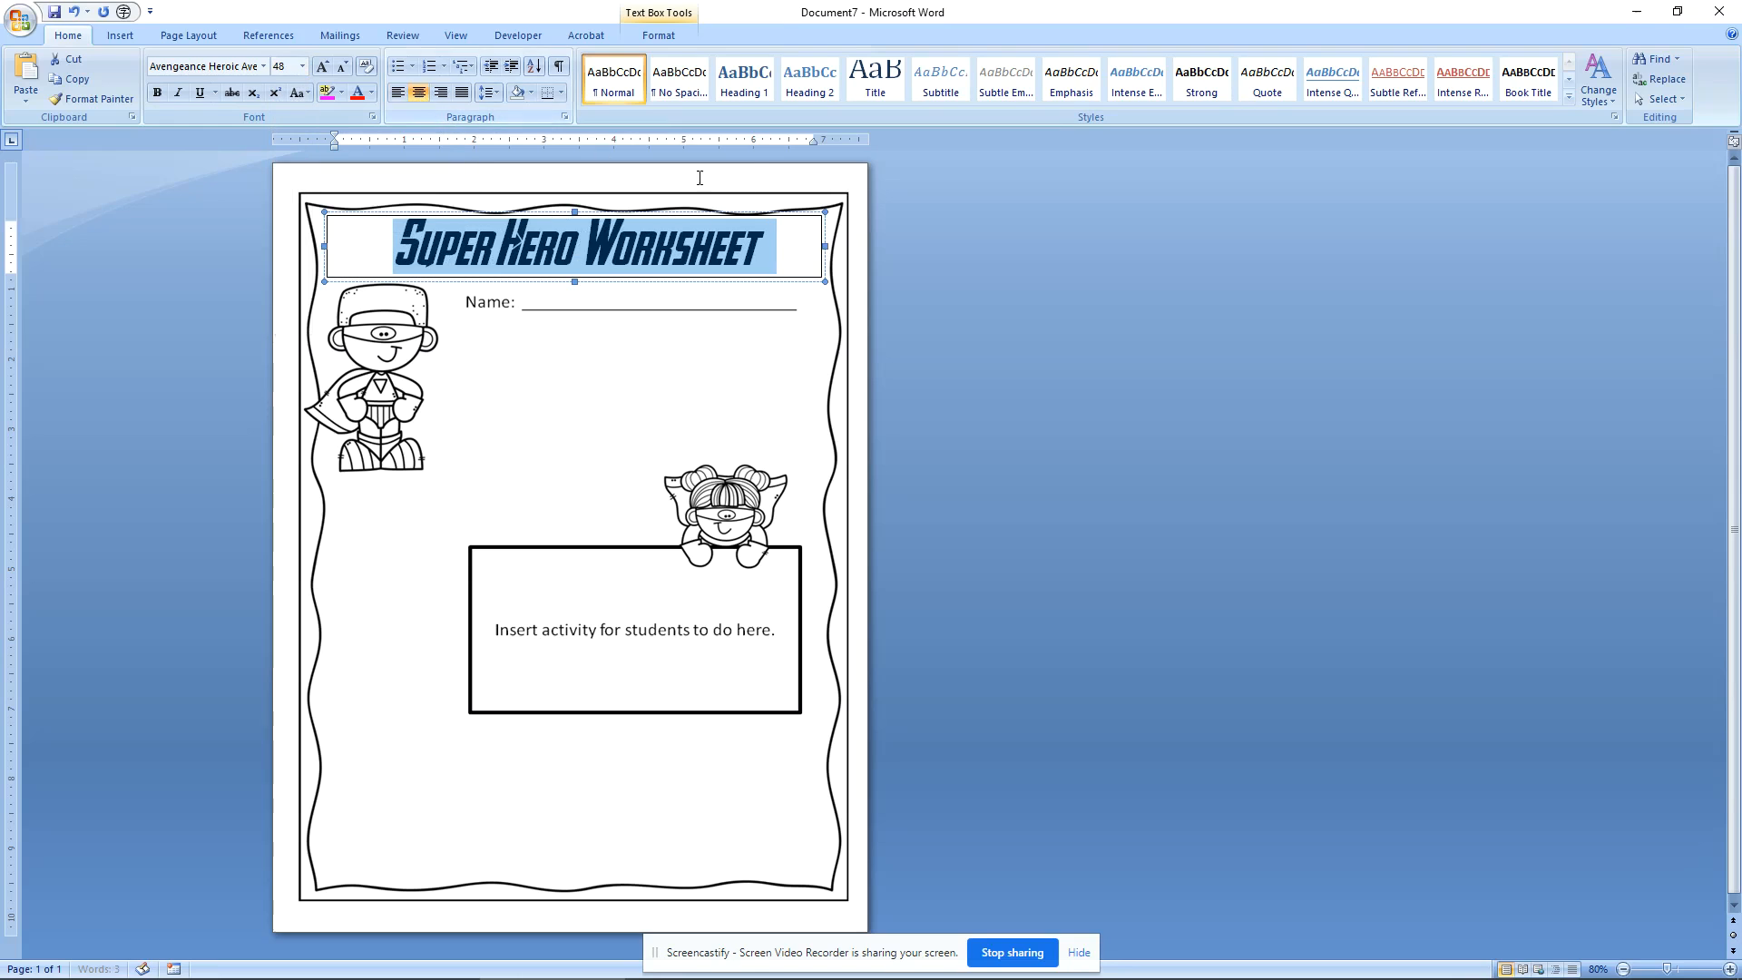
Remove the title text box's outline by setting its line color to No Color
right_click(795, 220)
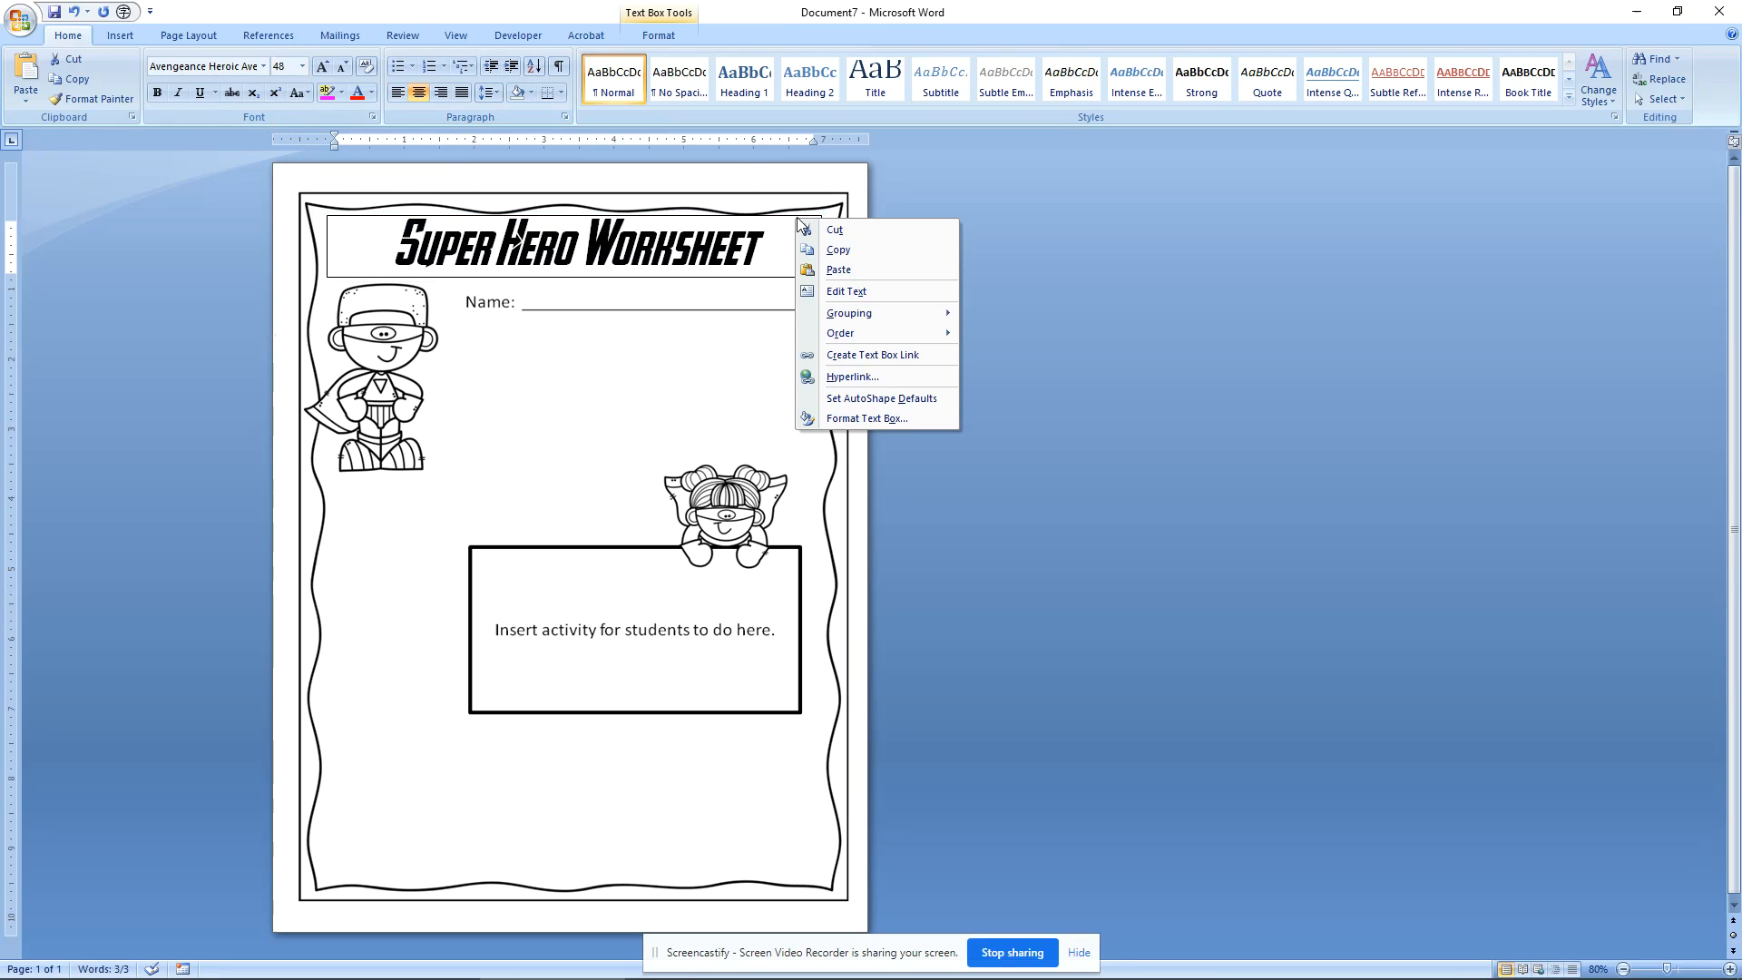
left_click(864, 418)
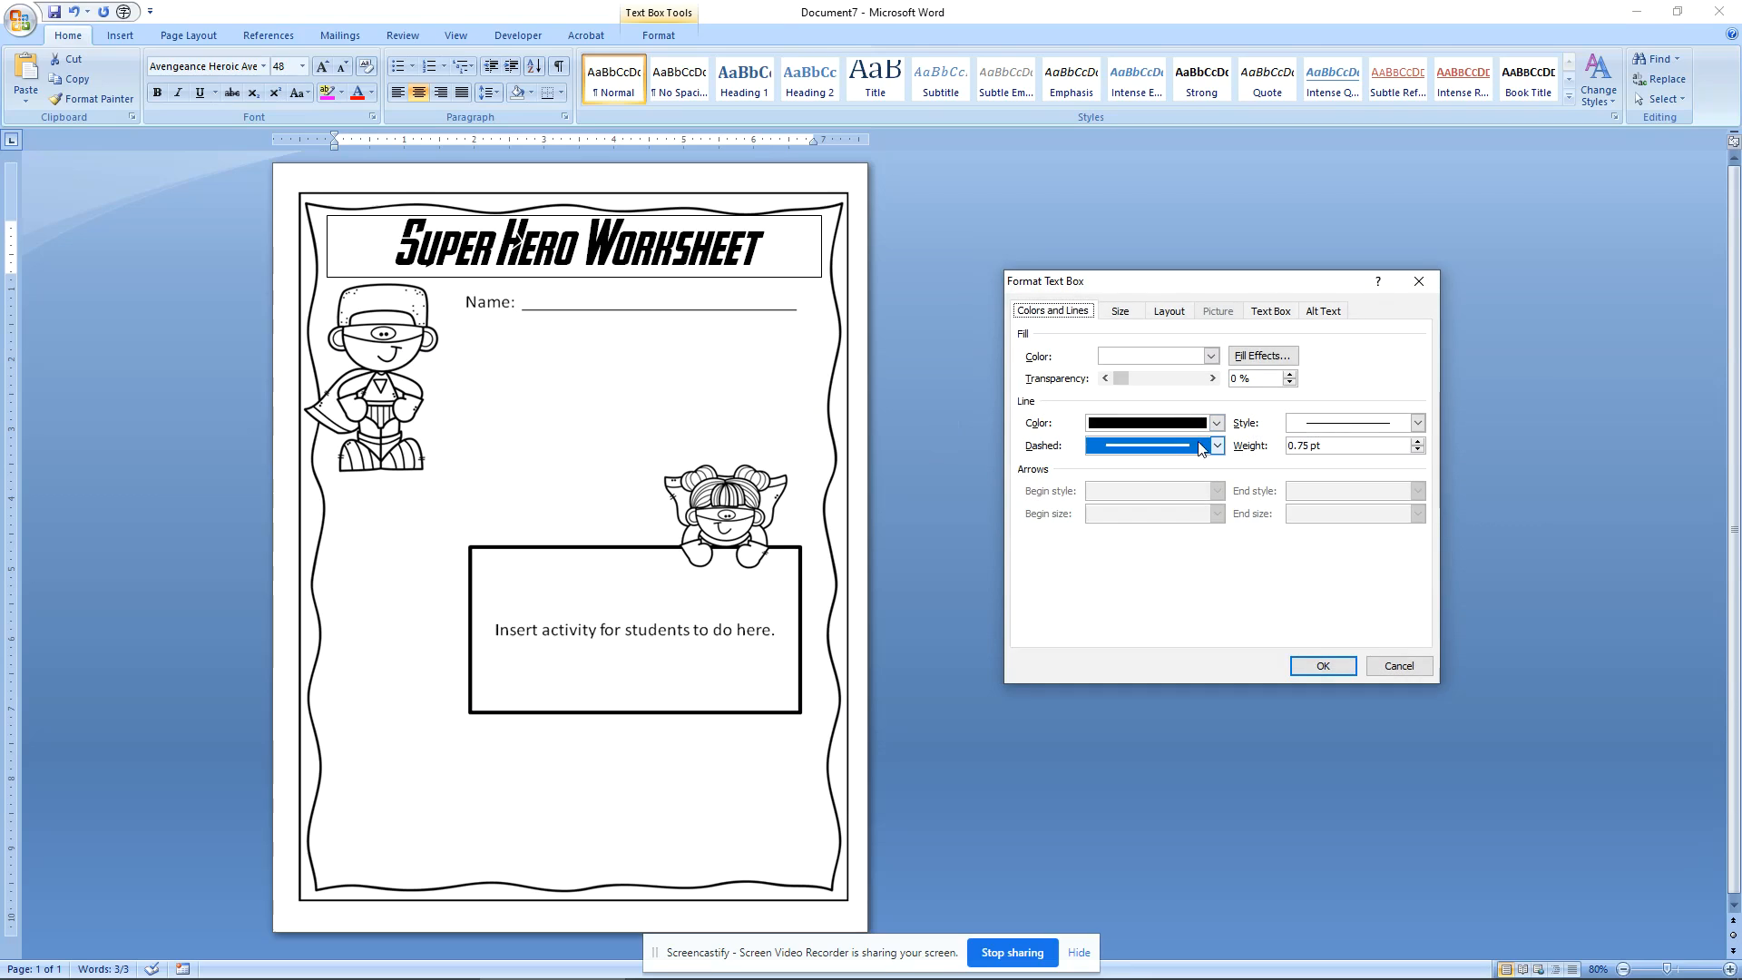
left_click(1216, 423)
left_click(1171, 578)
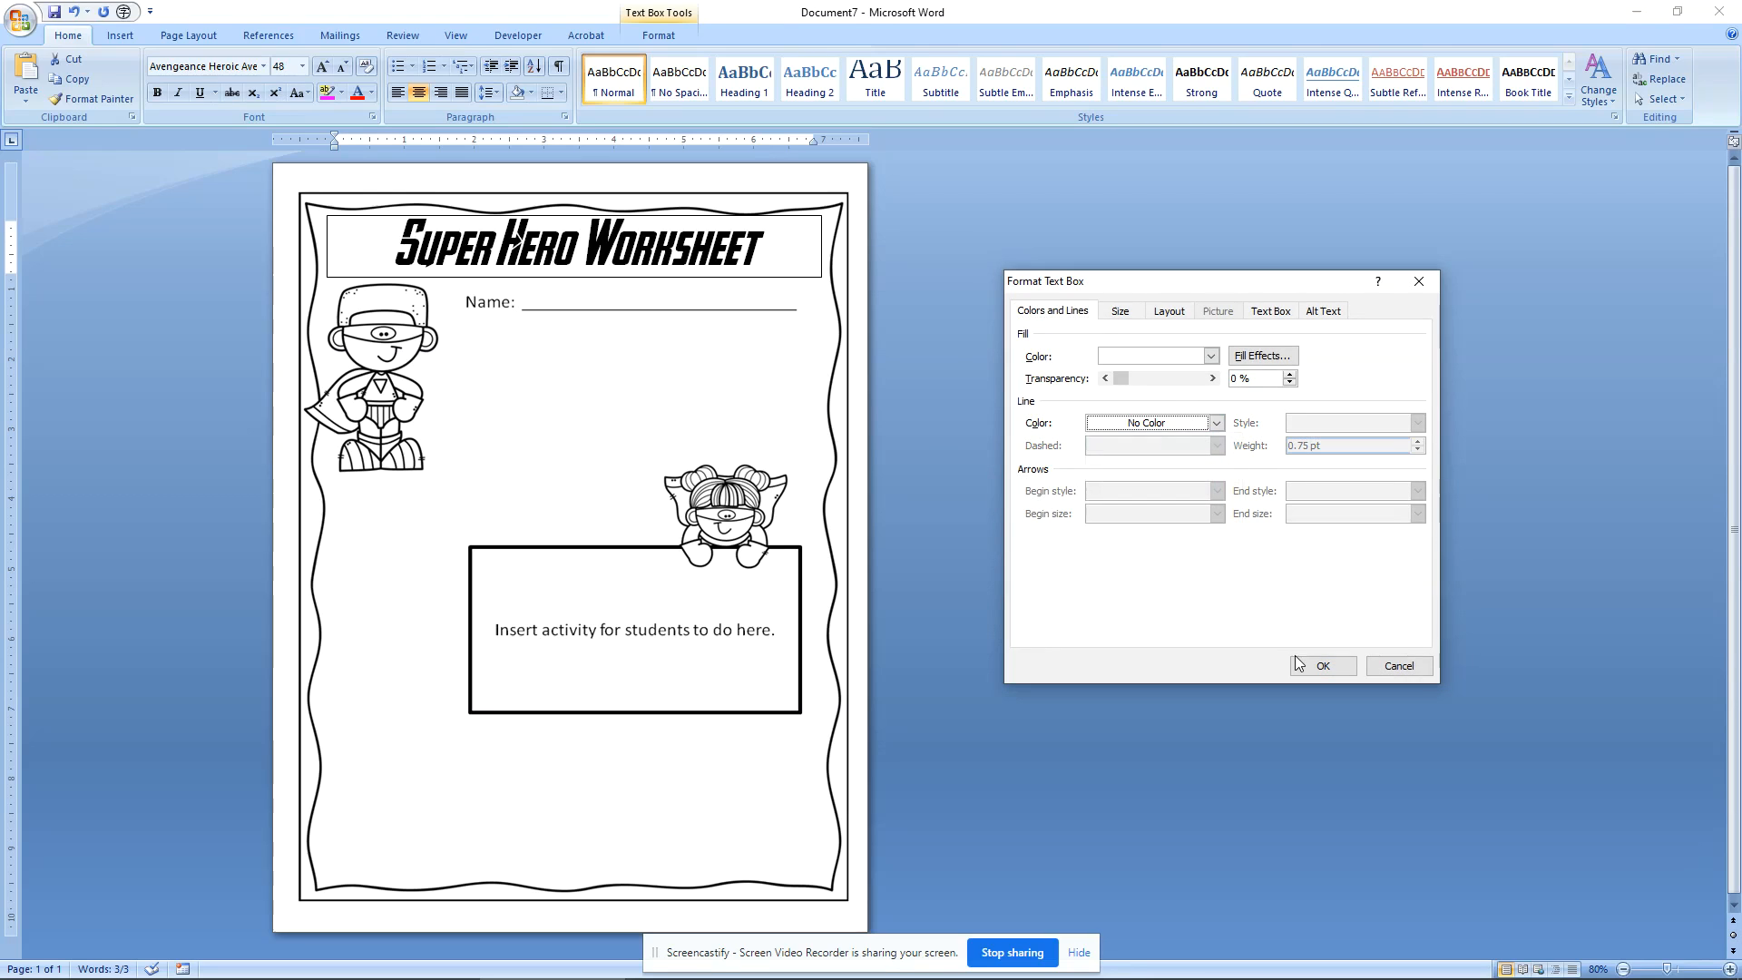
left_click(1318, 665)
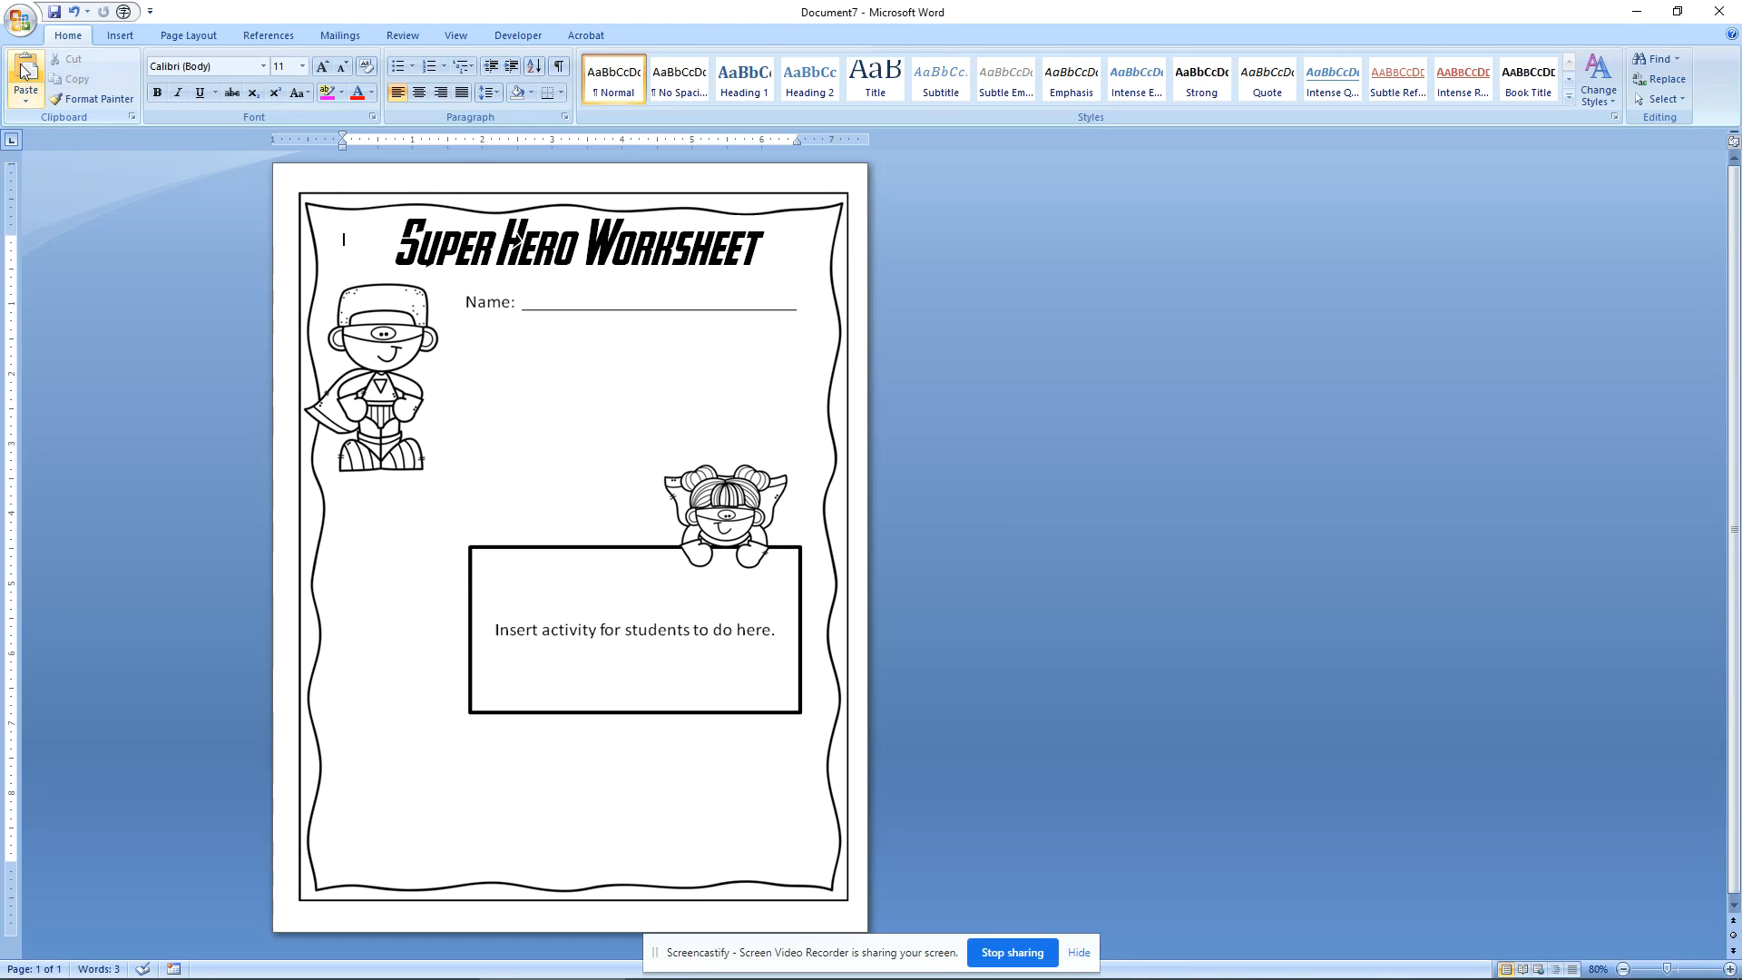
Examine the file types available for saving the Word document, and leave without saving
left_click(20, 19)
mouse_move(55, 242)
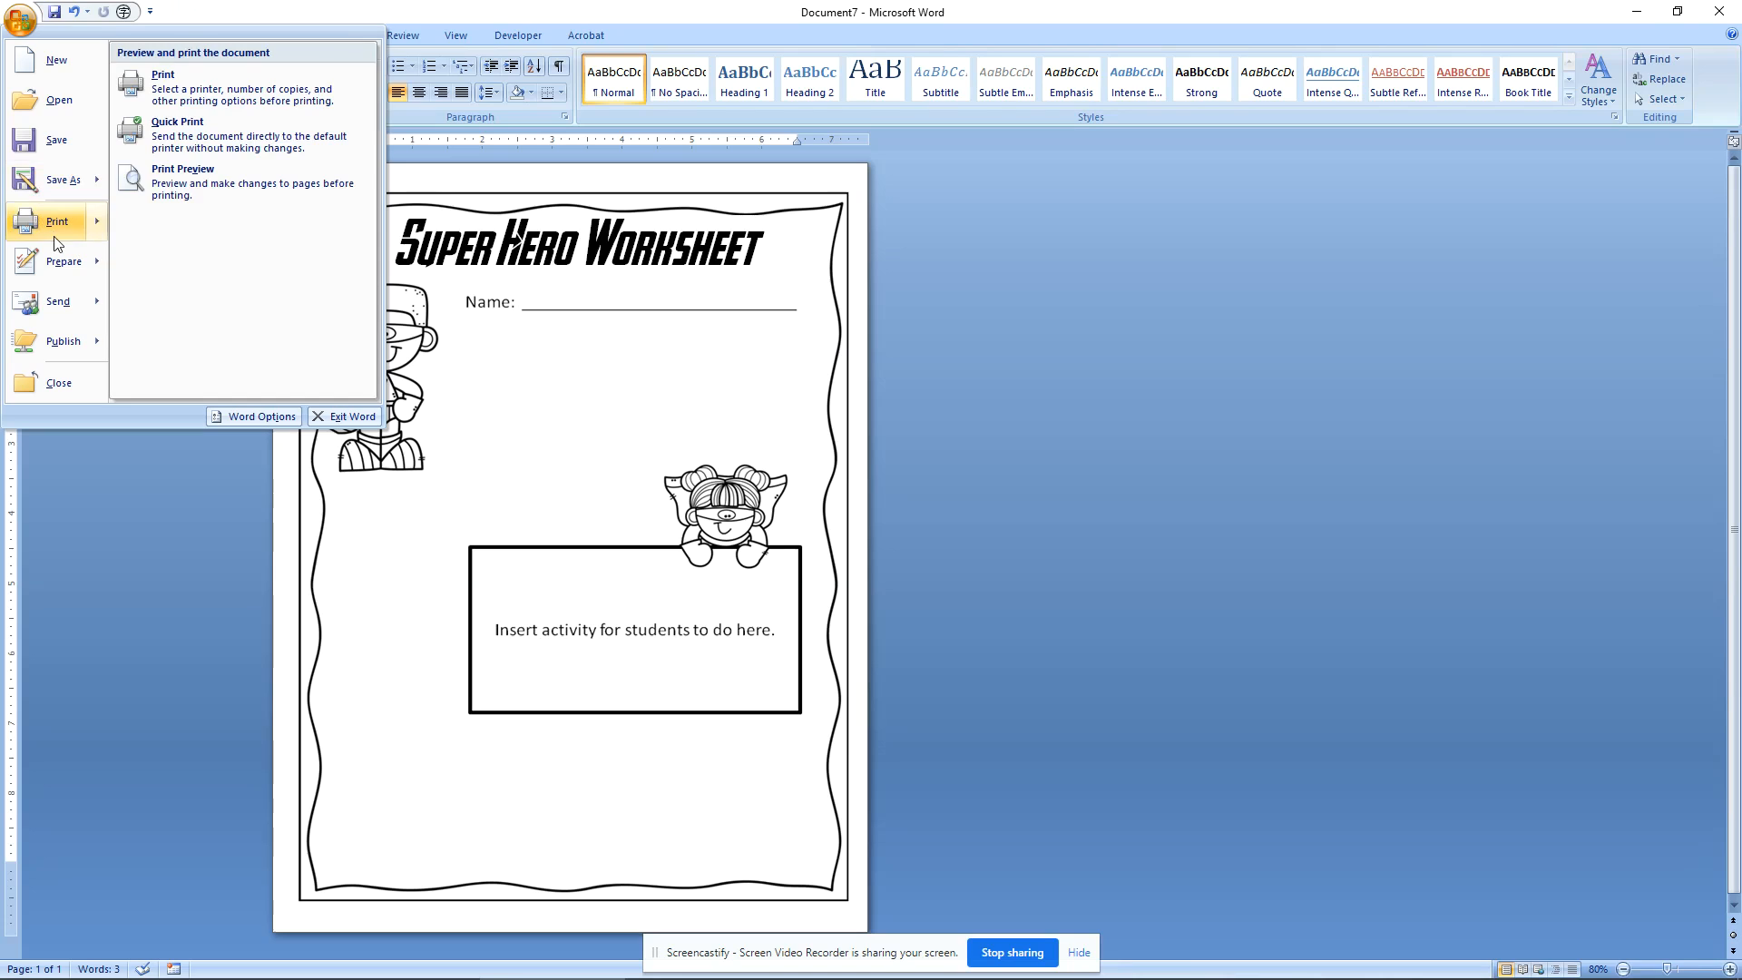
left_click(53, 184)
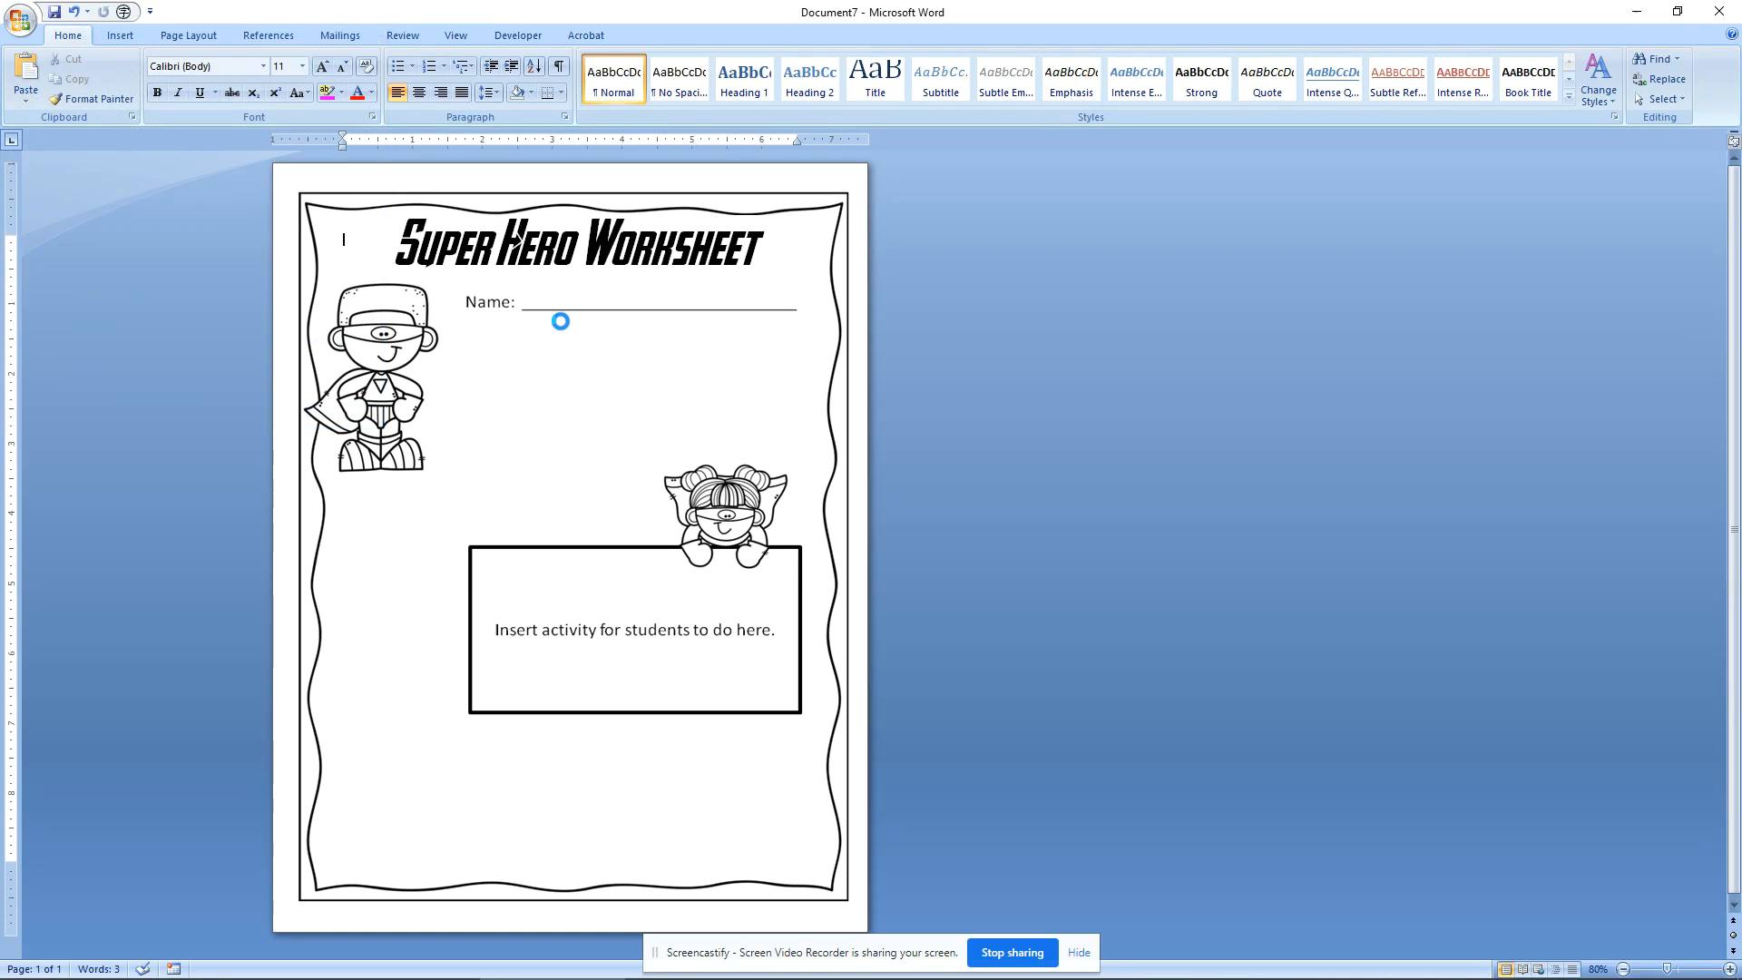
left_click(254, 389)
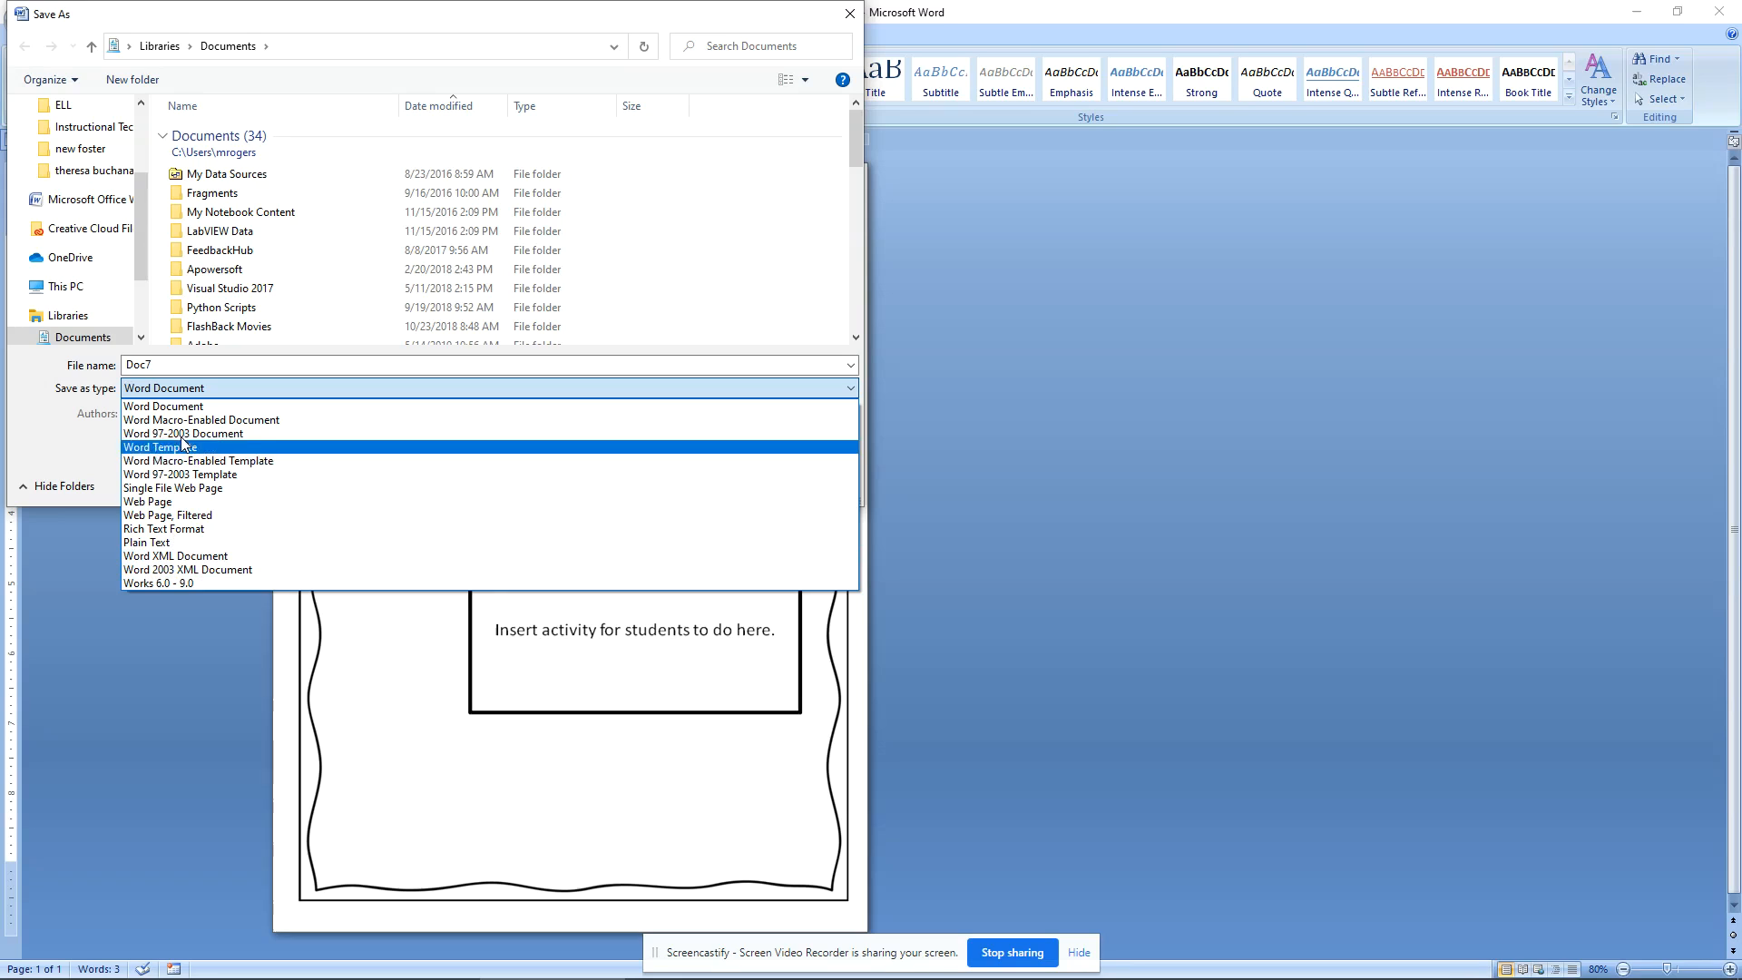
left_click(850, 12)
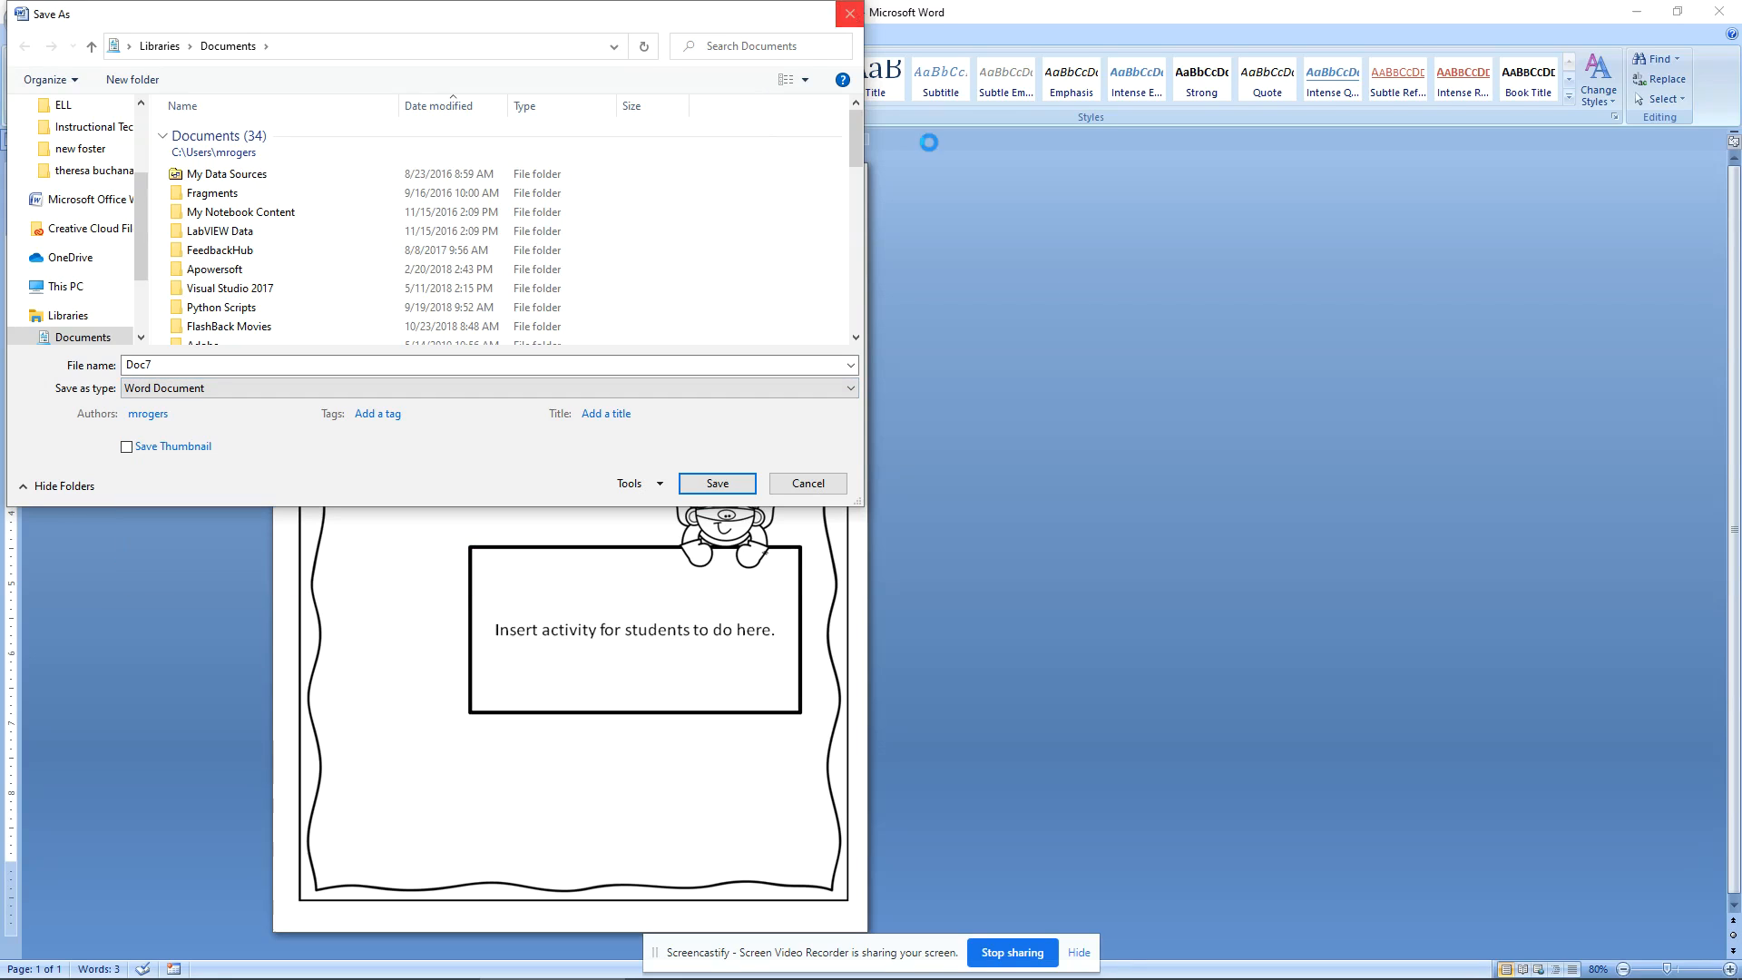
left_click(850, 20)
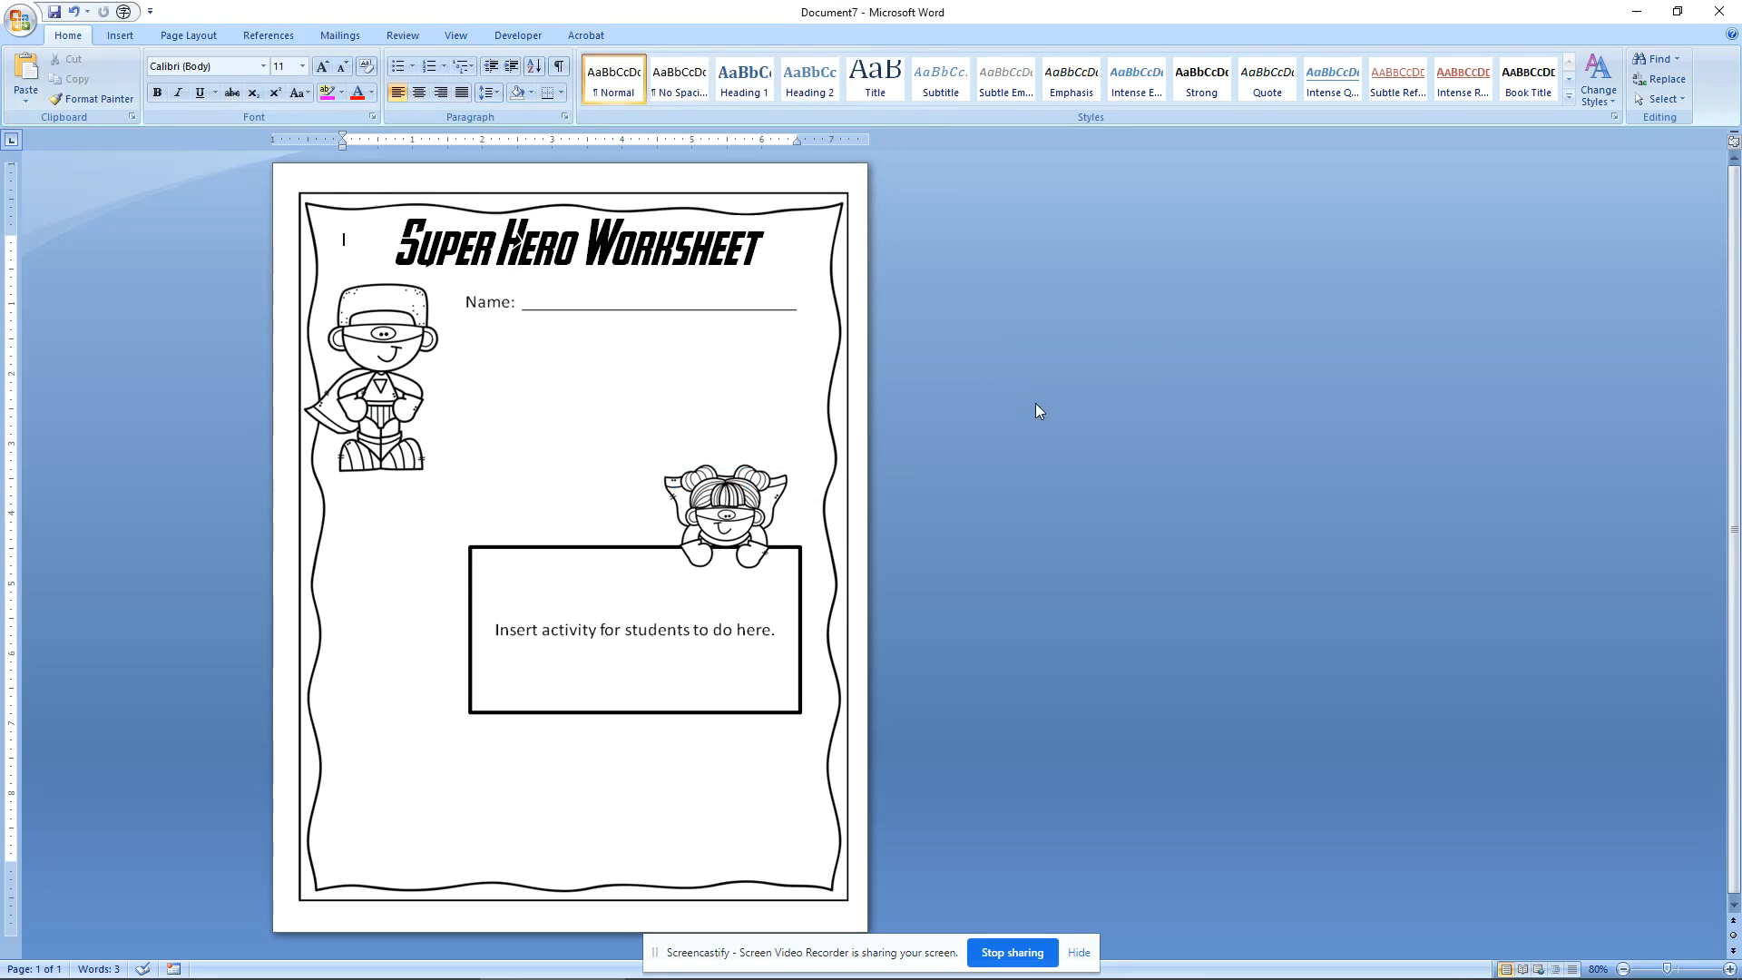
Find and open the Snipping Tool, and place its window beside the worksheet page
mouse_move(111, 969)
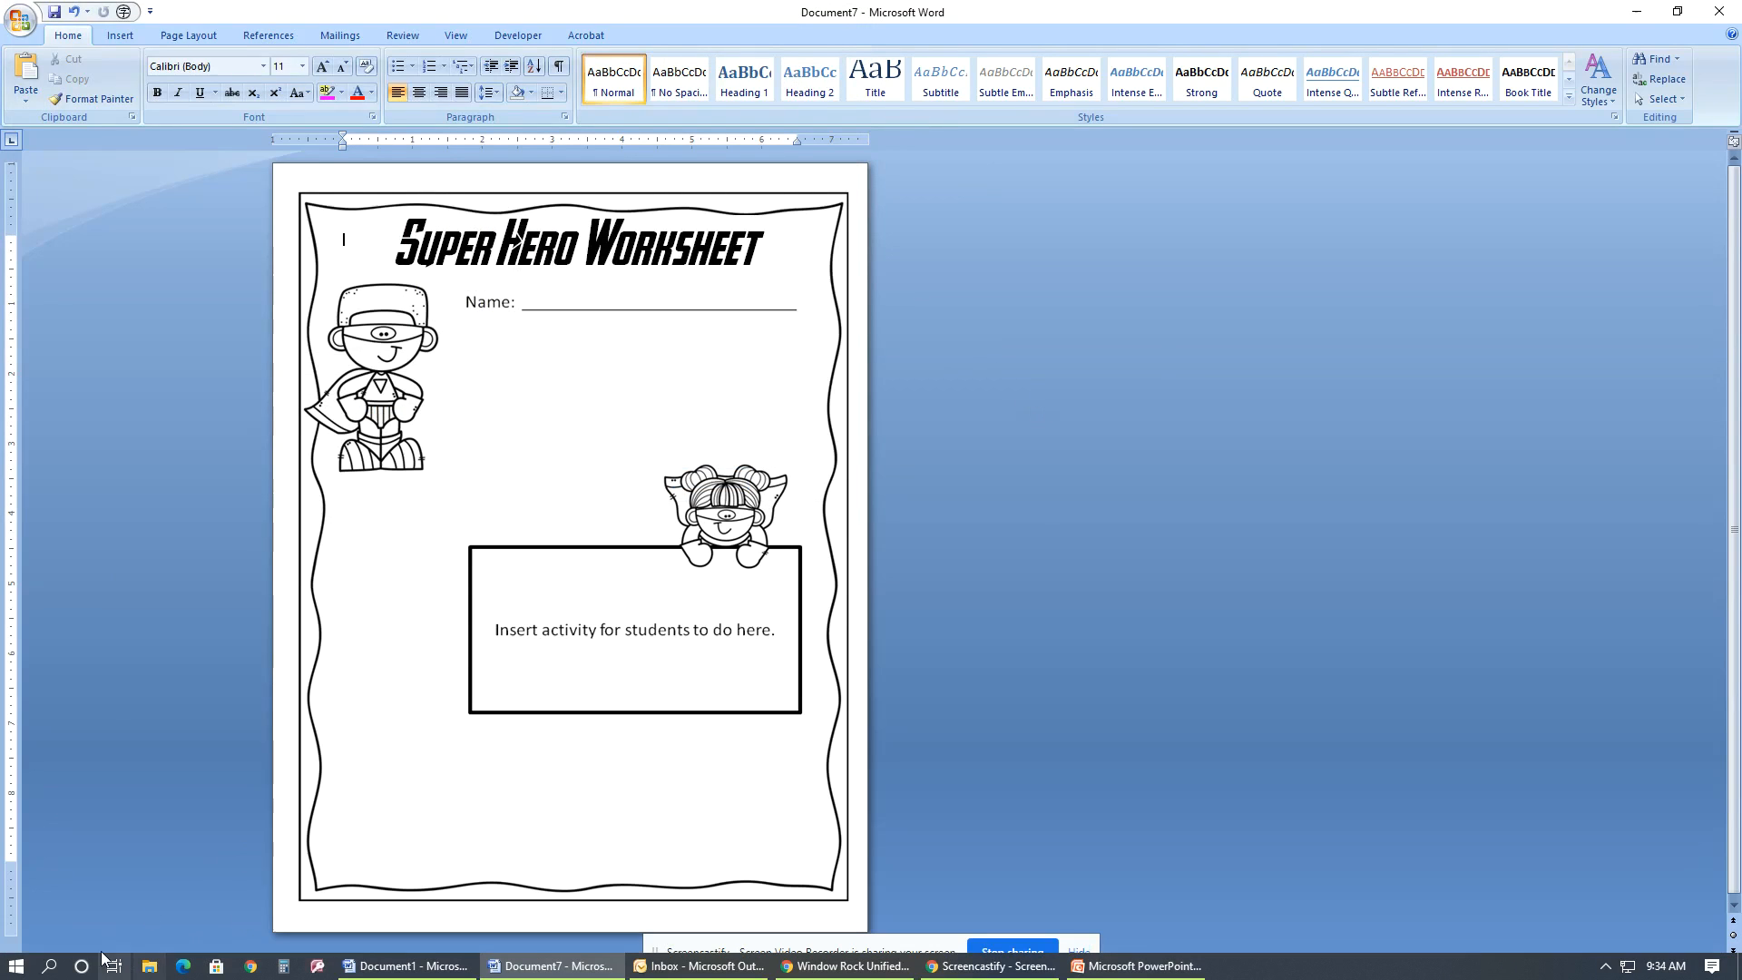
left_click(50, 968)
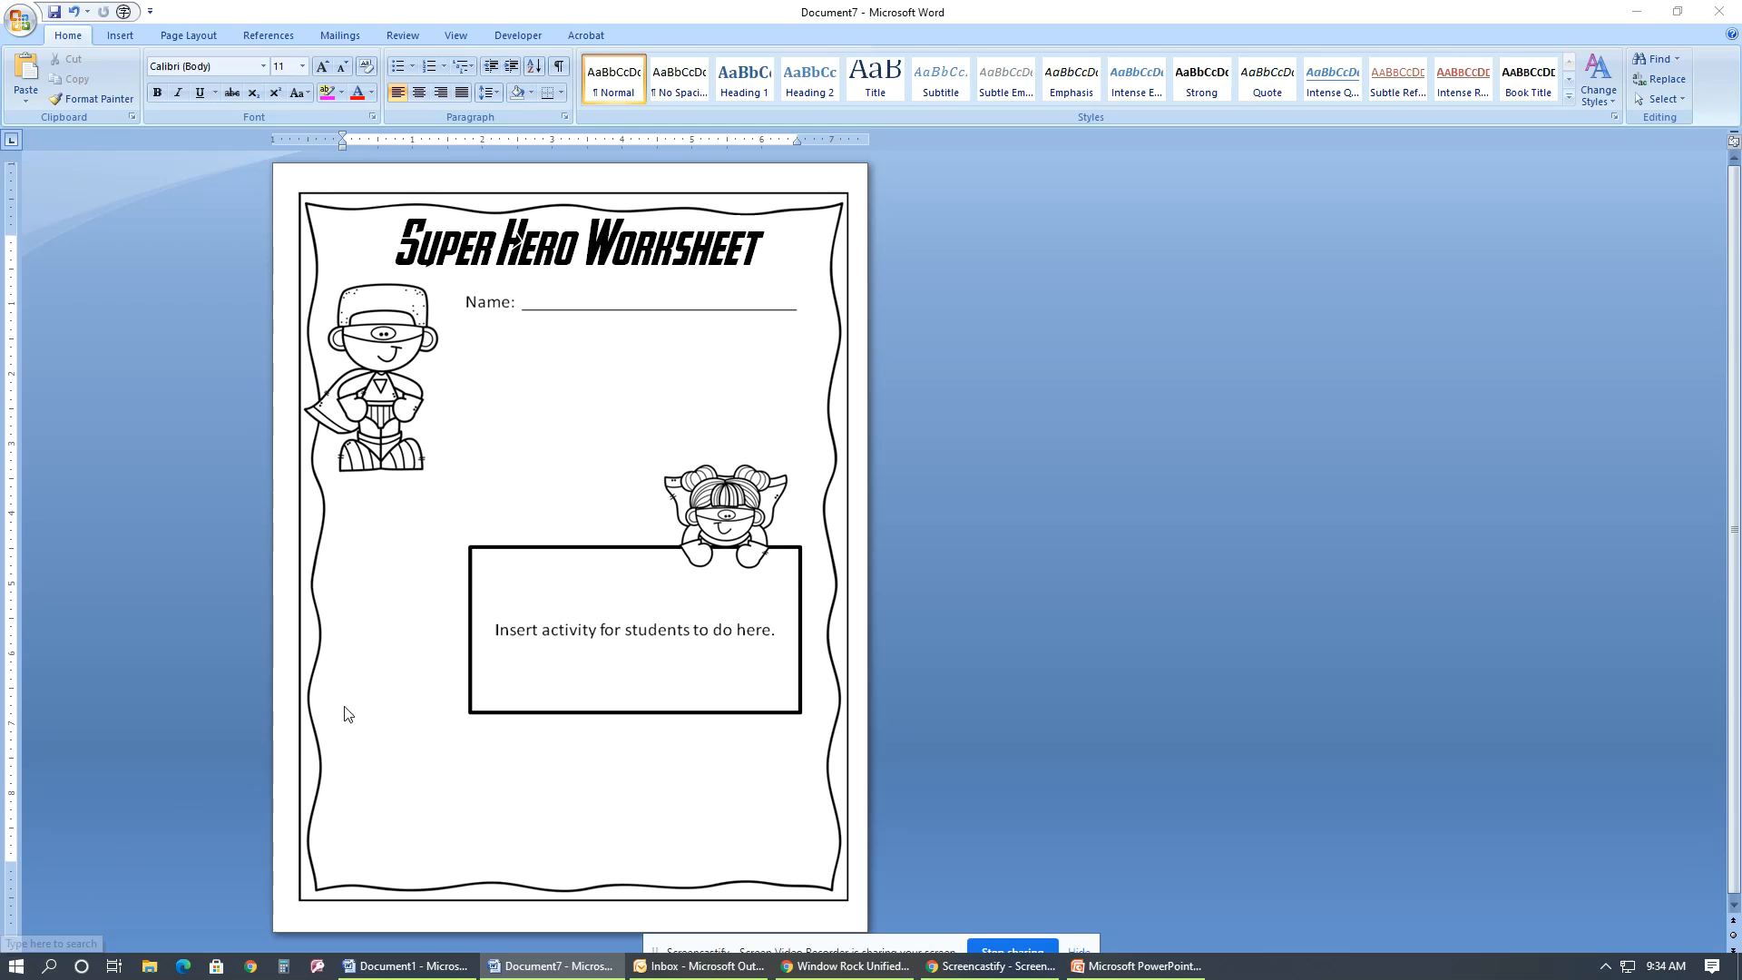
type("sn")
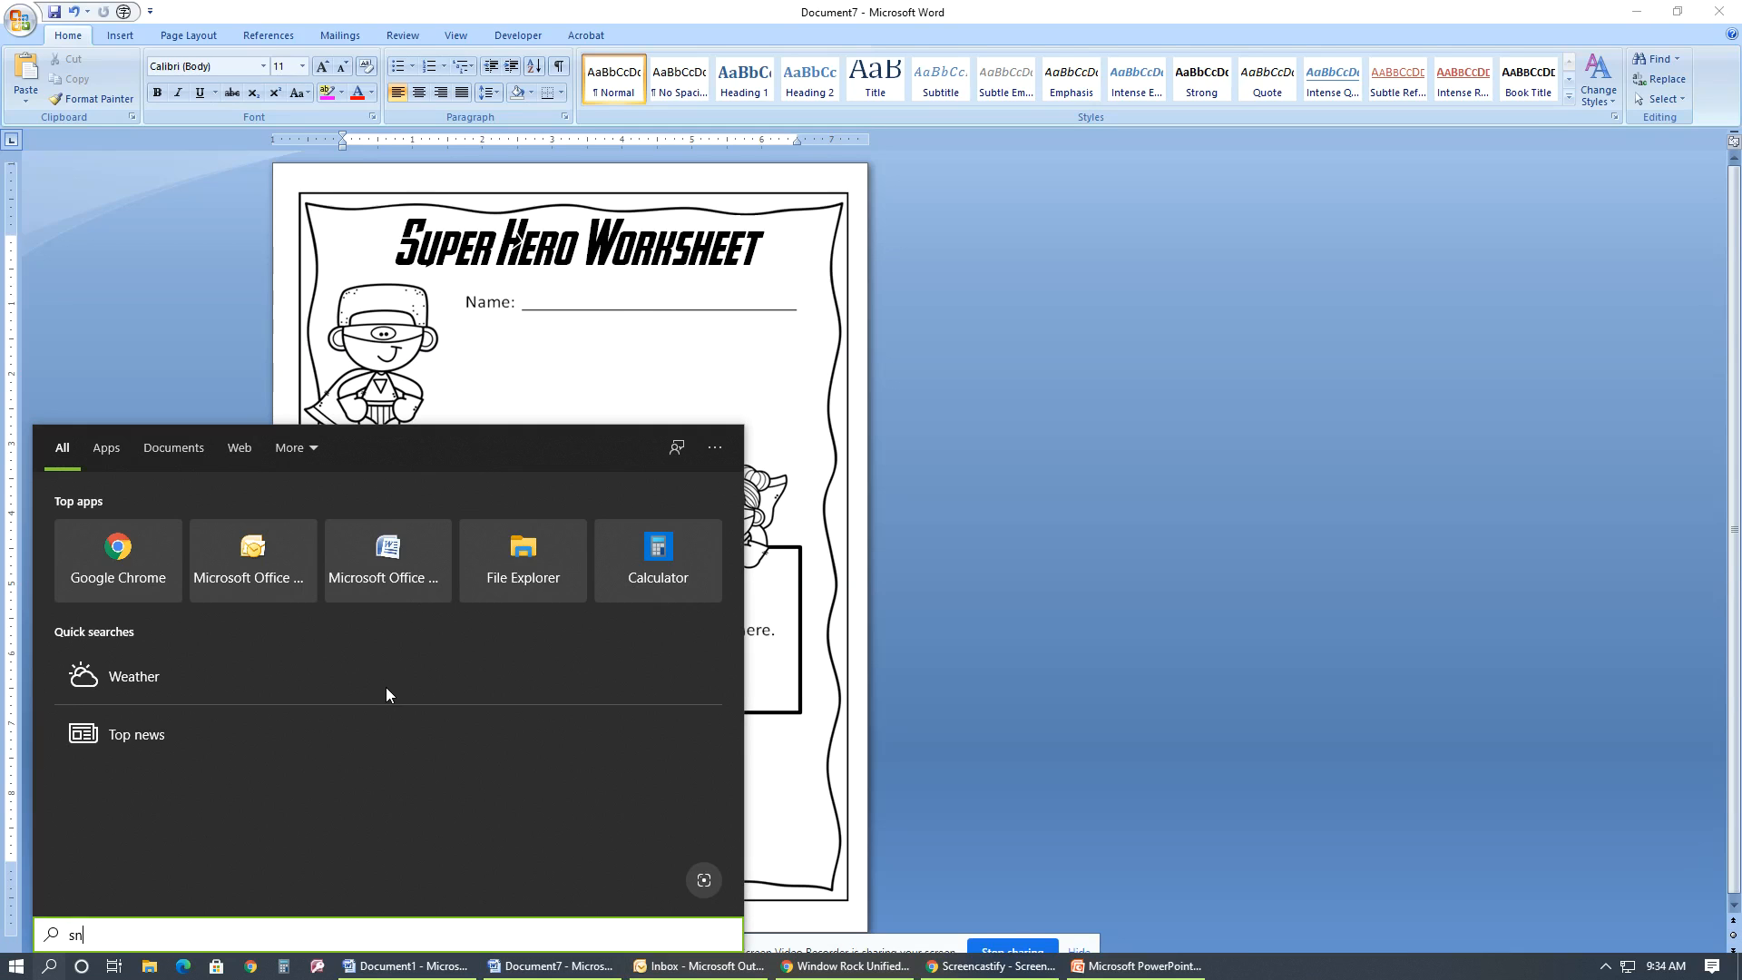
type("ippn")
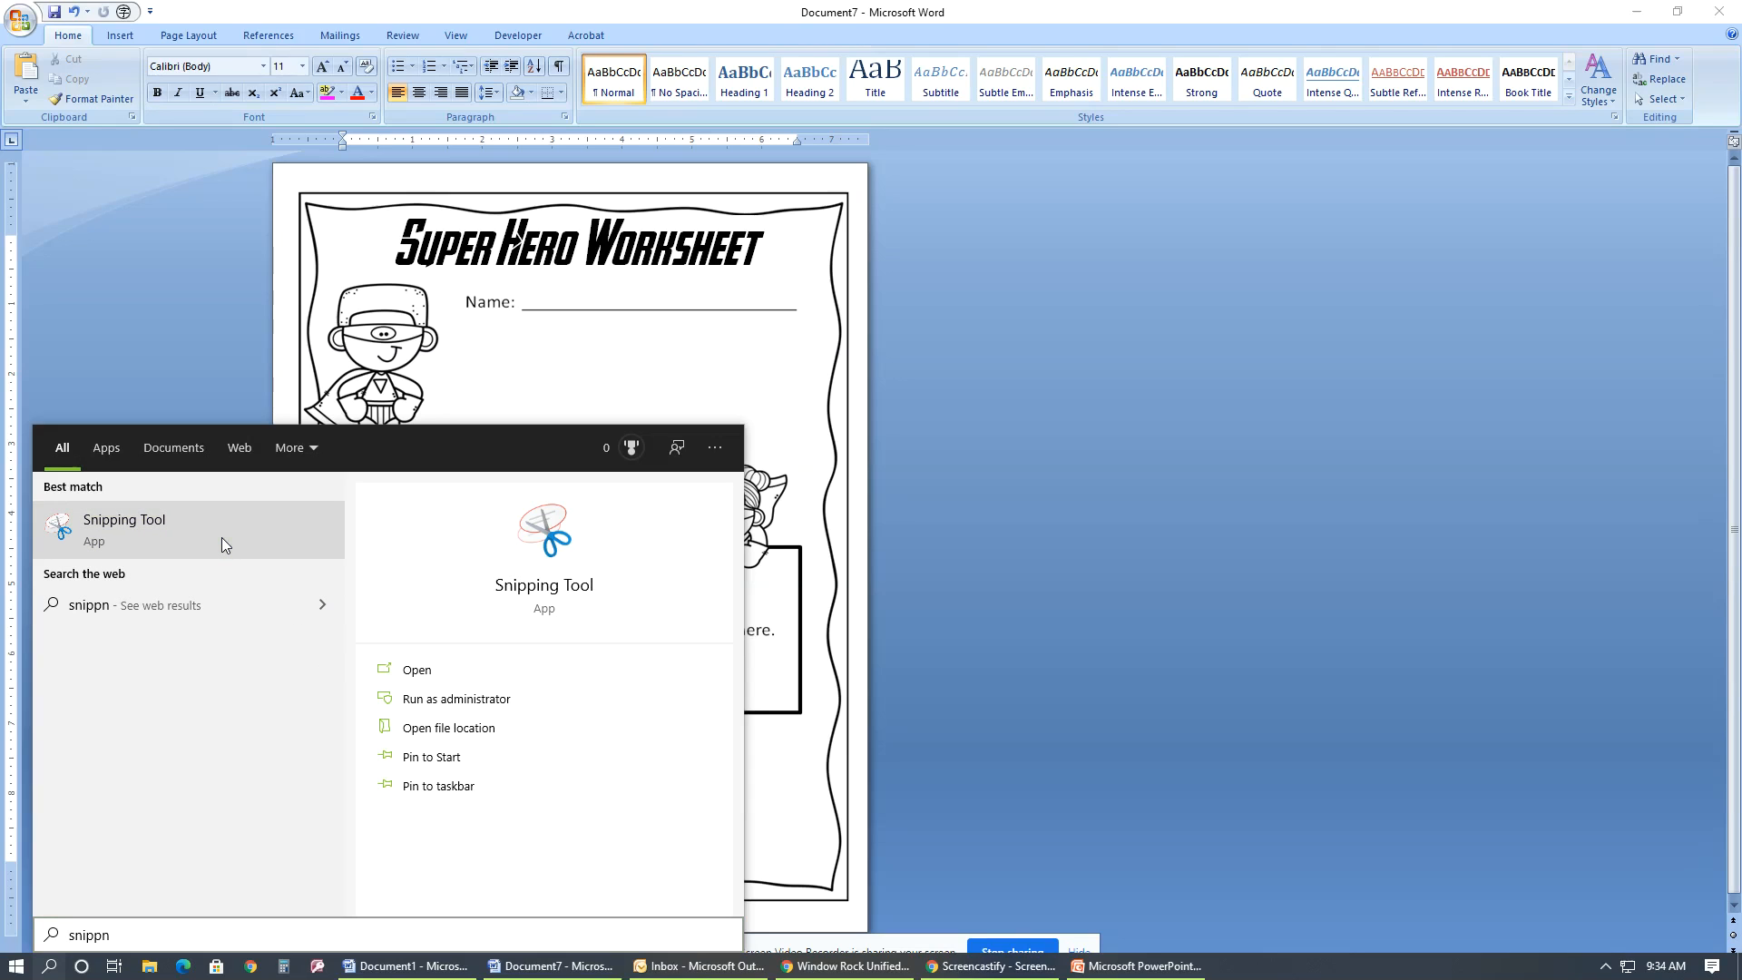
left_click(160, 528)
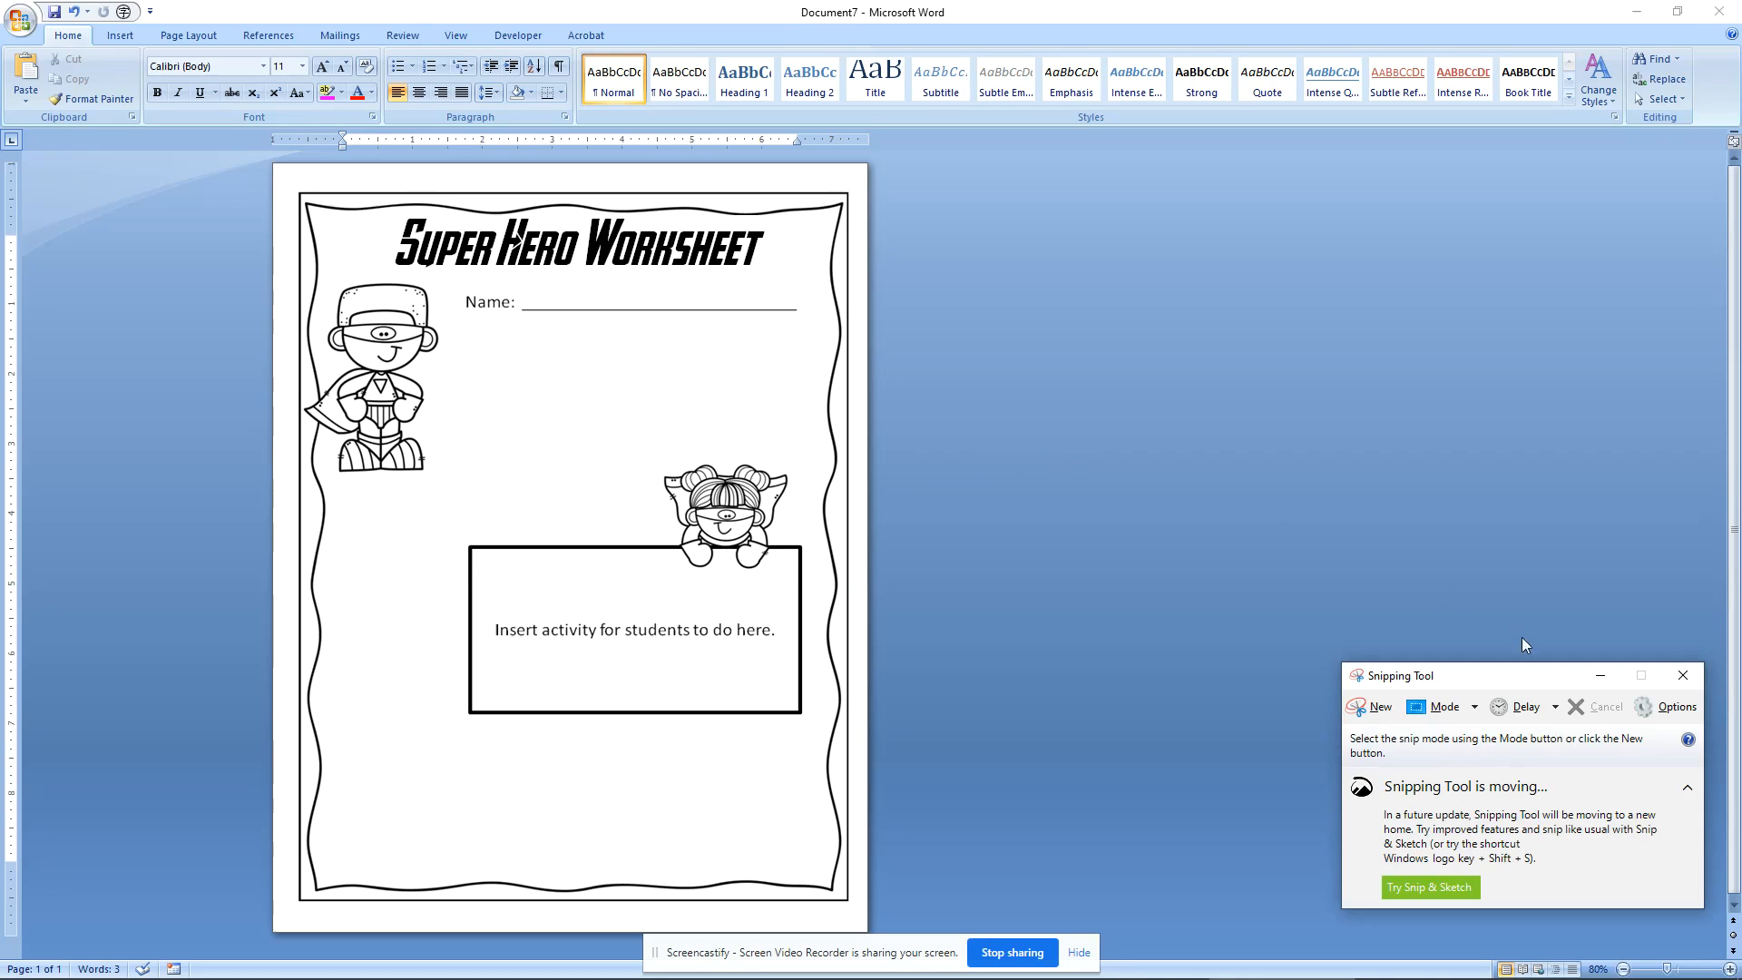
left_click_drag(1552, 671, 1158, 140)
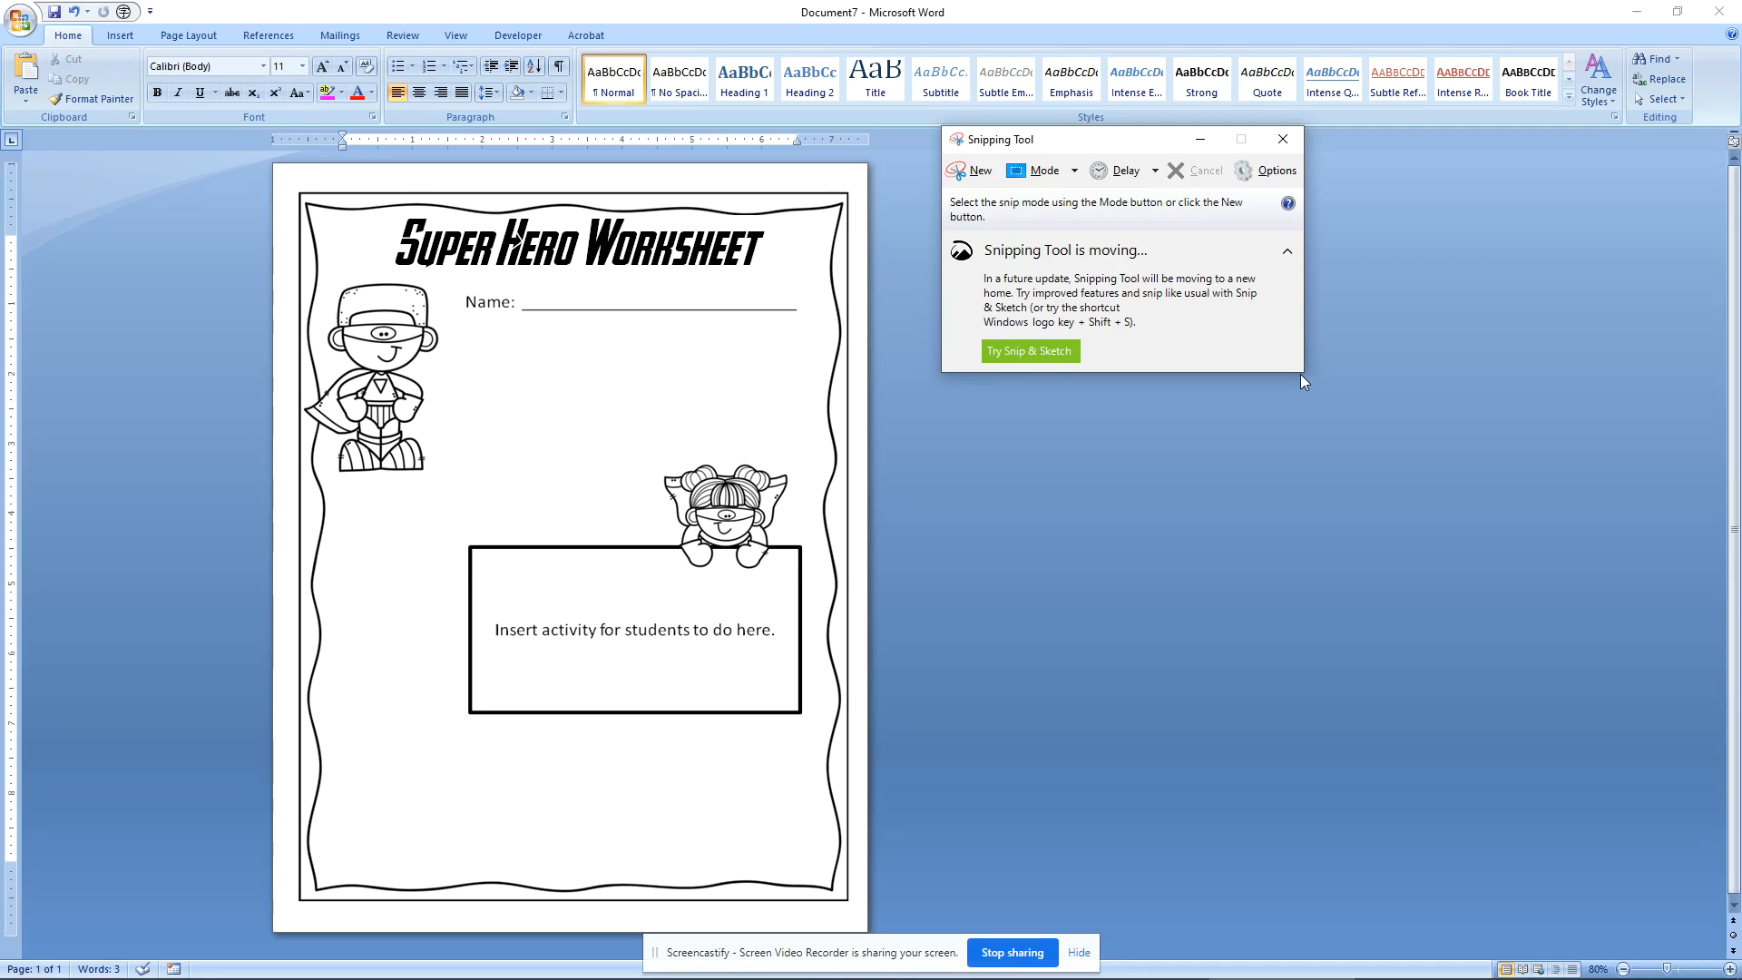
Capture the entire worksheet page as a new snip and move the snip's window beside the original page
left_click(973, 174)
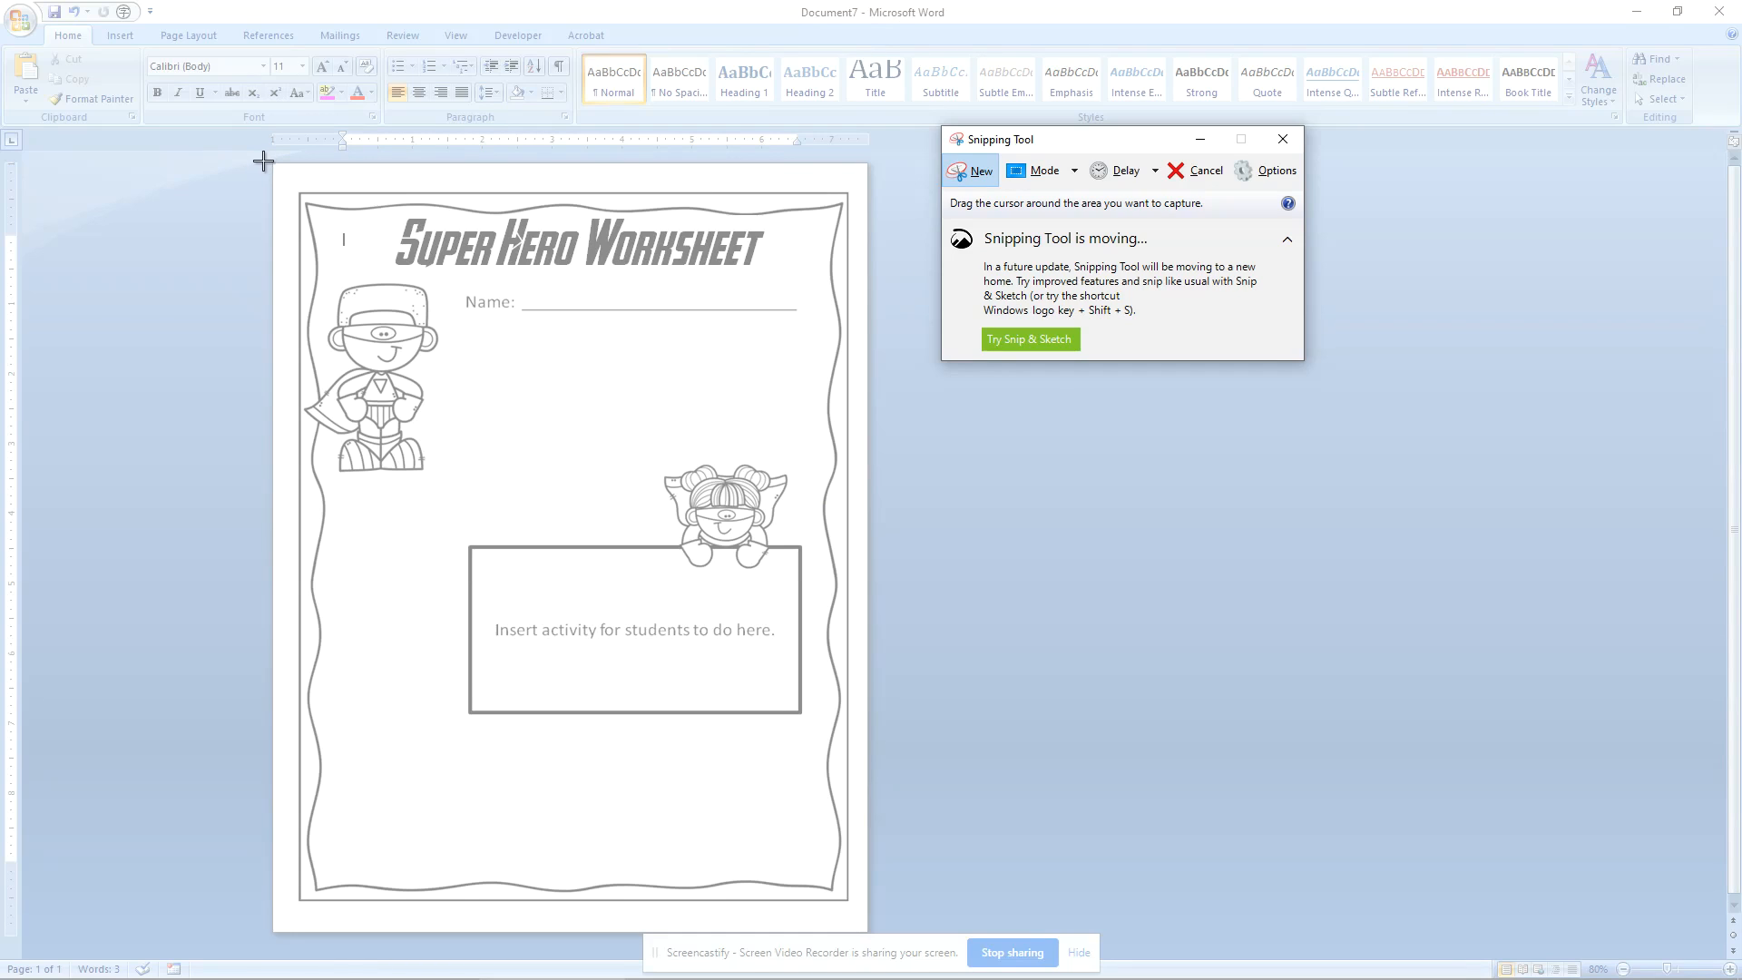
left_click_drag(267, 159, 874, 939)
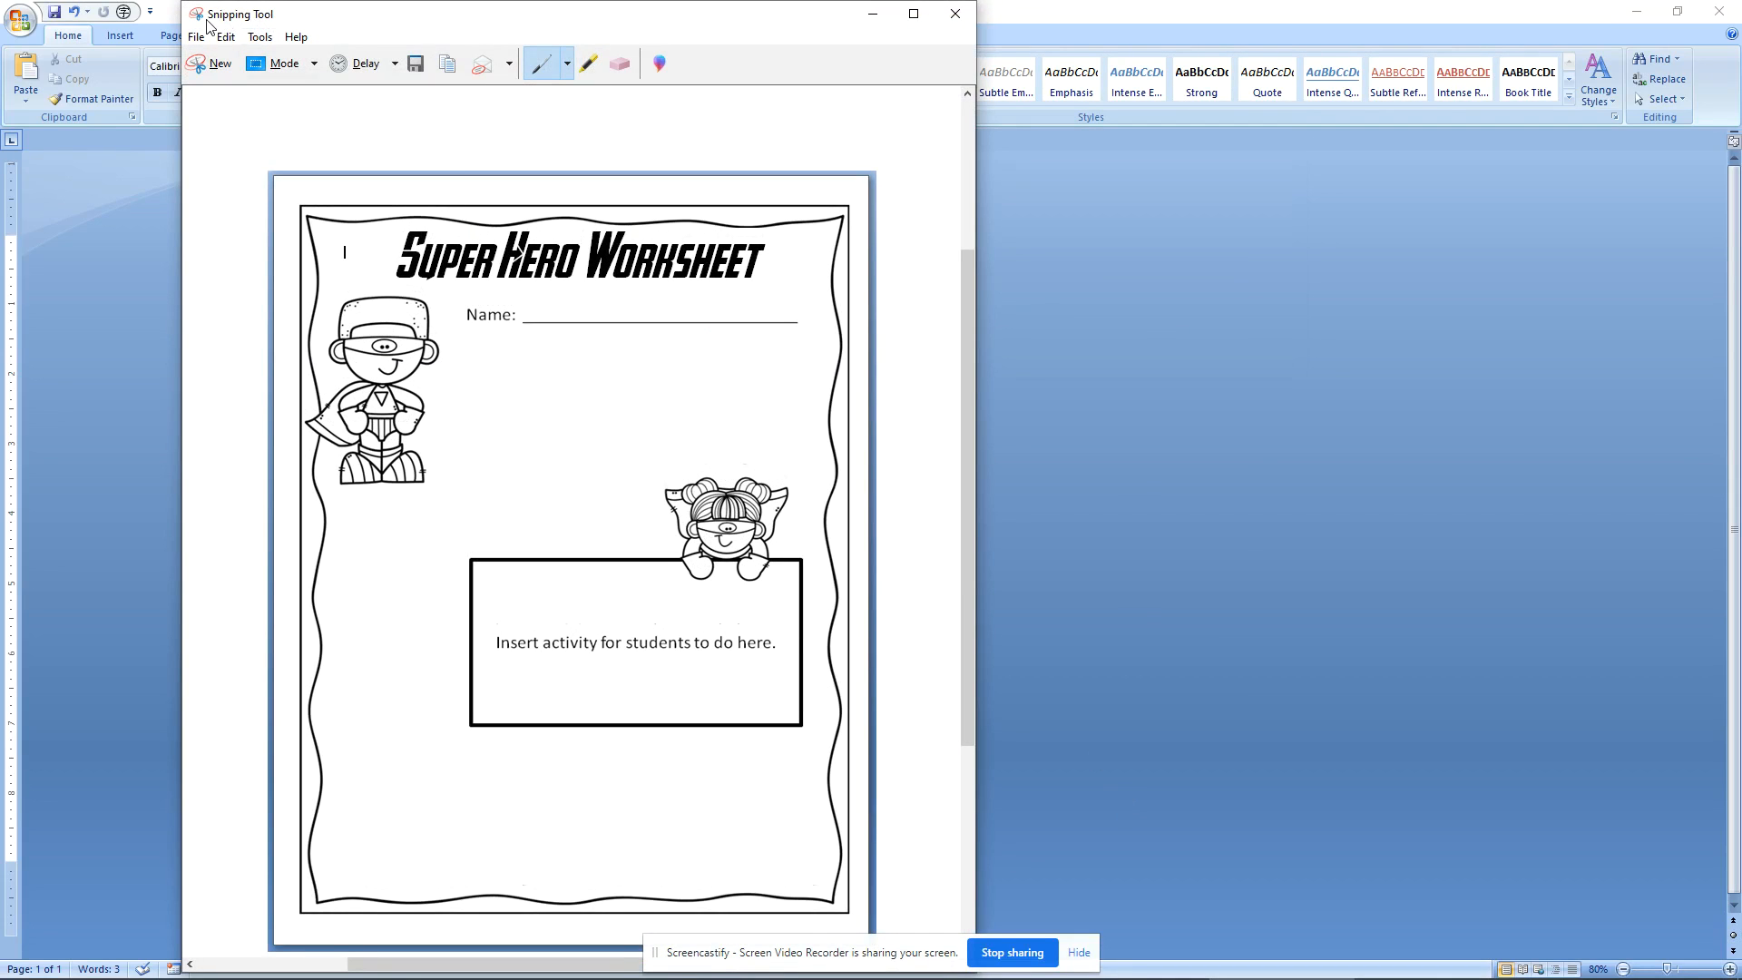
left_click_drag(325, 13, 1247, 3)
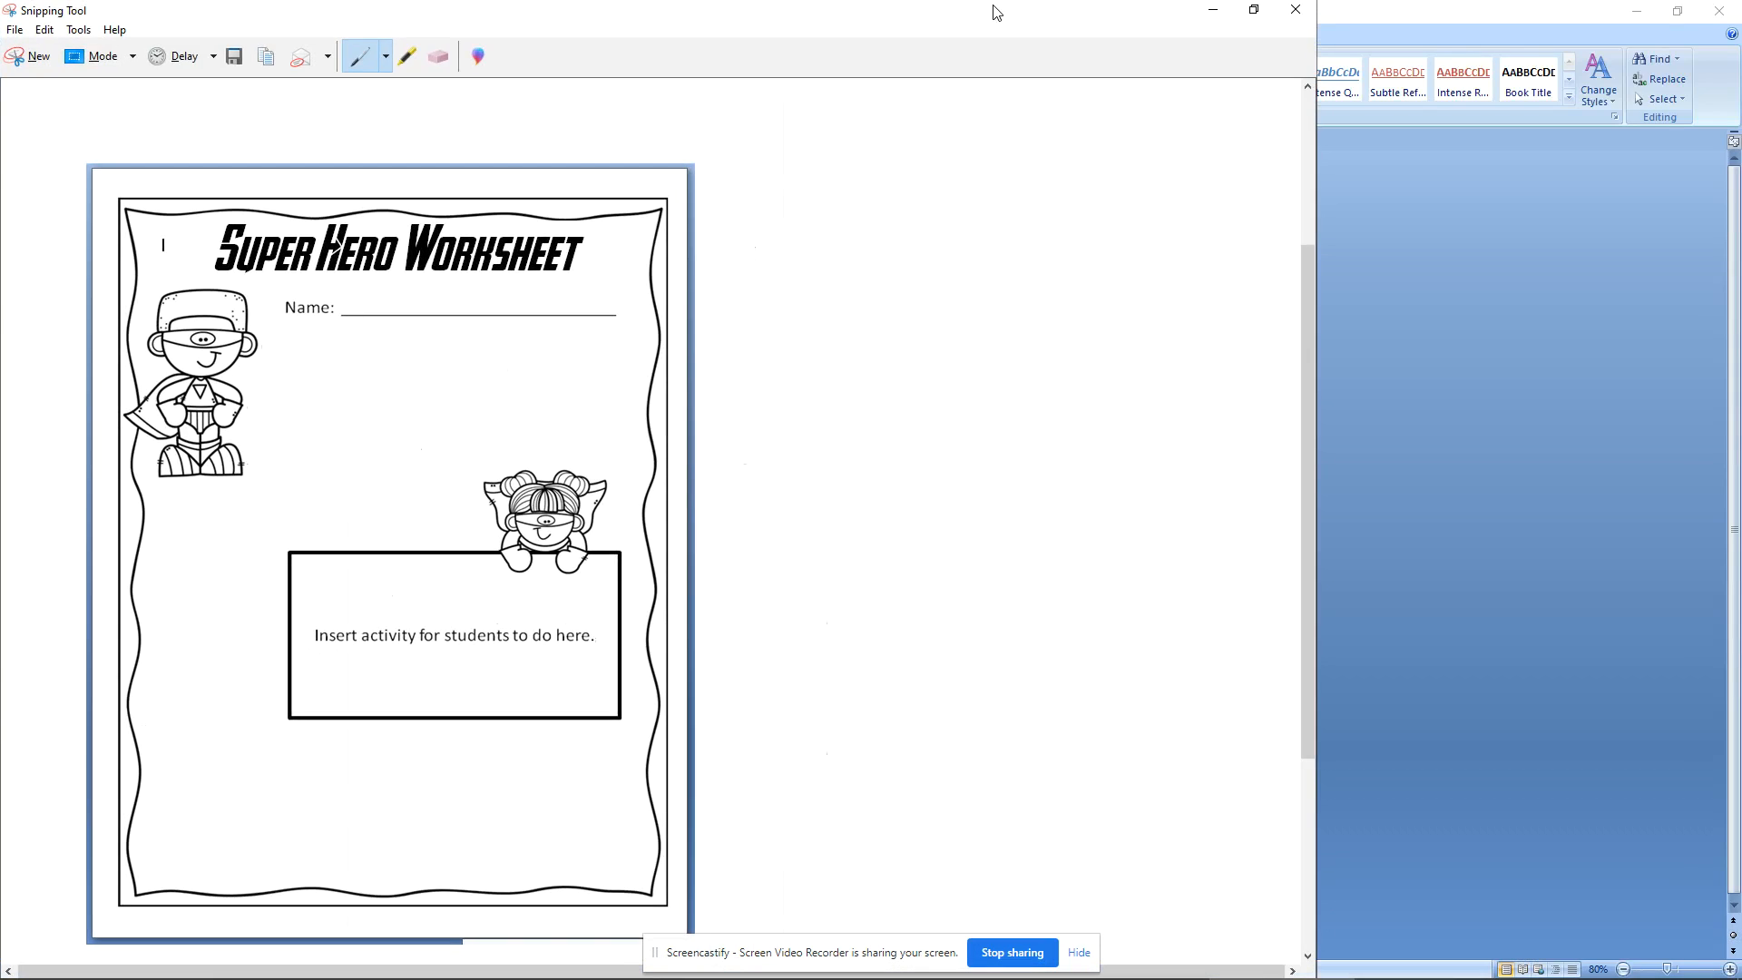
left_click_drag(962, 20, 1229, 16)
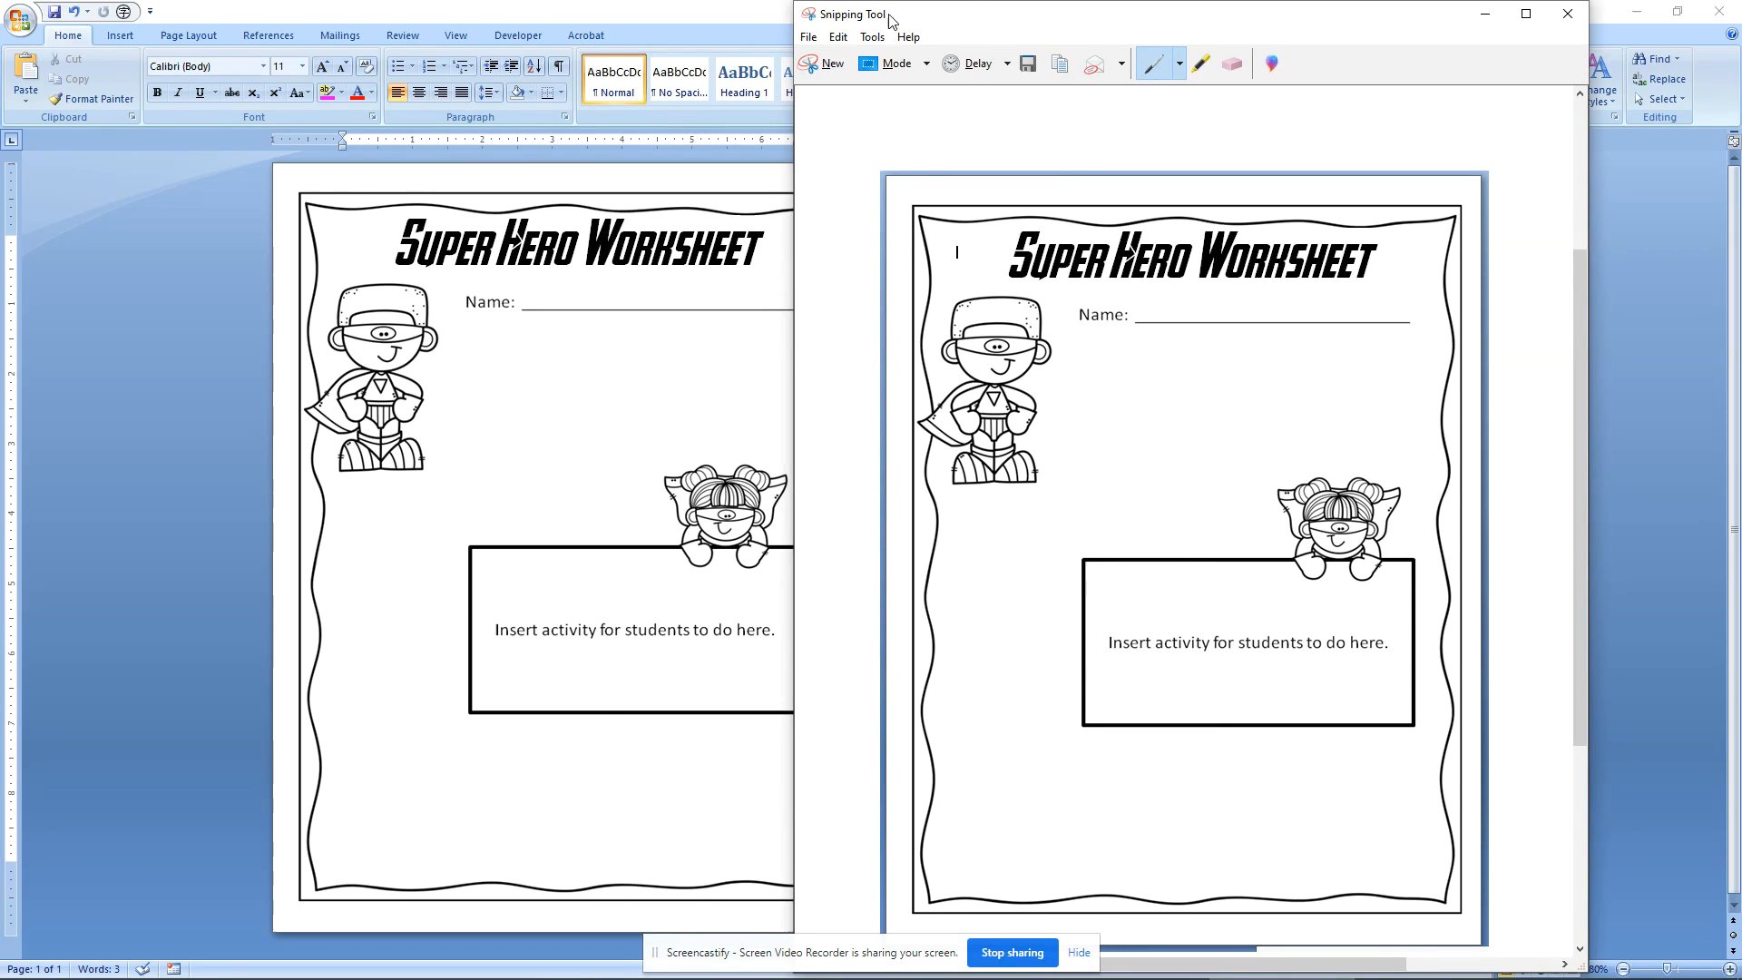
left_click_drag(1093, 225, 874, 213)
left_click(838, 36)
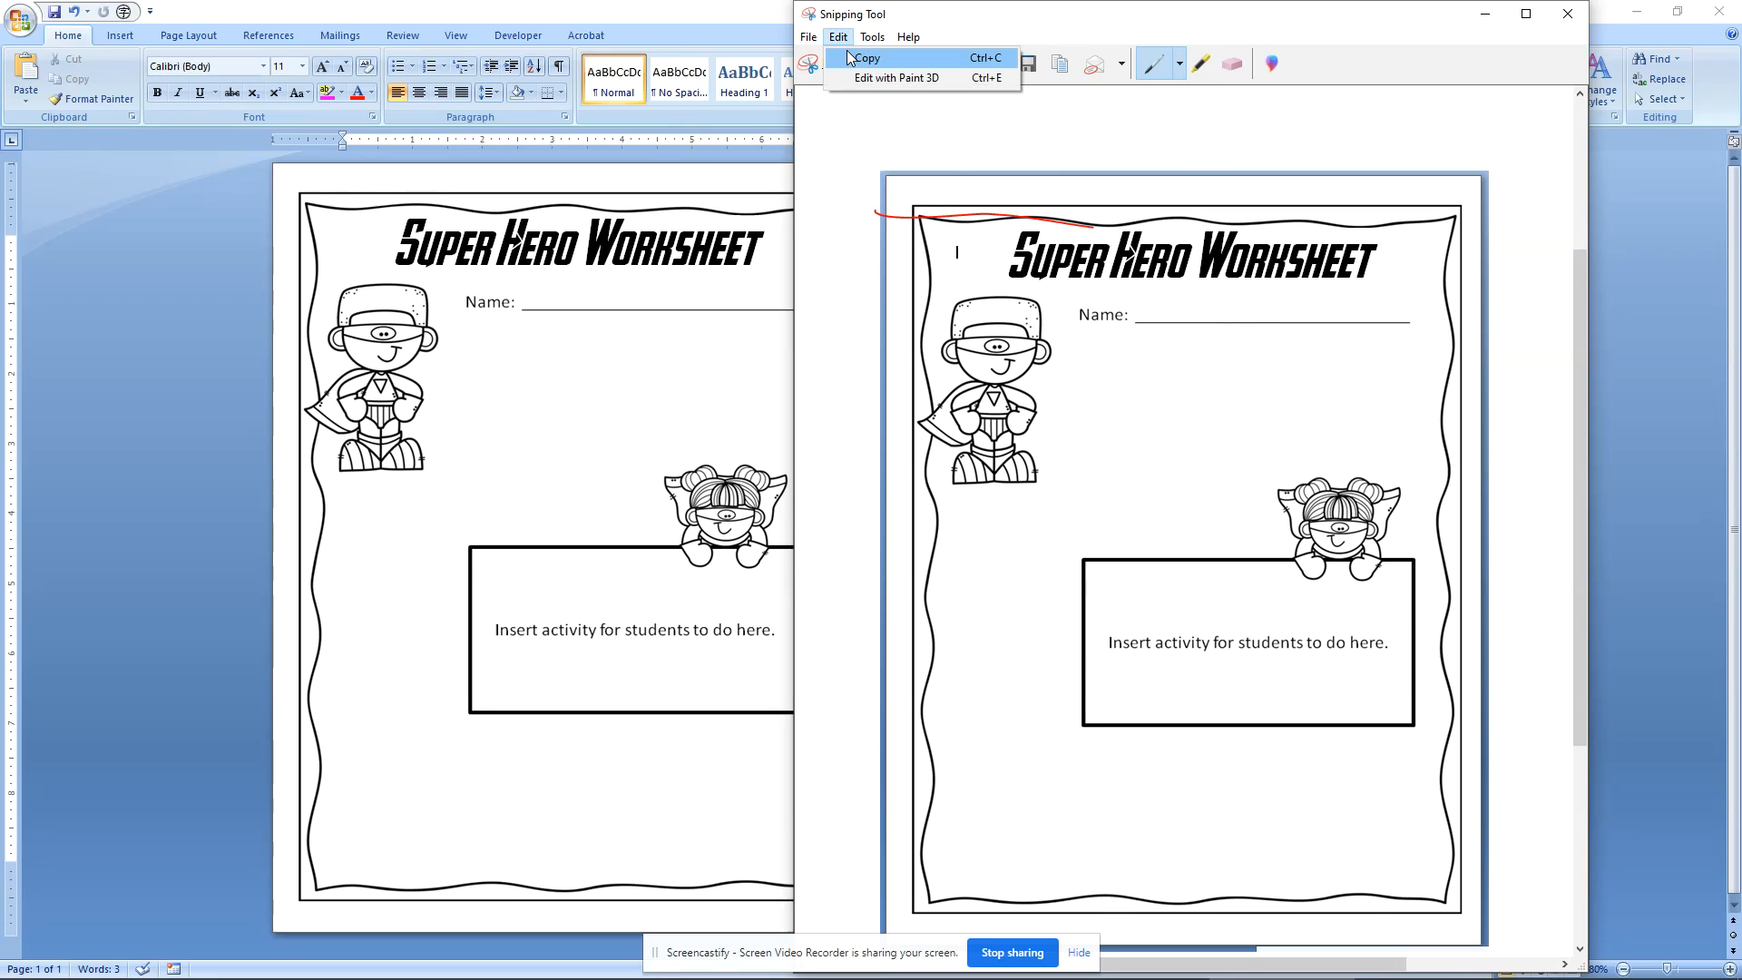
left_click(862, 51)
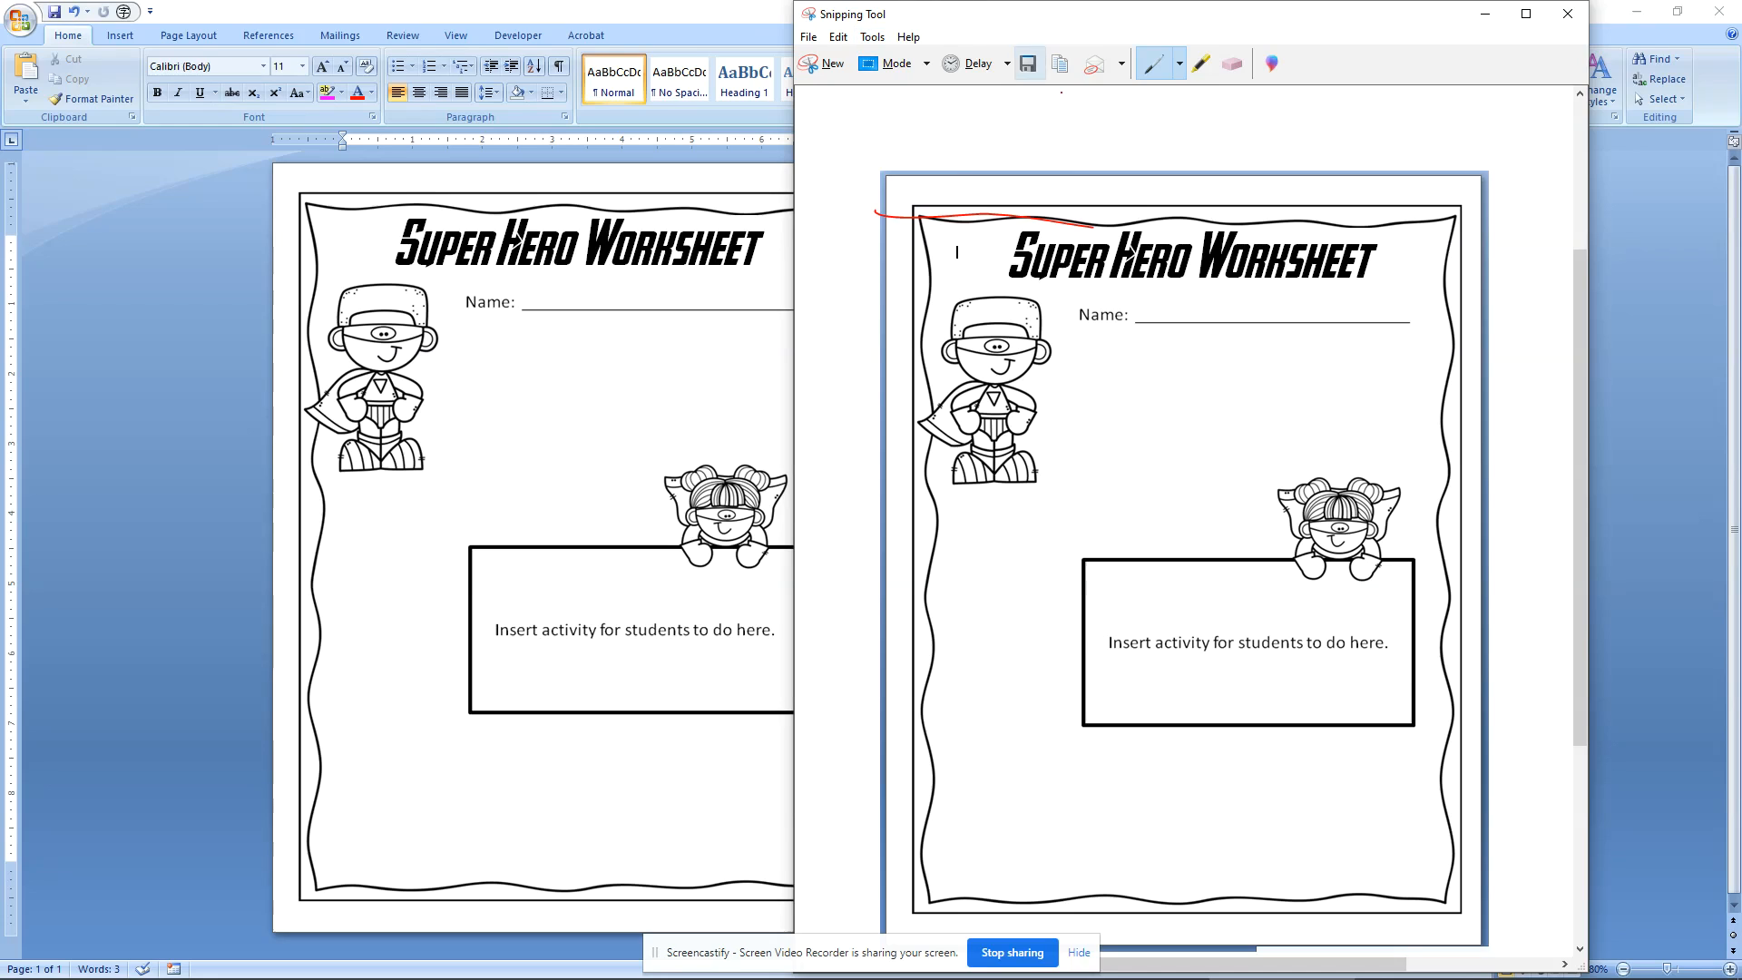
left_click(838, 37)
left_click(838, 36)
left_click(908, 36)
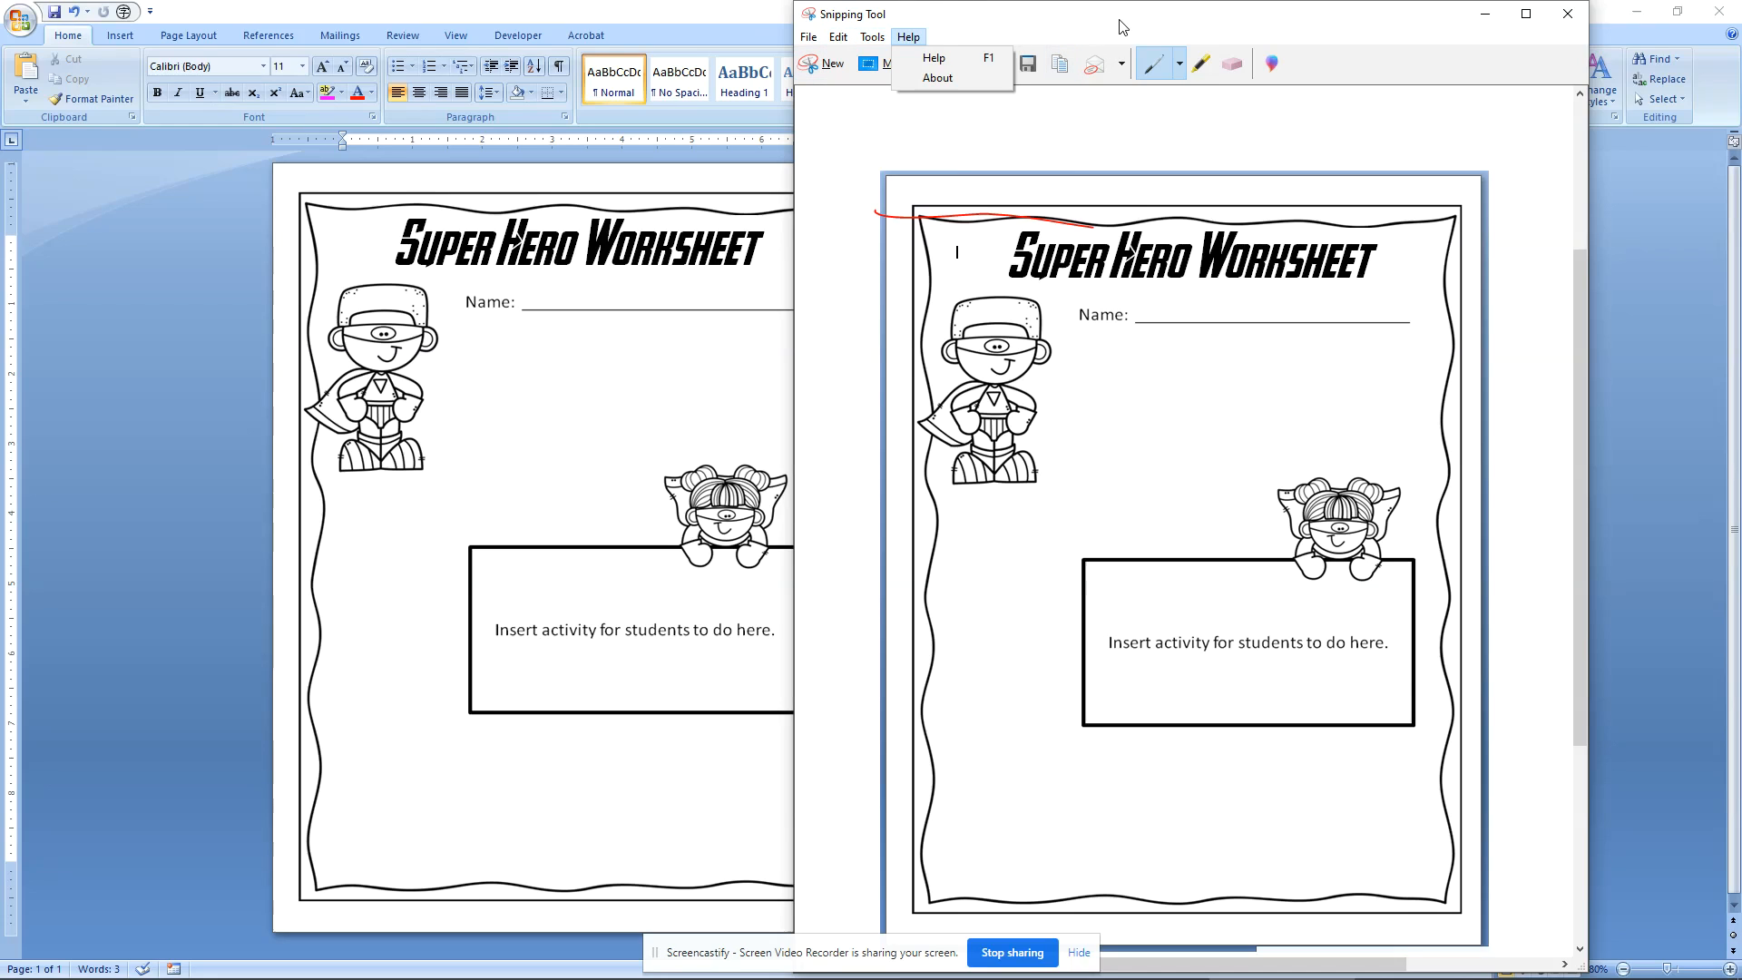
left_click(1233, 64)
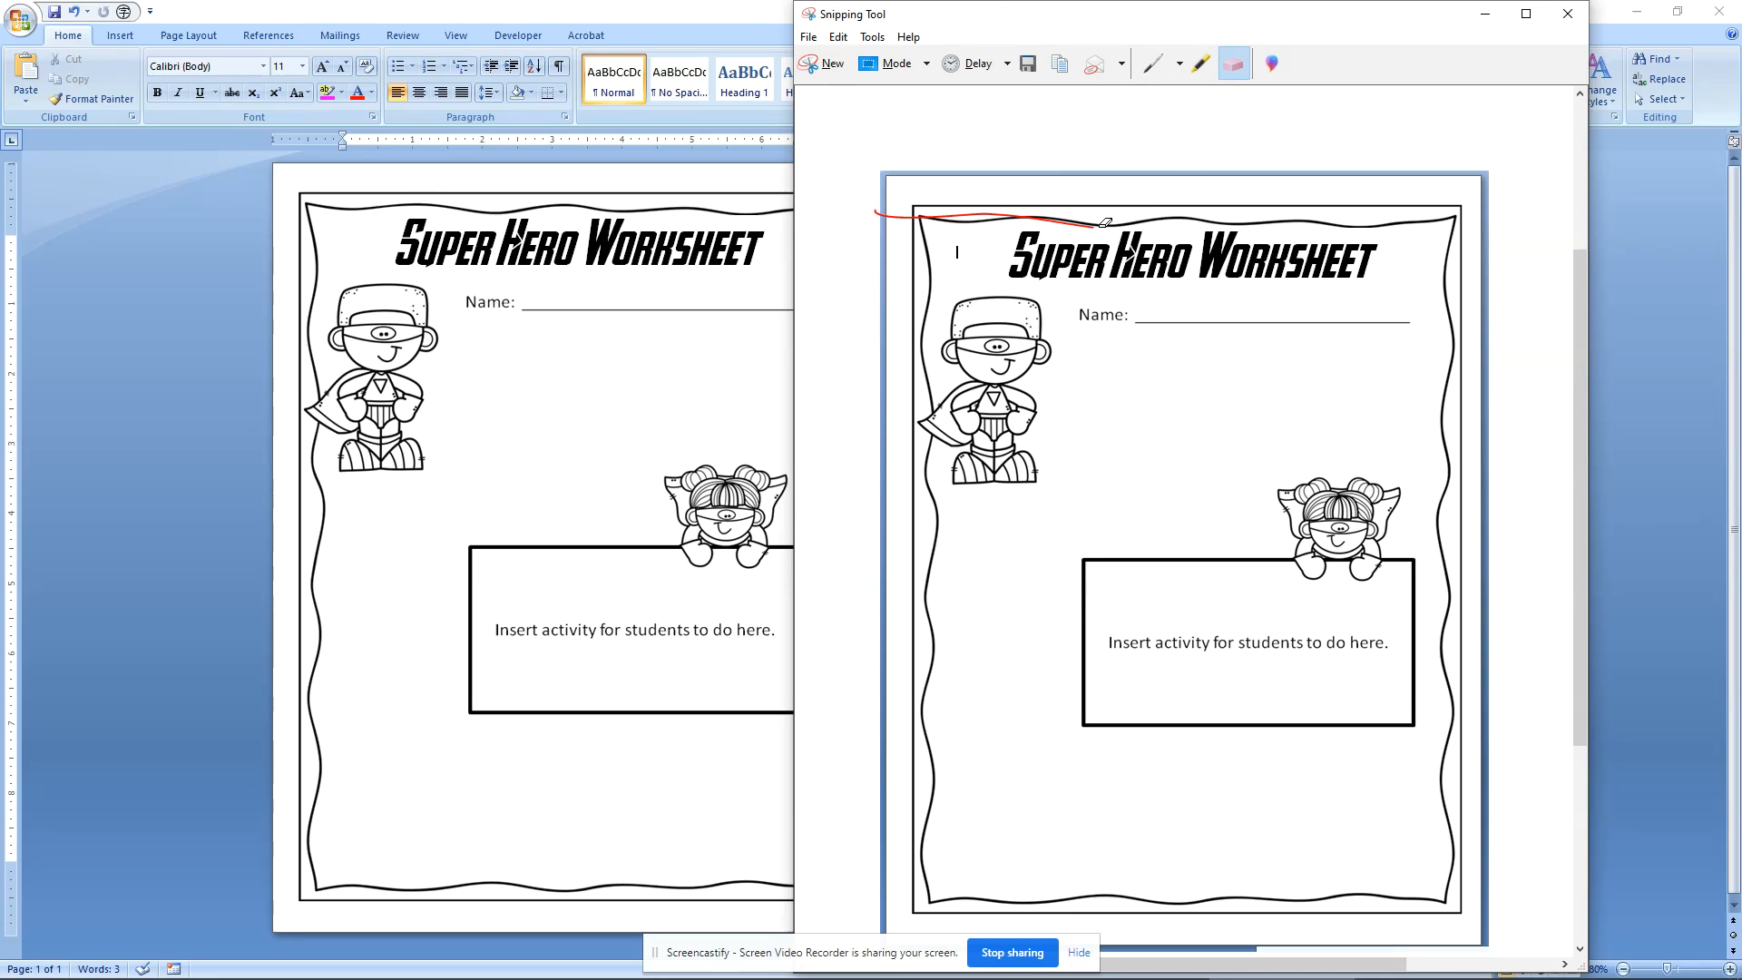
left_click_drag(1101, 225, 1042, 201)
Save the snip to the Desktop as a PNG file named "super hero worksheet 2"
left_click(818, 42)
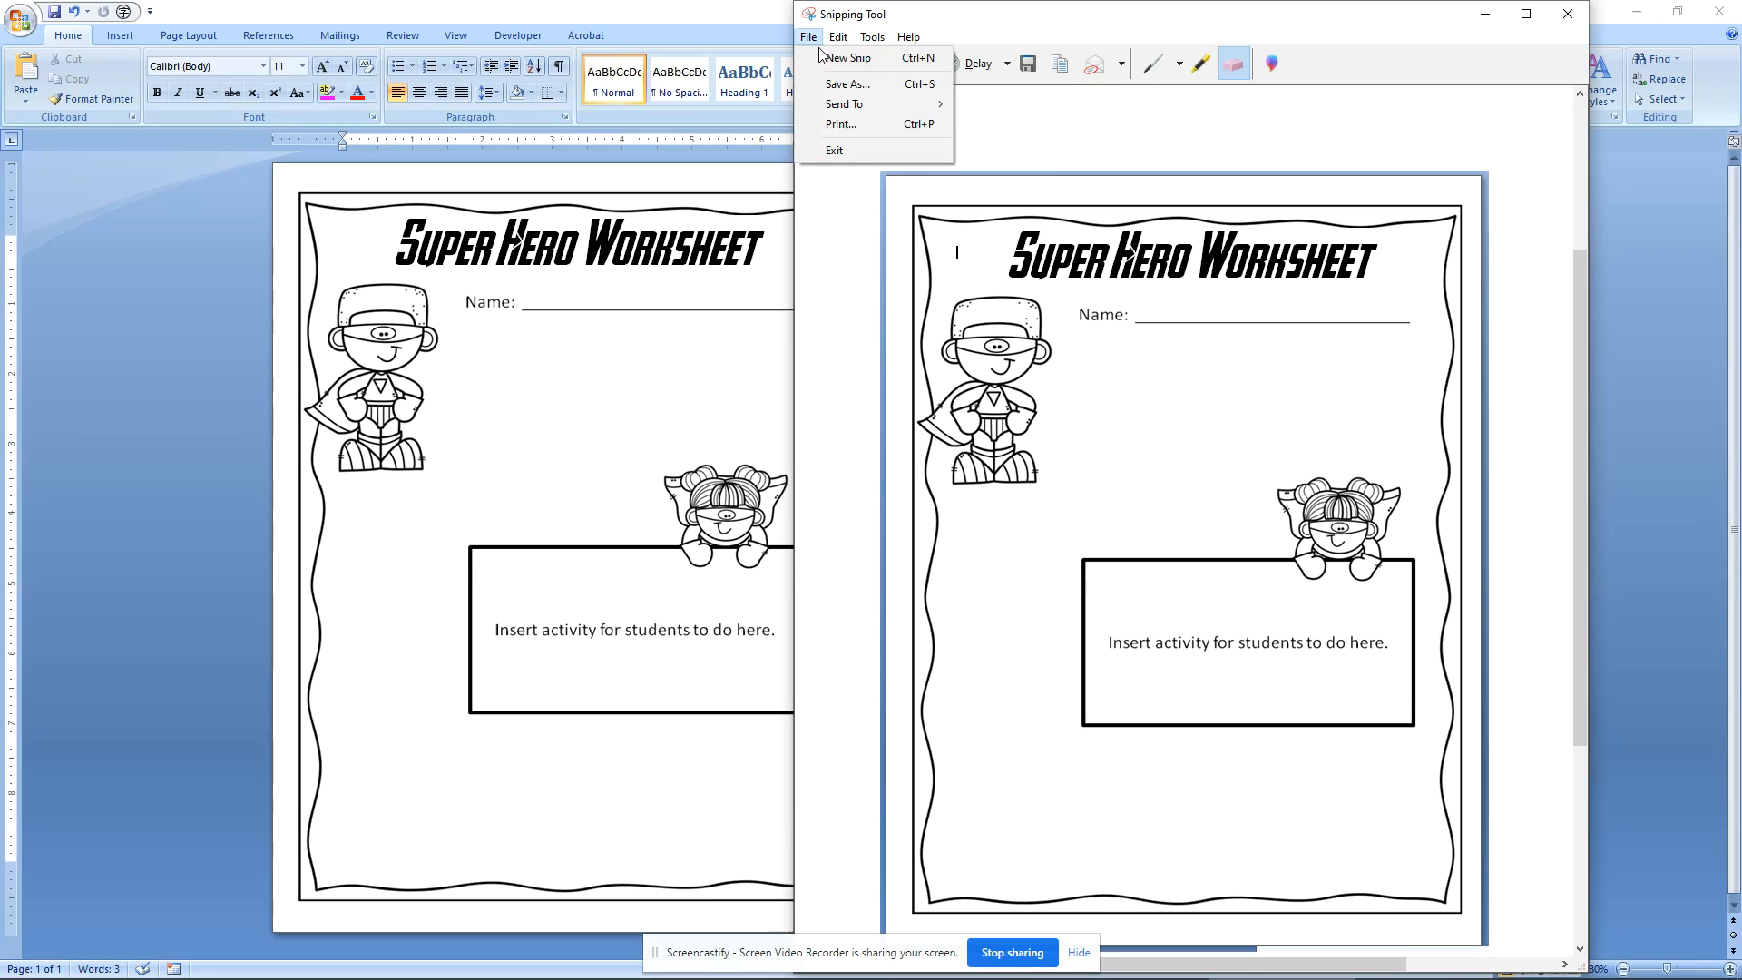
left_click(856, 87)
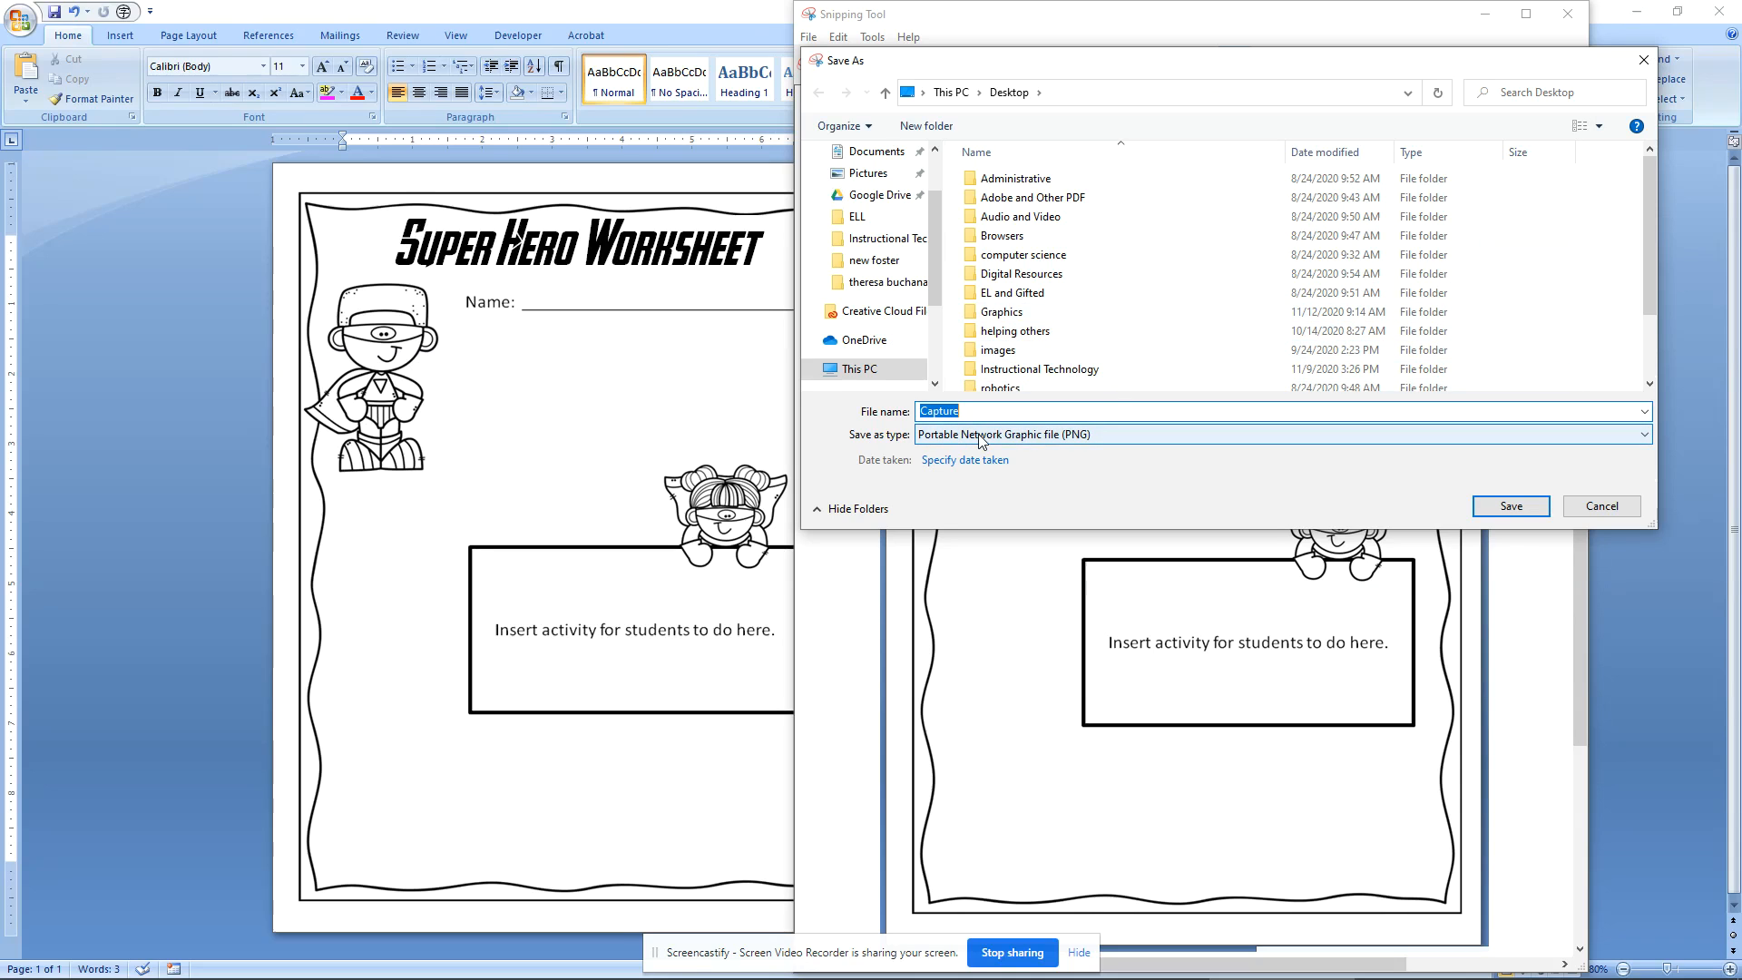
left_click(1075, 441)
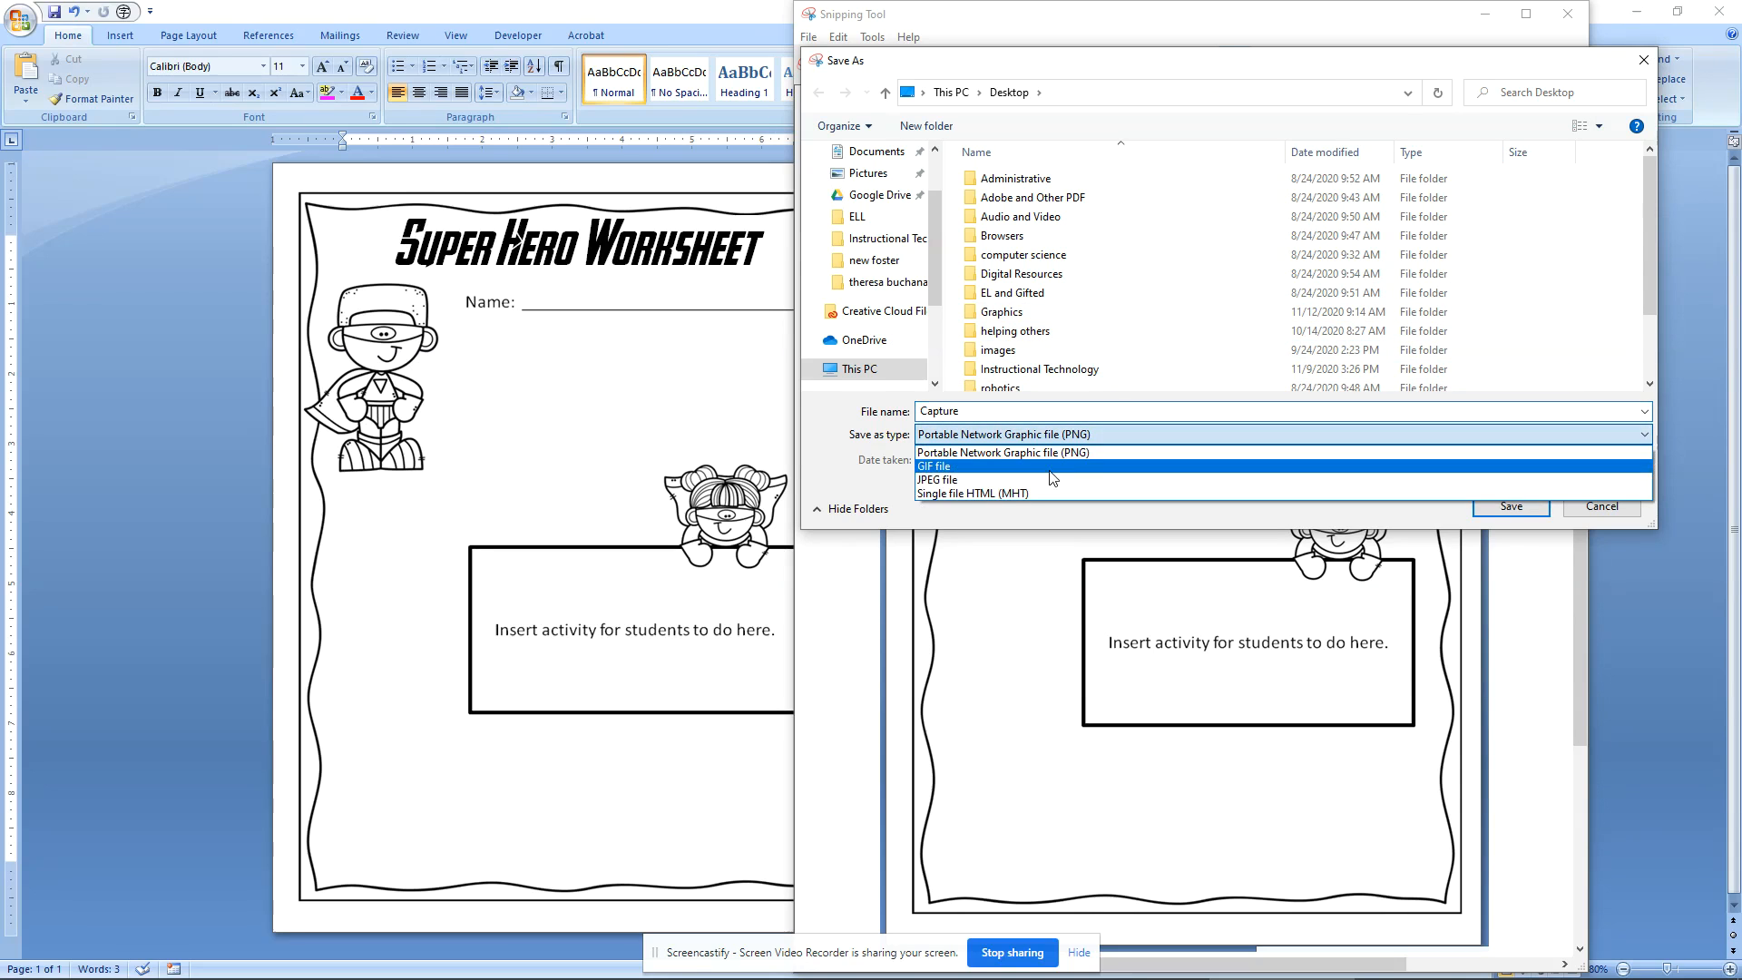
left_click(980, 458)
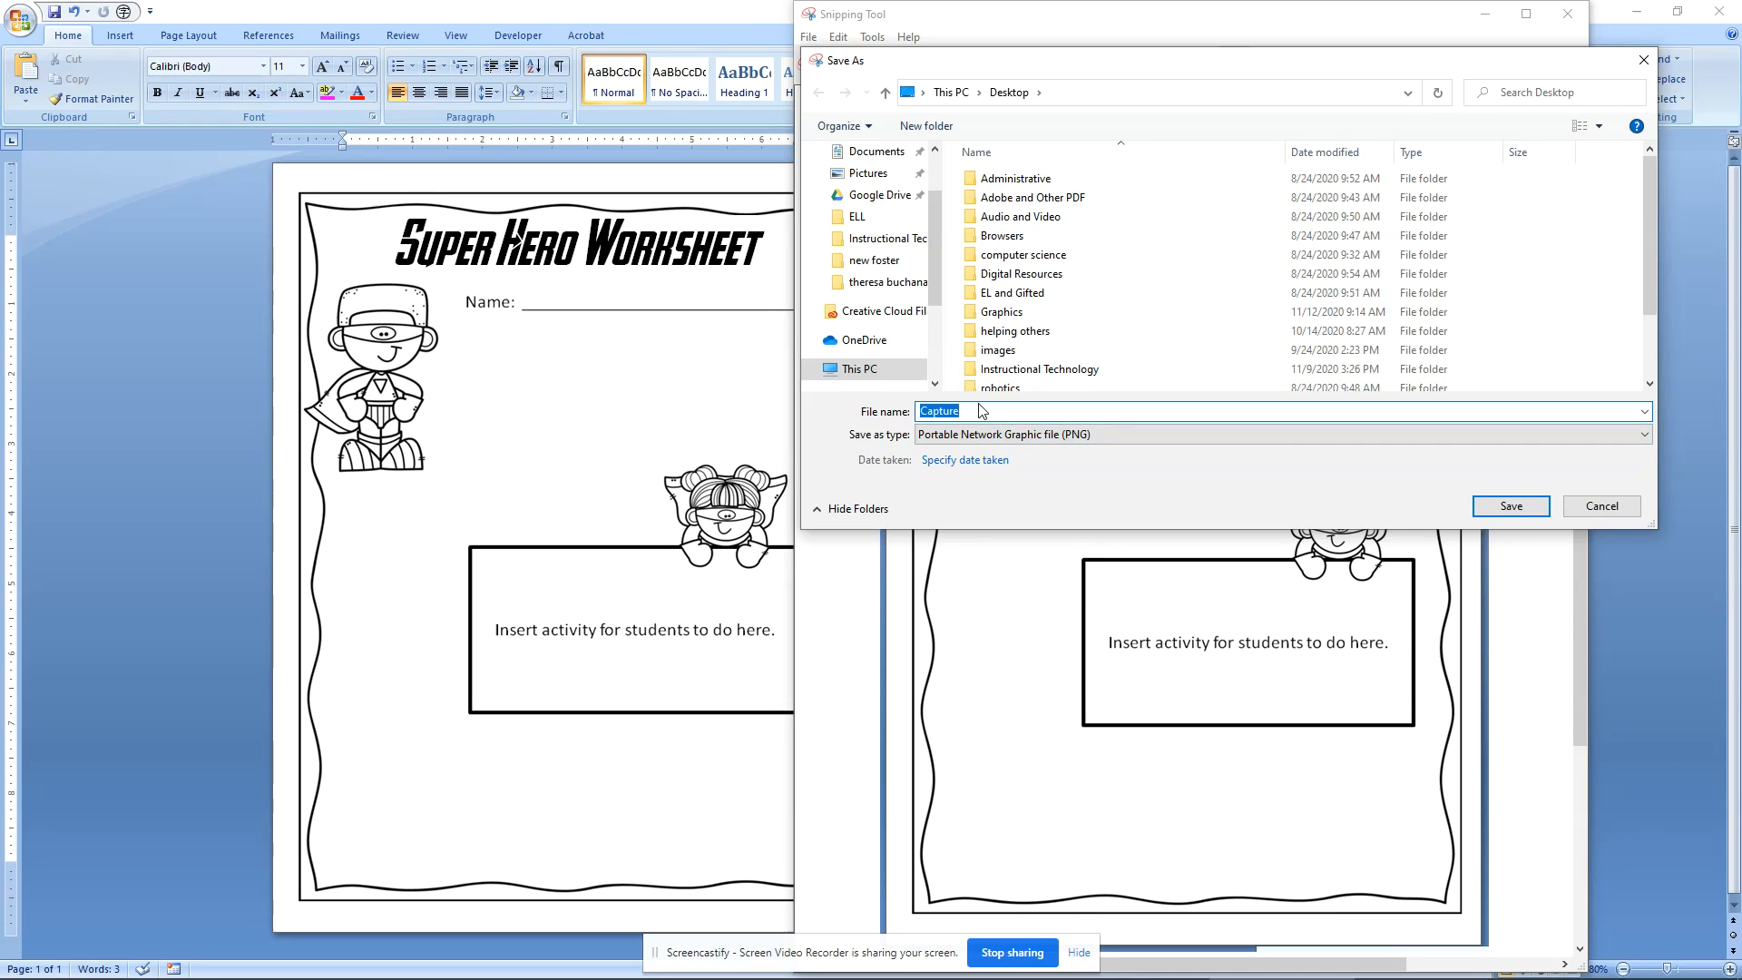
type("super hero worksheet 2")
key("Return")
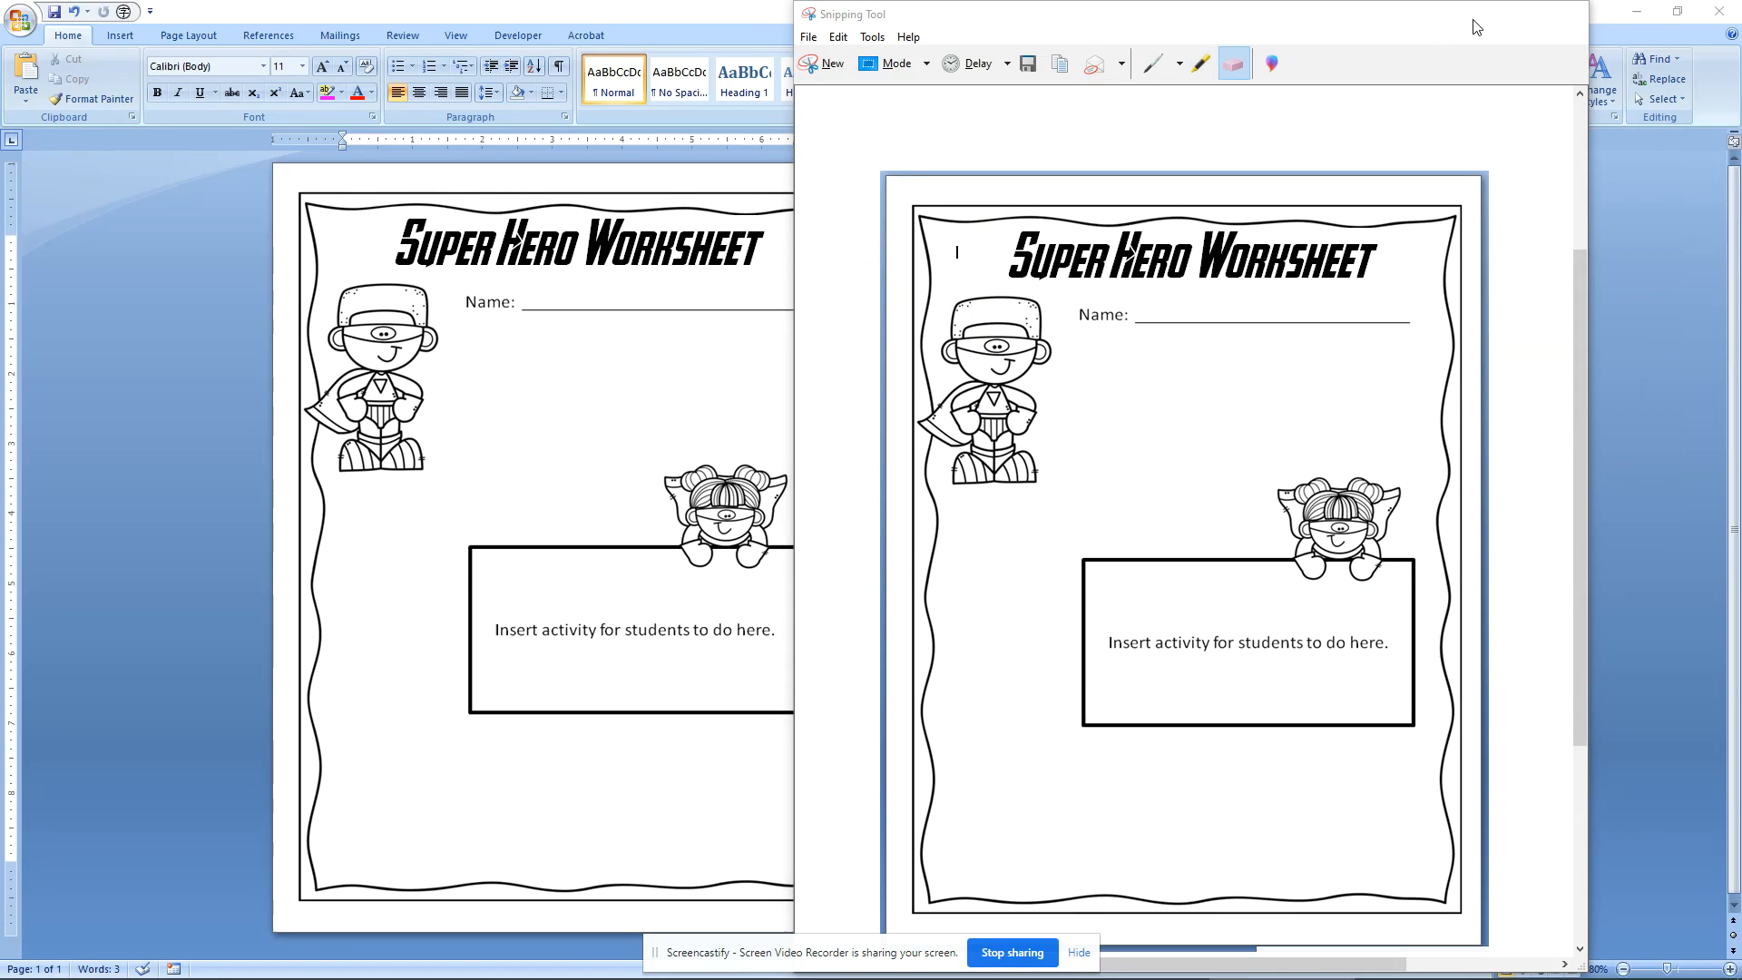
Switch to the Blackboard editor, add an Image app below the text area of the Test Page, and open it for editing
left_click(1481, 16)
left_click(1637, 12)
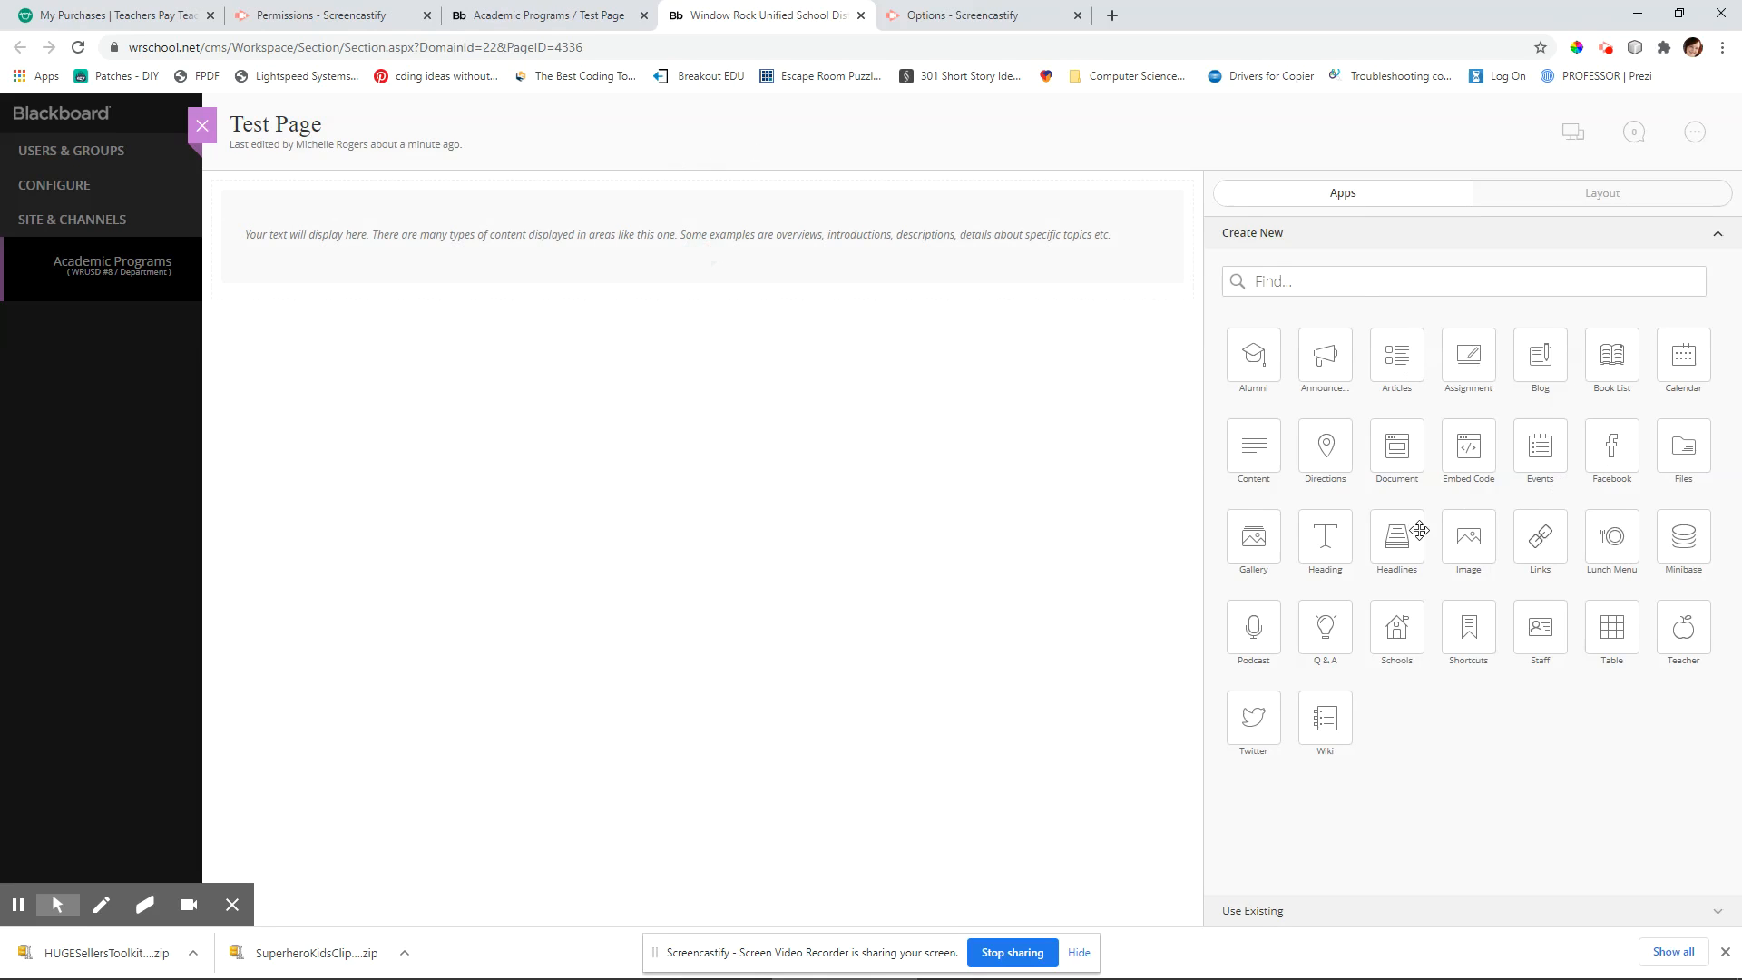
left_click_drag(1448, 540, 677, 296)
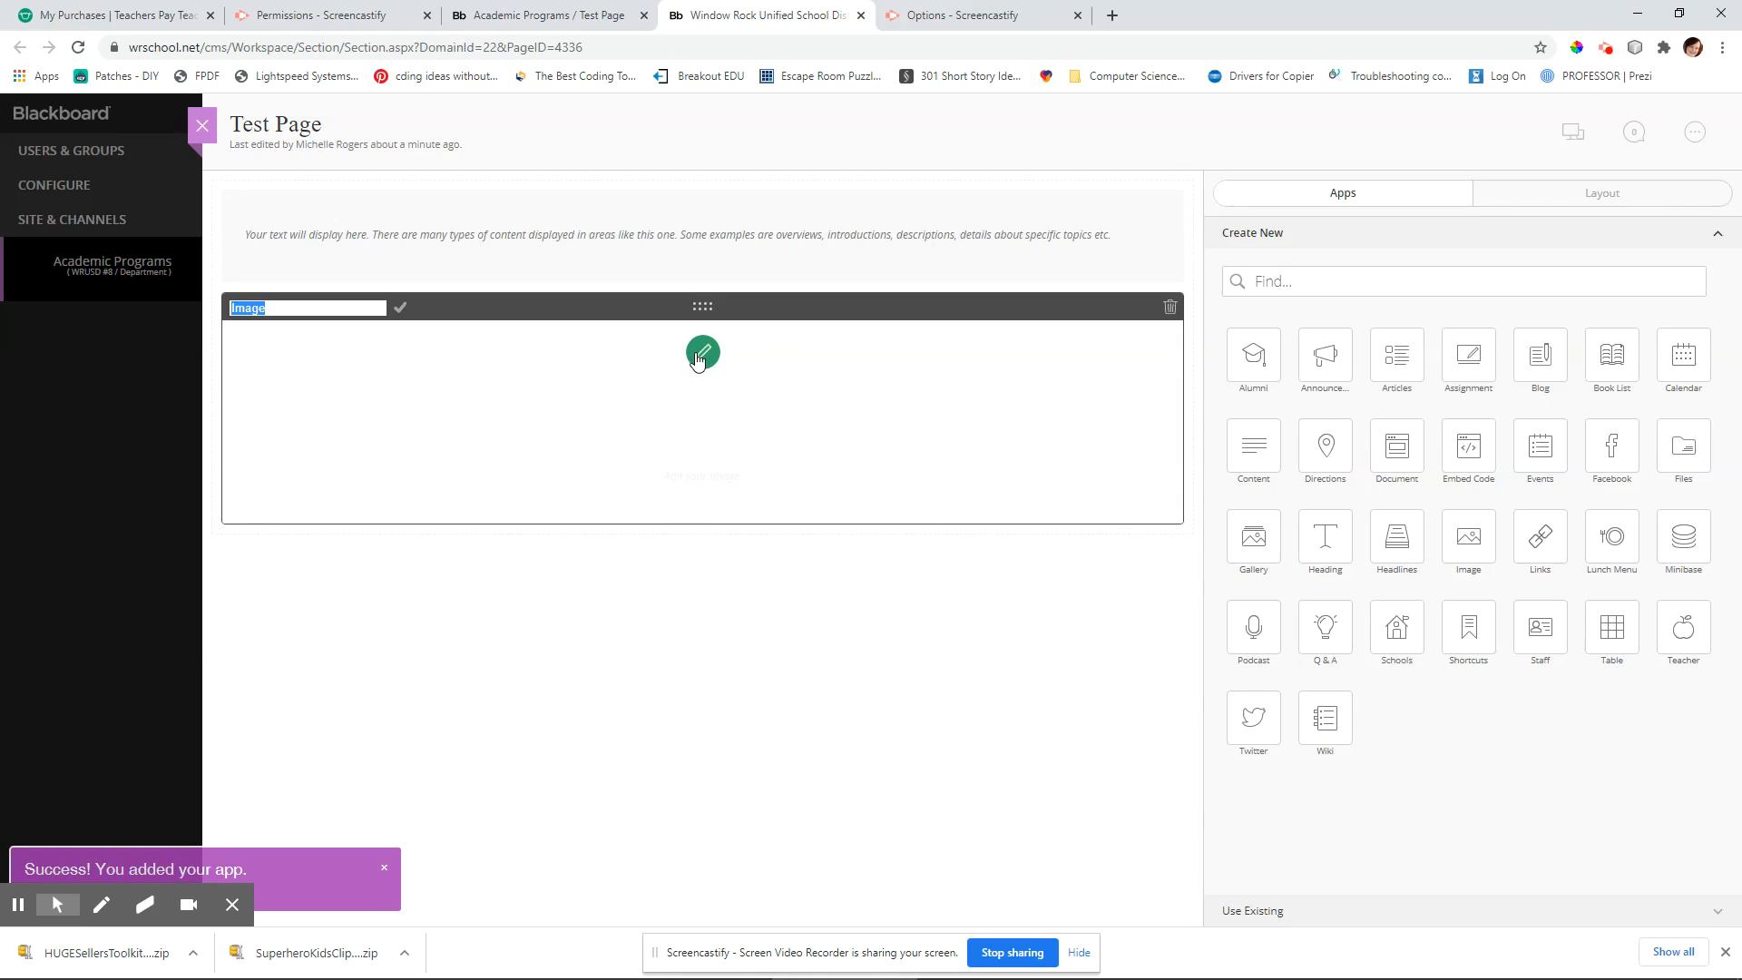
left_click(698, 354)
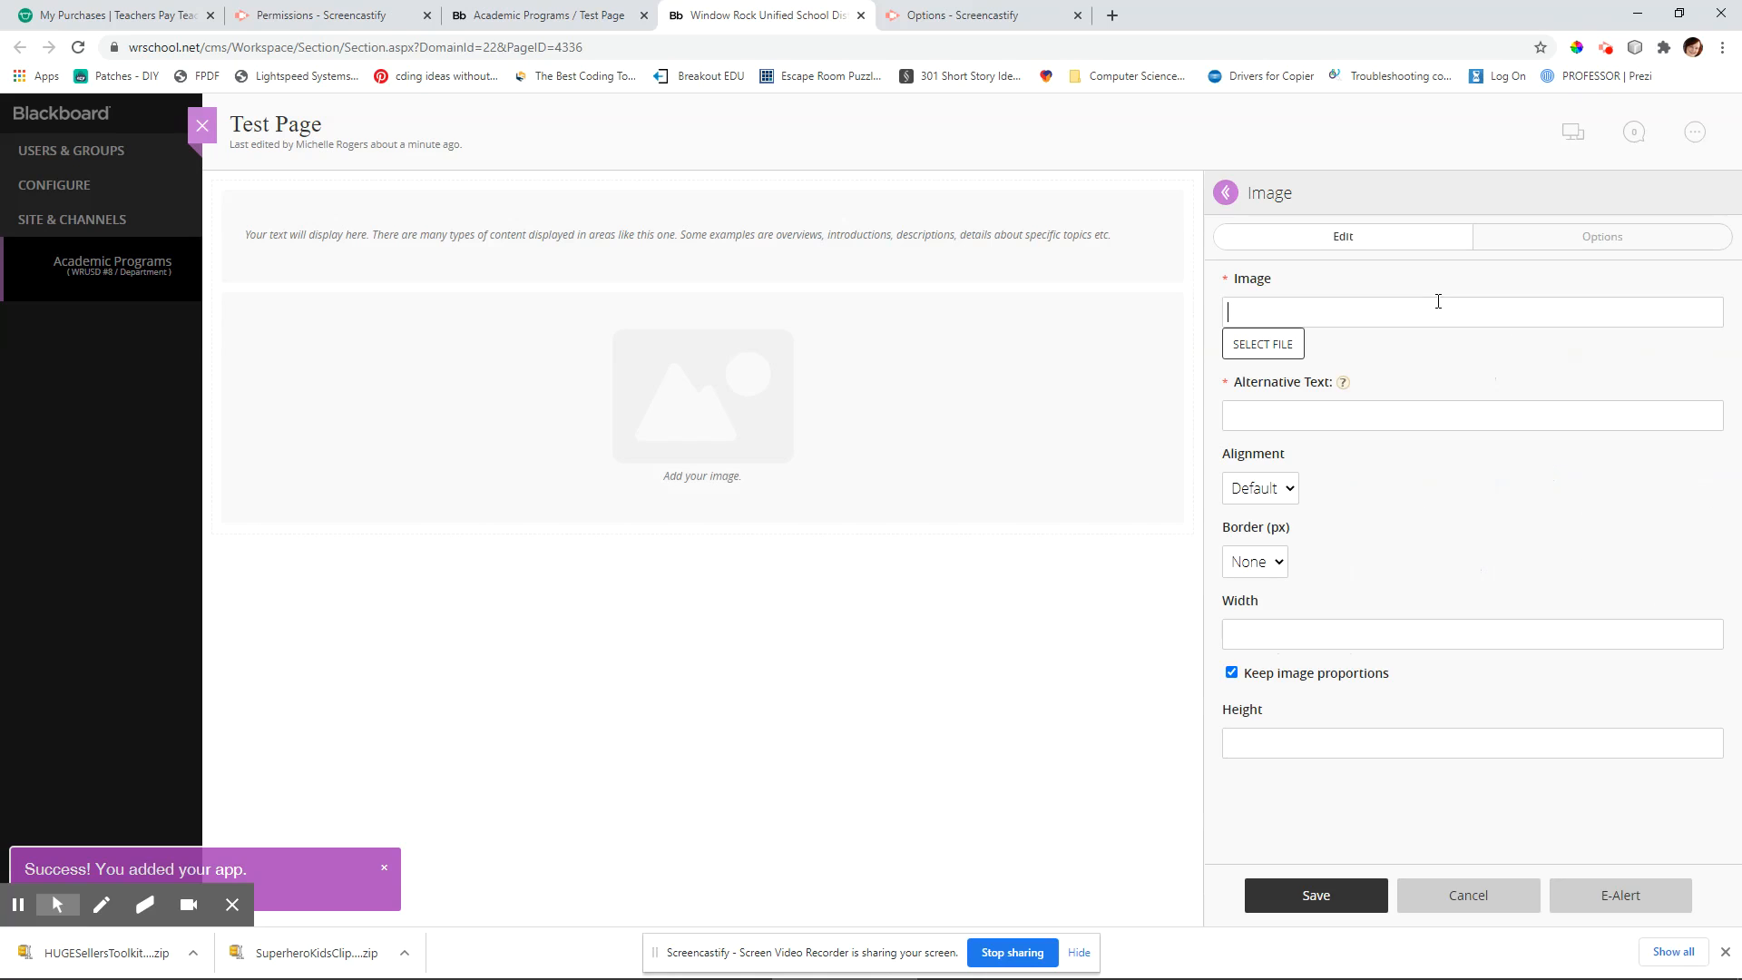
Upload "super hero worksheet 2" from the Desktop and insert it into the Image app at its original size
left_click(1280, 344)
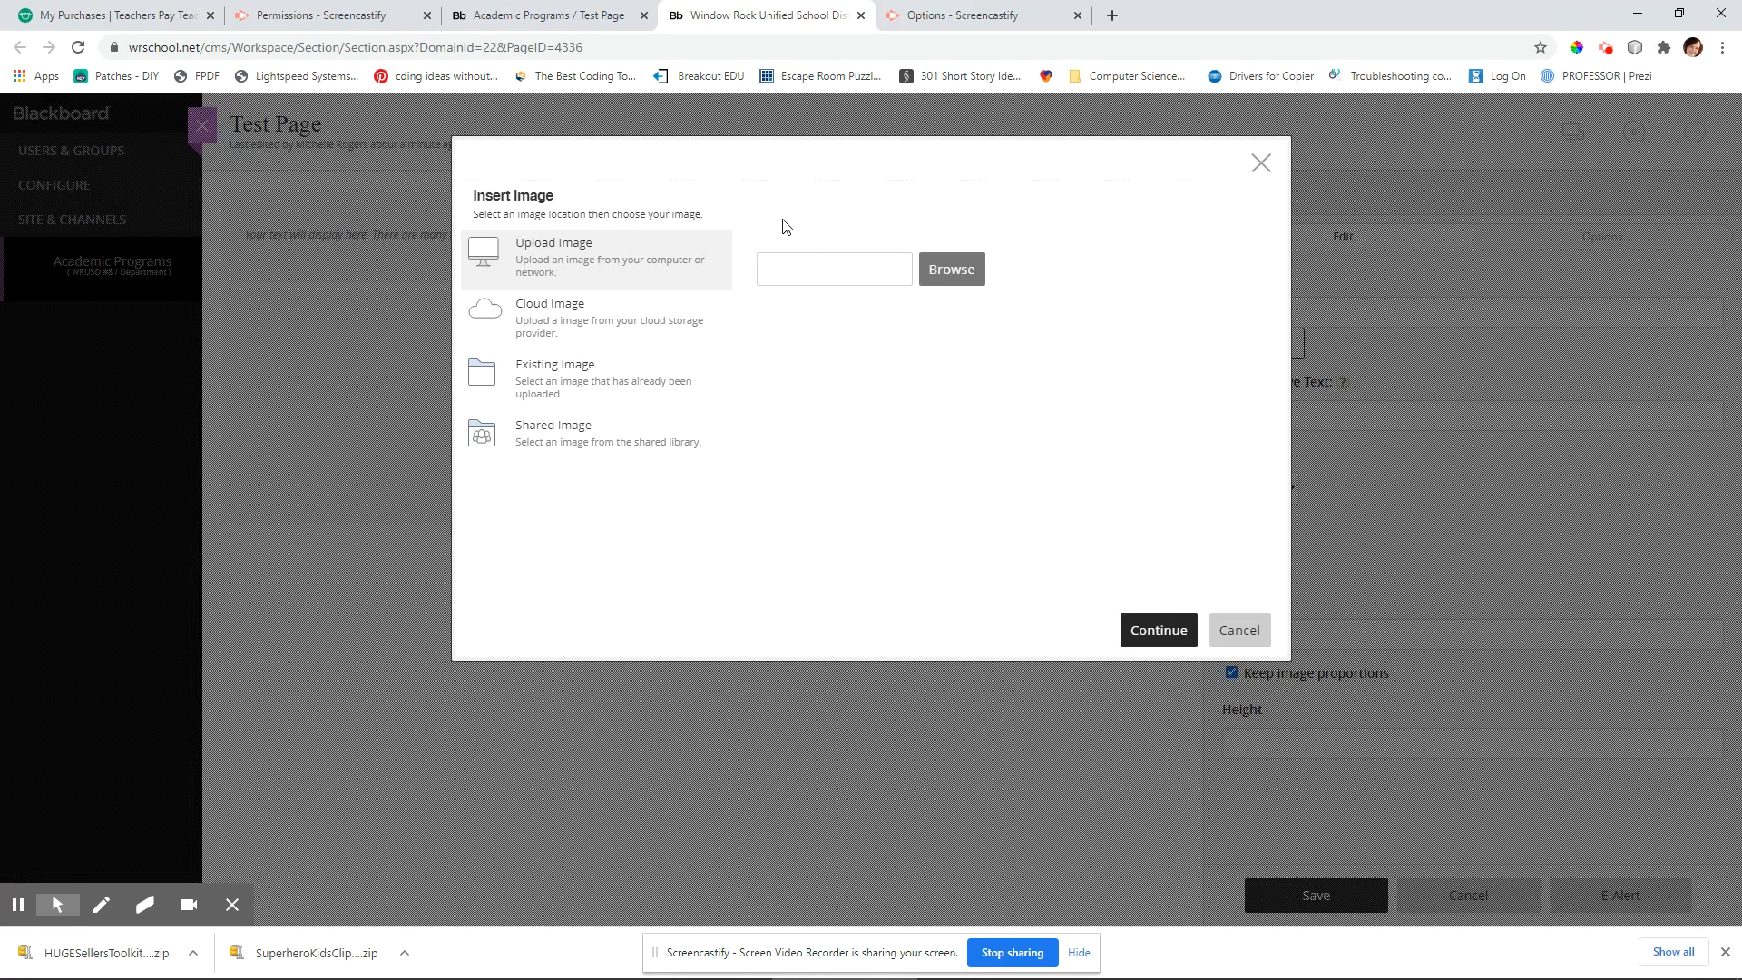
left_click(948, 267)
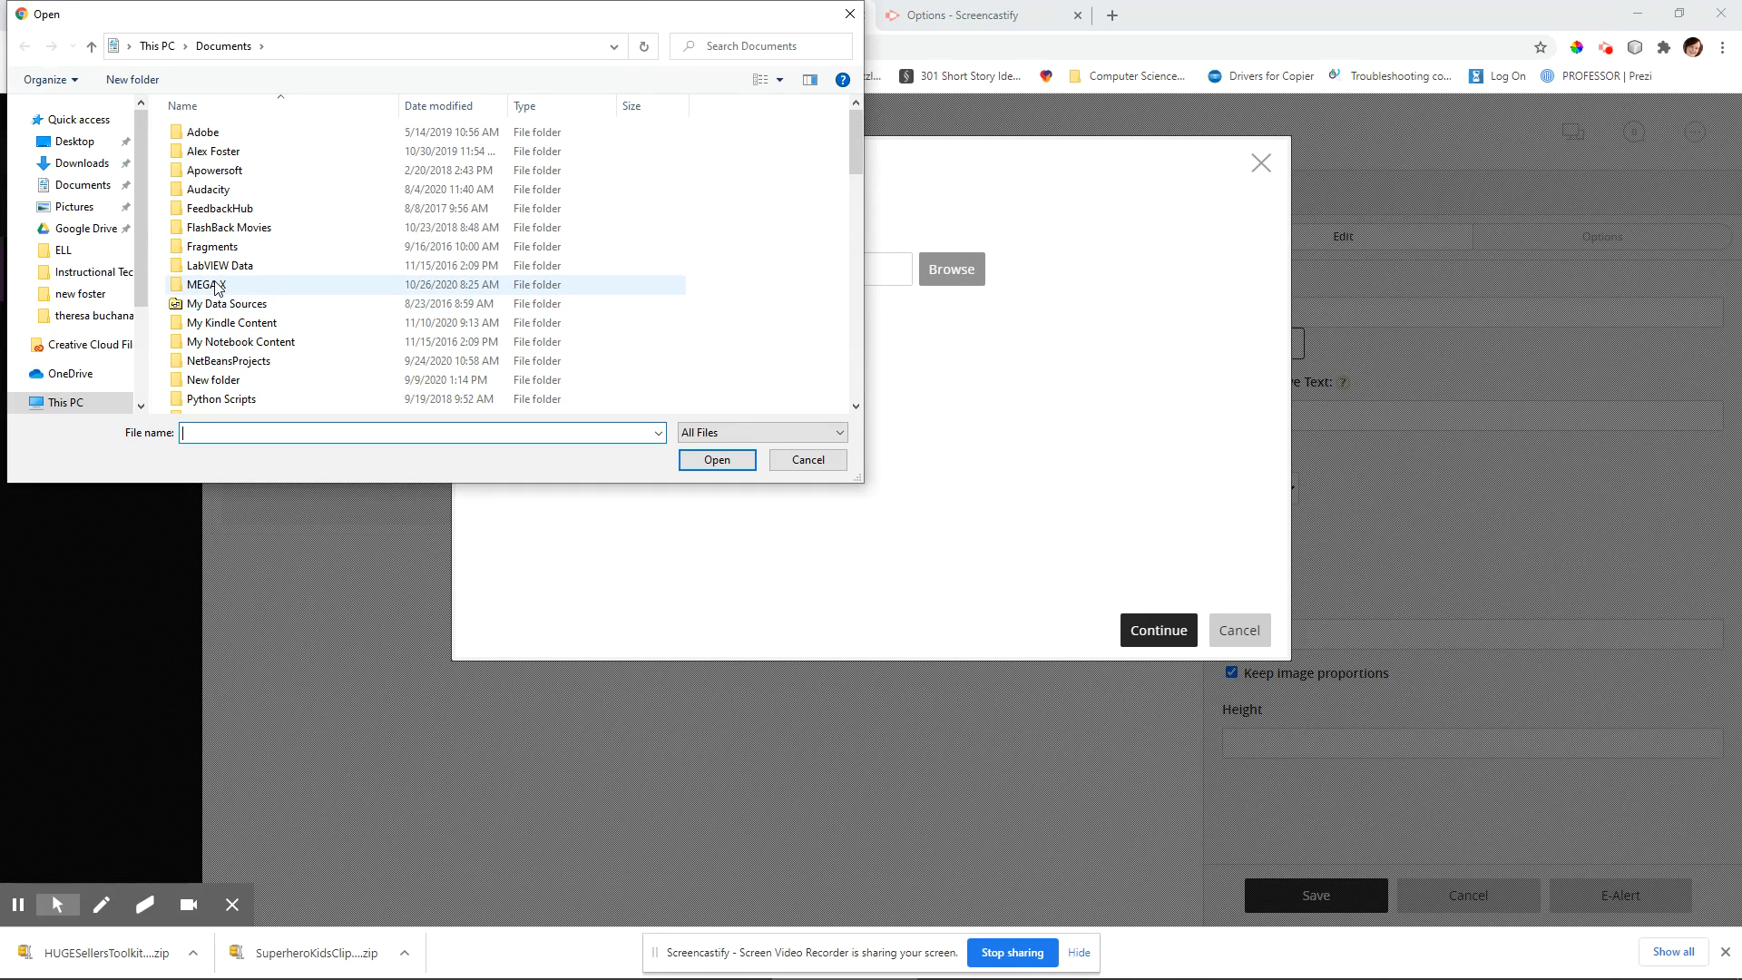
scroll(508, 300, "down", 1)
left_click(74, 142)
scroll(326, 274, "down", 9)
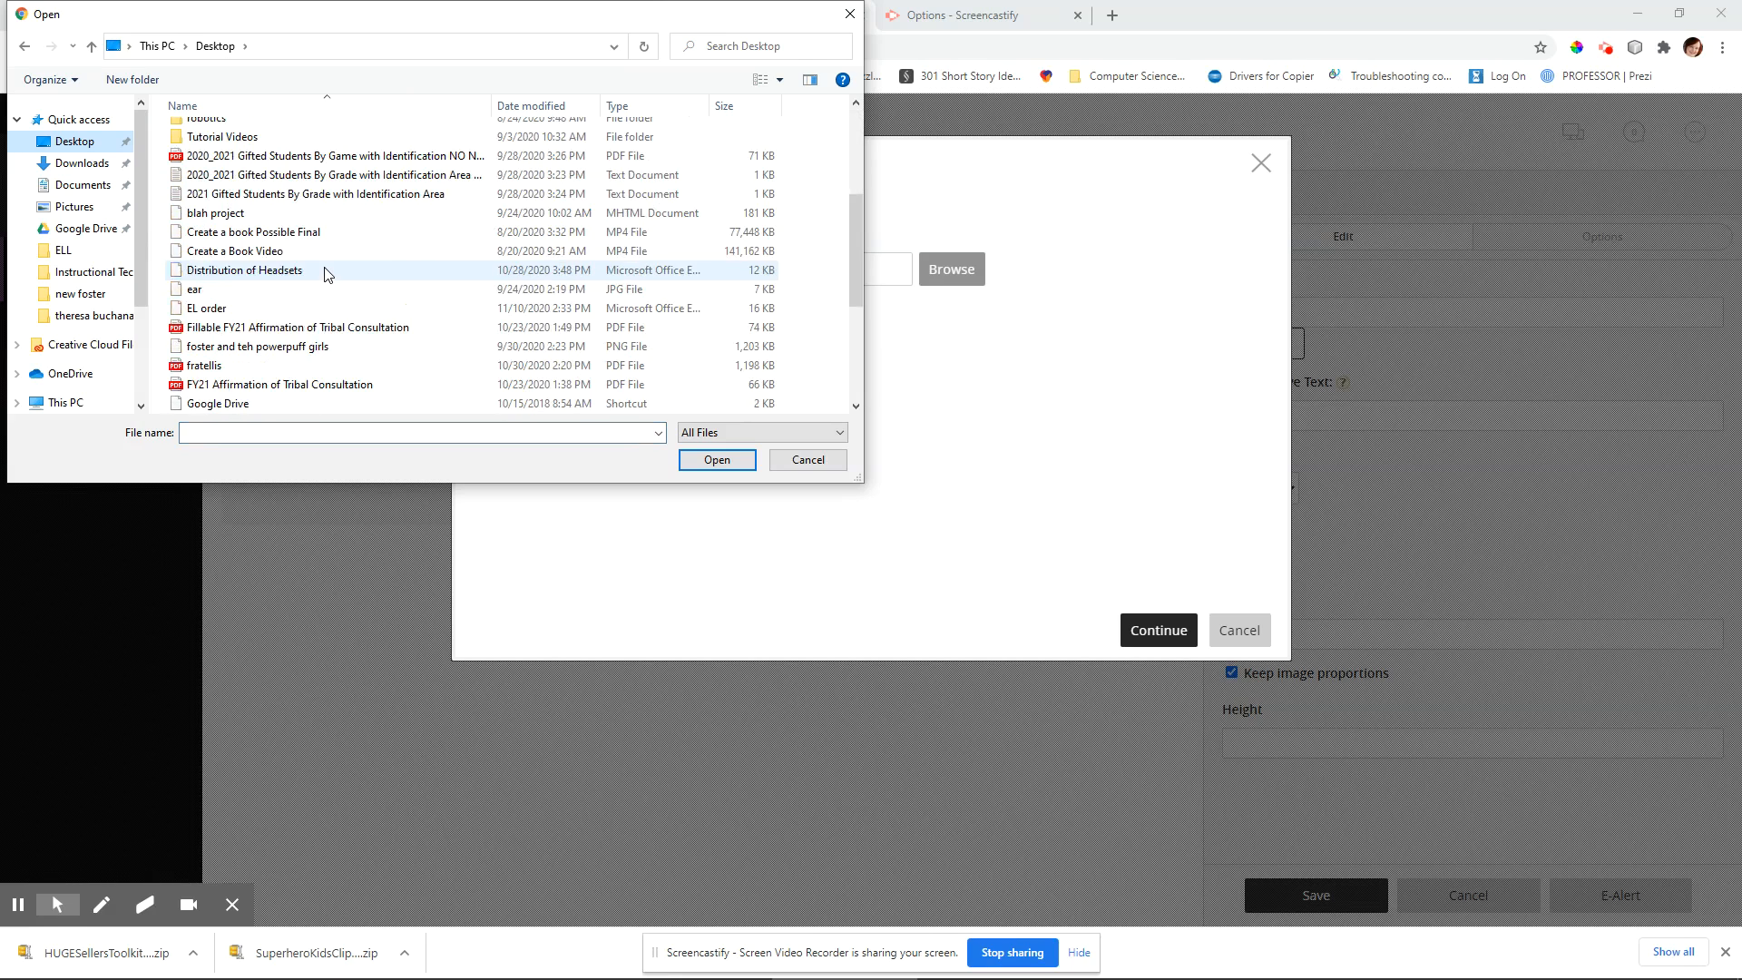
left_click(280, 366)
double_click(280, 366)
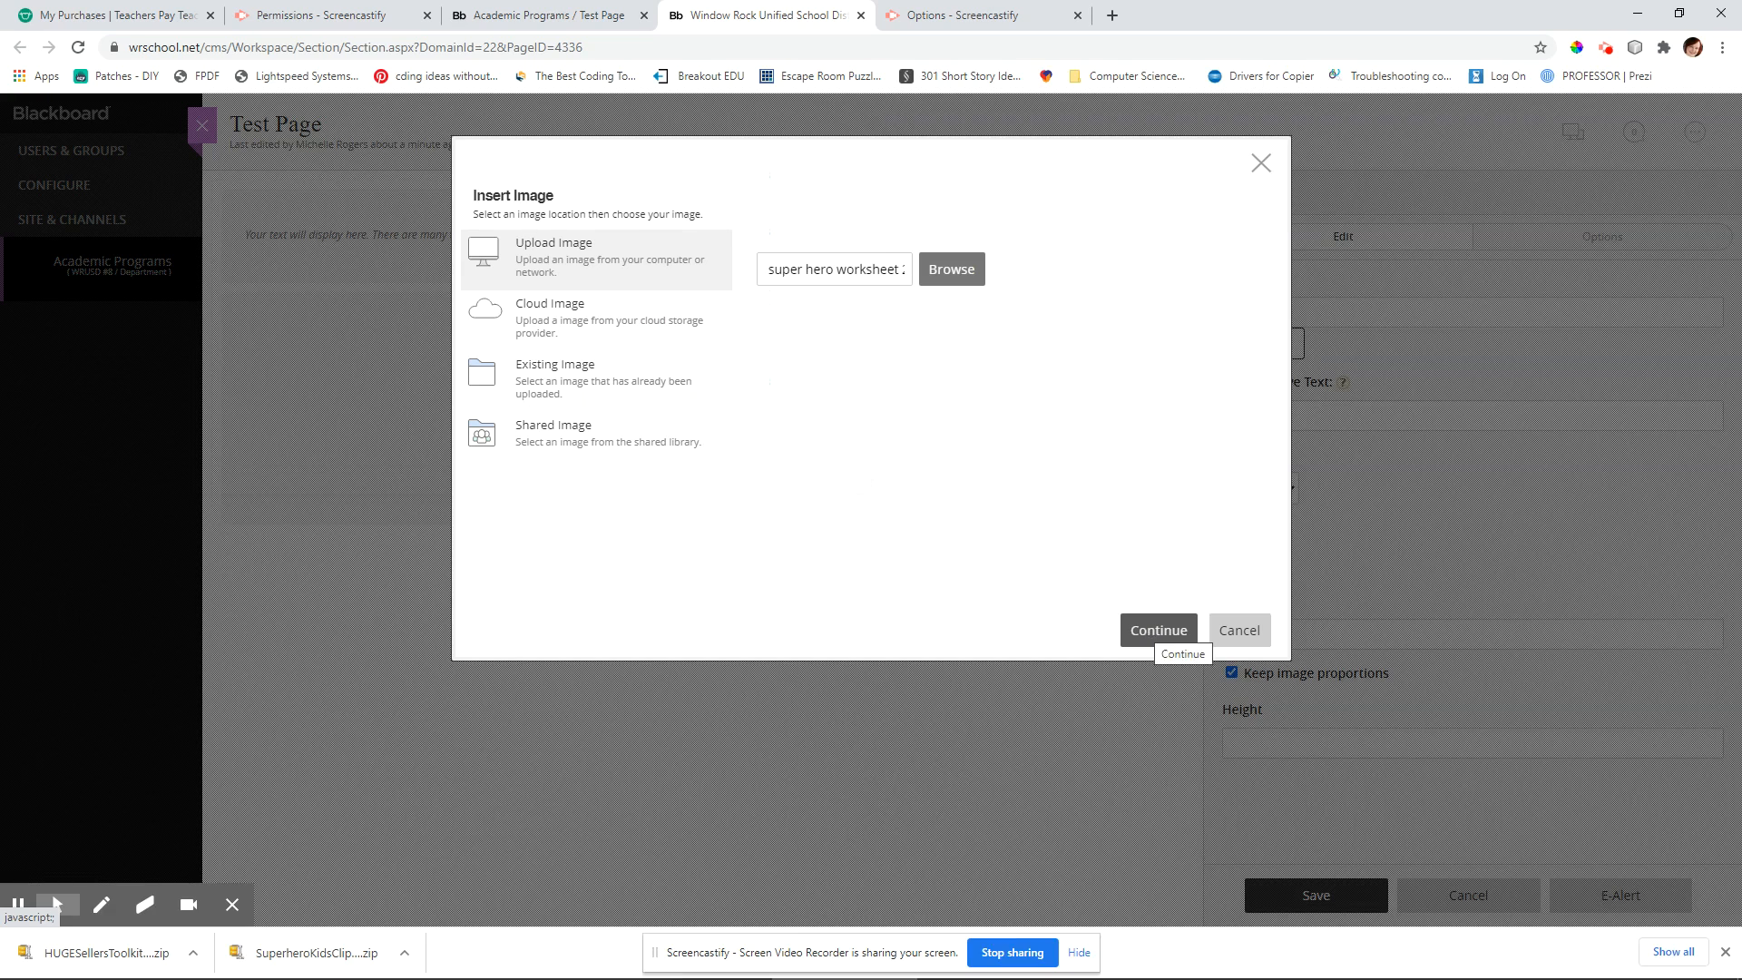
left_click(1148, 638)
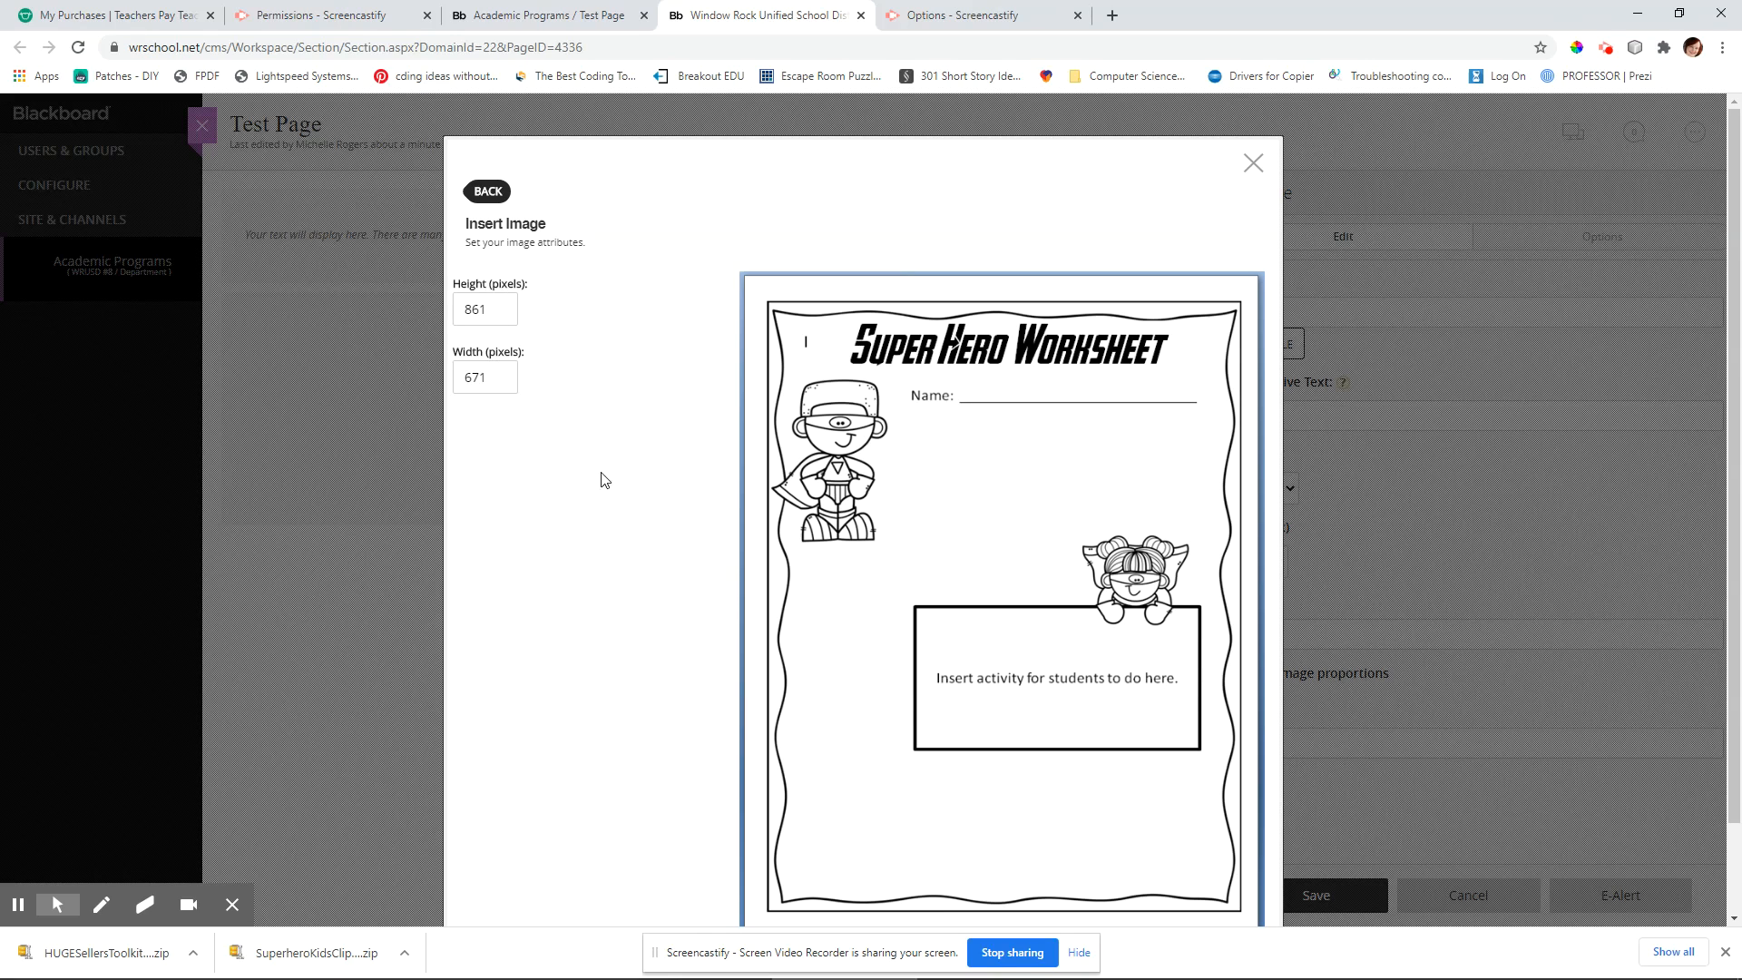
scroll(1123, 584, "down", 2)
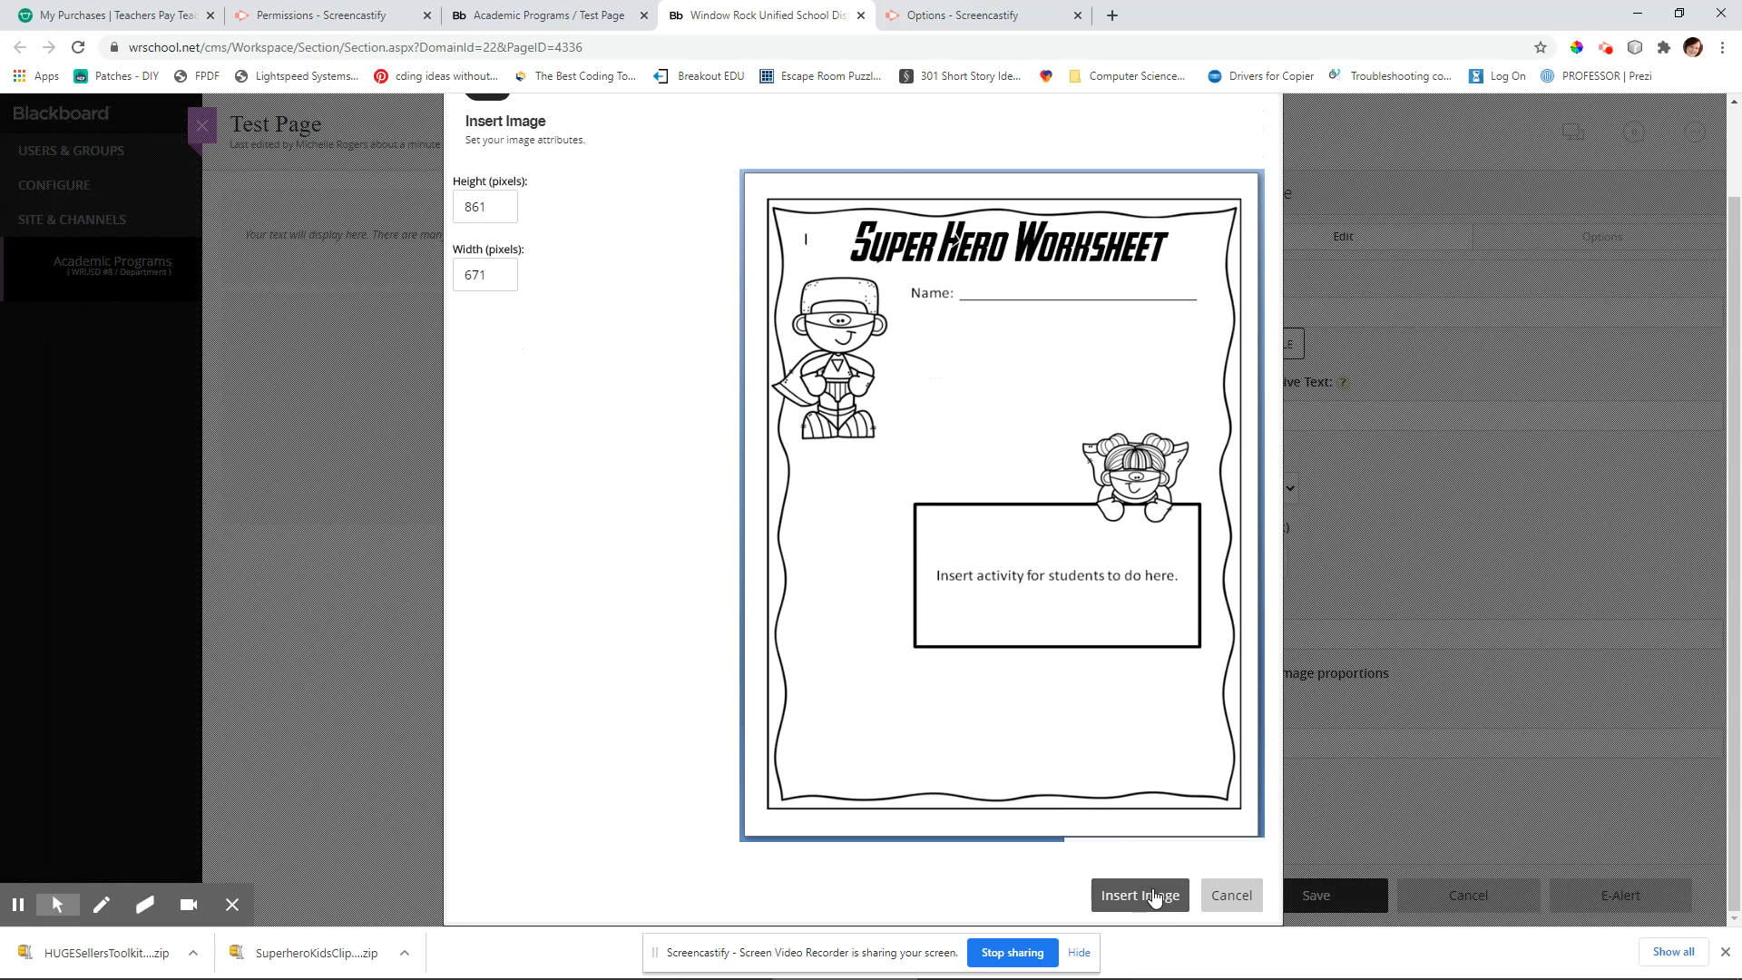
left_click(1153, 895)
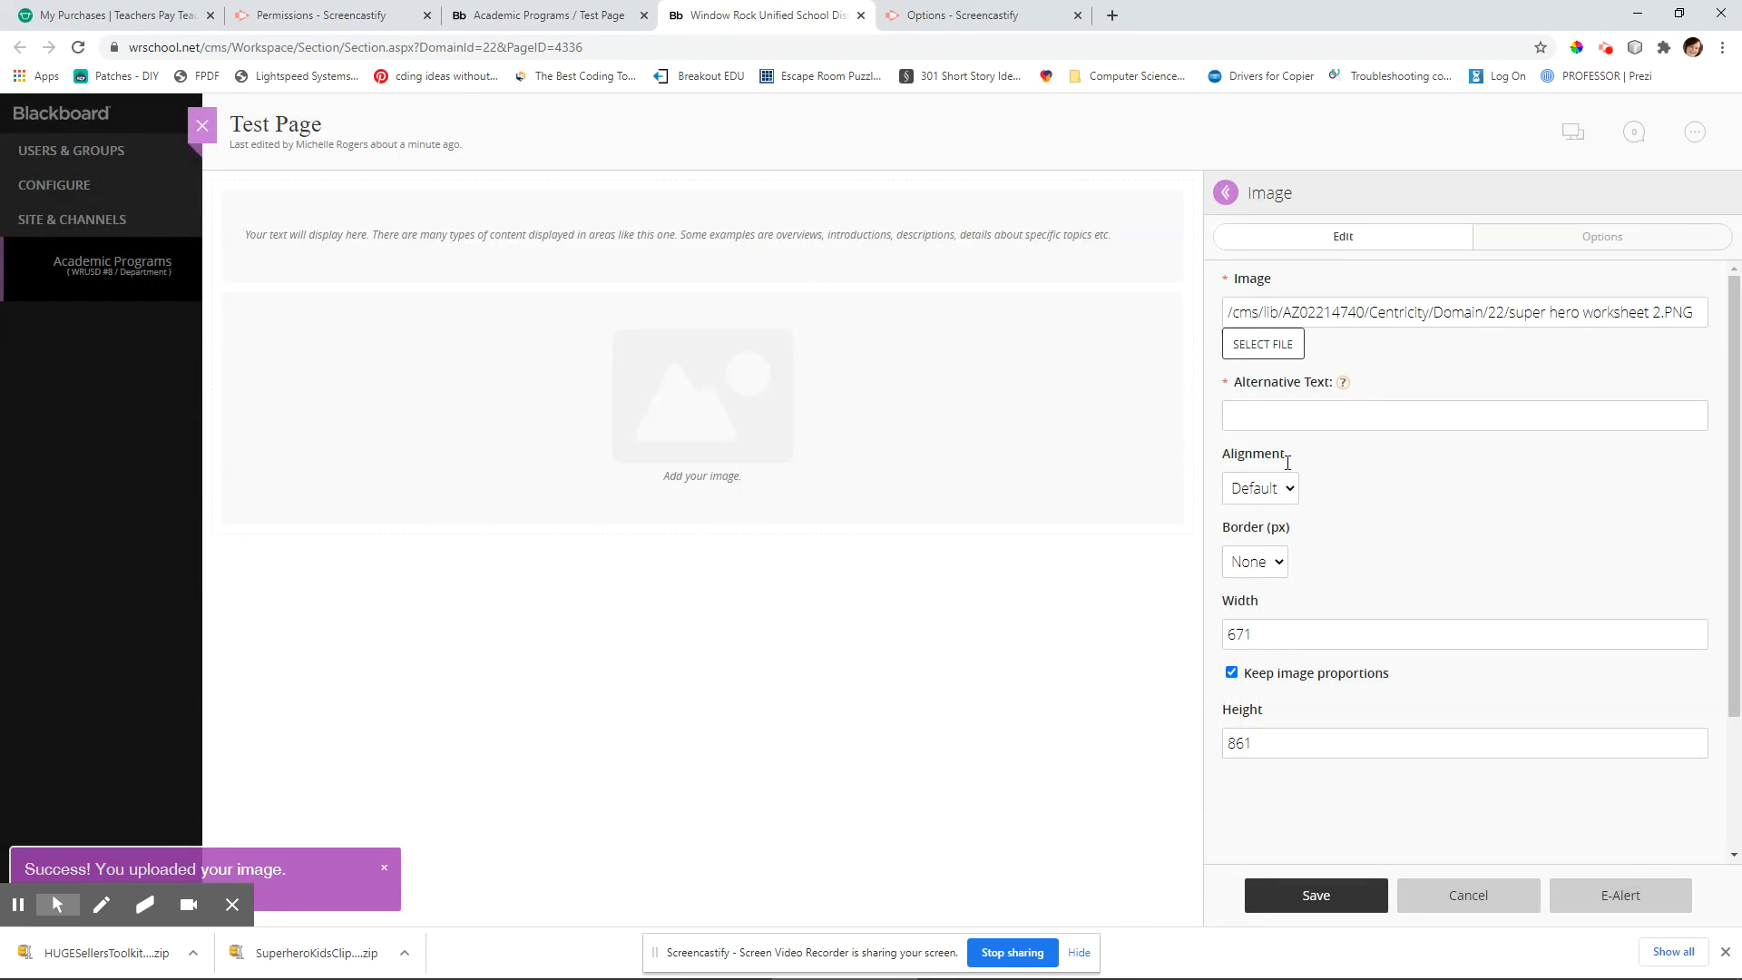
Give the image the alternative text "Super Hero Worksheet" and save the Image app
left_click(1263, 415)
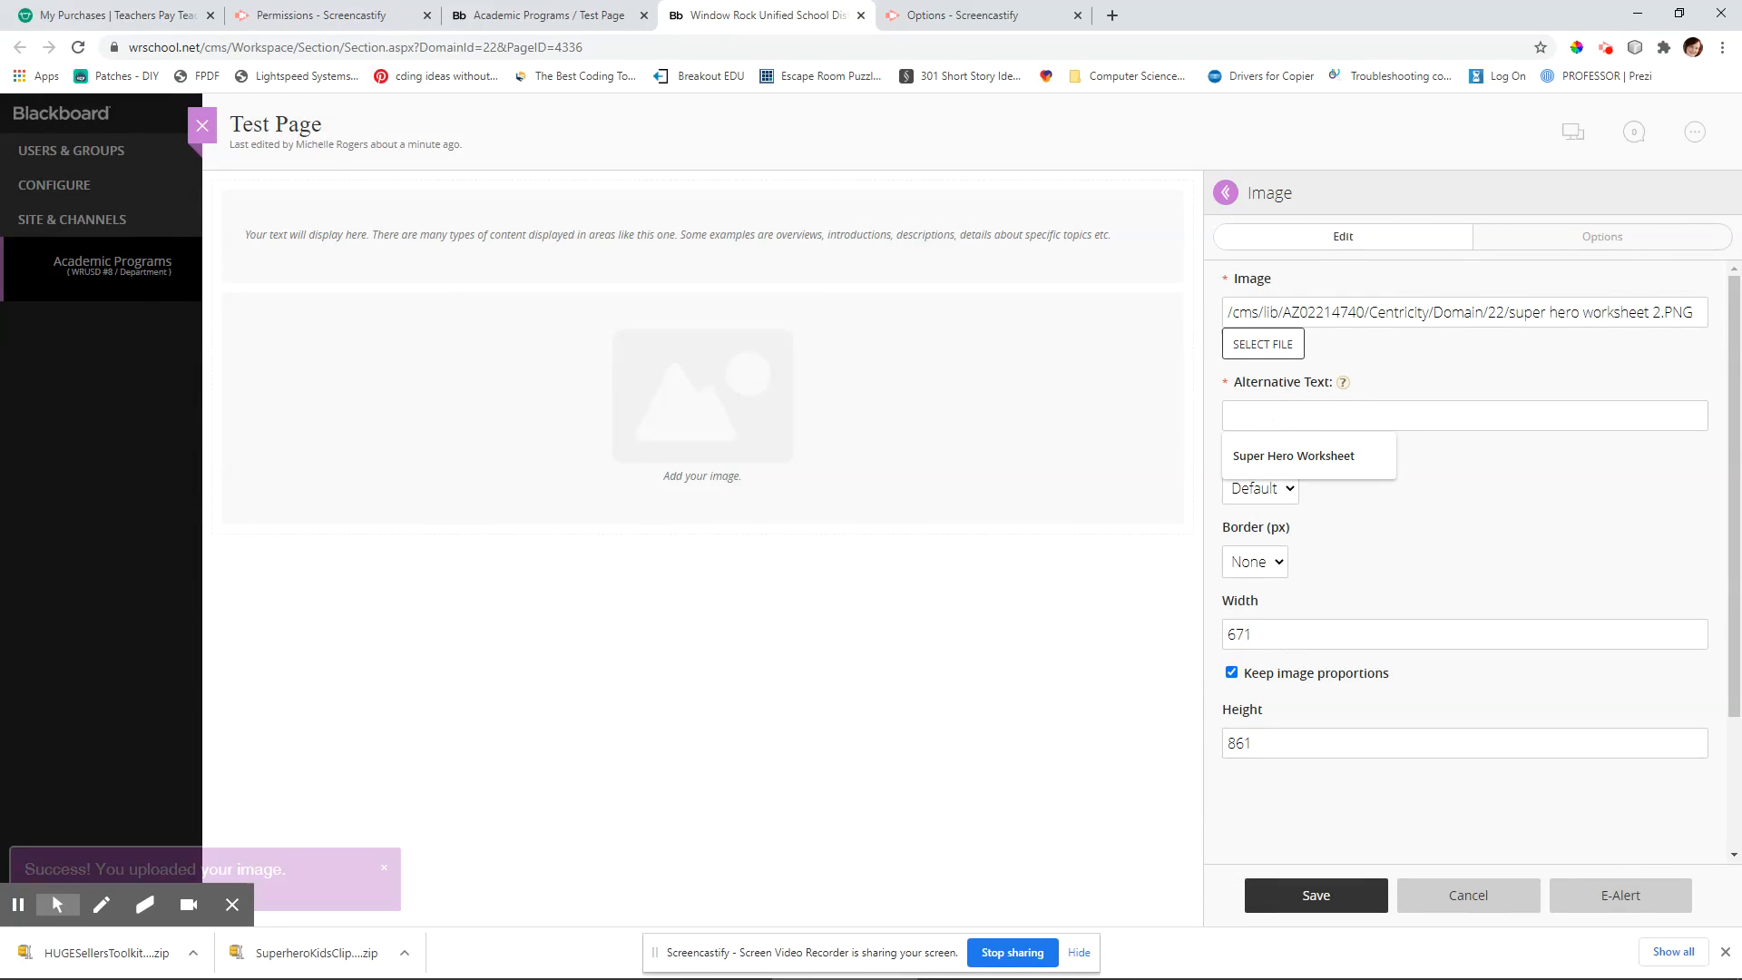
left_click(1282, 454)
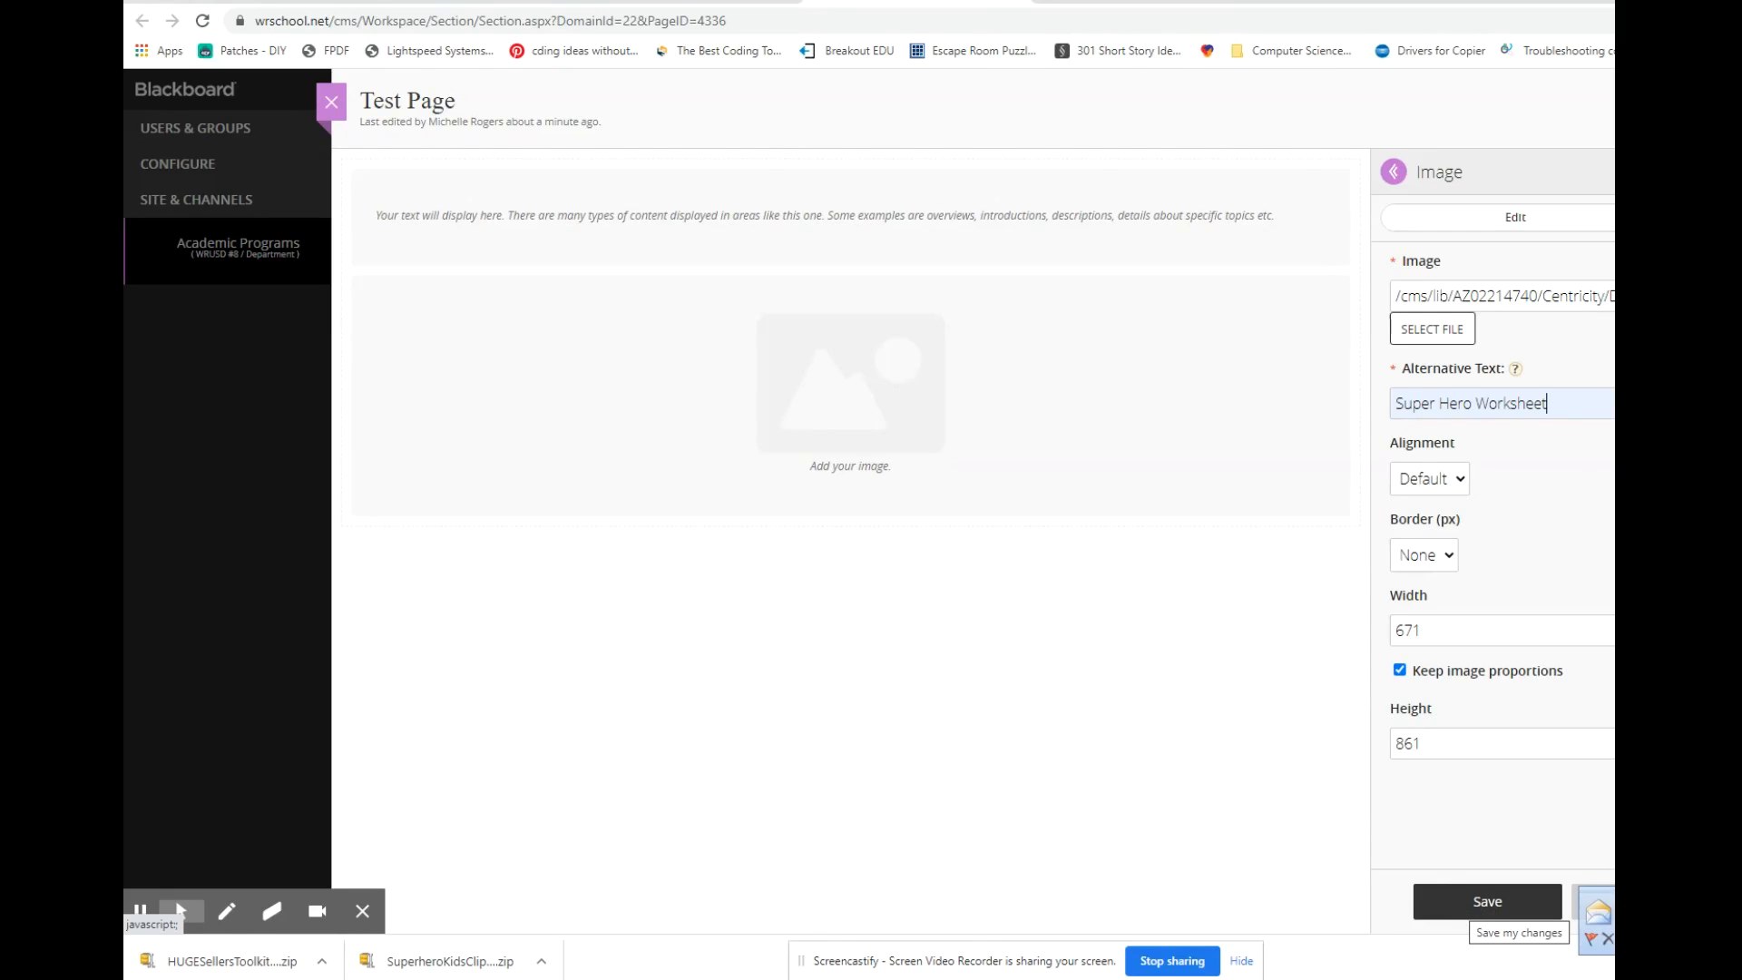
left_click(1488, 901)
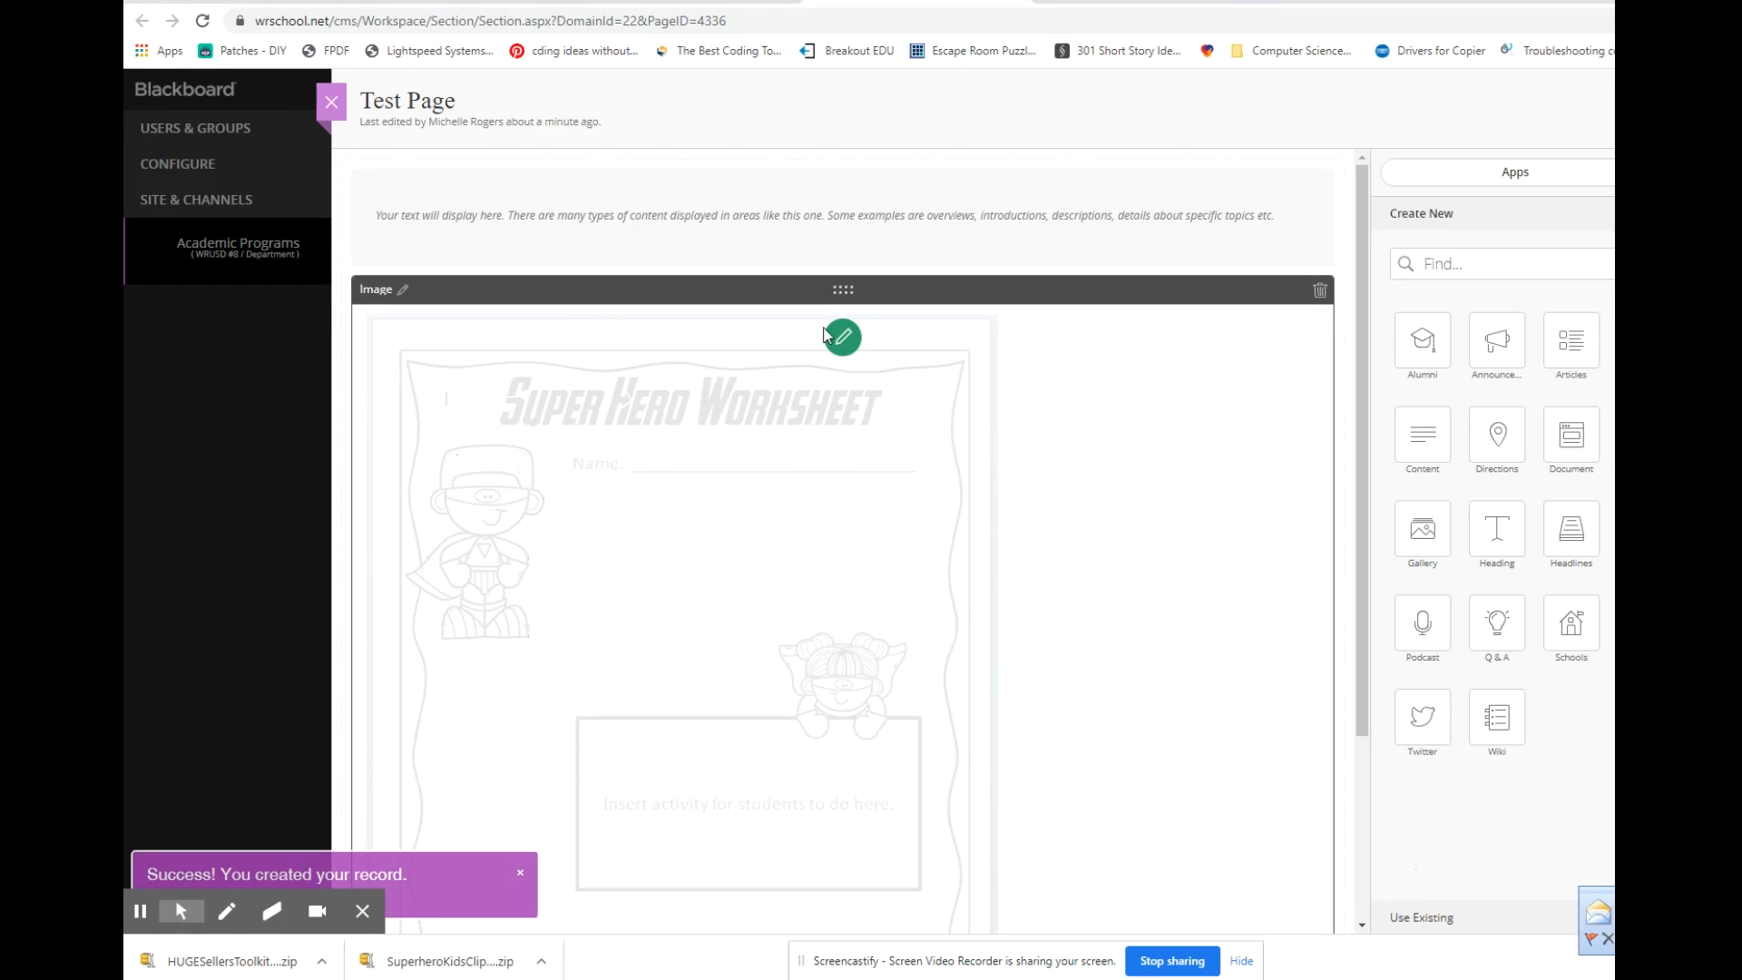
Refresh the live Test Page and examine how the worksheet image displays, comparing it with the page editor
left_click(685, 2)
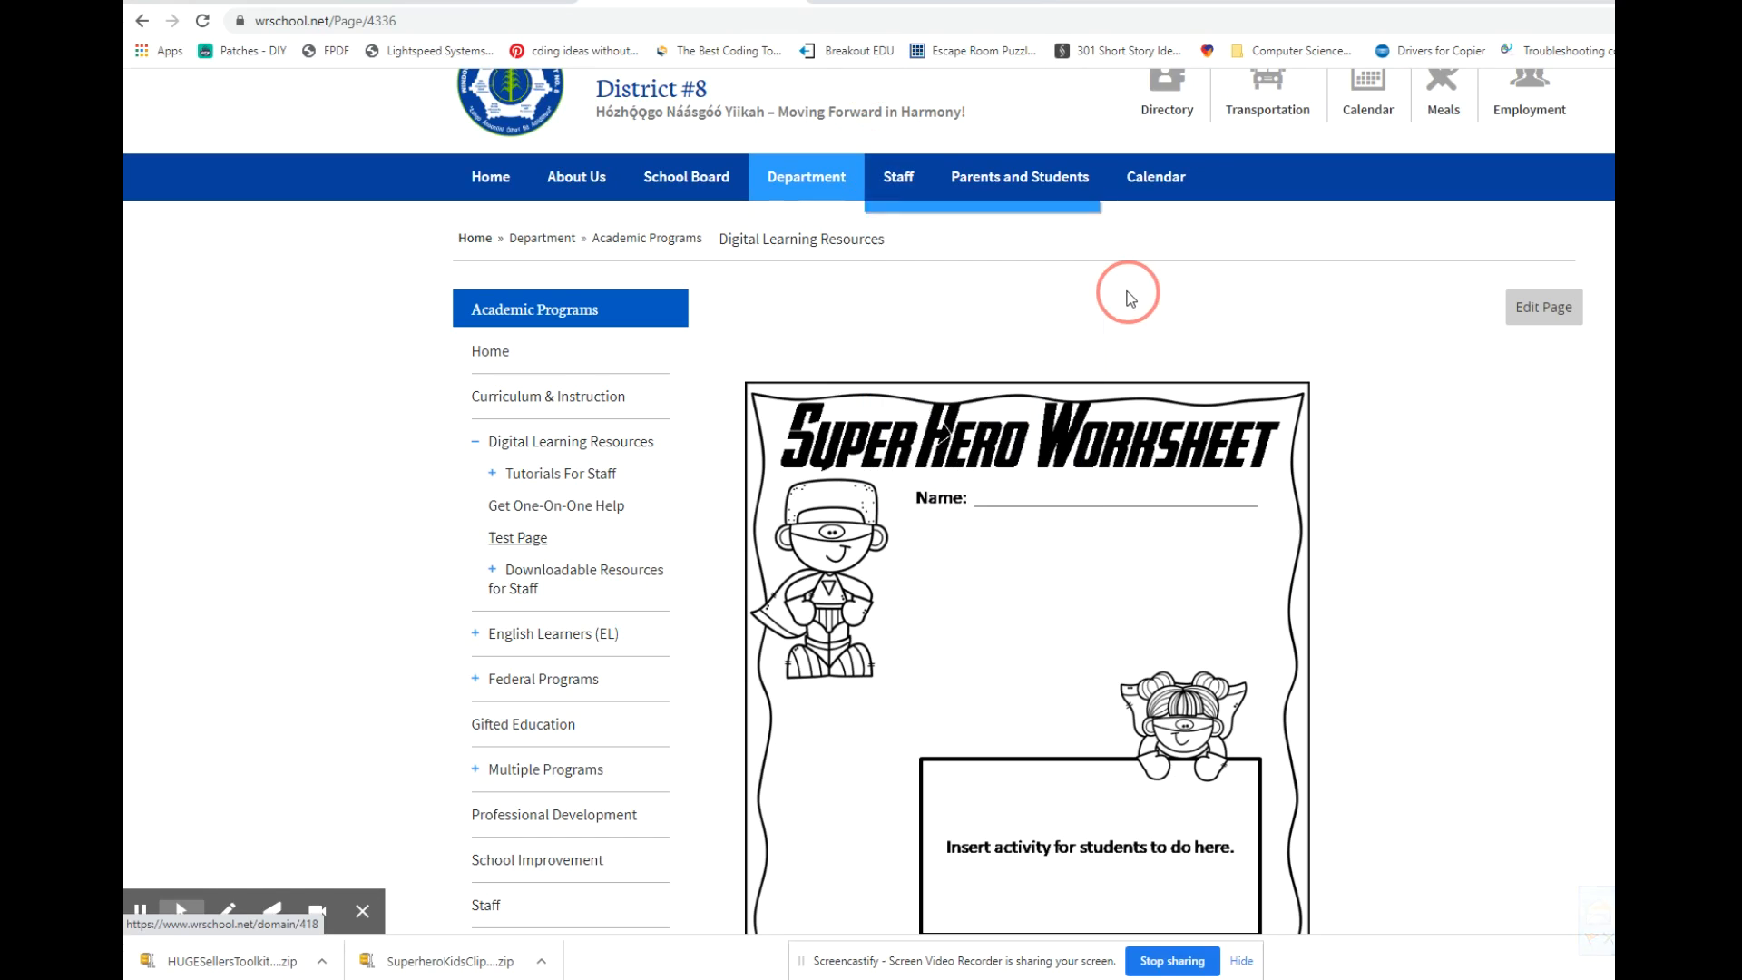
key("F5")
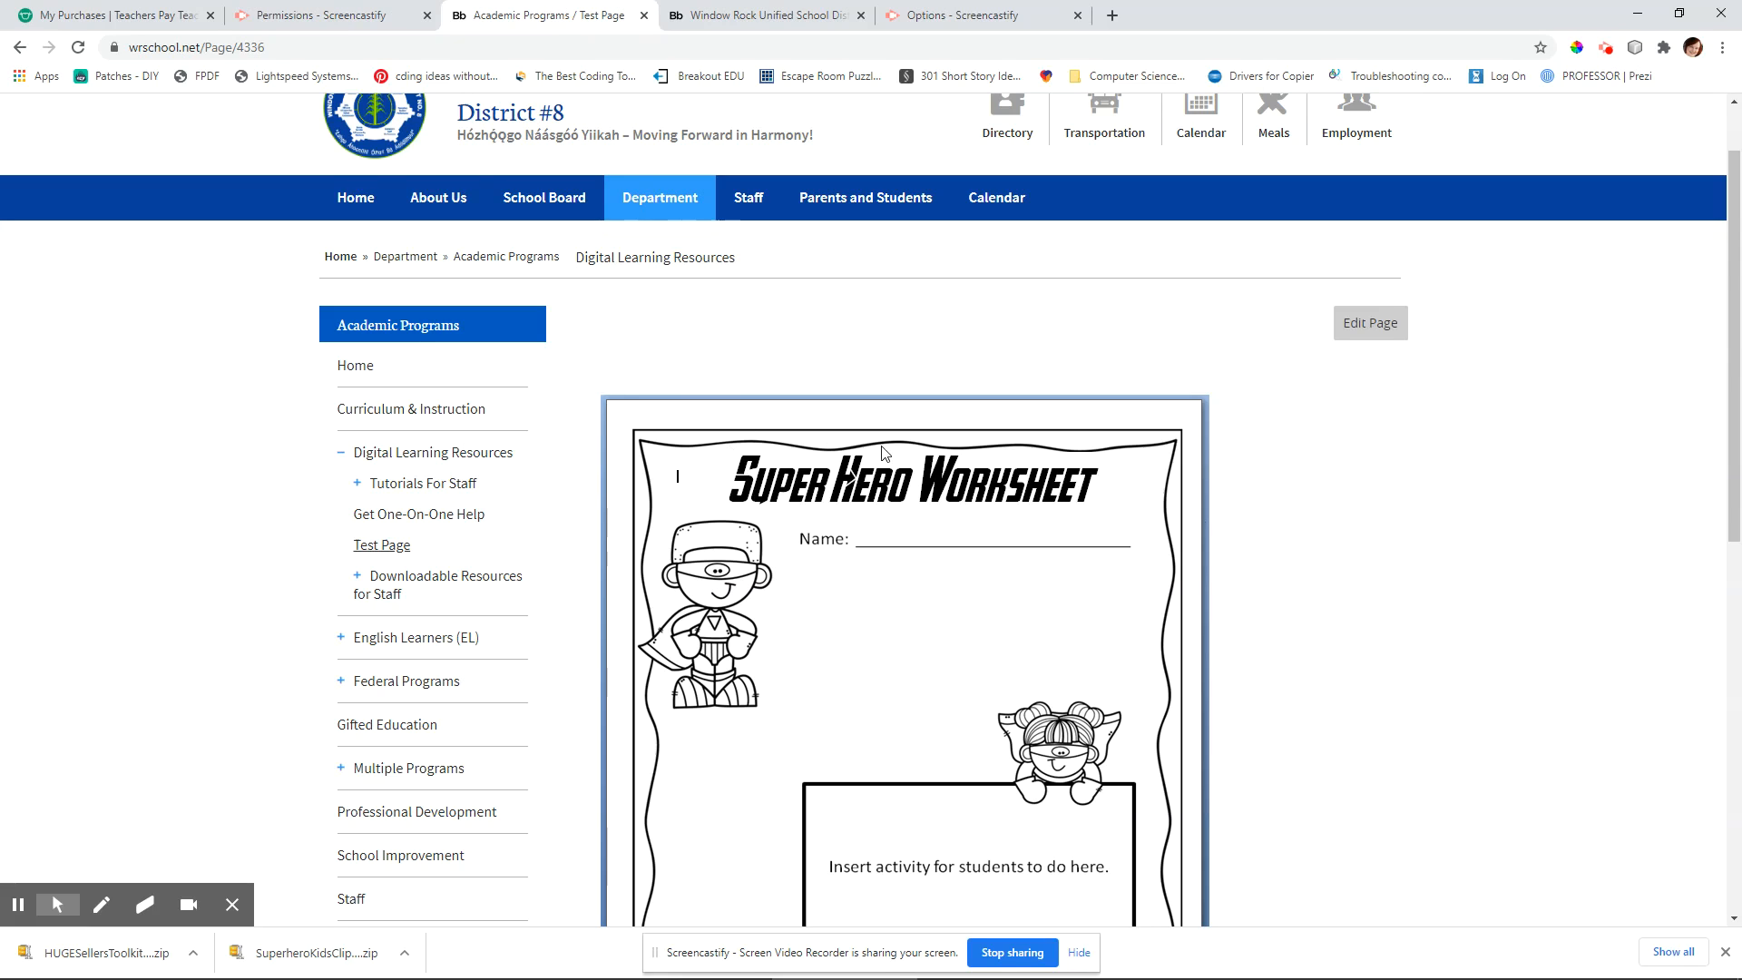
scroll(1339, 590, "down", 5)
scroll(1348, 608, "up", 3)
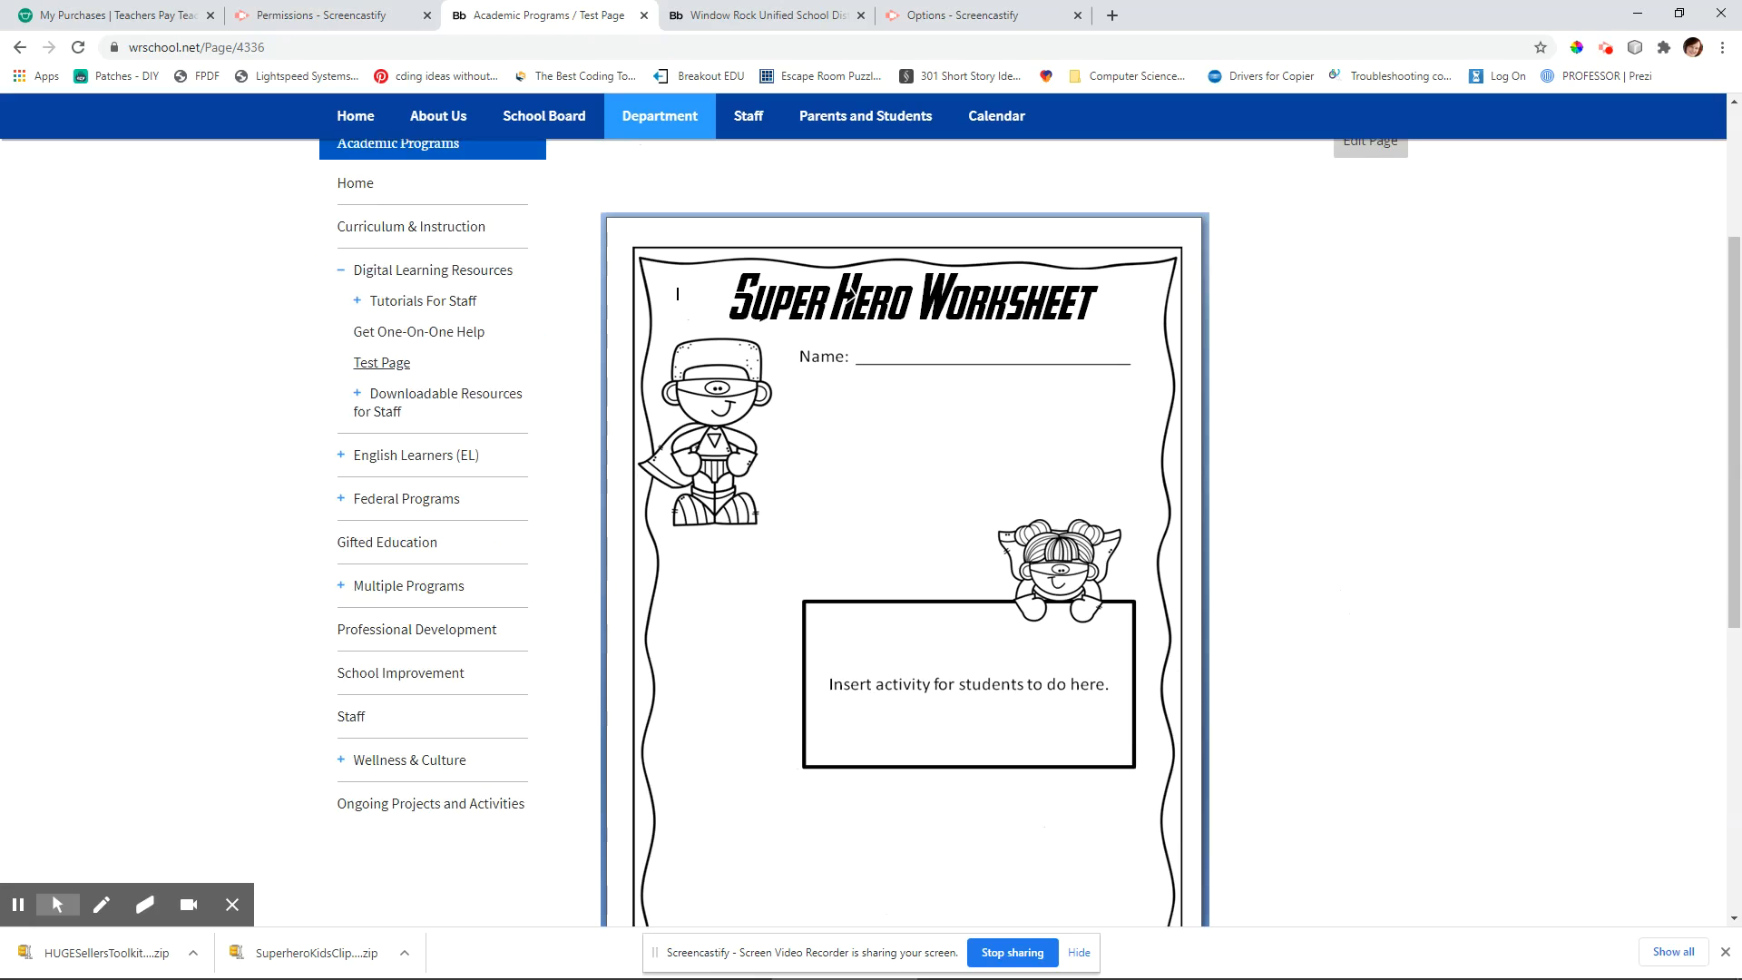
scroll(850, 290, "up", 1)
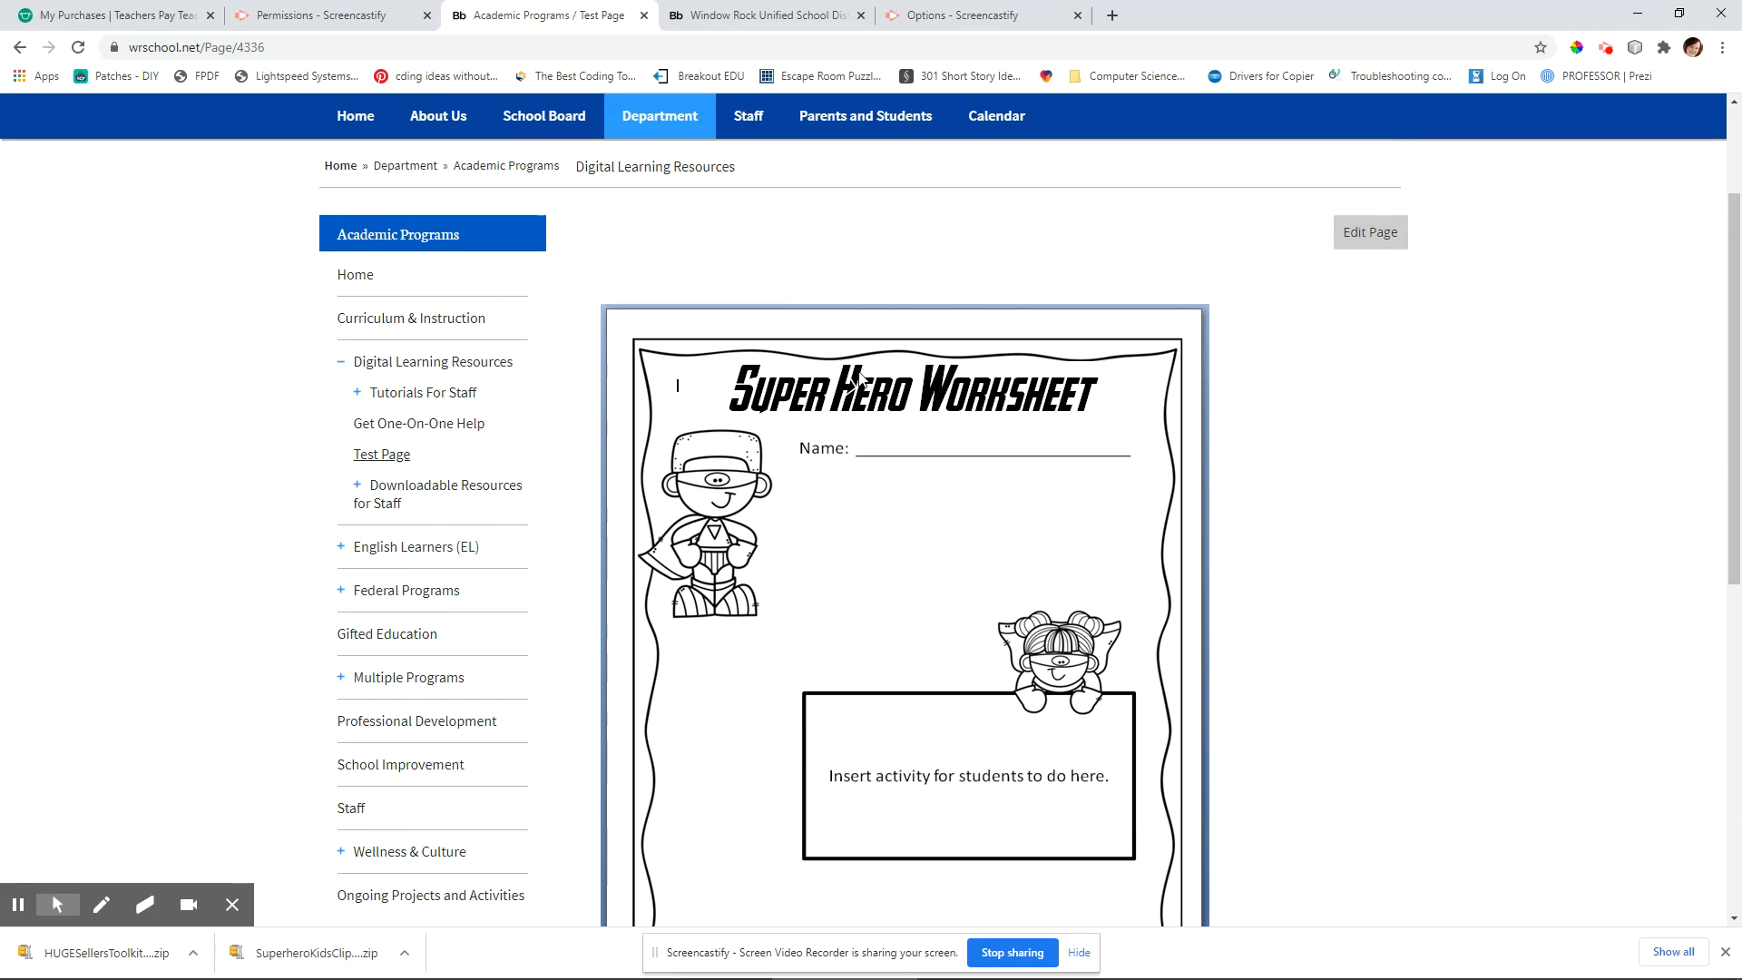
left_click(731, 7)
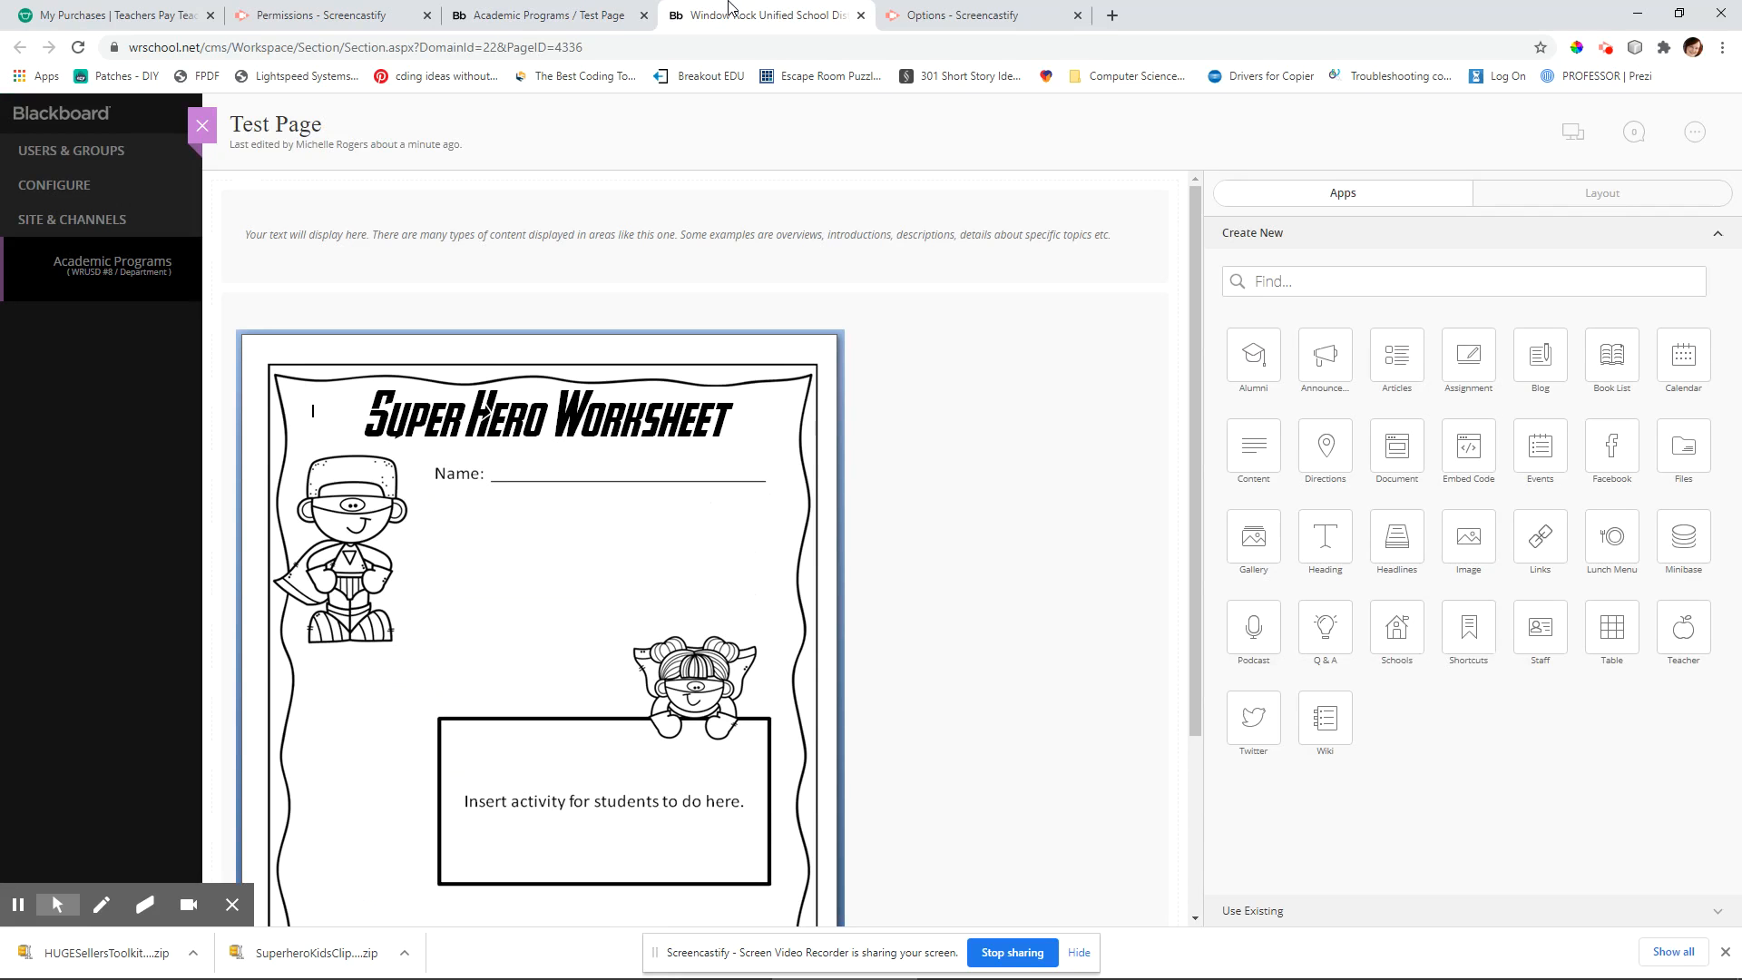
left_click(549, 15)
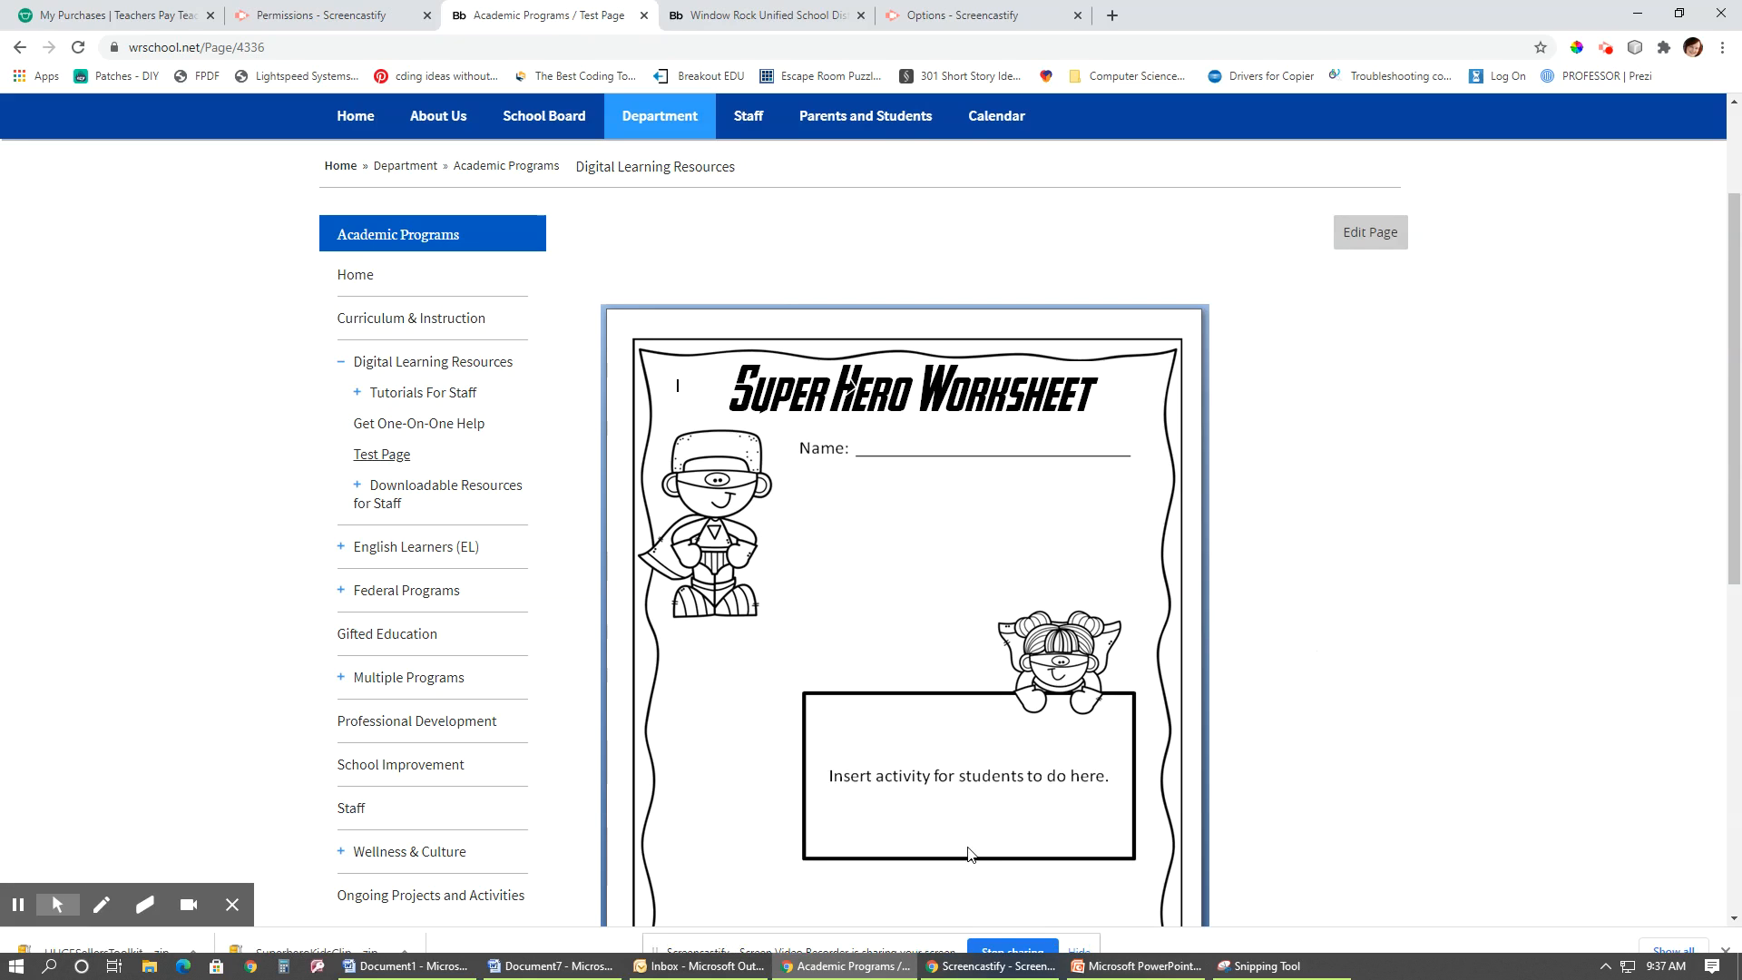
Switch to Document7 in Word and delete the worksheet's border, artwork and title text box to clear the page
left_click(540, 967)
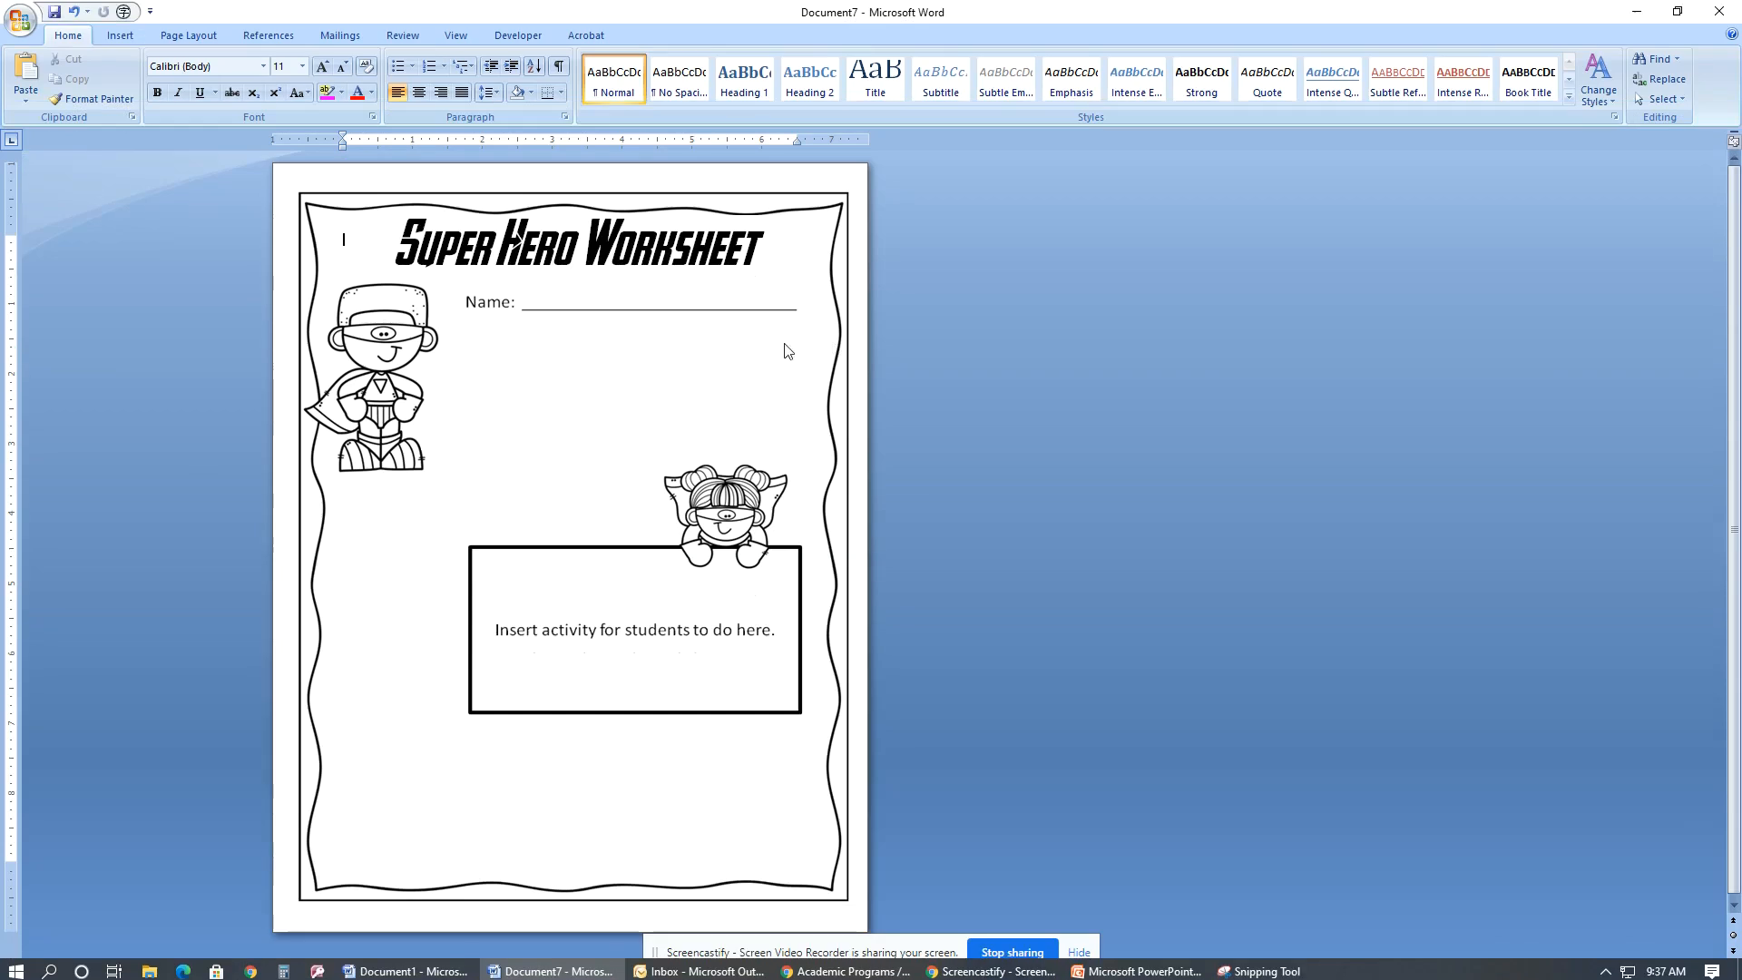
left_click(606, 236)
key("Delete")
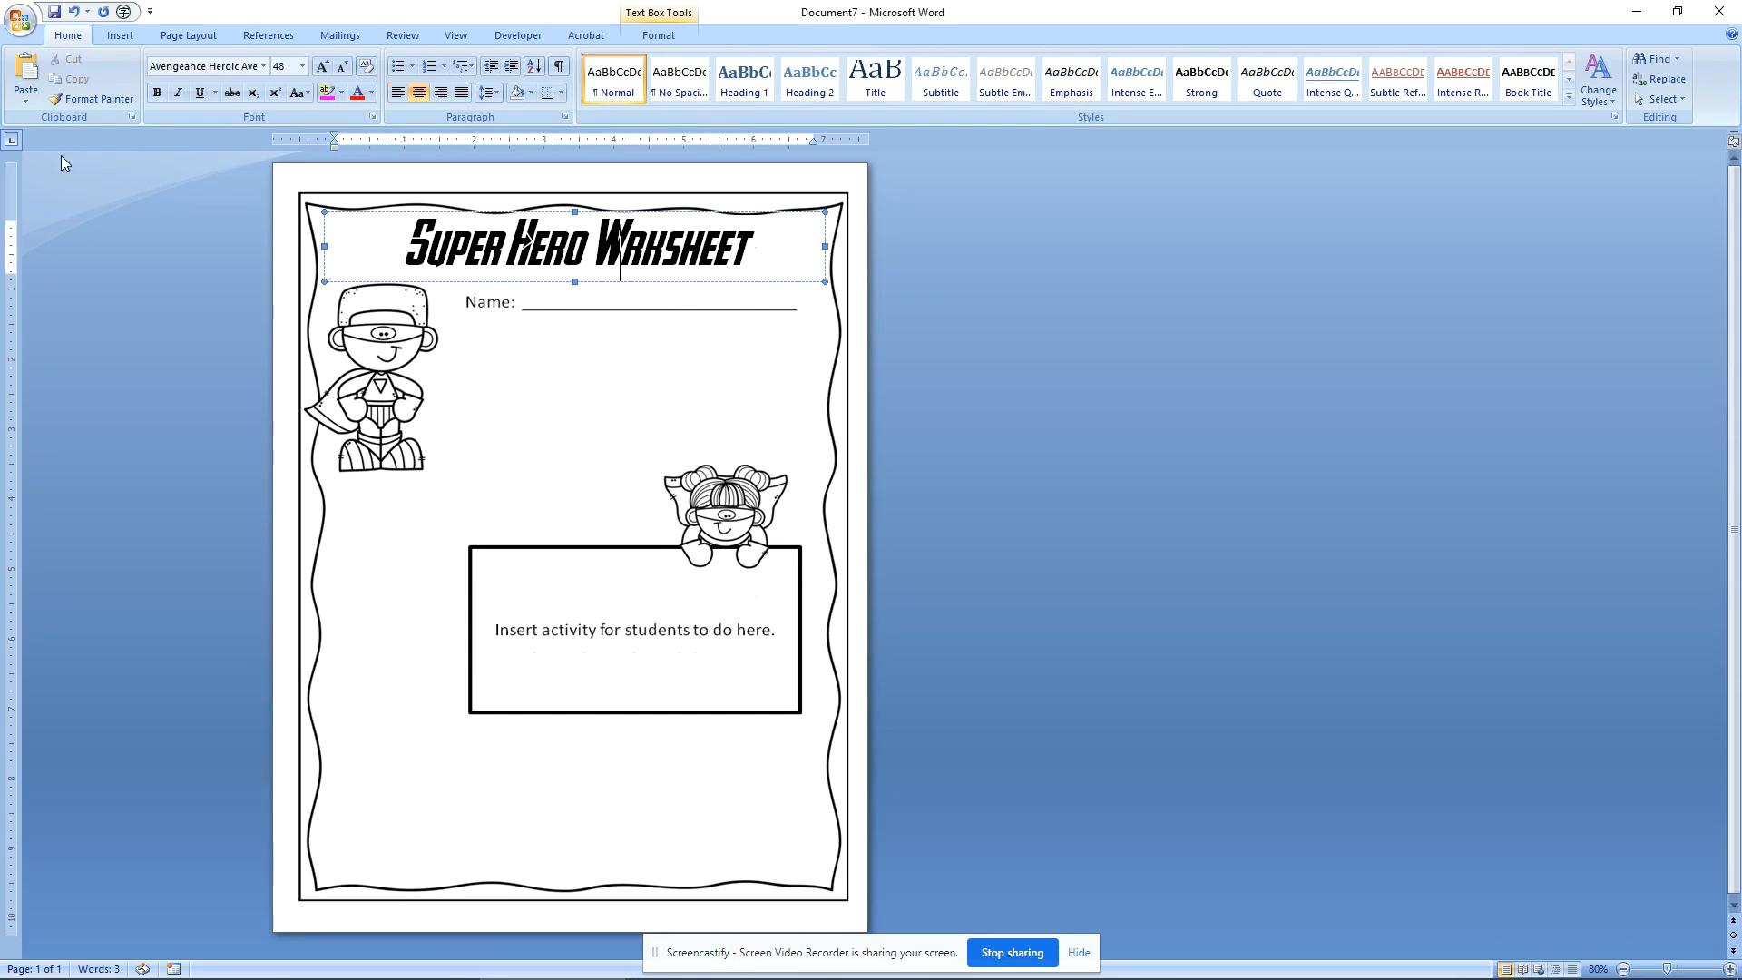
left_click(215, 180)
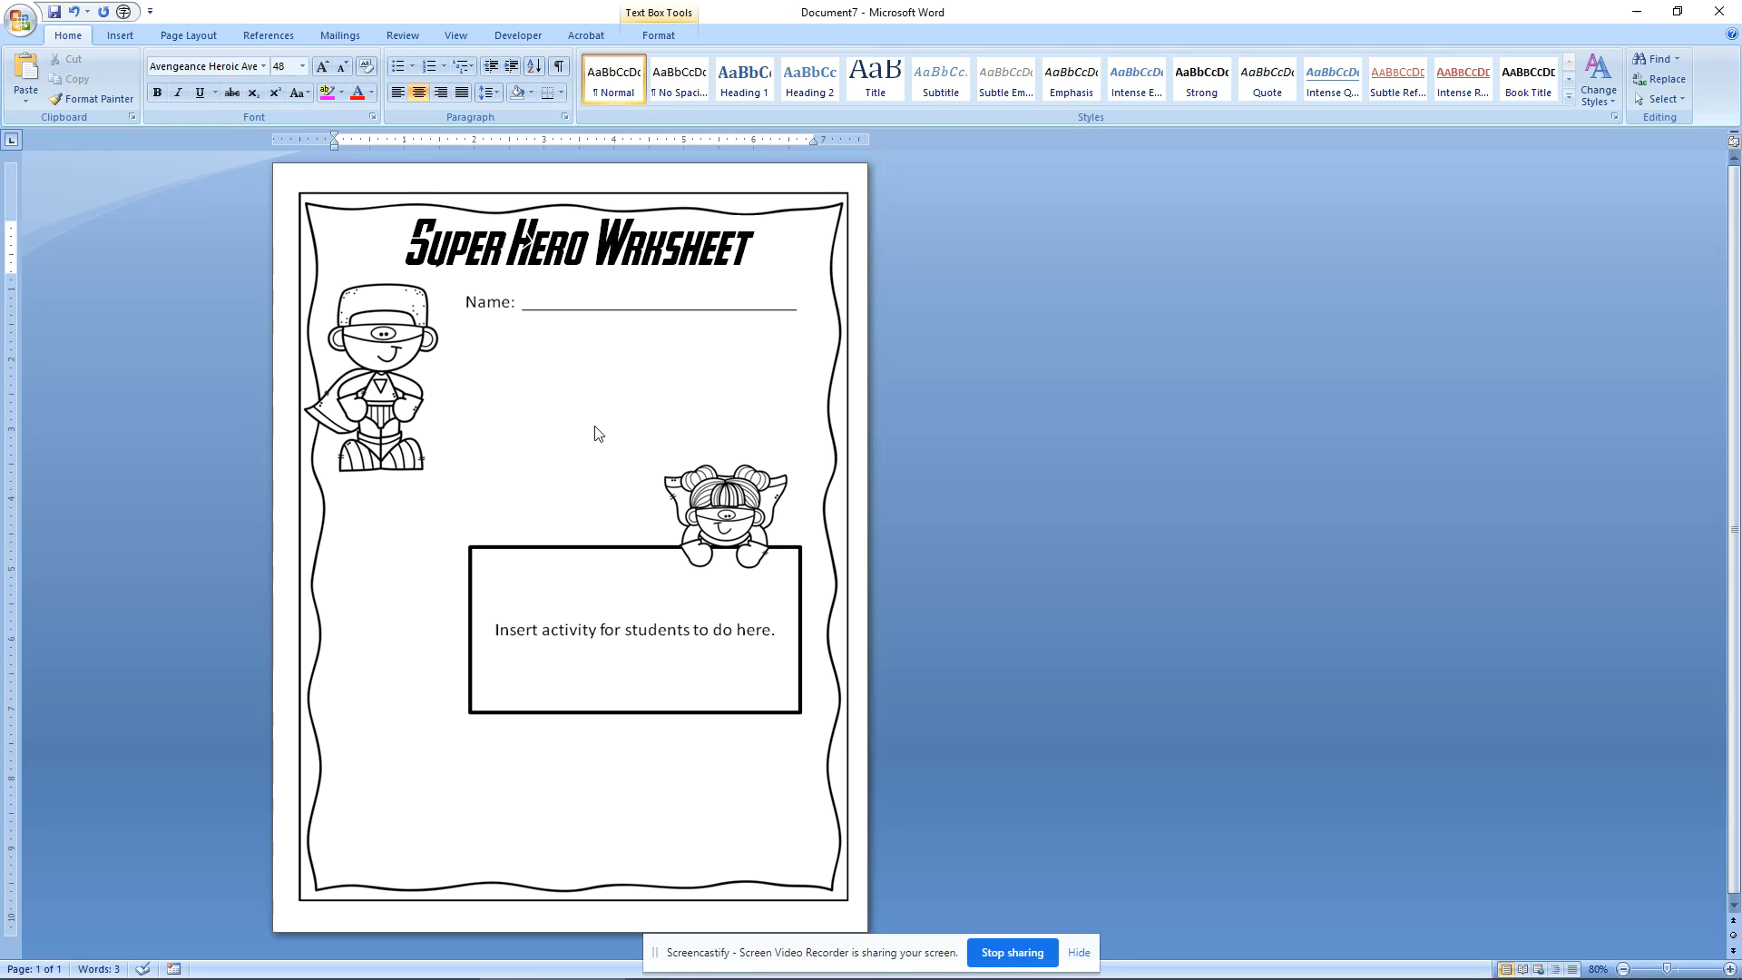
left_click(846, 606)
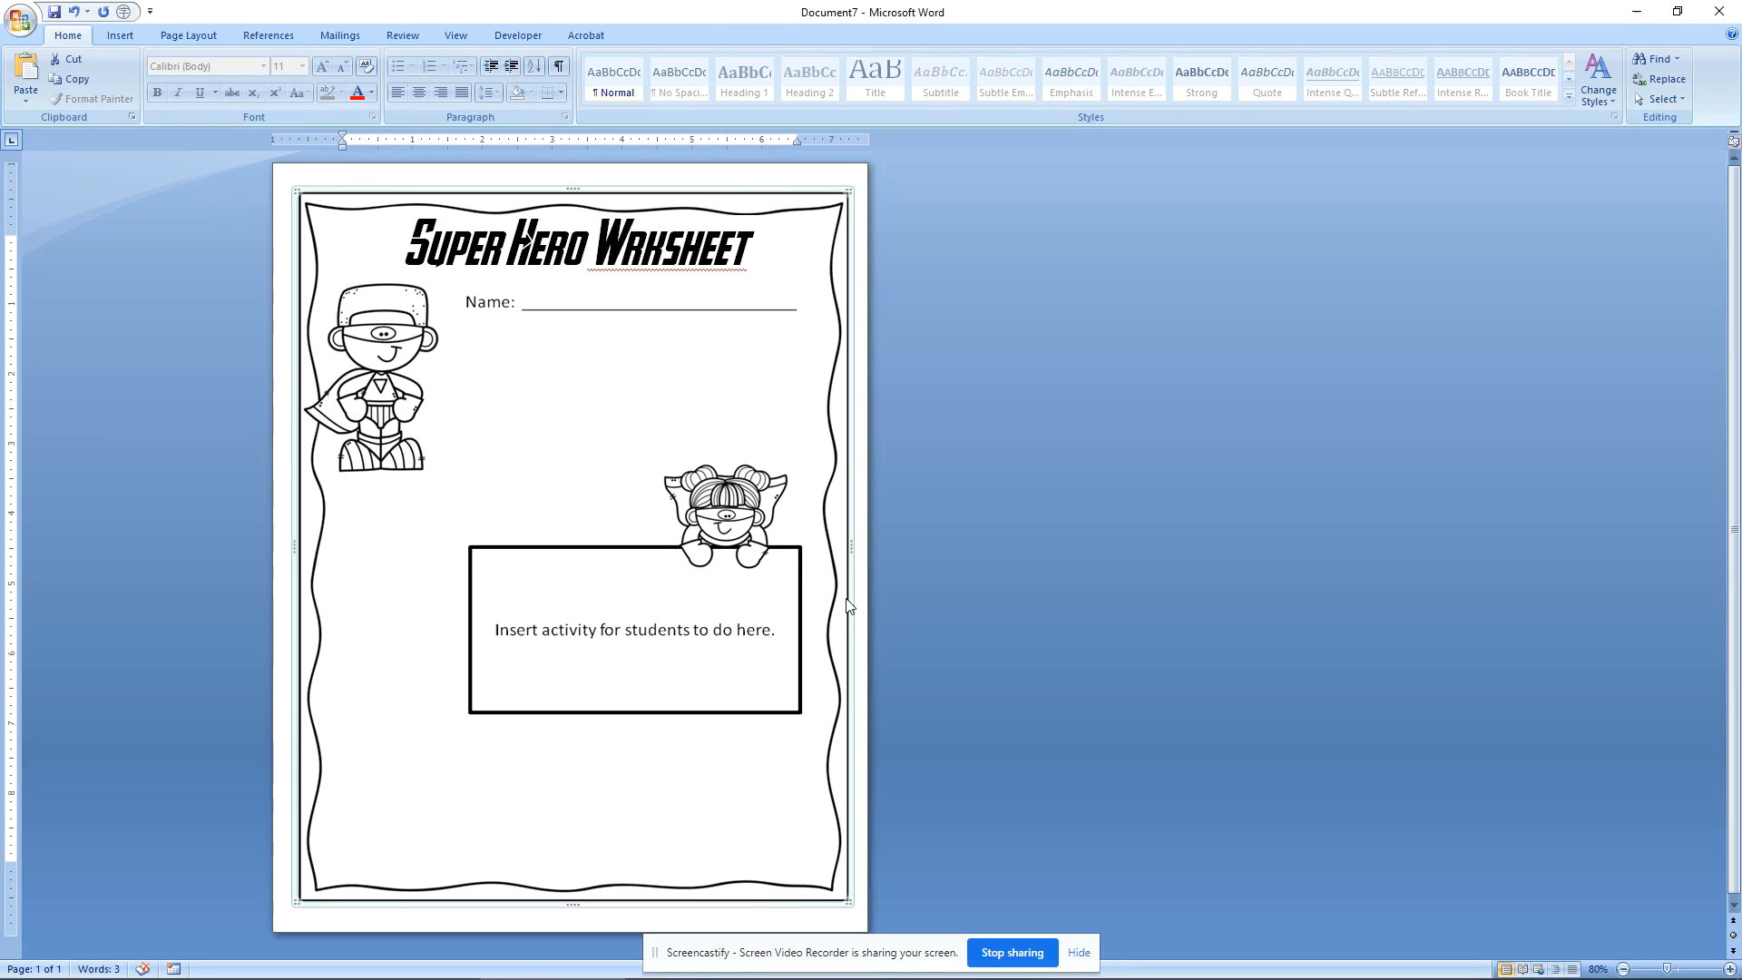
key("Delete")
left_click(630, 213)
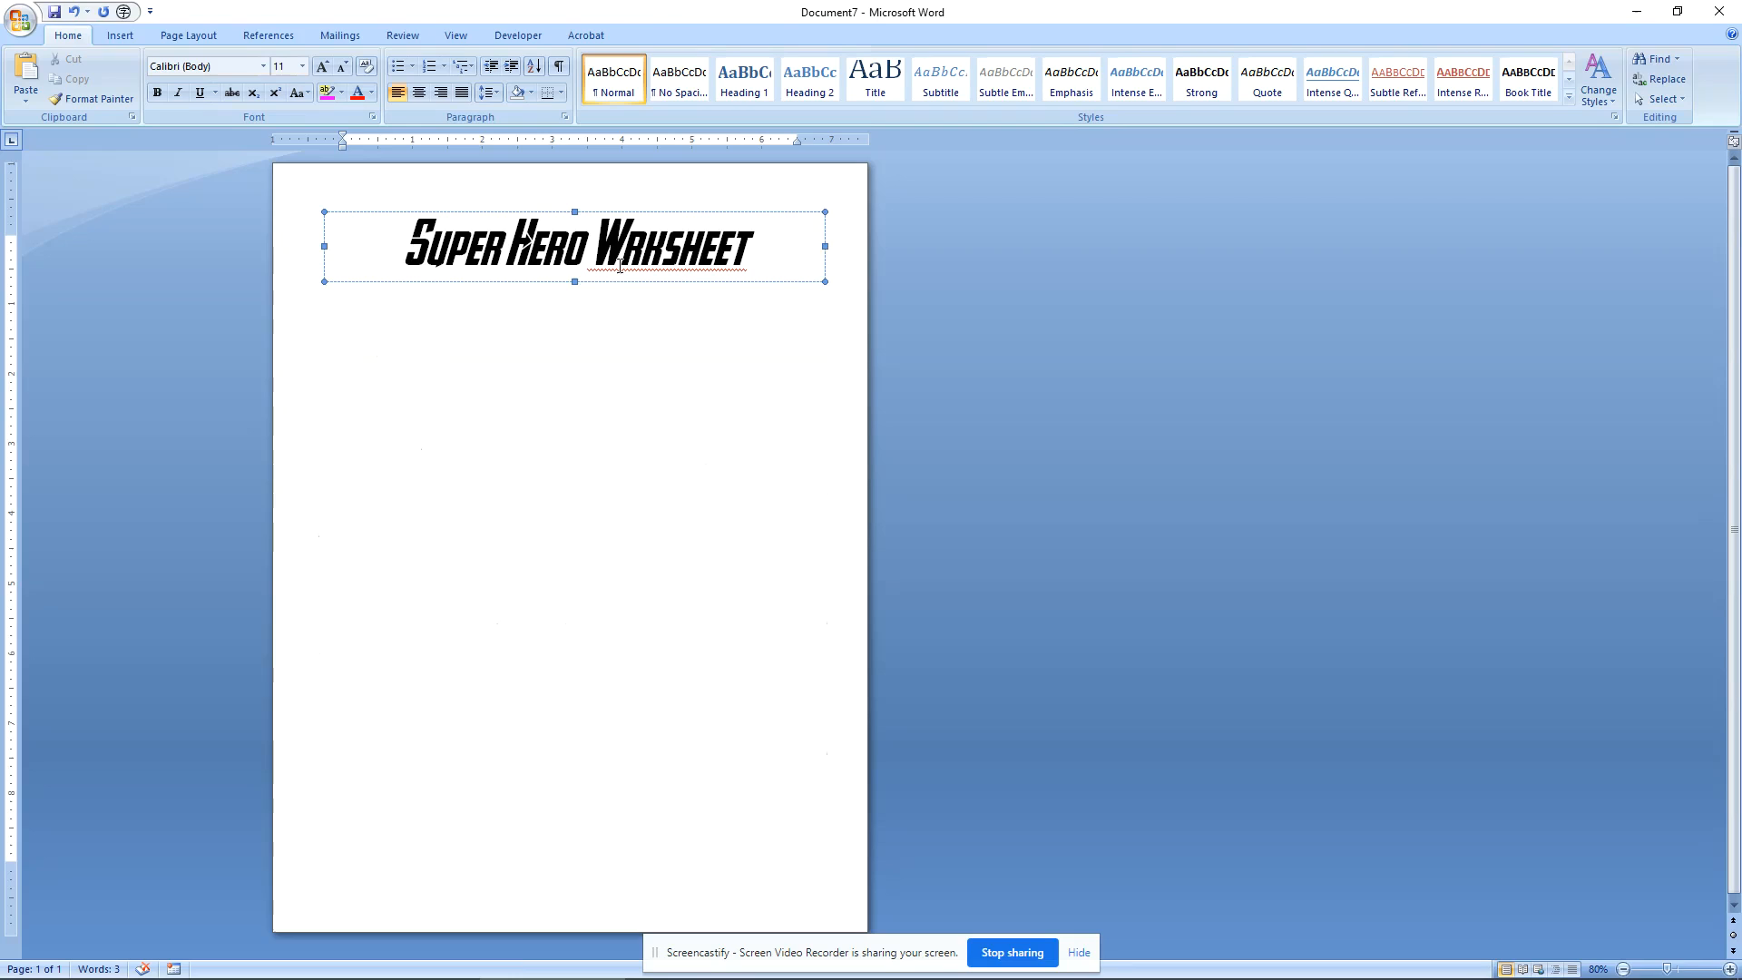
key("Delete")
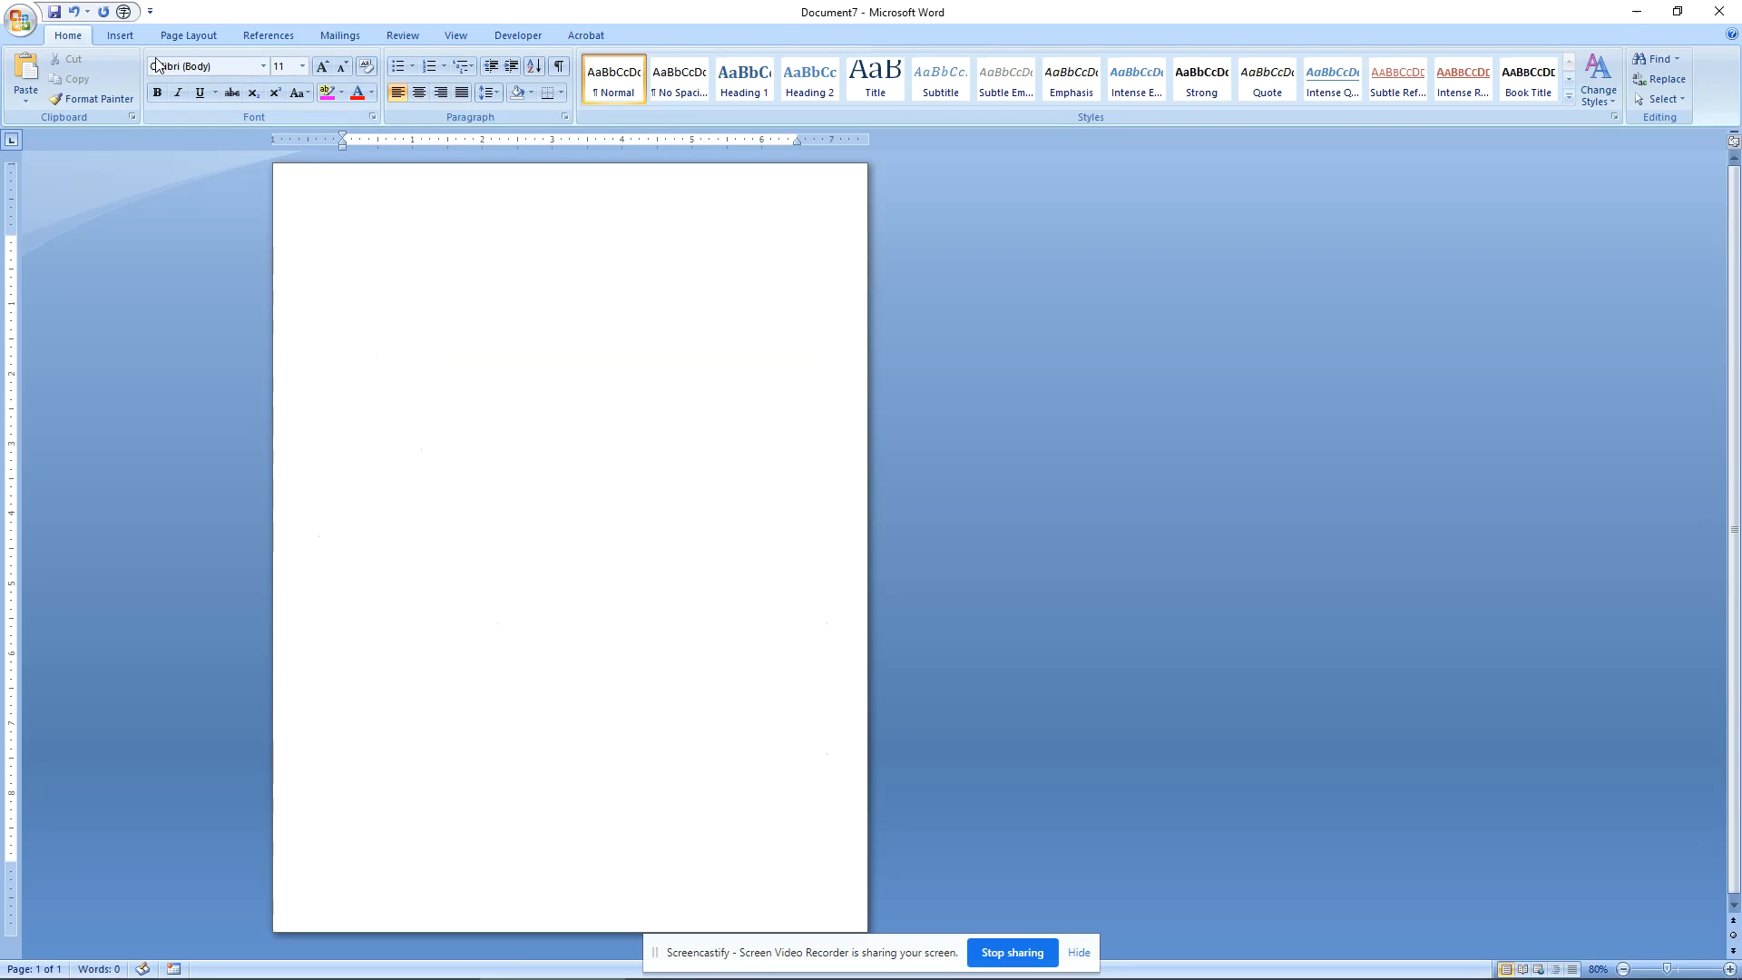
Set the text font to AvenirNext LT Pro Regular at size 14
left_click(122, 38)
scroll(191, 66, "up", 1)
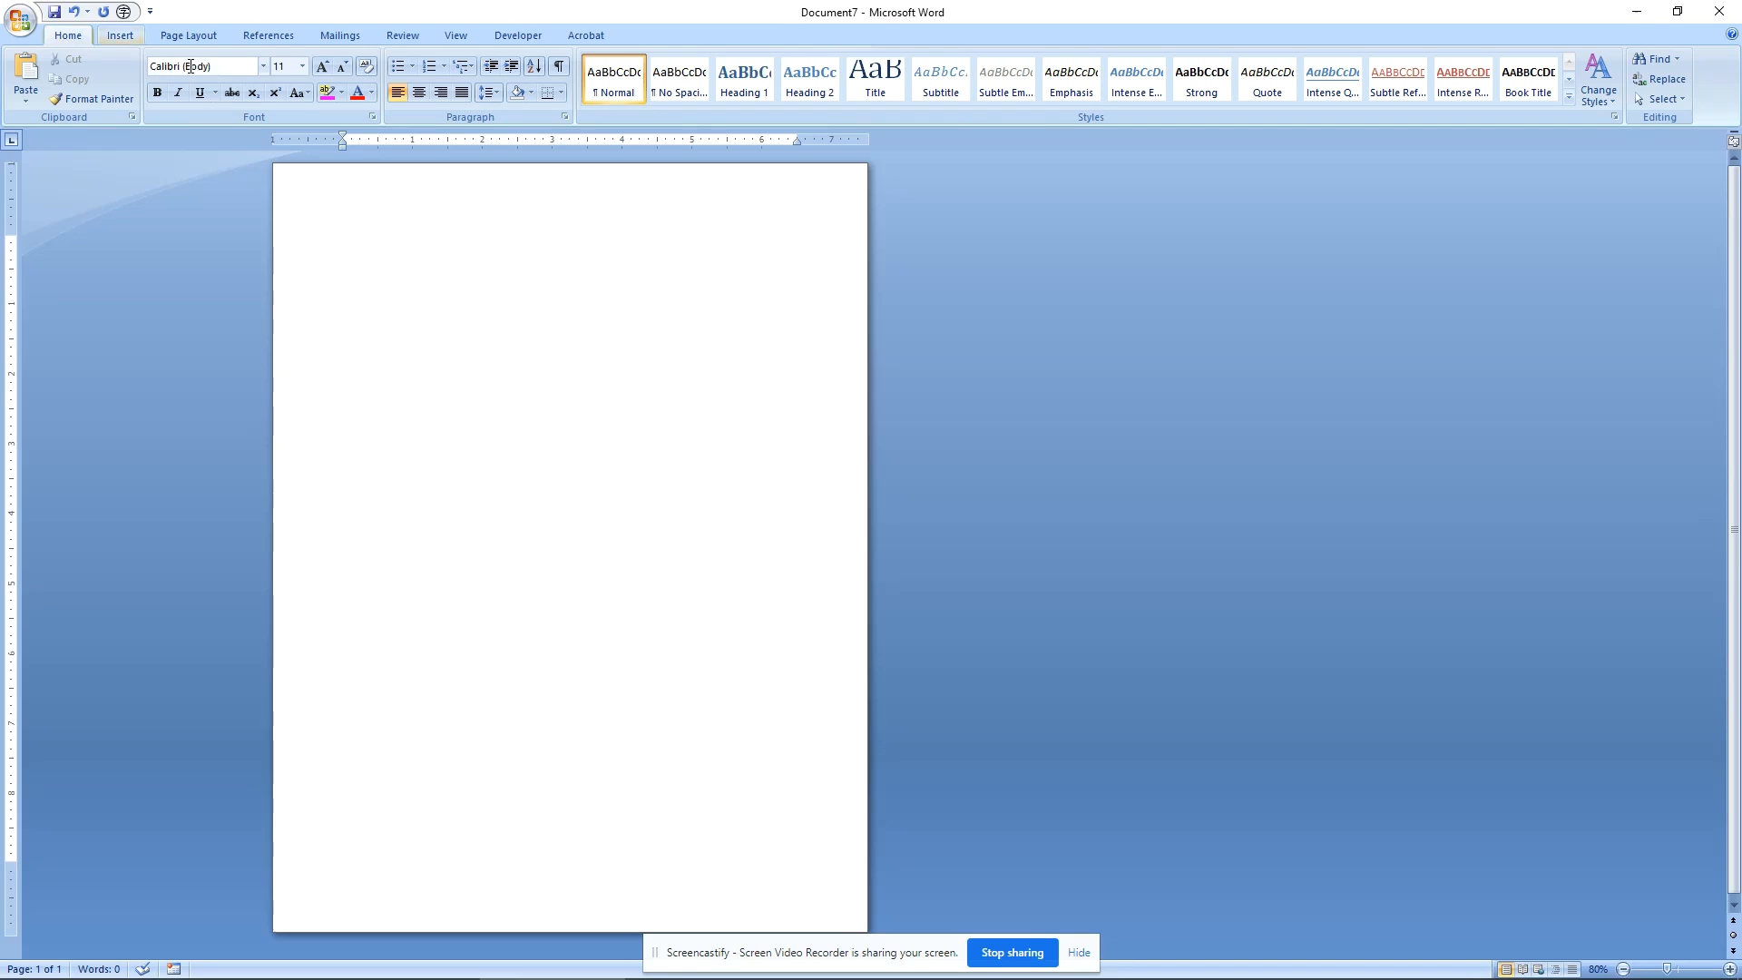
left_click(263, 67)
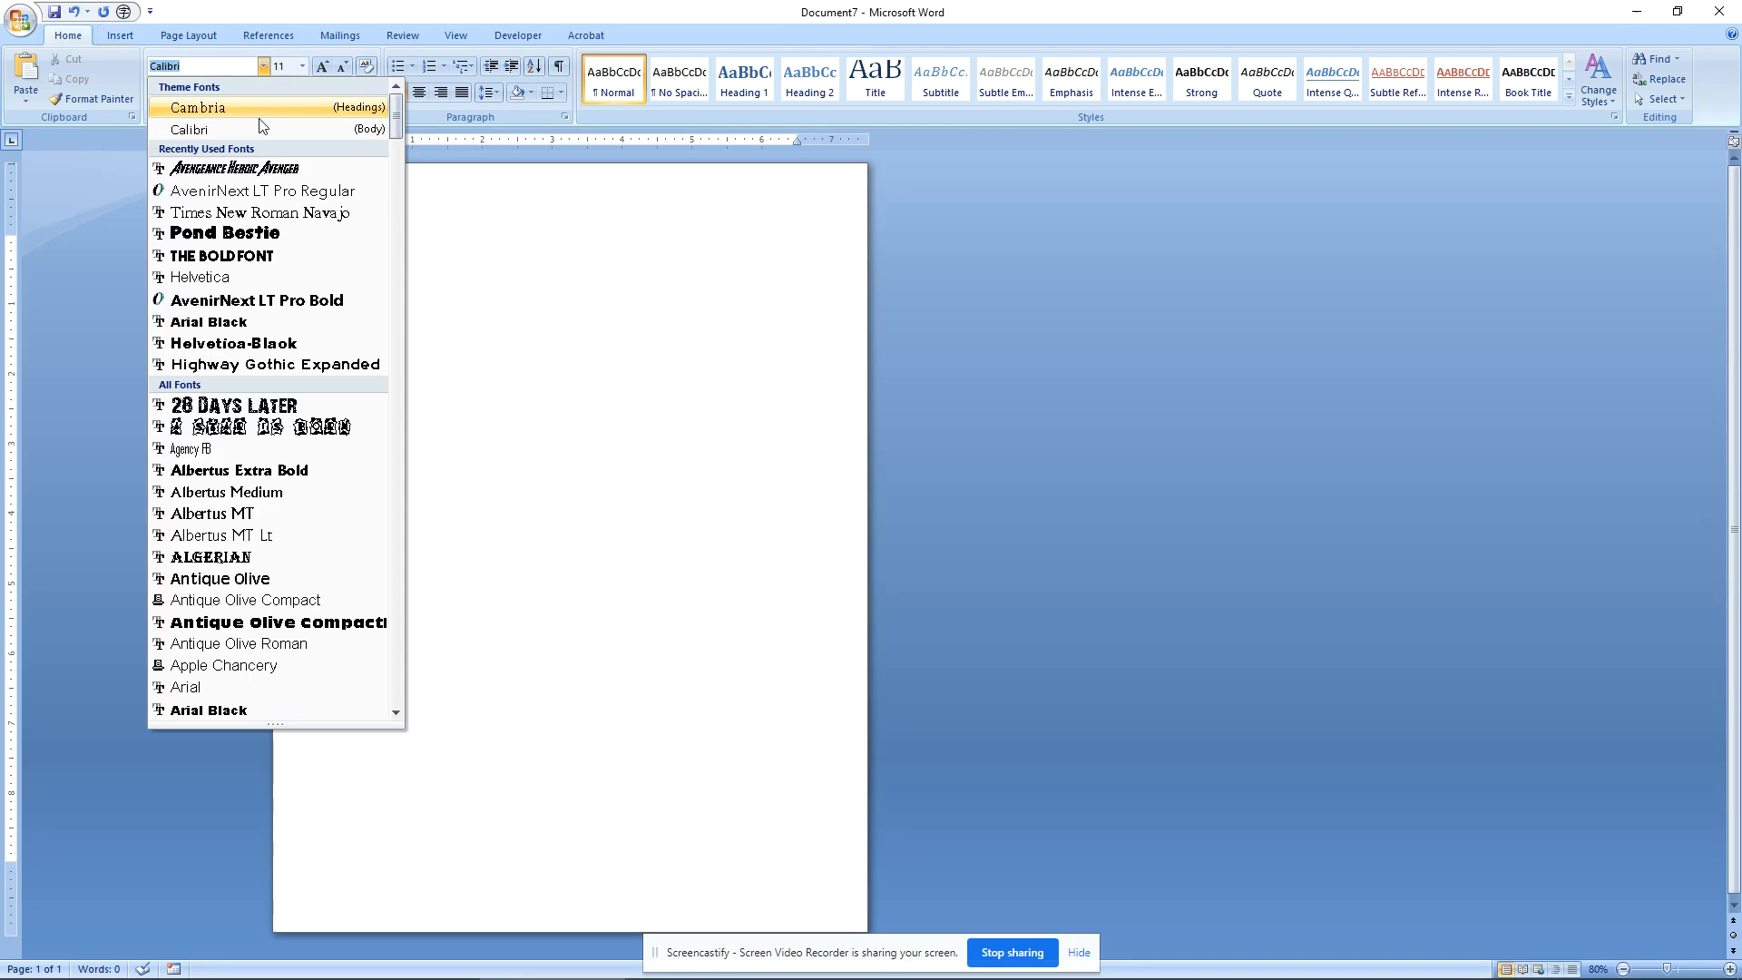
left_click(304, 194)
left_click(302, 66)
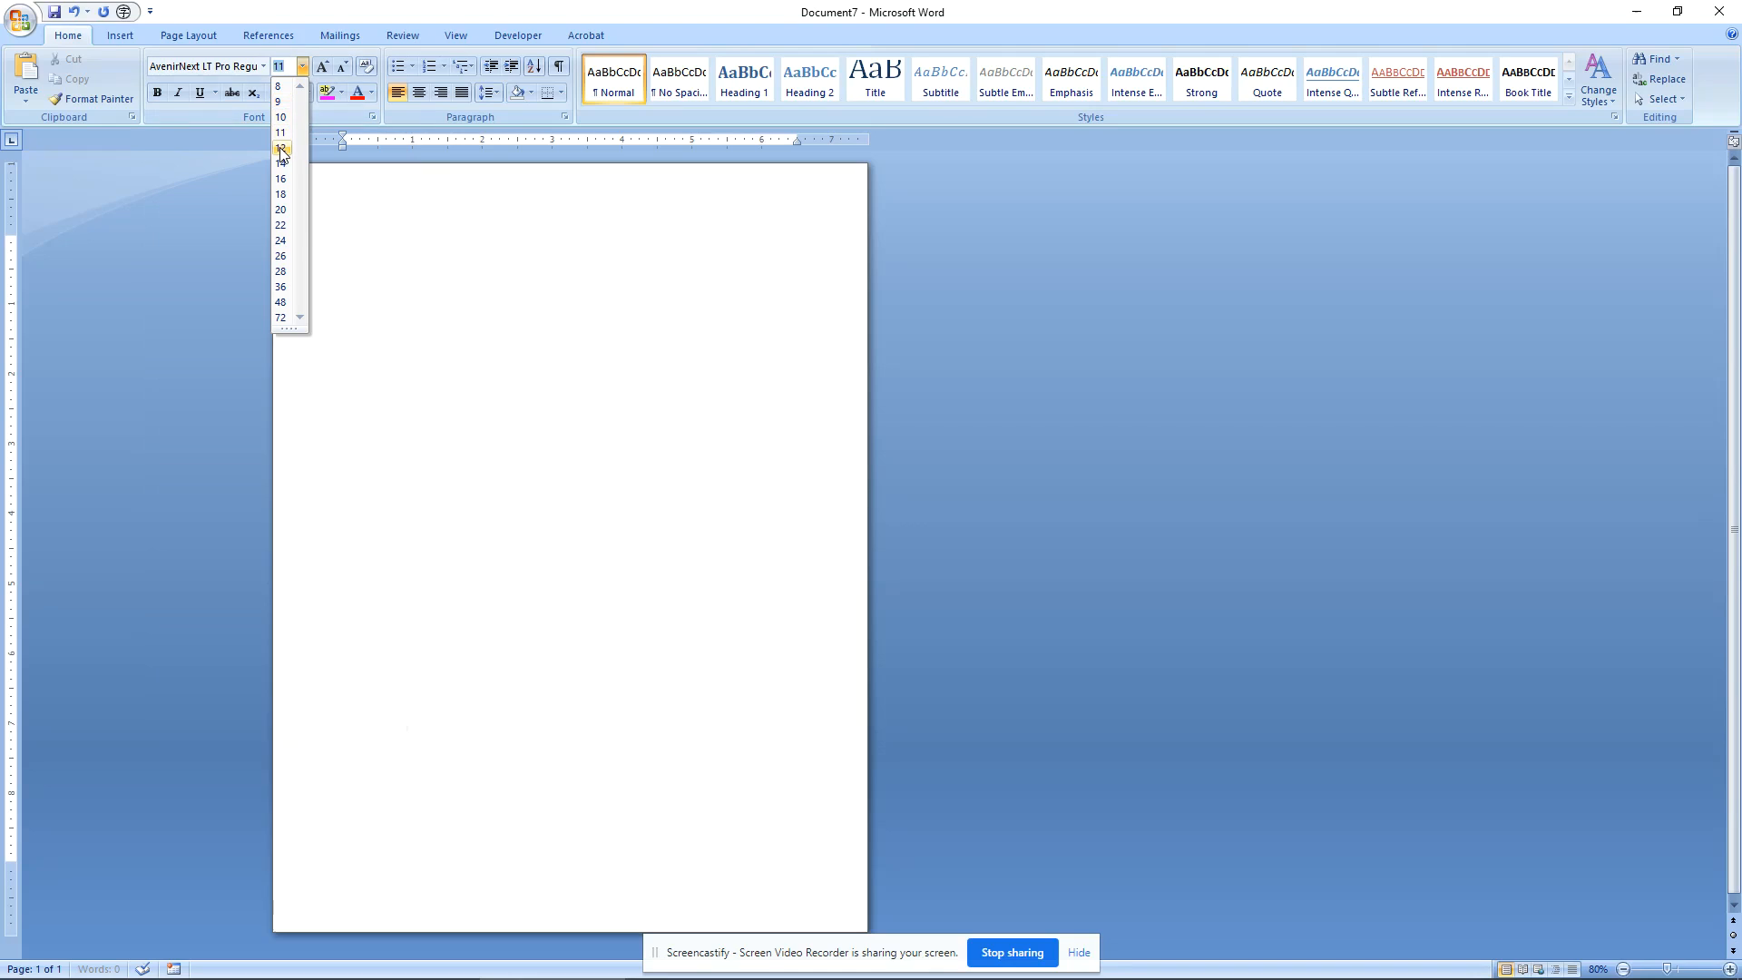
left_click(281, 163)
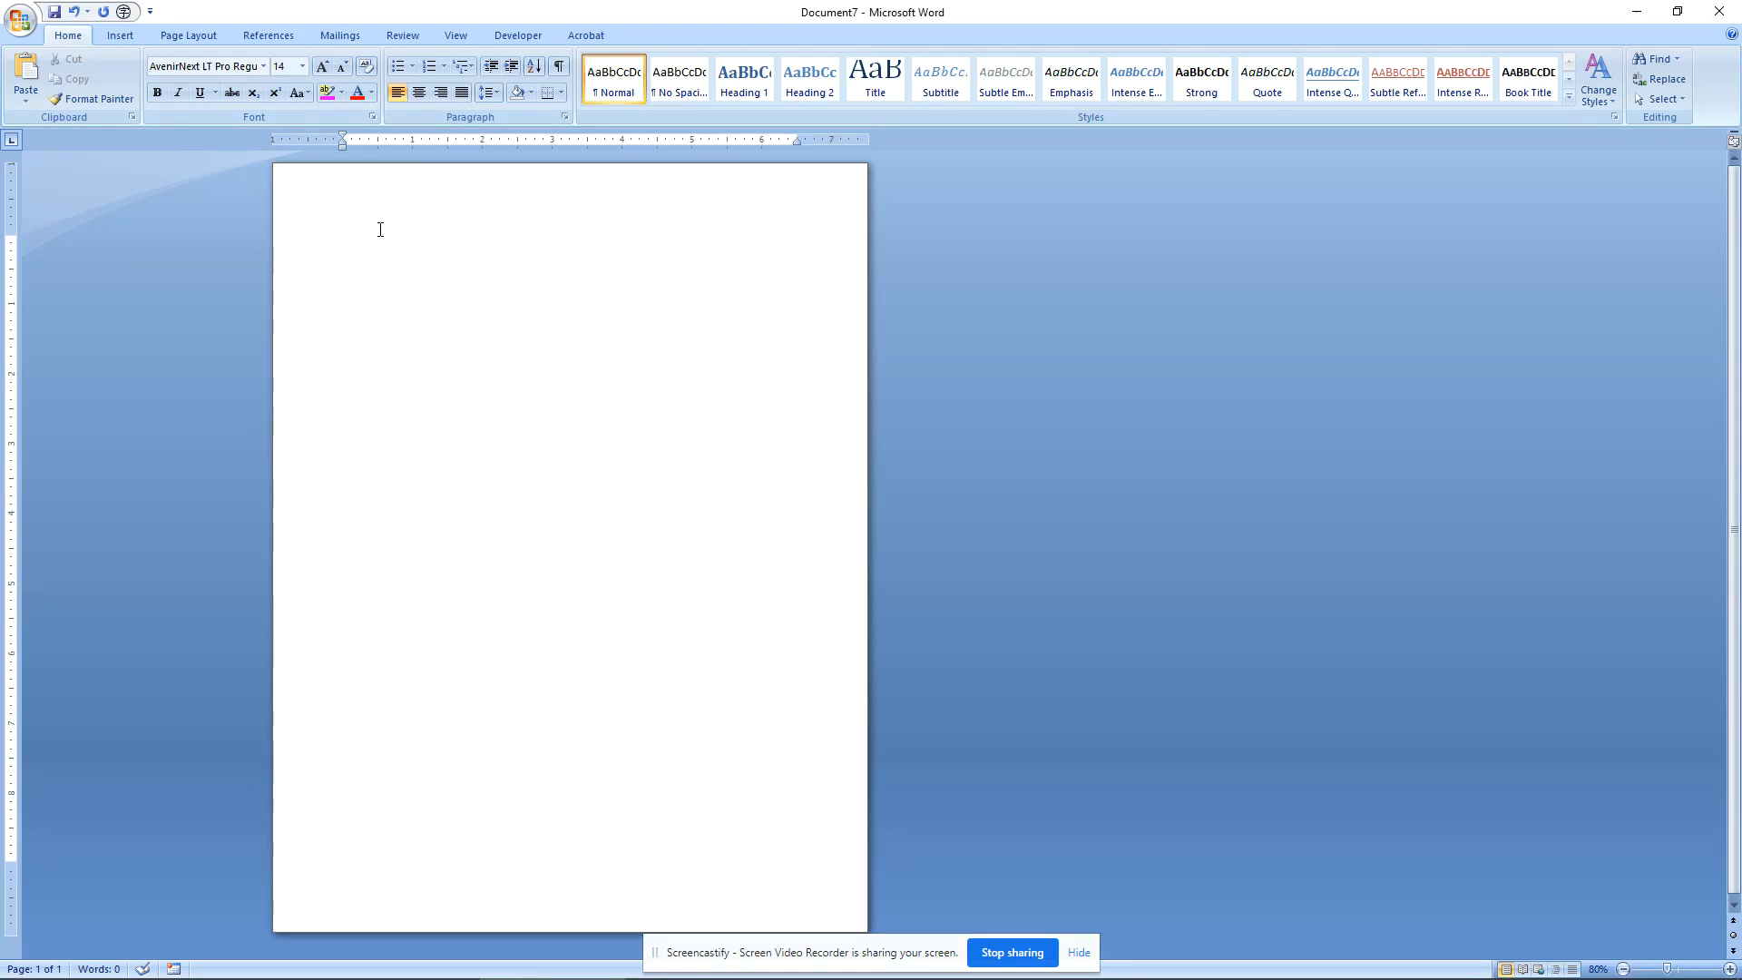
Write "I just want to type some text so that I can have something to upload into Blackboard. I wanted to show you that this same technique"
left_click(380, 230)
type("I just wante")
key("BackSpace")
type("to type some")
key("BackSpace")
type("me text so that I can have")
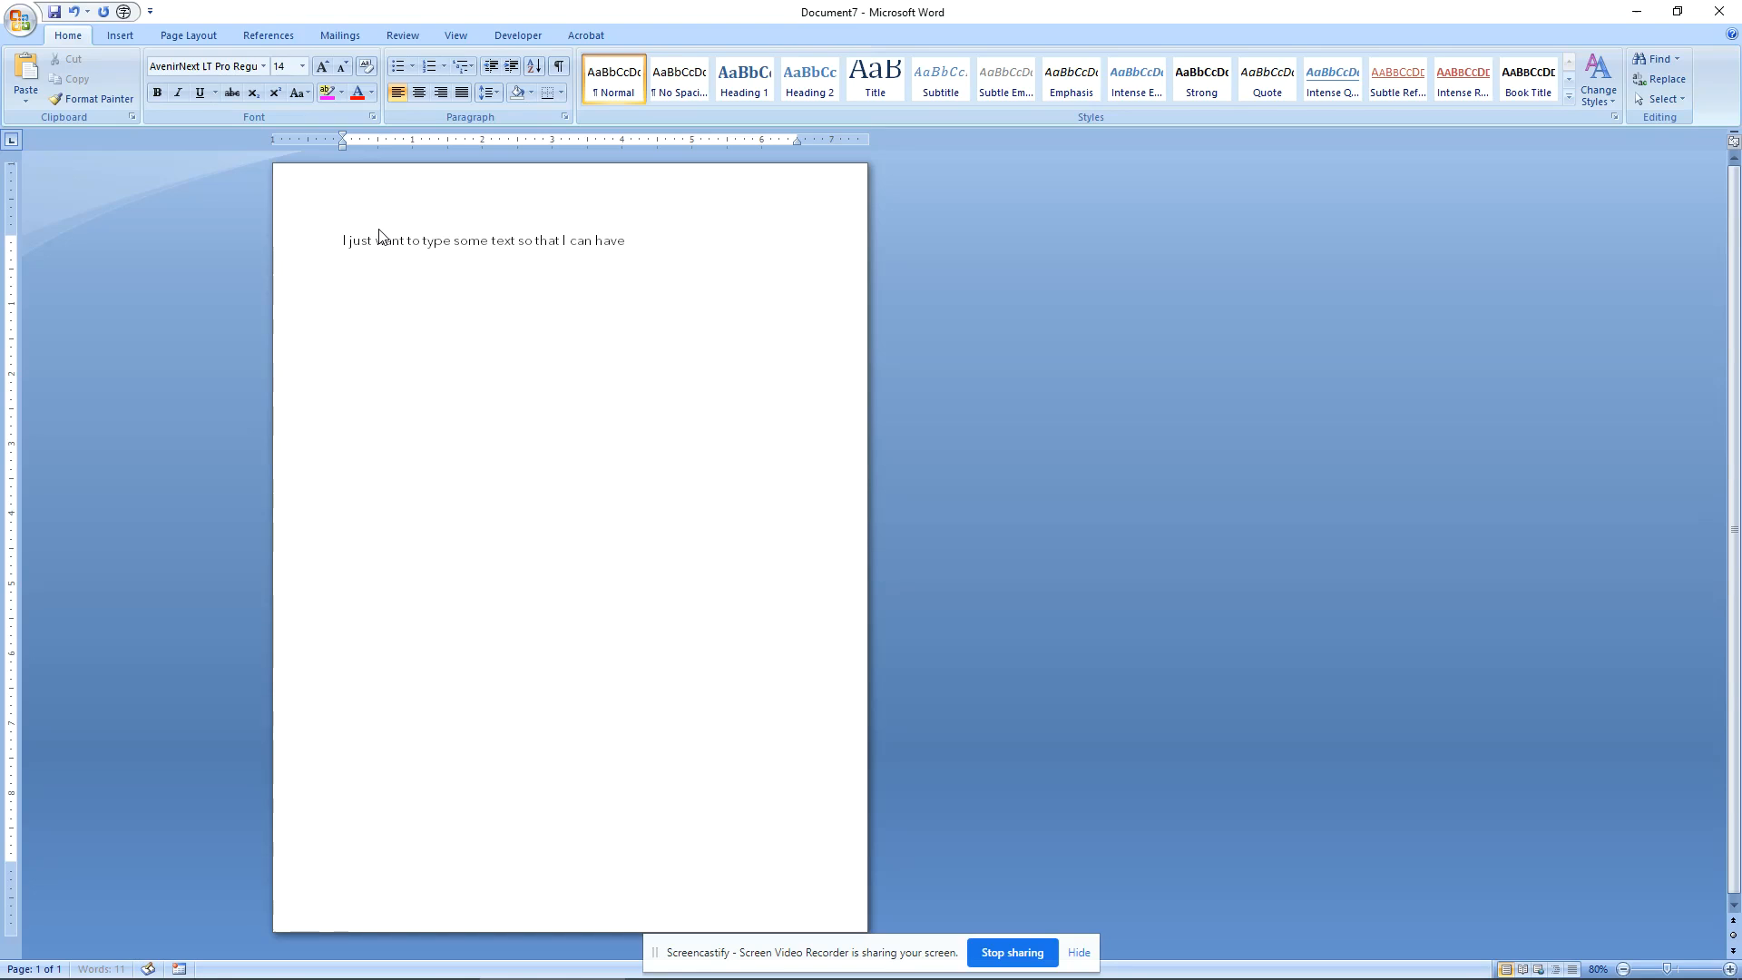
type(" something to upload")
type(" into Bl")
type("ackboard.  I wanted to show you that this same technique")
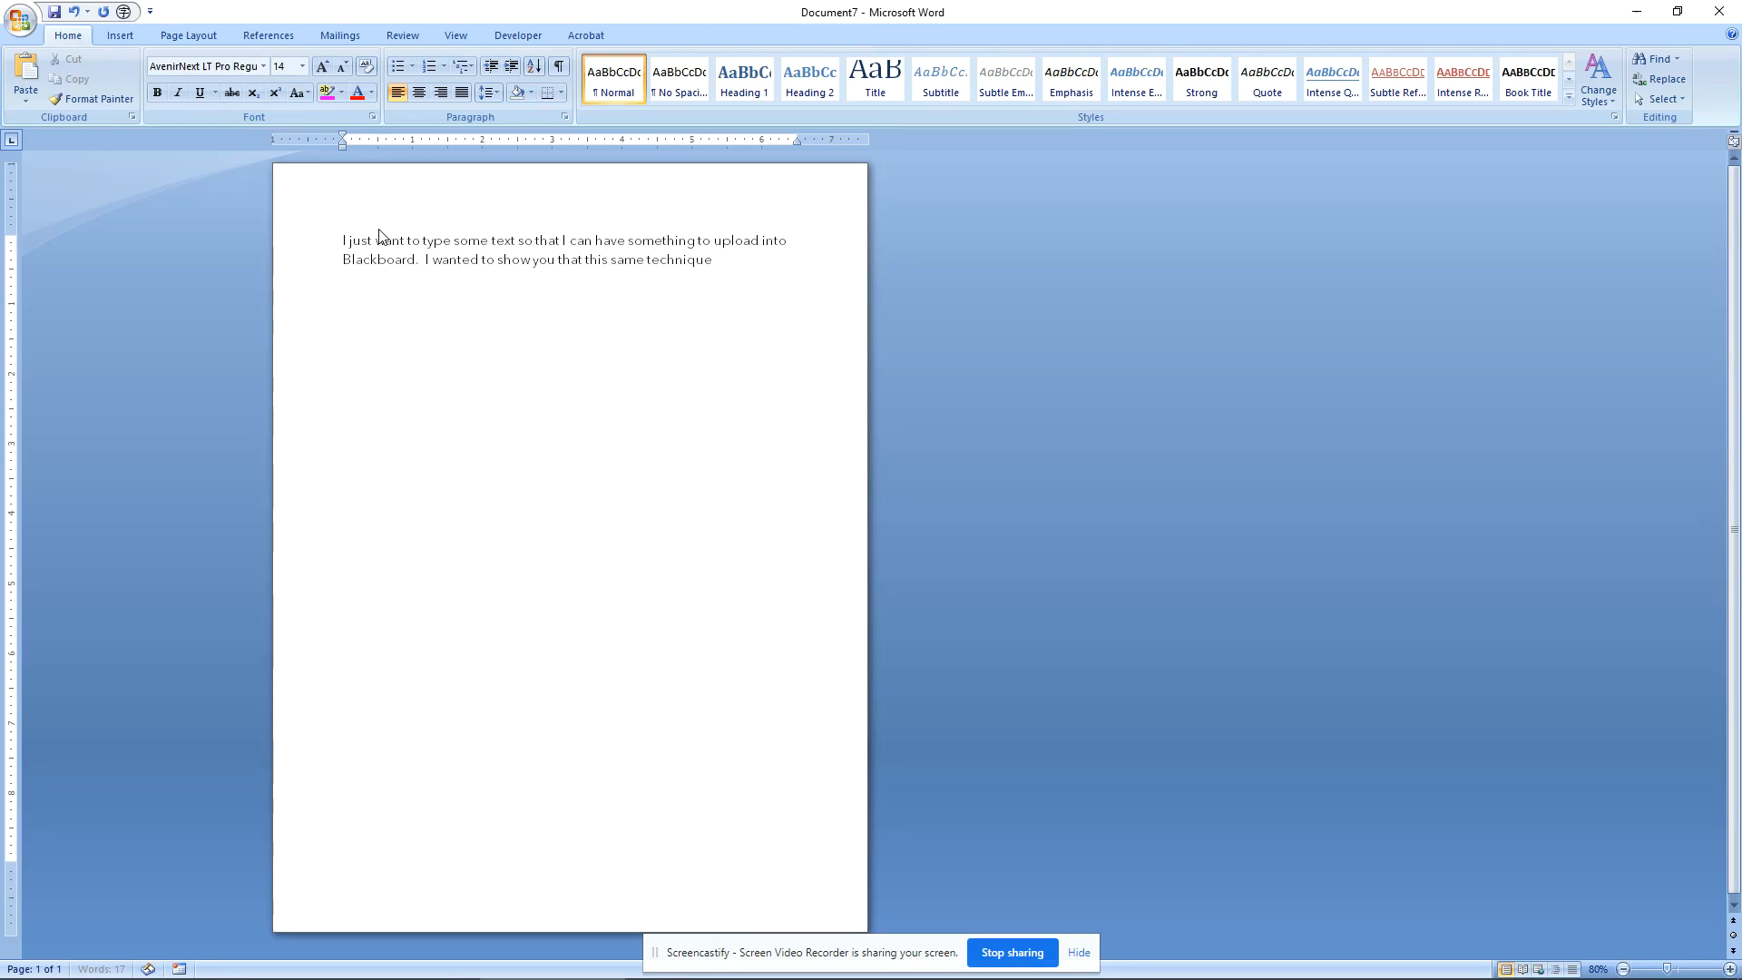
Continue with "also works with text. This means that you can use any font you have on your computer and you do not have to worry"
type(" also works with text.  T")
type("his means that you can use an")
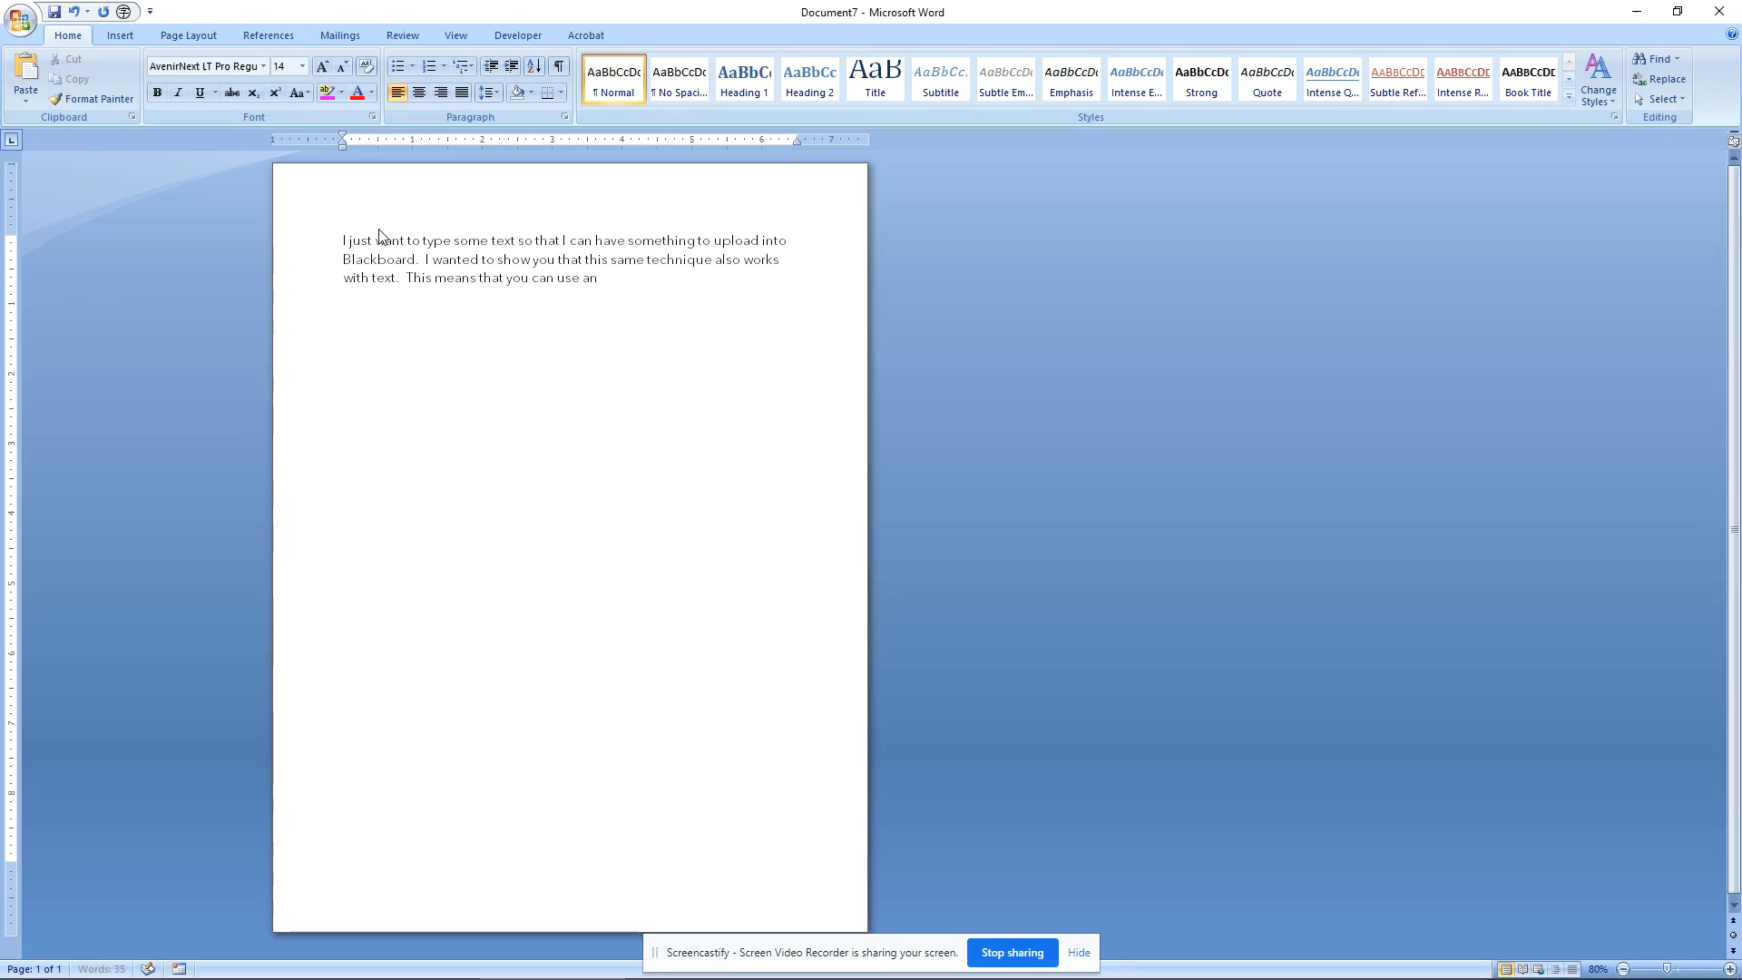
type("y font you")
type(" have on your compute")
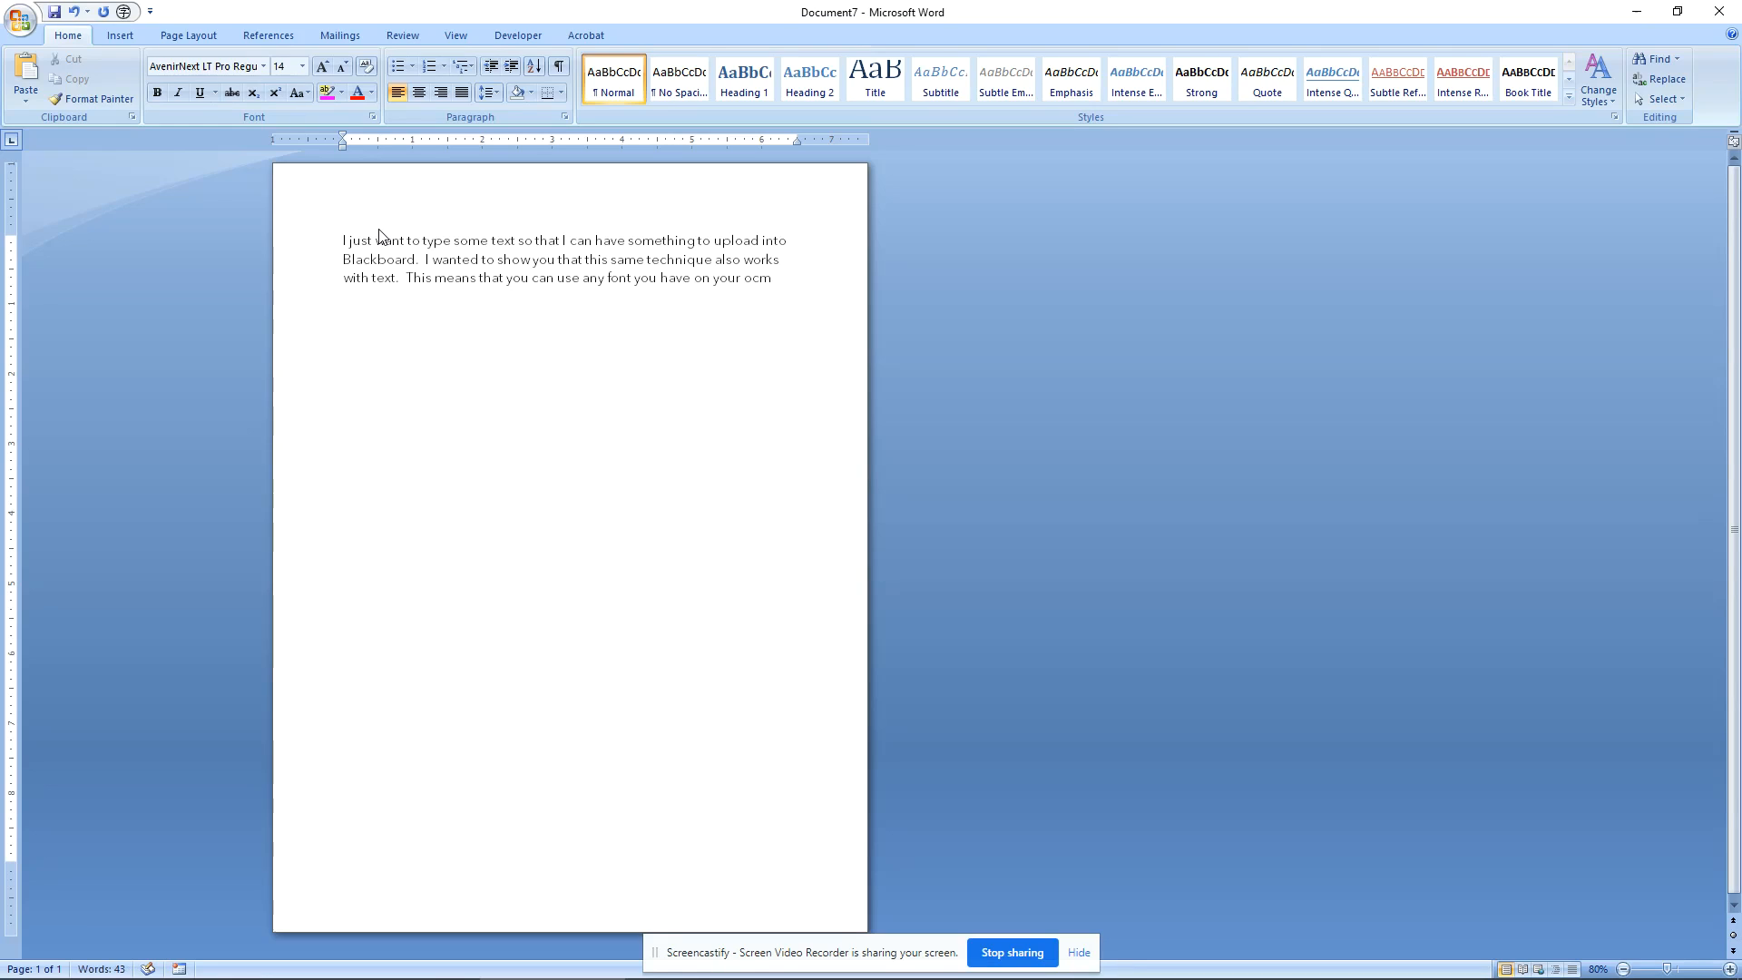
type("r and you do not have to worr")
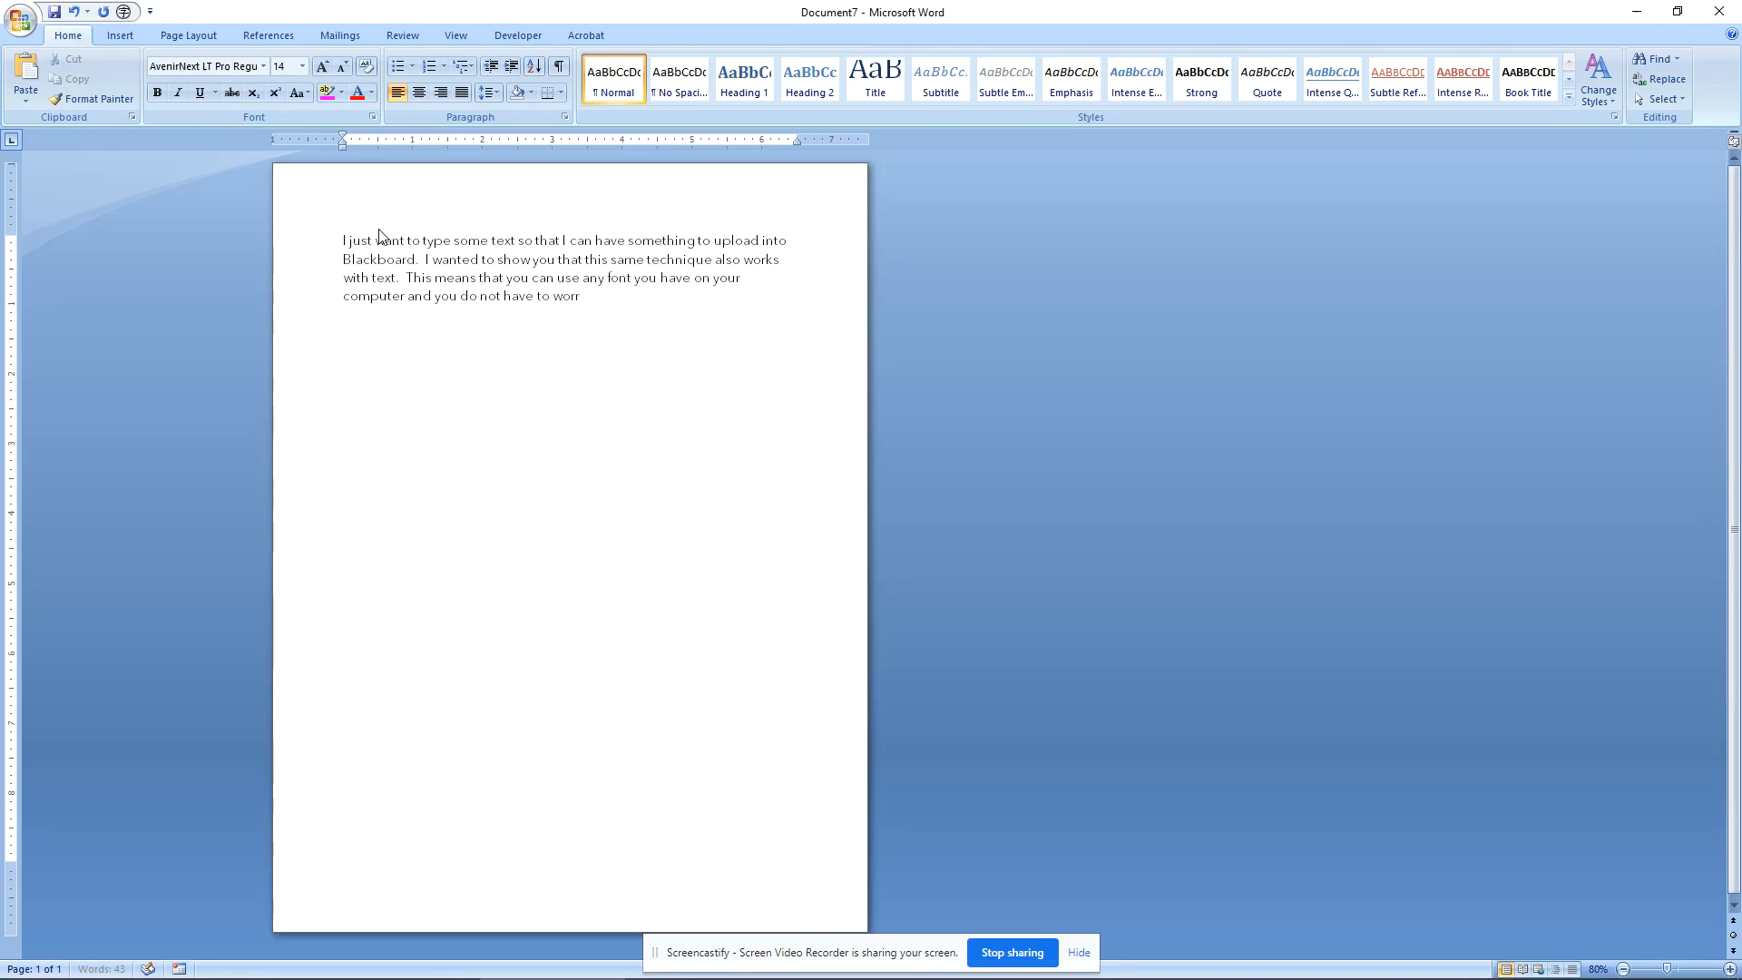
Complete the paragraph with "about whether the font is available in the program where you are trying to upload."
type("y about whether the font is availa")
type("ble in")
type(" the program where you are trying to upload.")
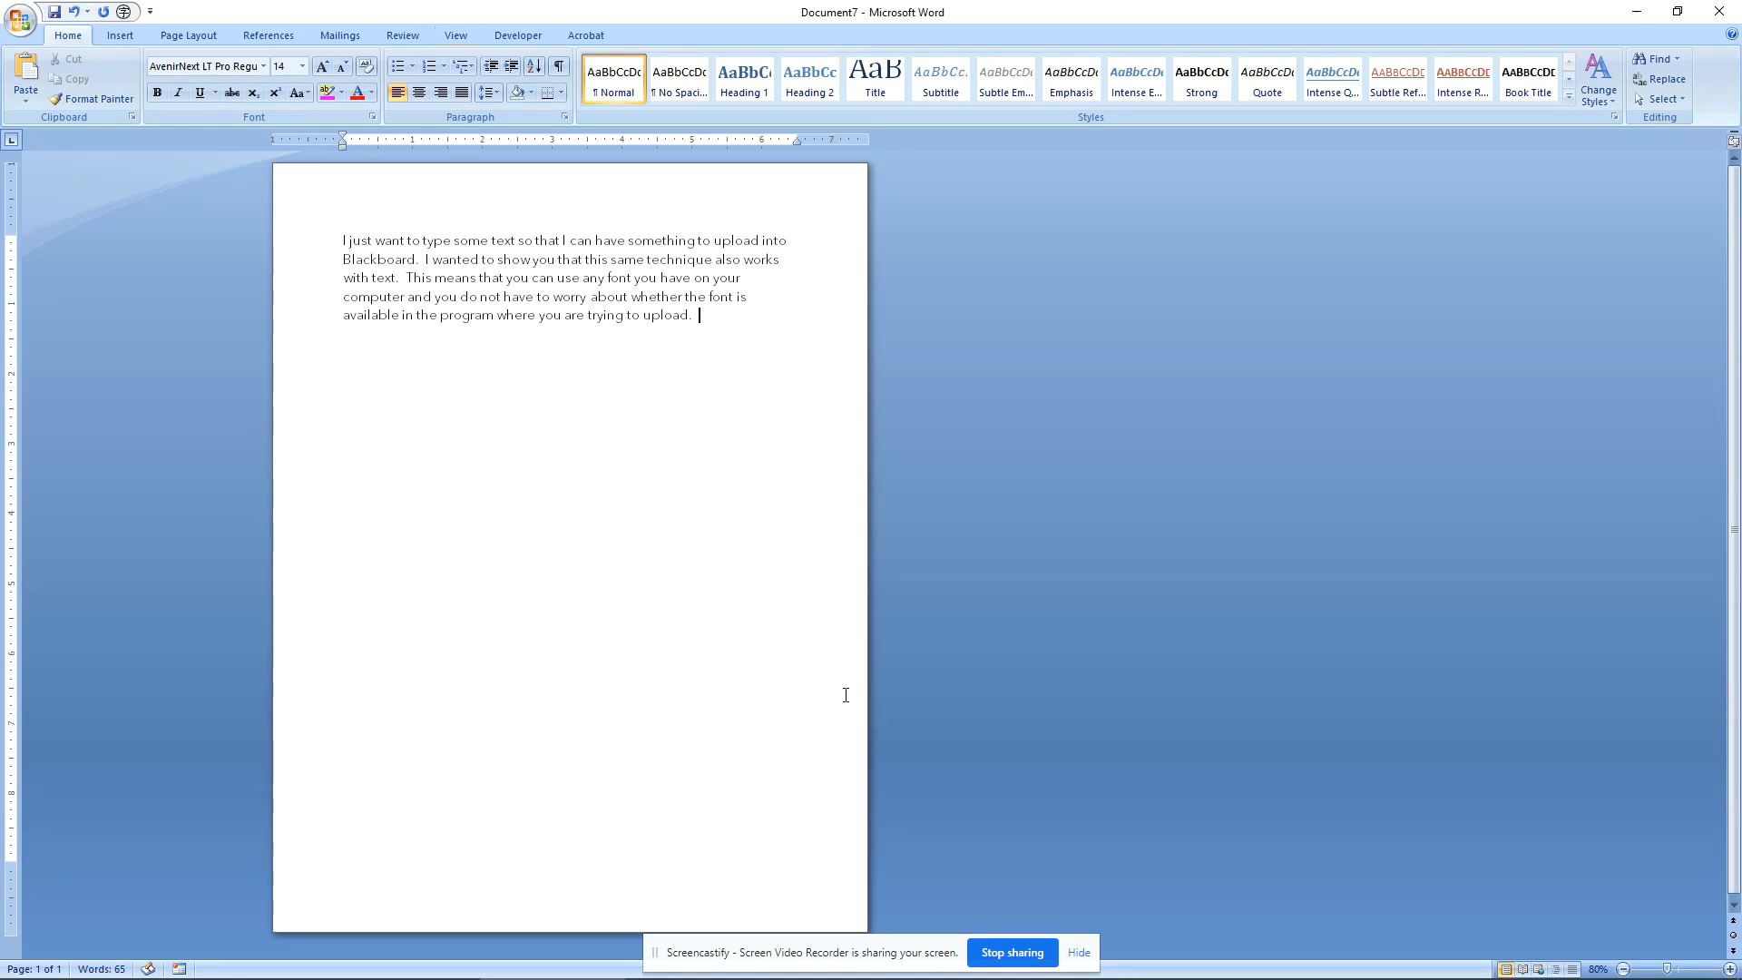
left_click(1265, 965)
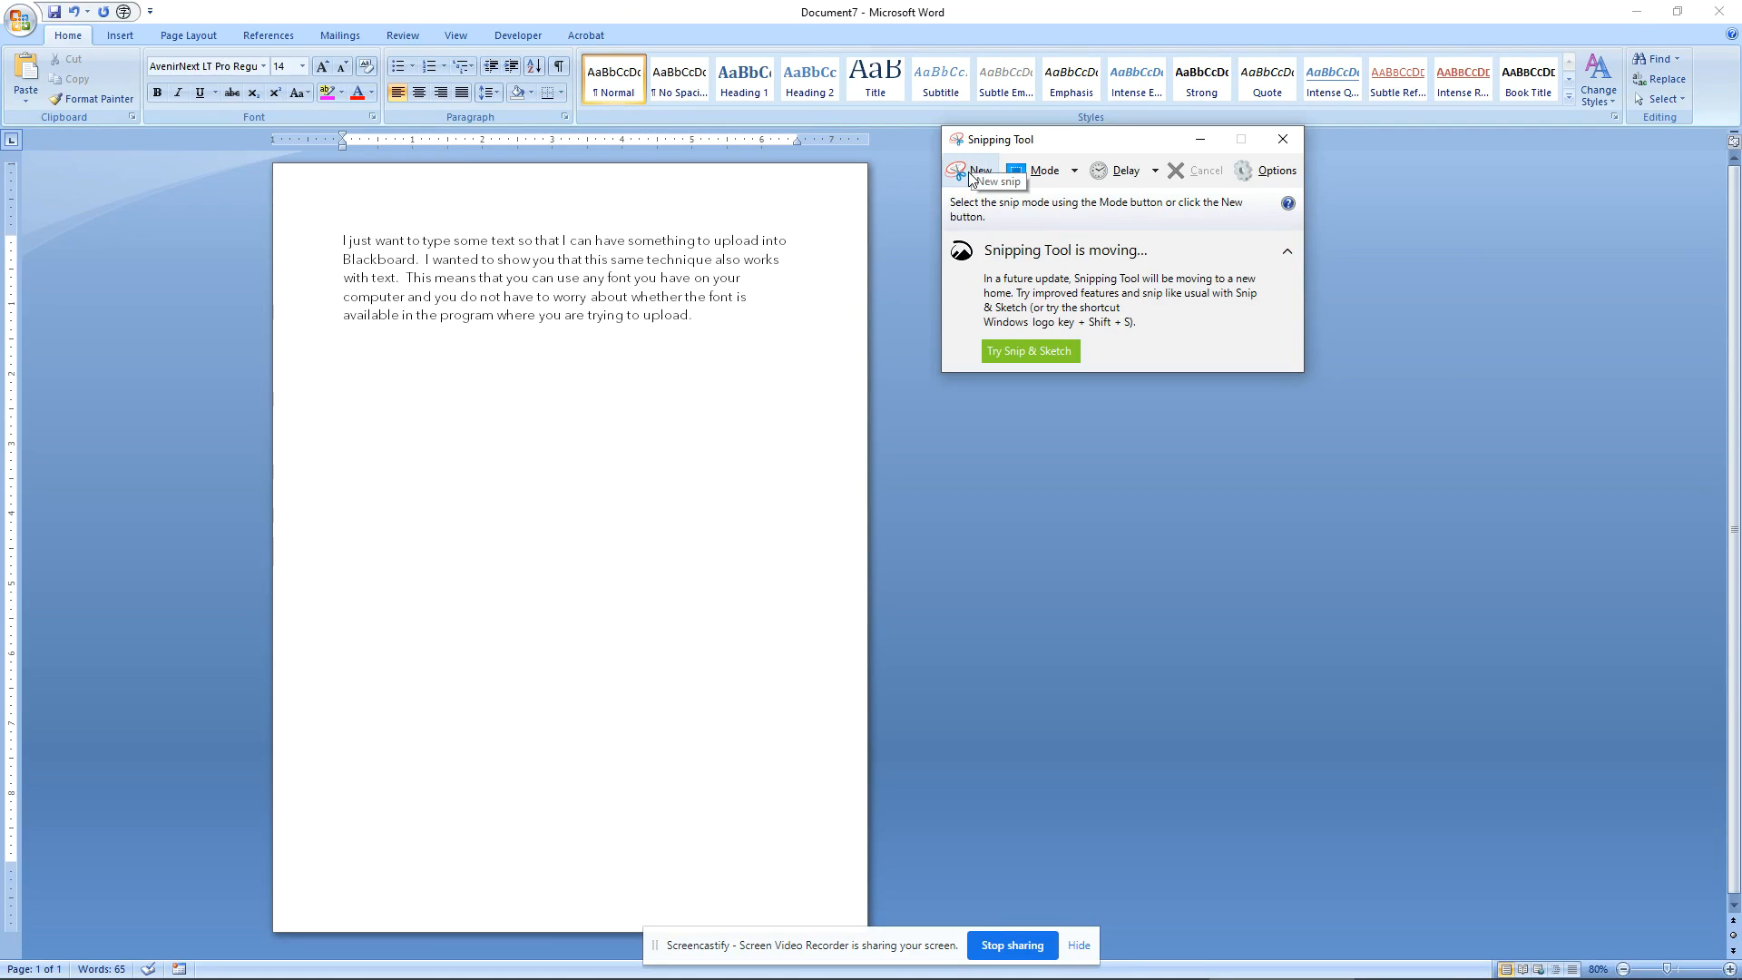
left_click(971, 174)
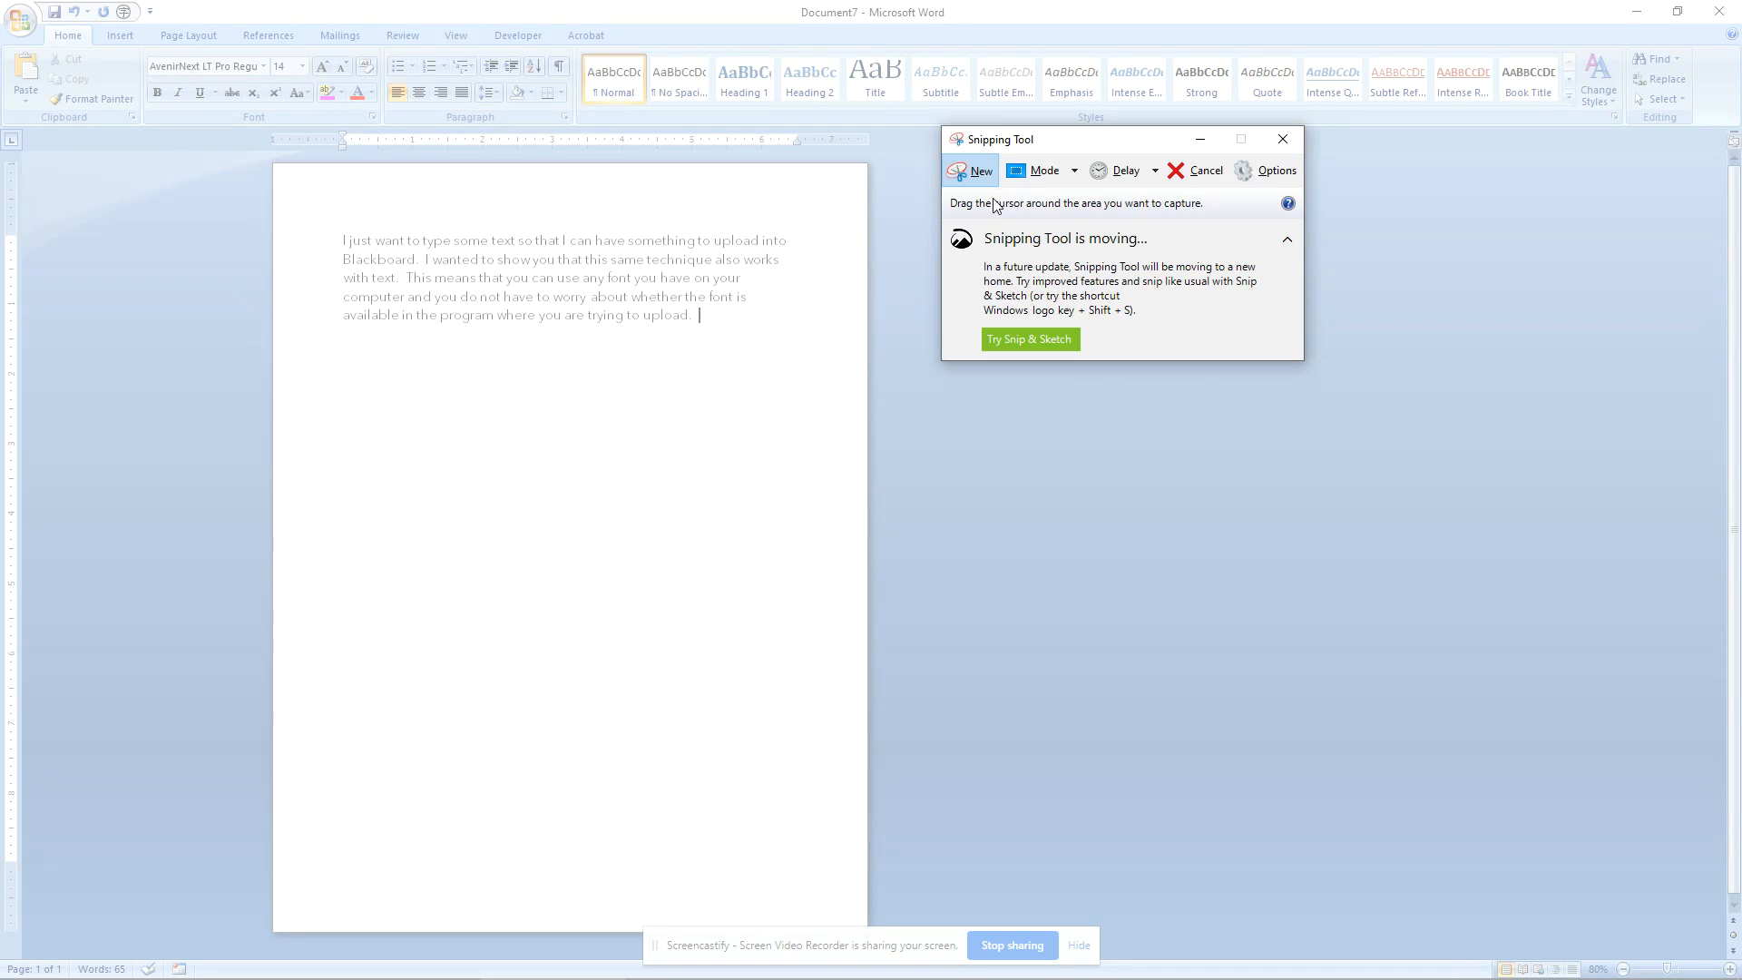
left_click_drag(494, 424, 694, 504)
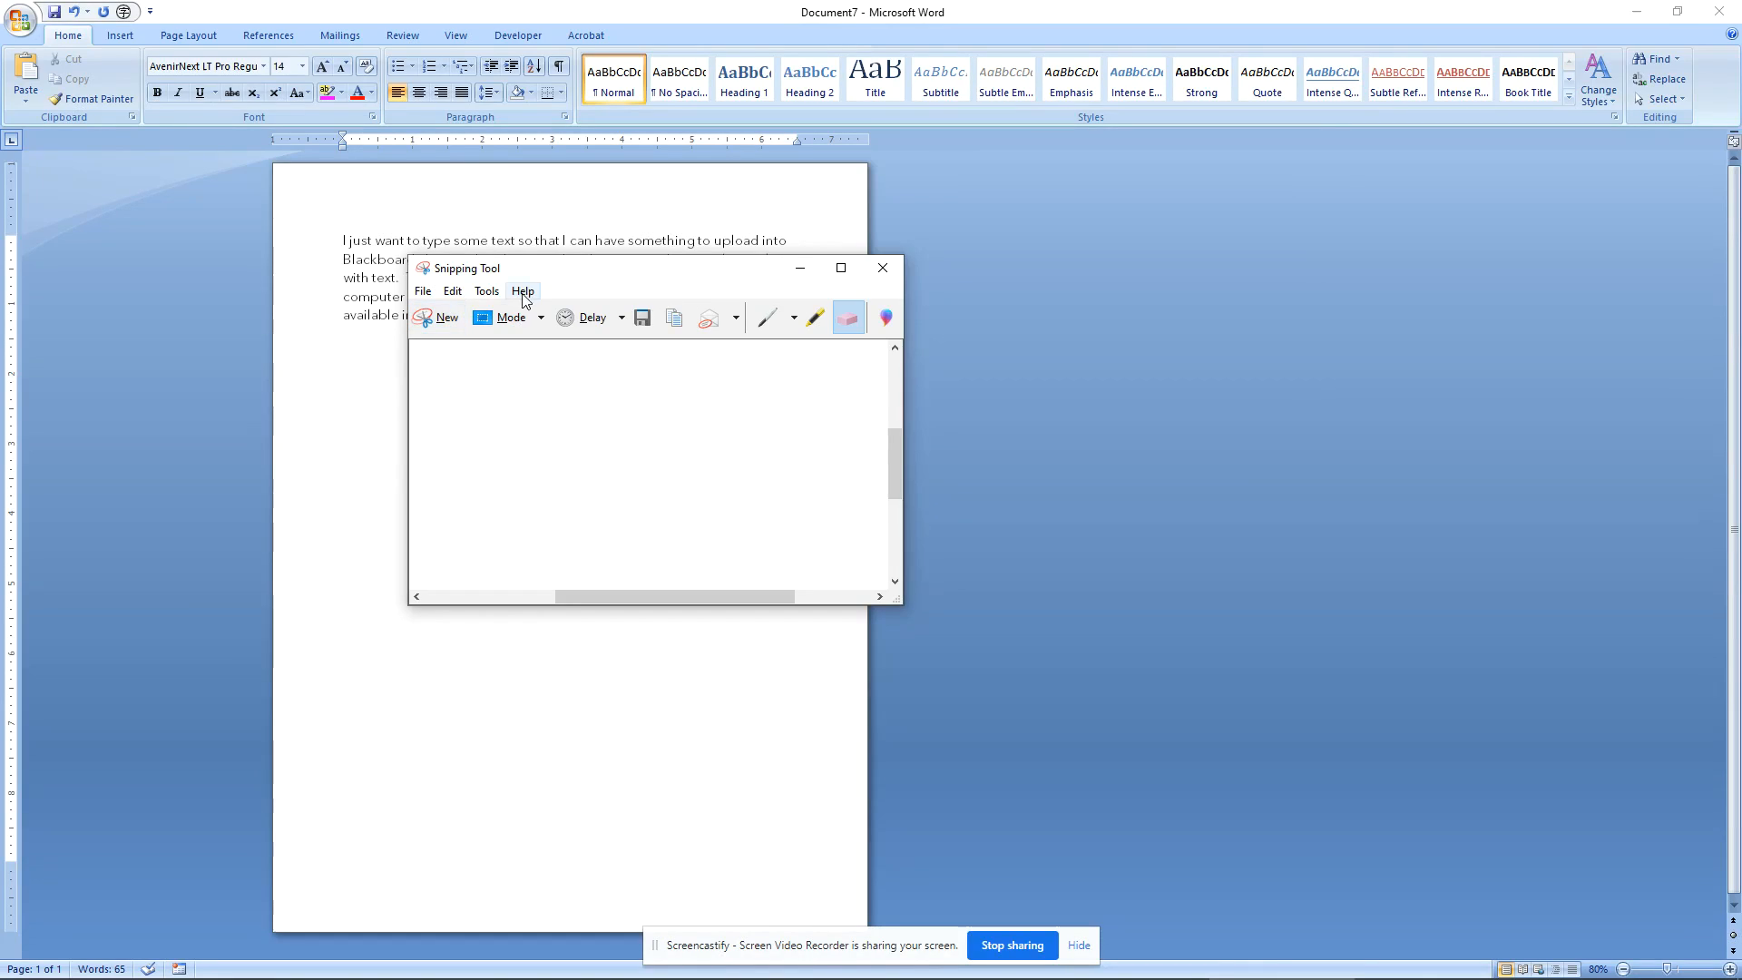
left_click(719, 314)
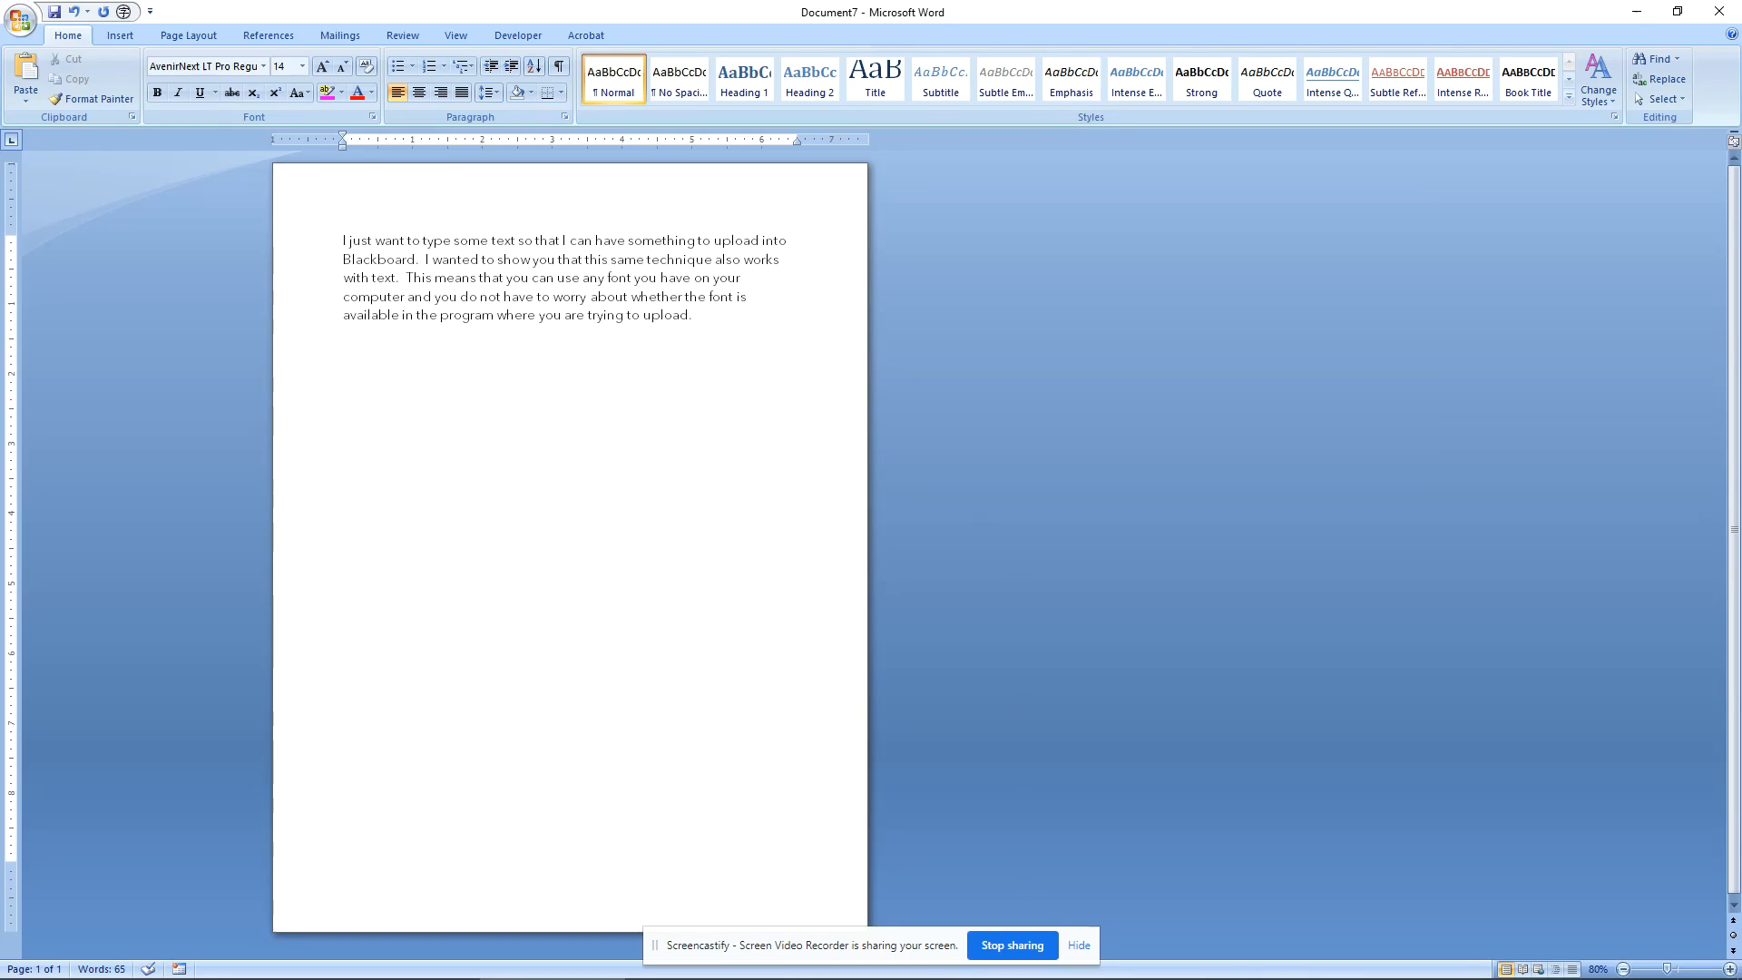
Switch to Snipping Tool and capture a new rectangular snip around the whole text paragraph on the Word page
left_click(1287, 968)
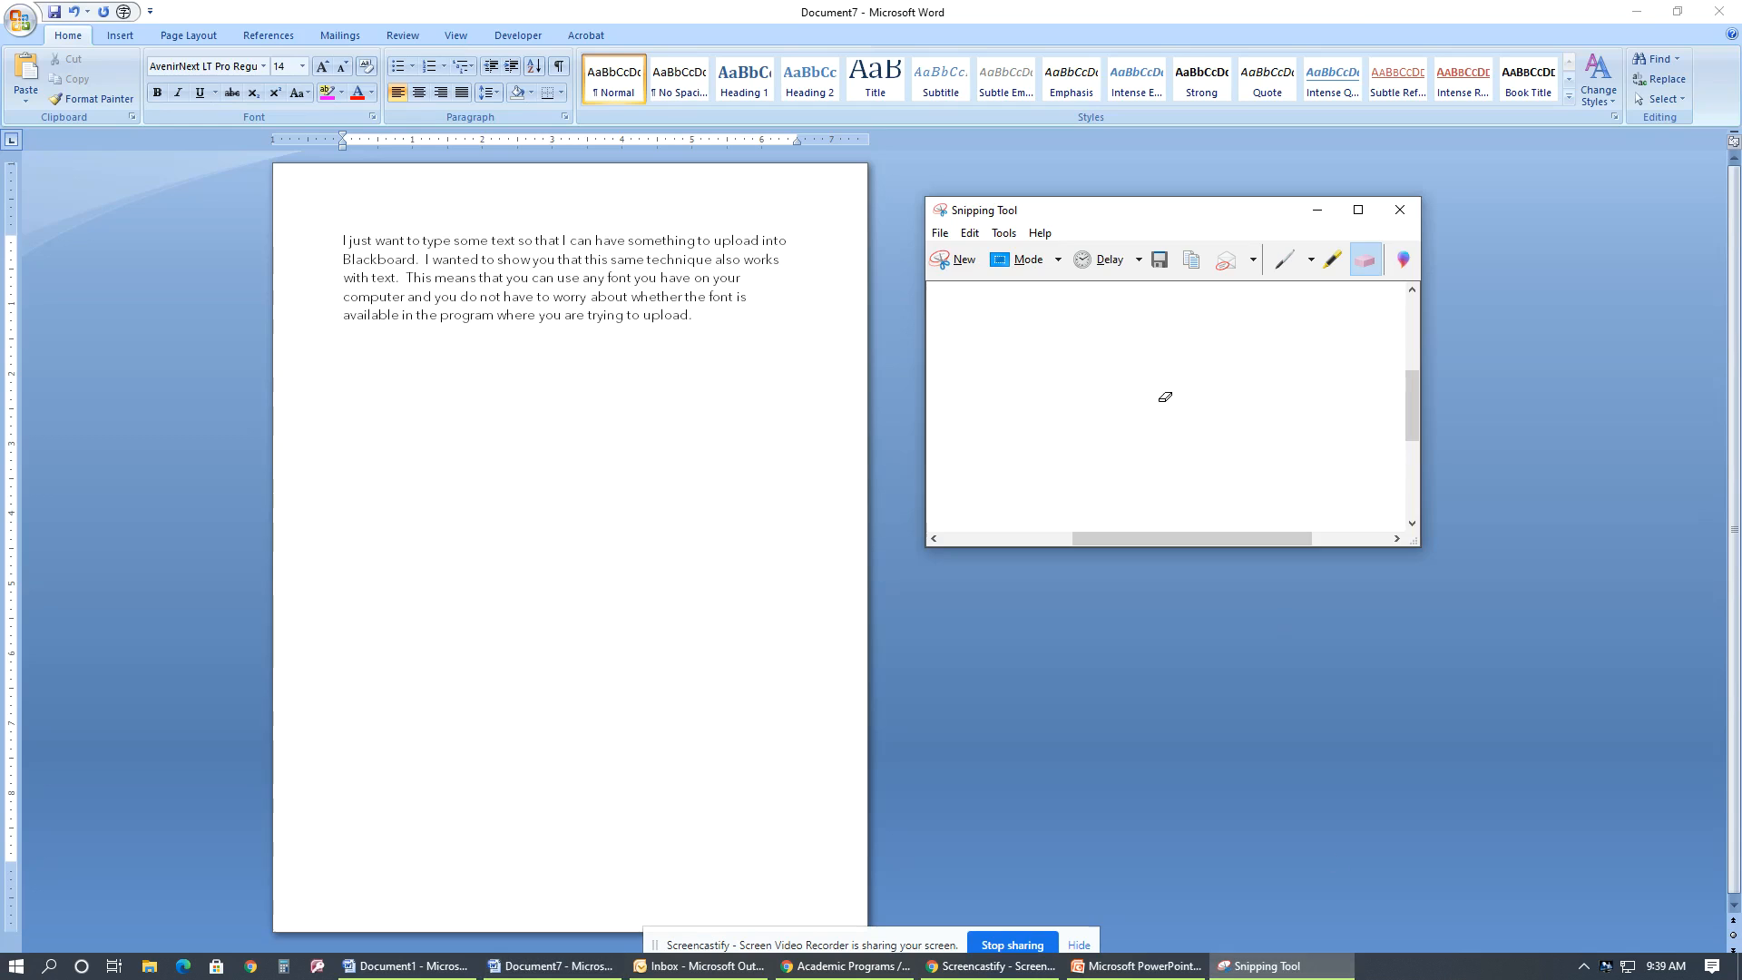
left_click(945, 262)
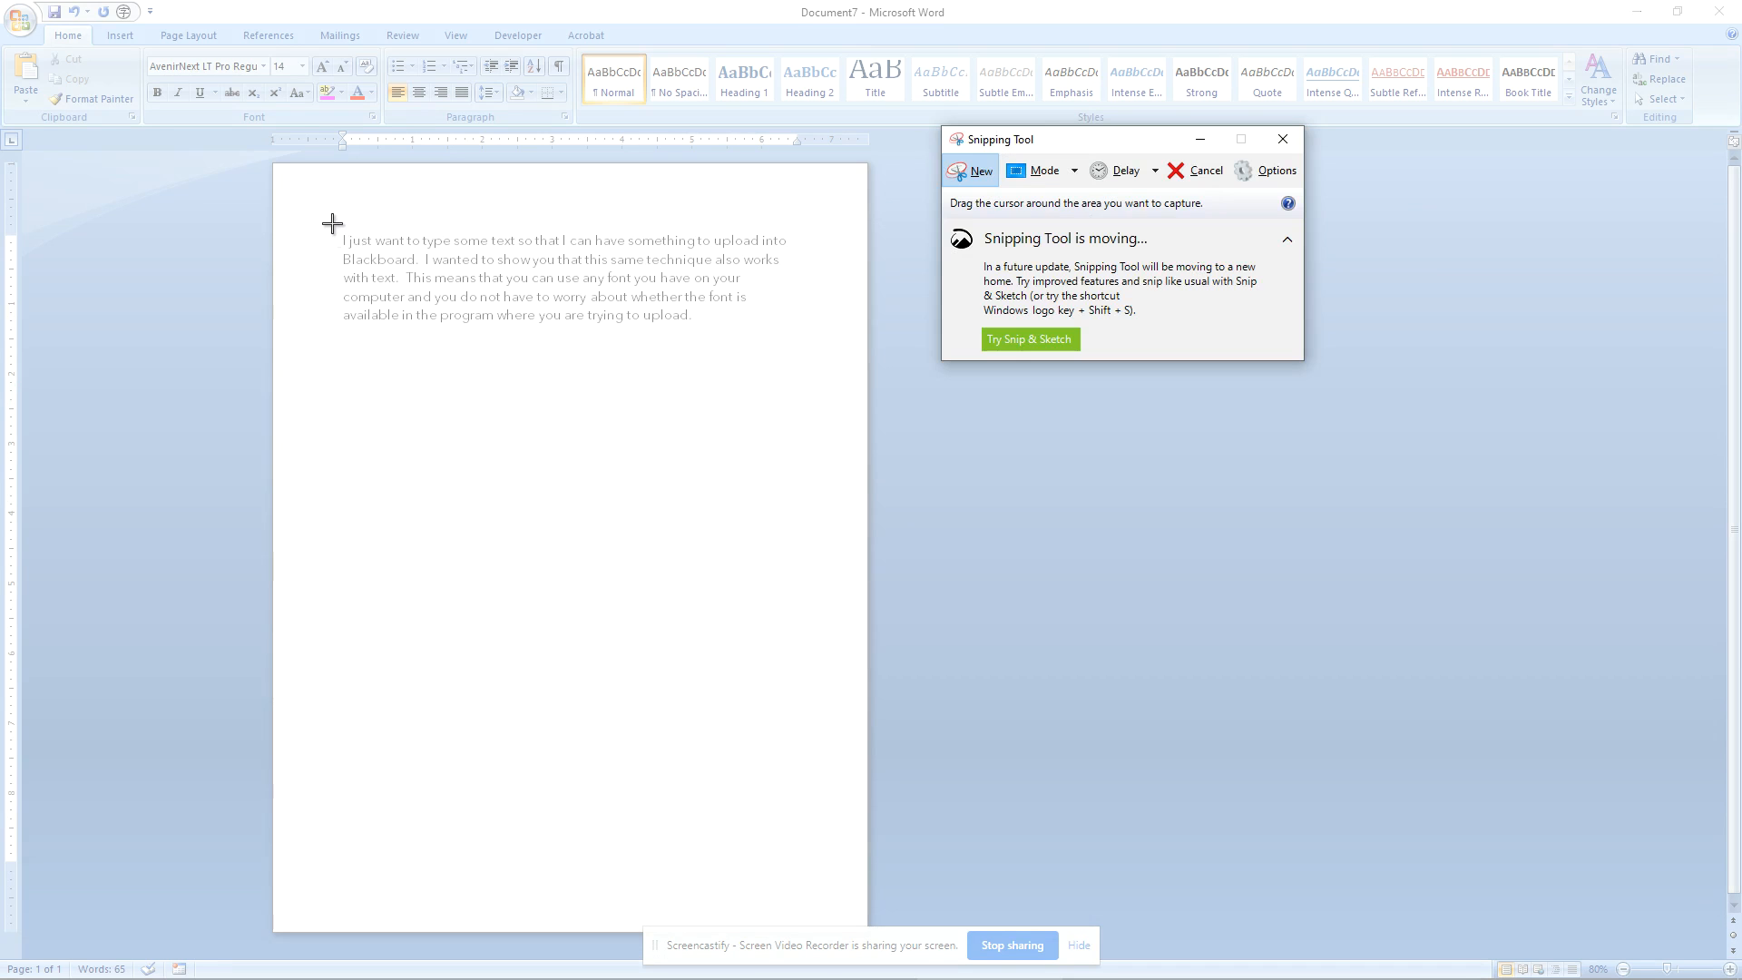
left_click_drag(329, 220, 812, 340)
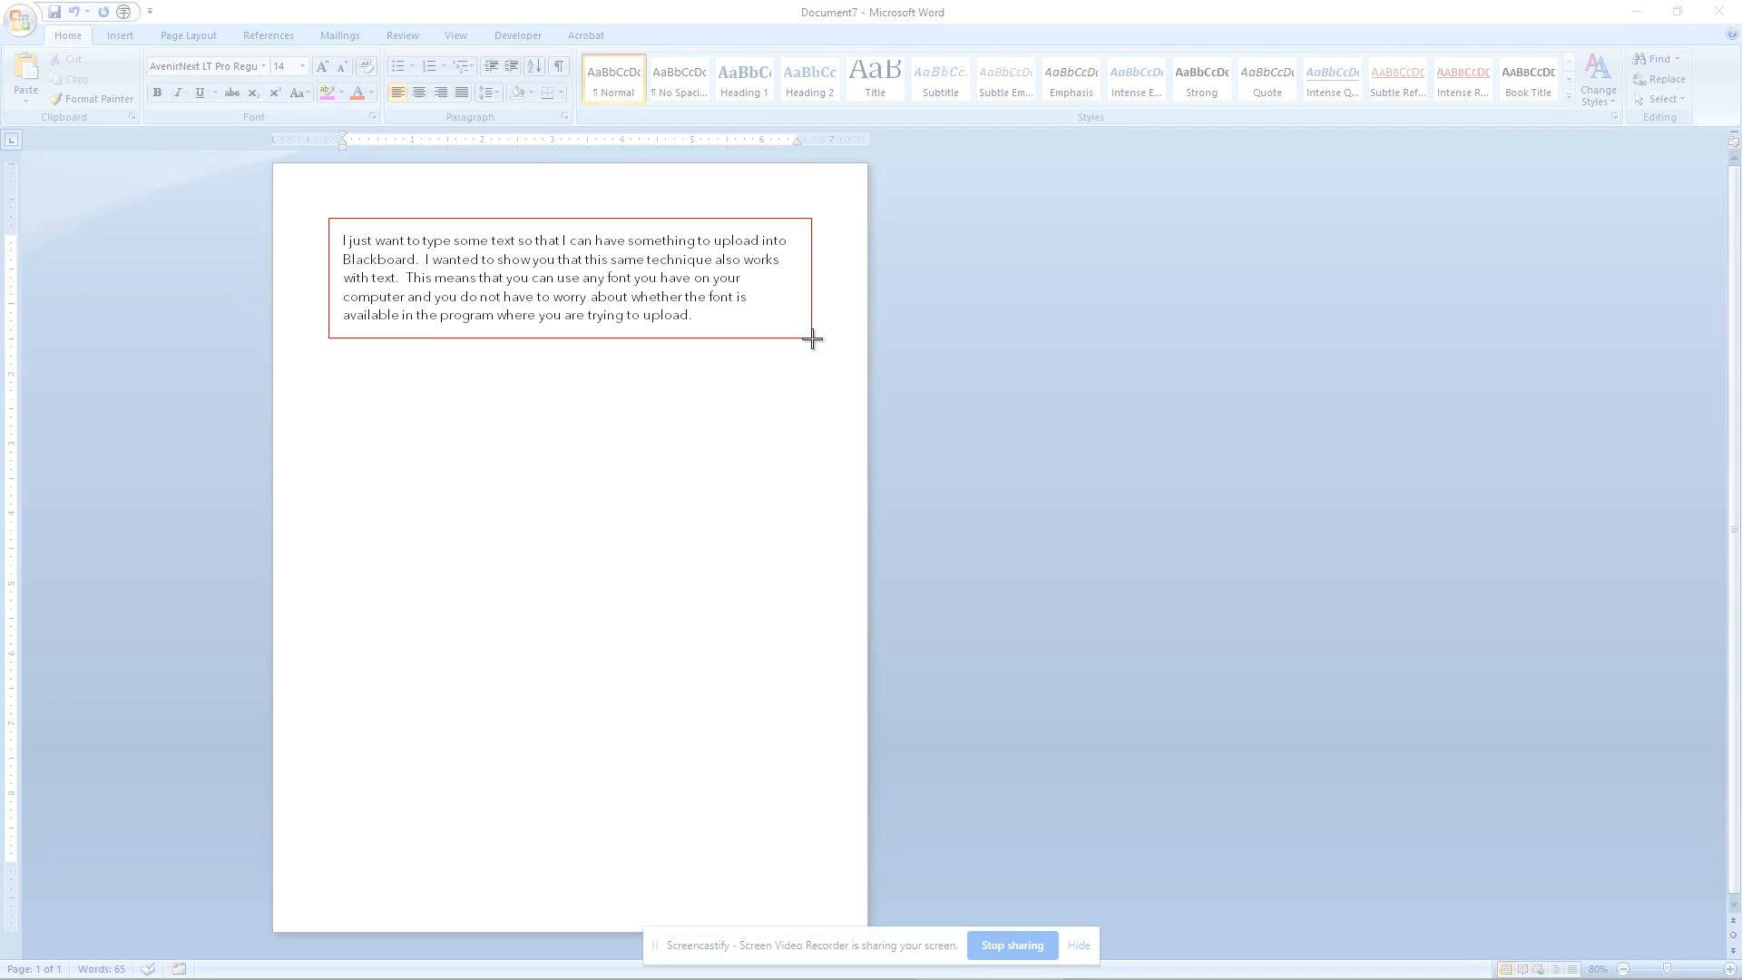
left_click_drag(812, 339, 811, 338)
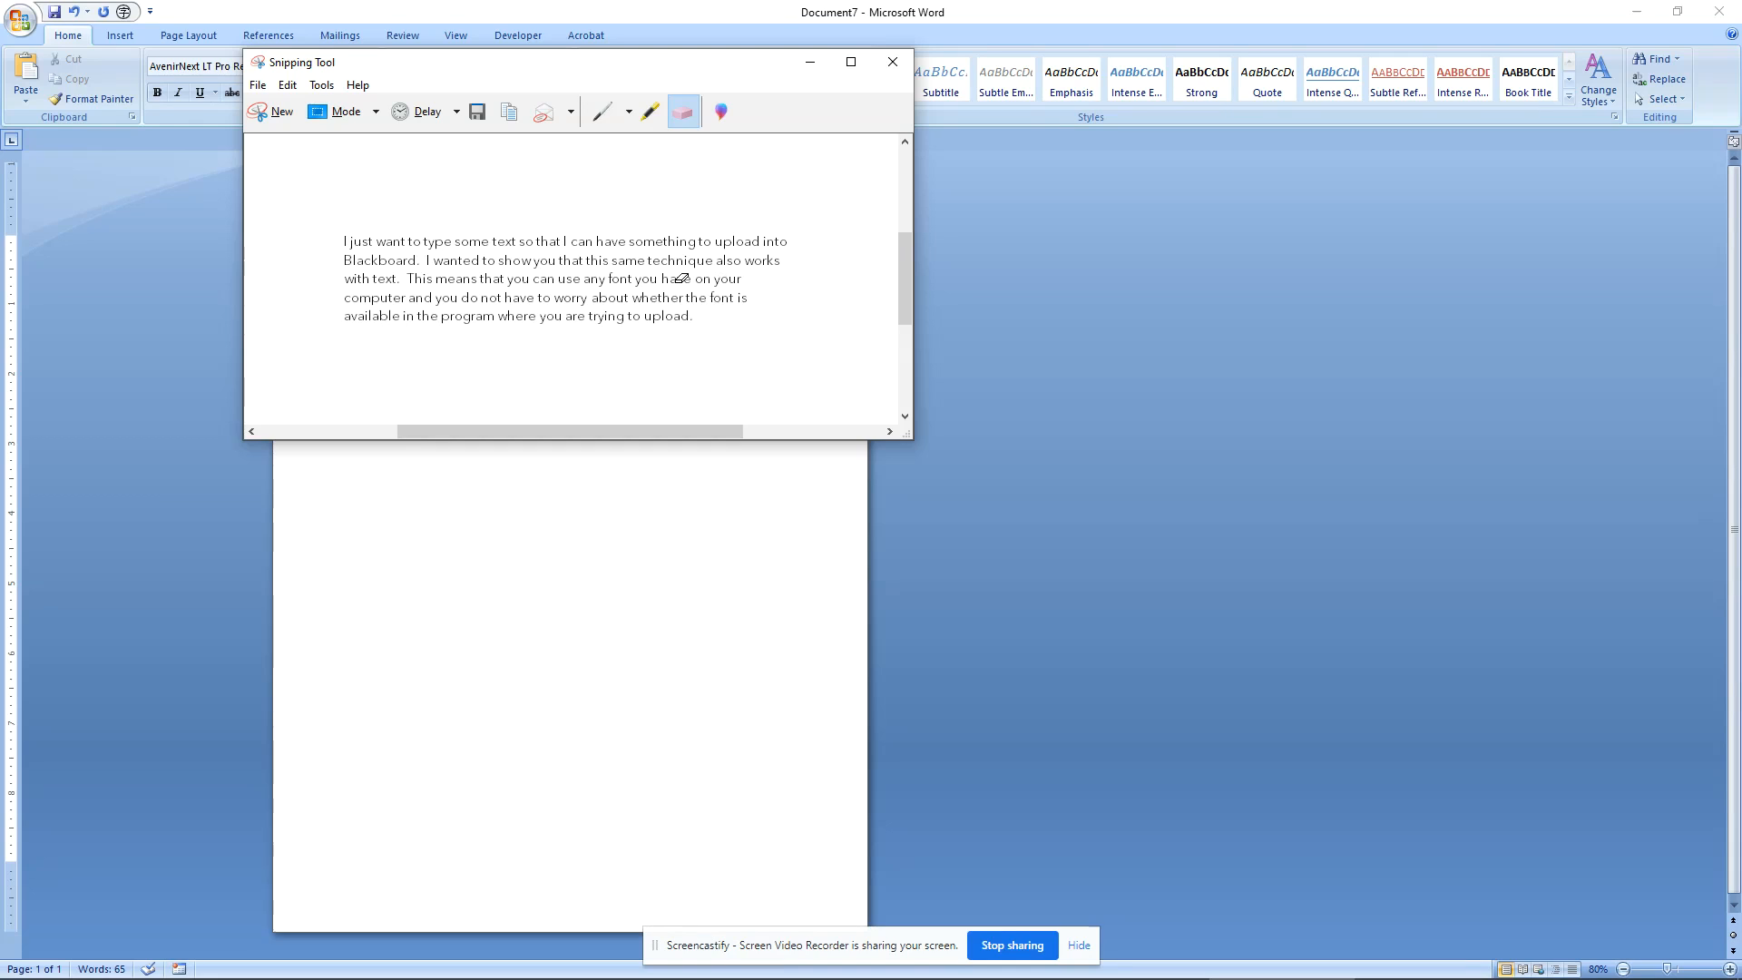
Save the snip to the Desktop as a PNG file named "text image" and minimize the snip window
left_click(258, 84)
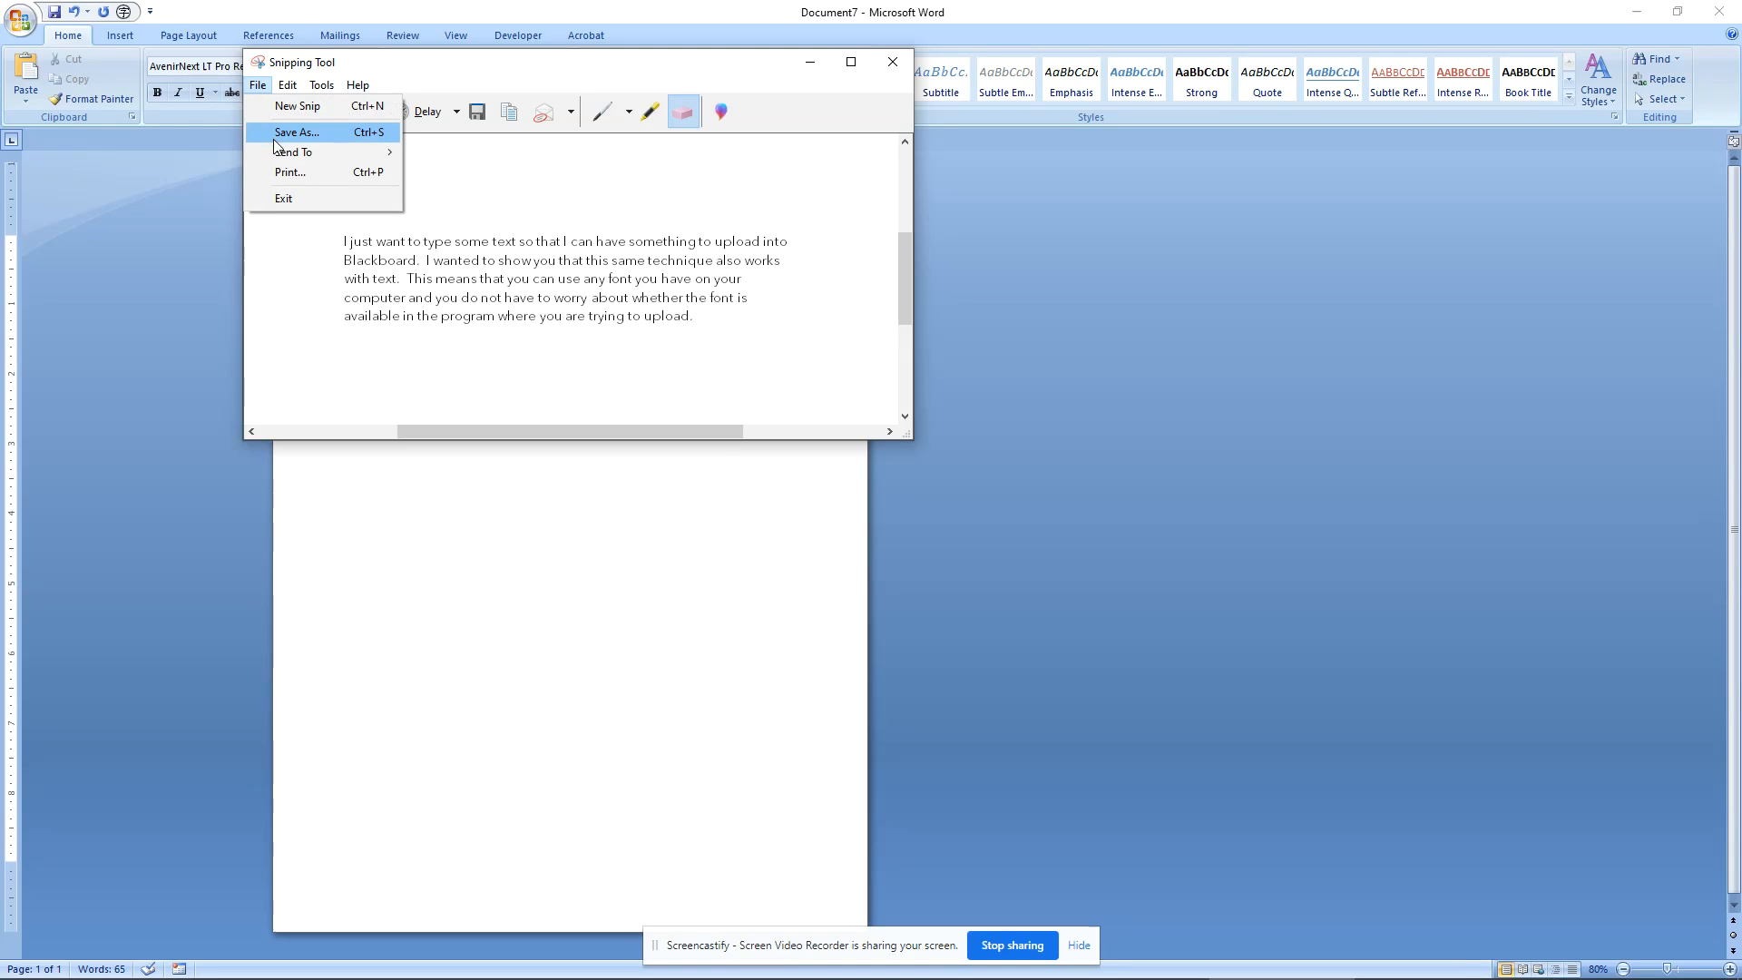
left_click(276, 132)
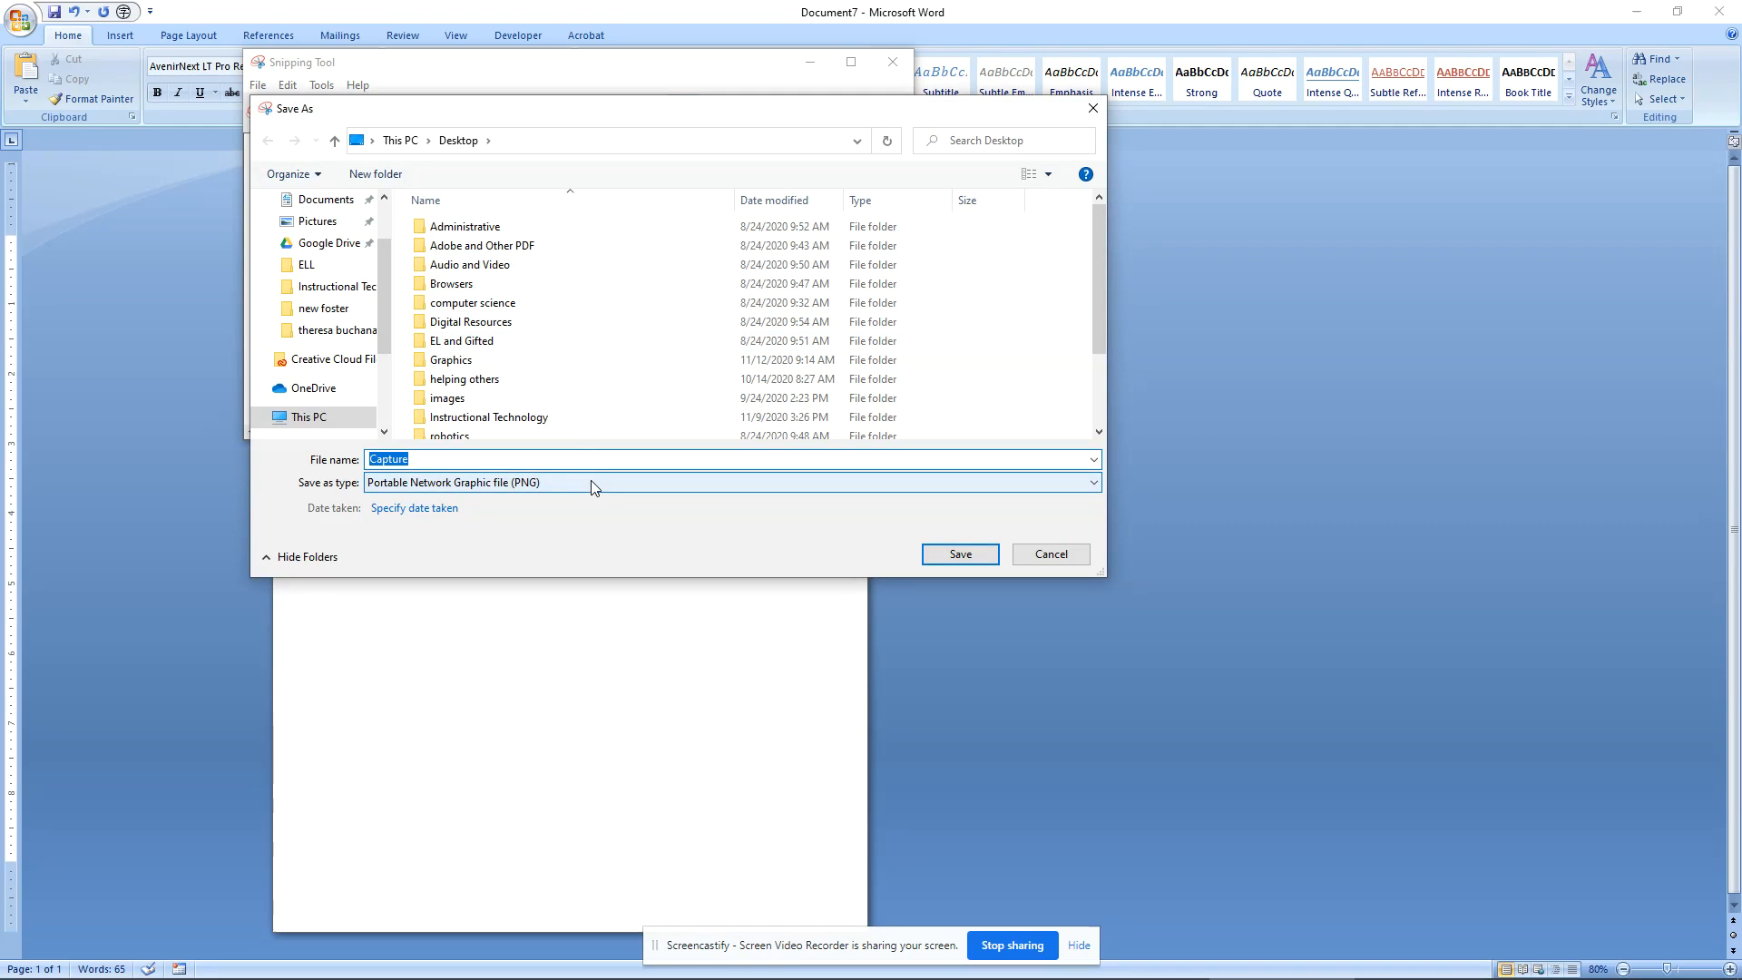
type("text image")
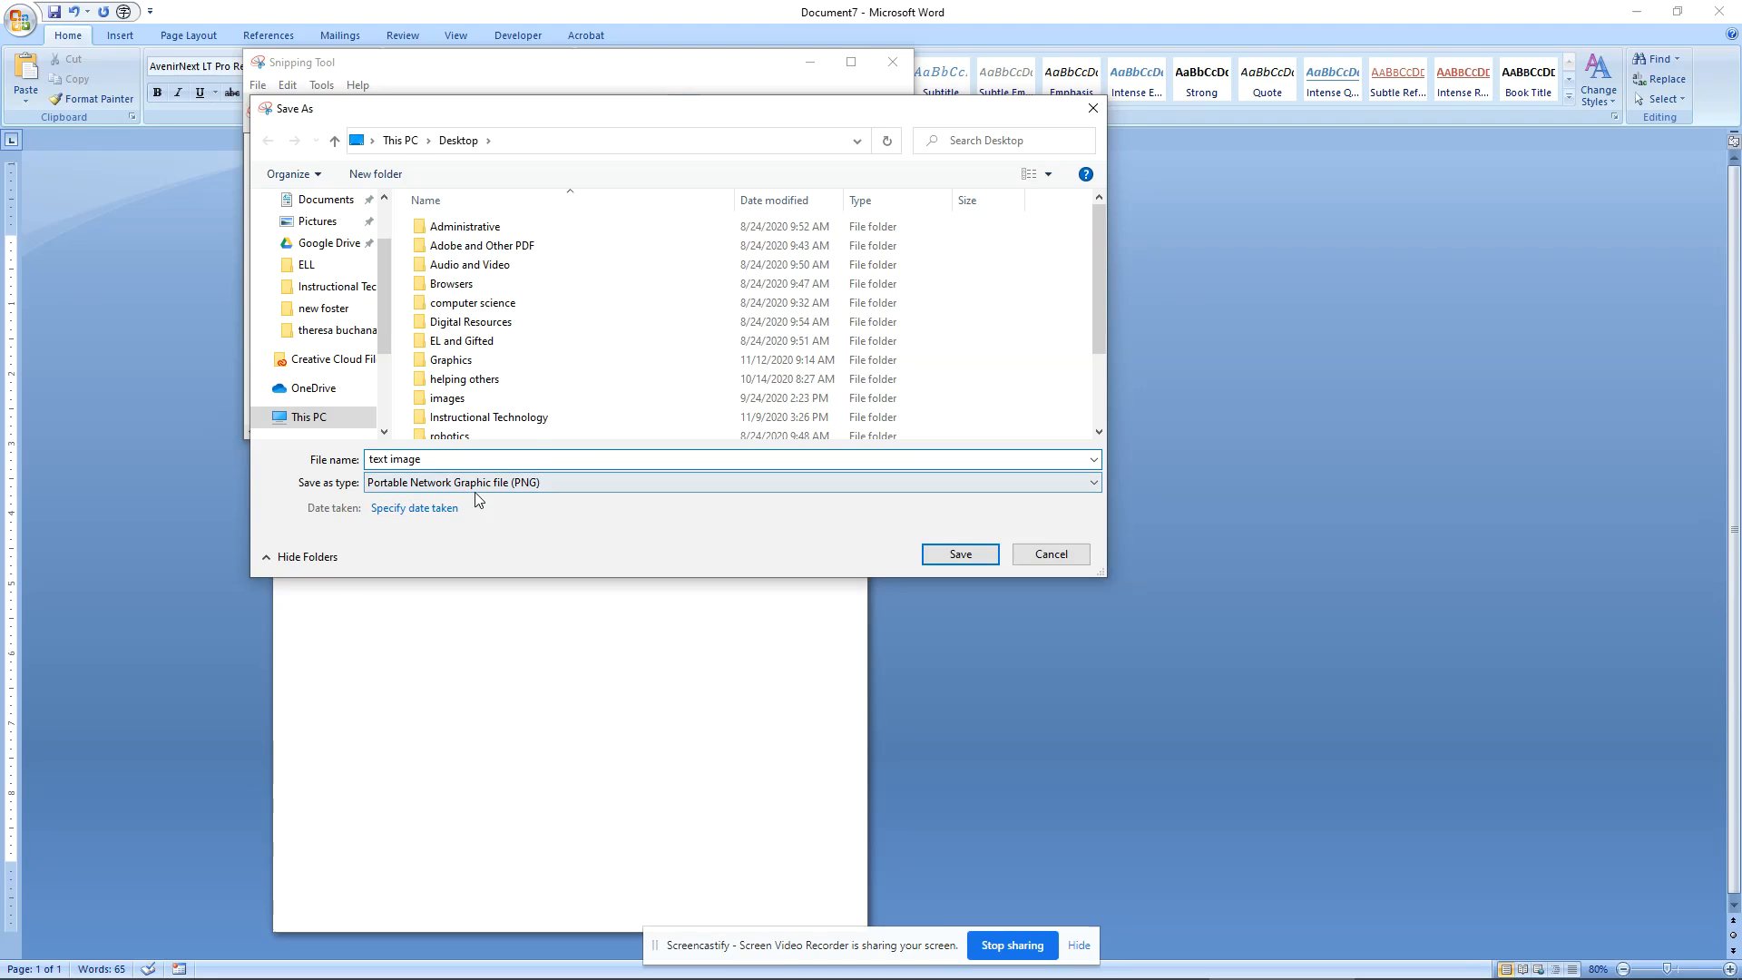
left_click(959, 557)
left_click(811, 62)
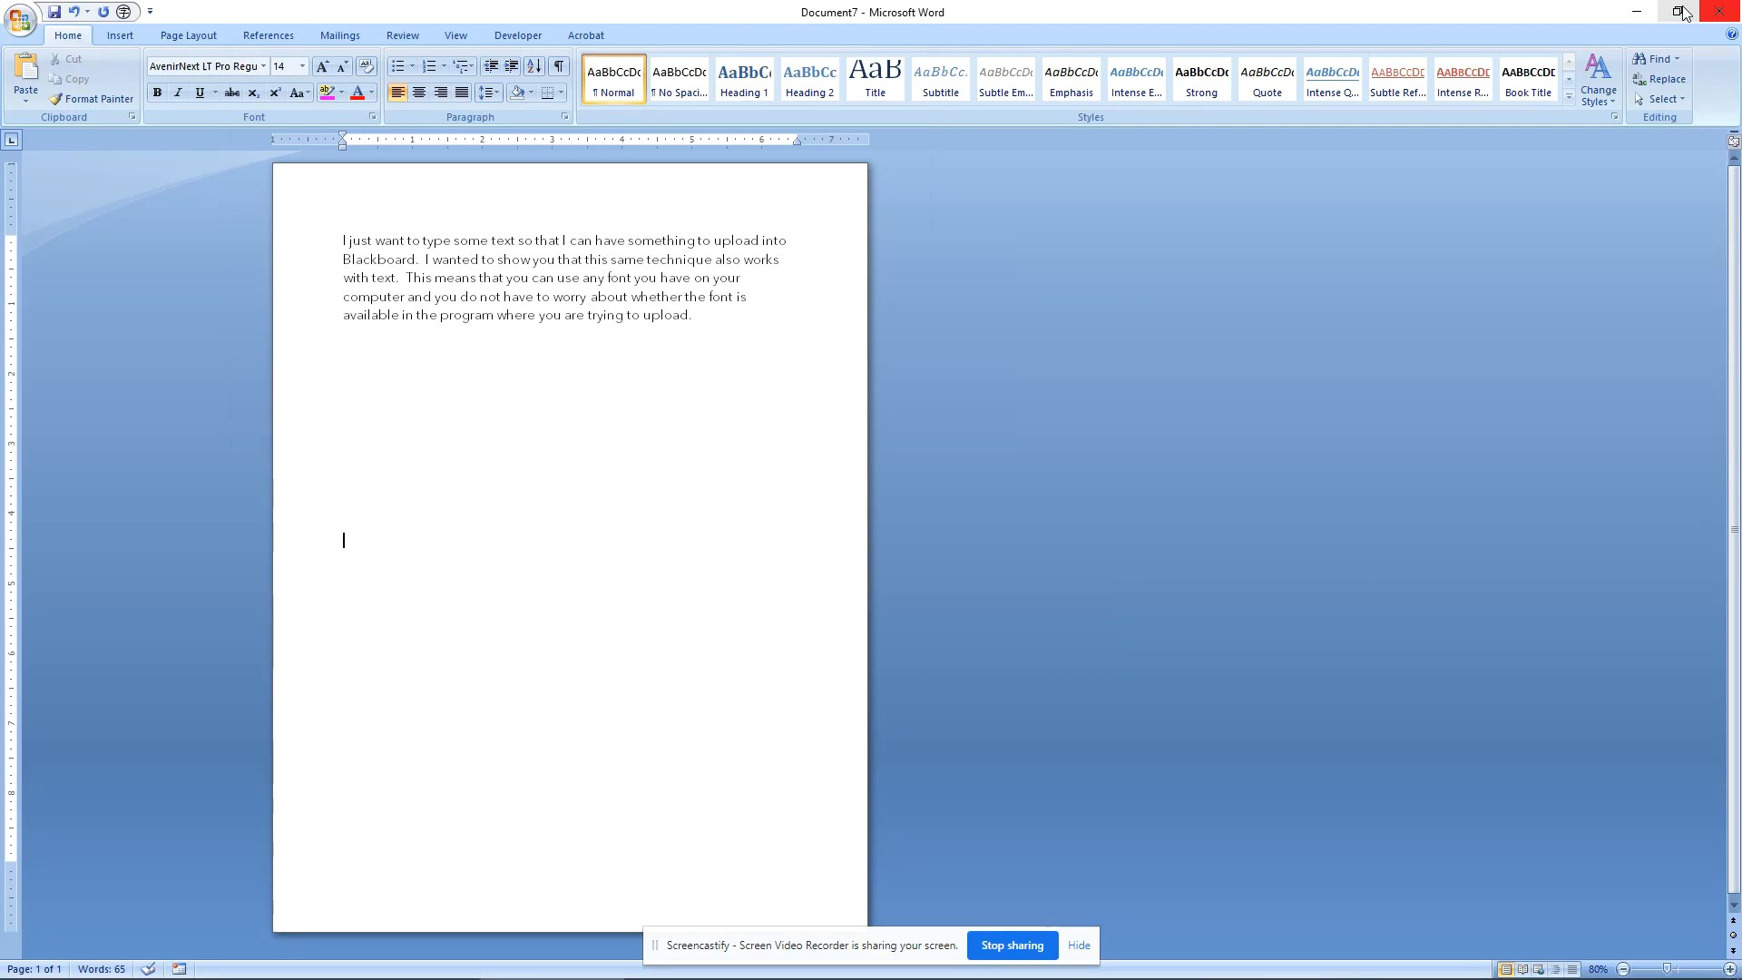
Switch to the Blackboard Test Page editor in Chrome and replace the Image app's picture with the uploaded file text image.PNG from the Desktop
left_click(1637, 10)
left_click(738, 18)
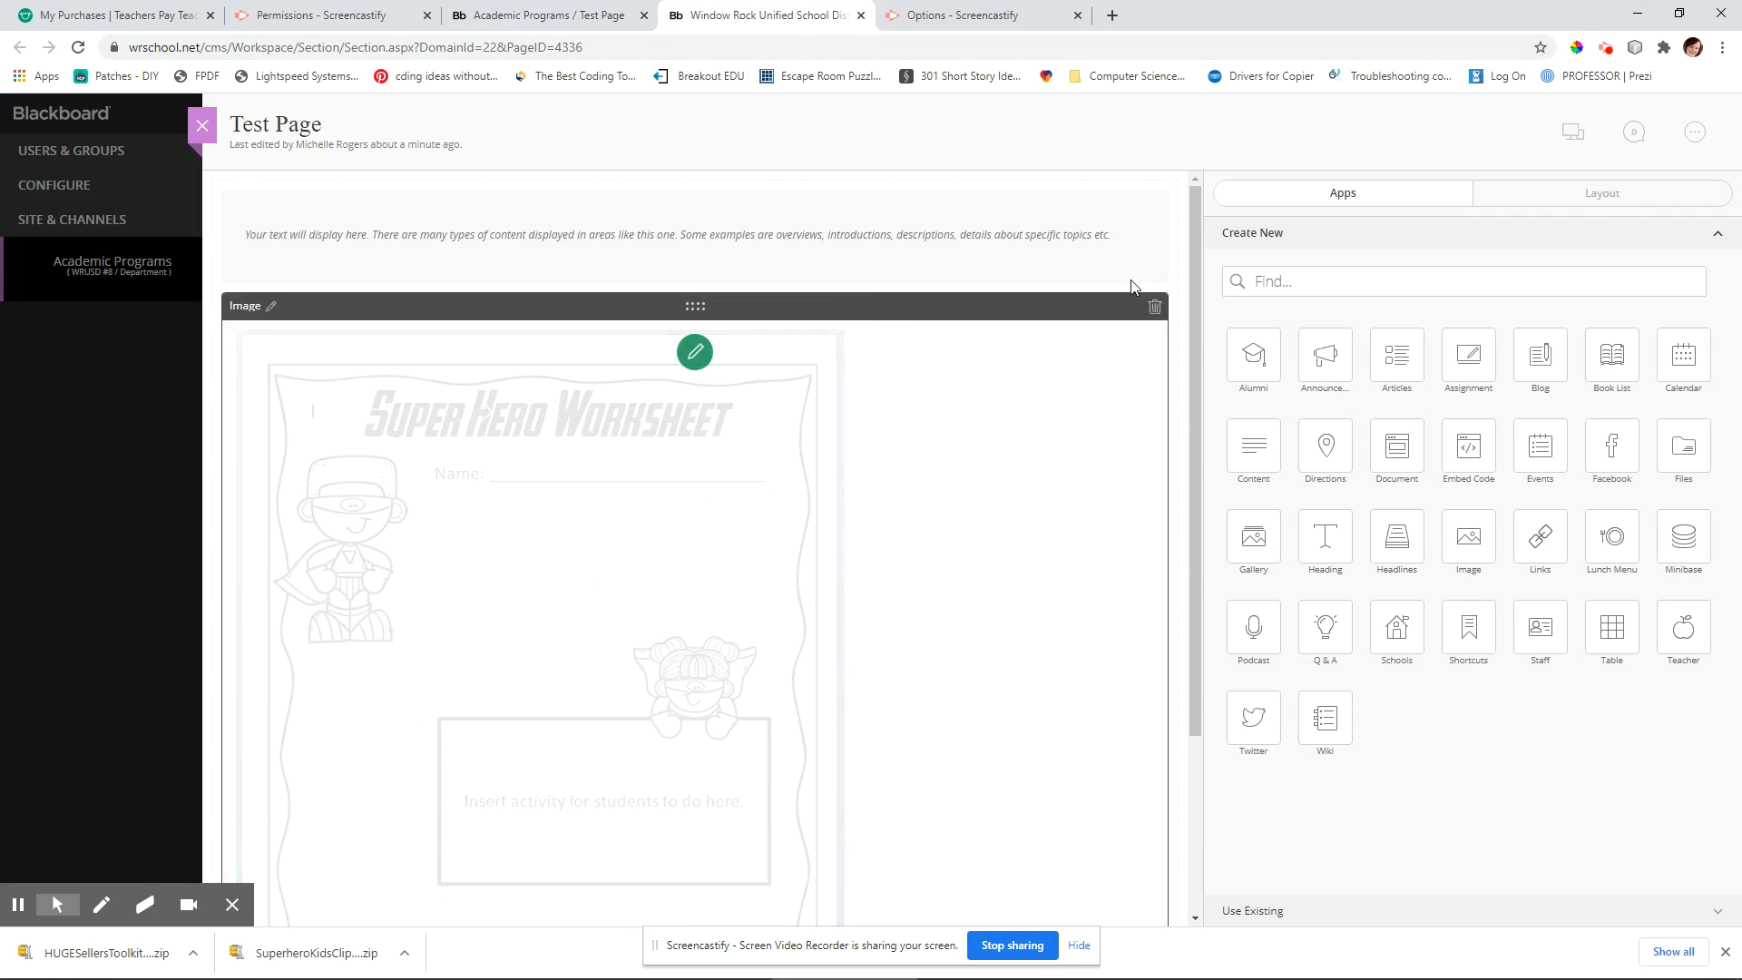
left_click(695, 352)
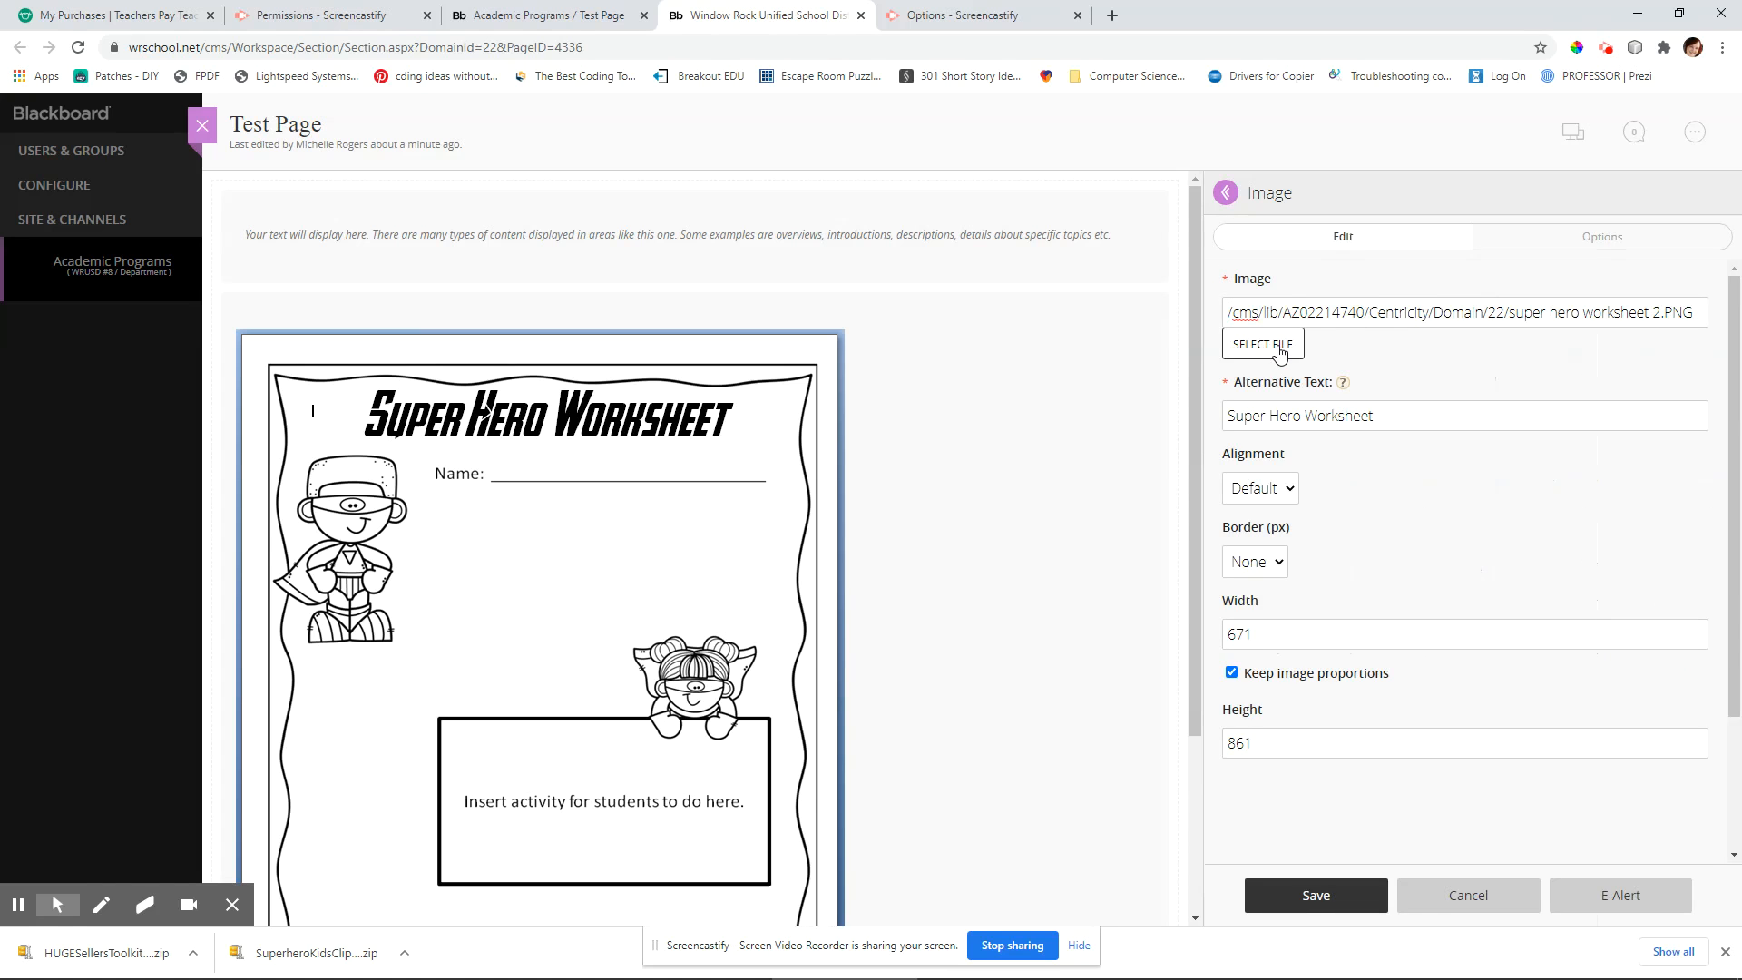
left_click(1276, 359)
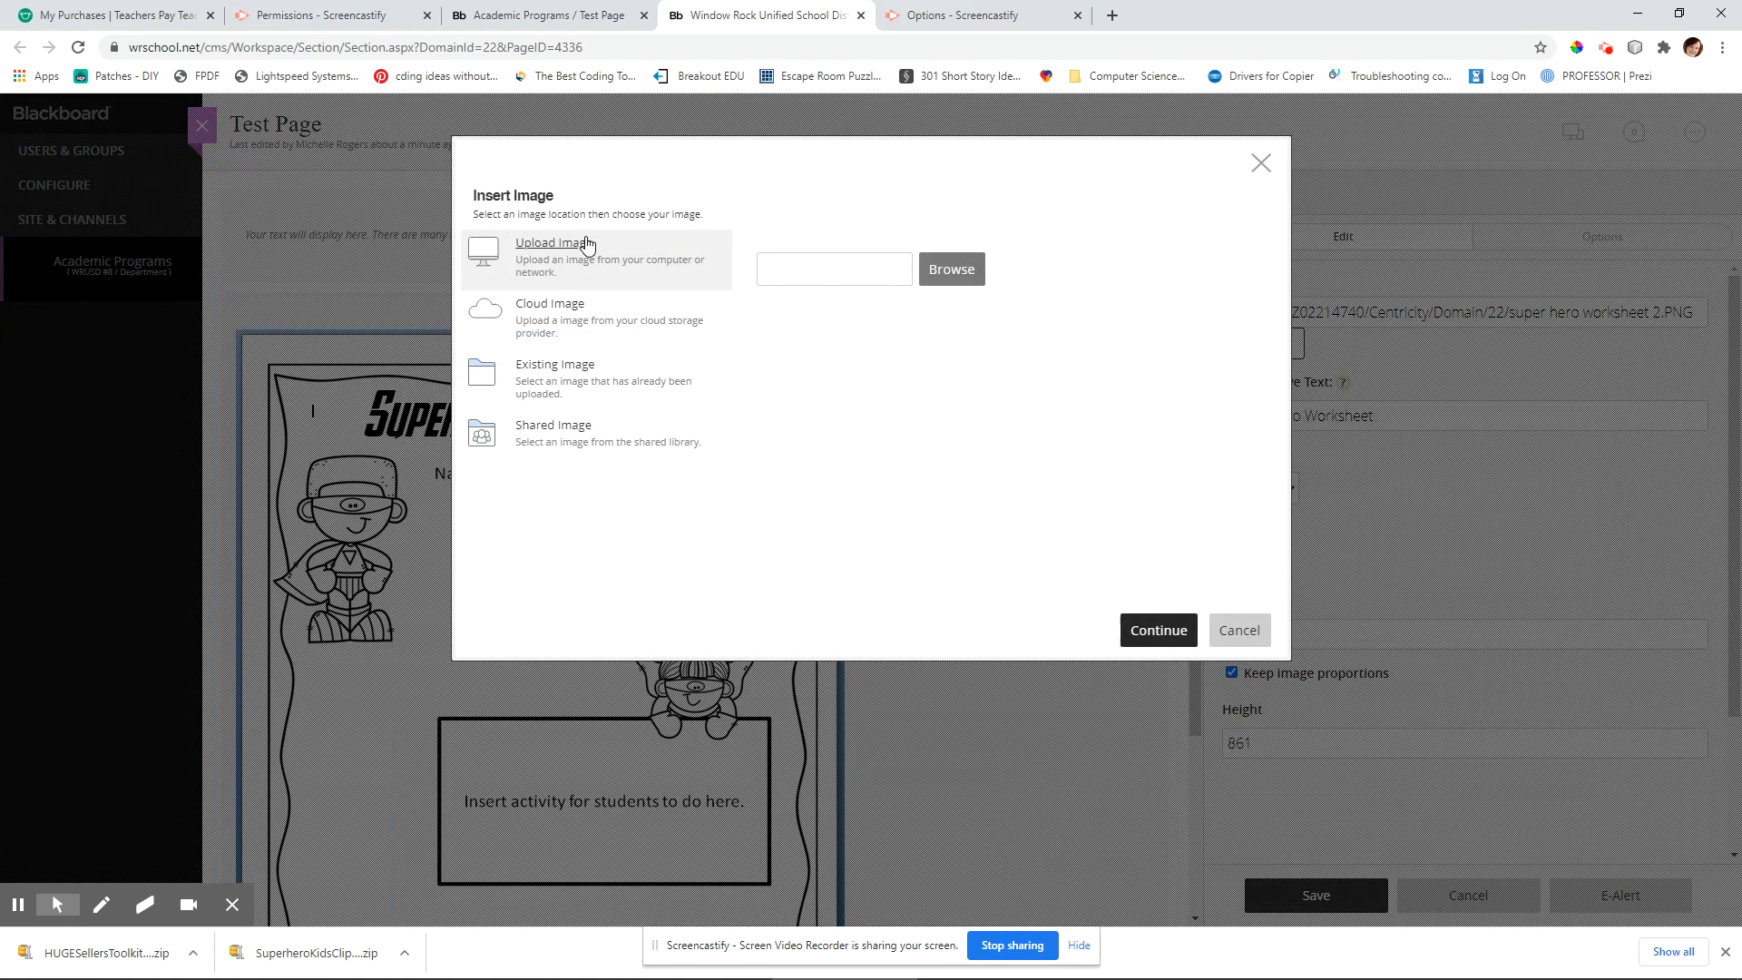
left_click(556, 247)
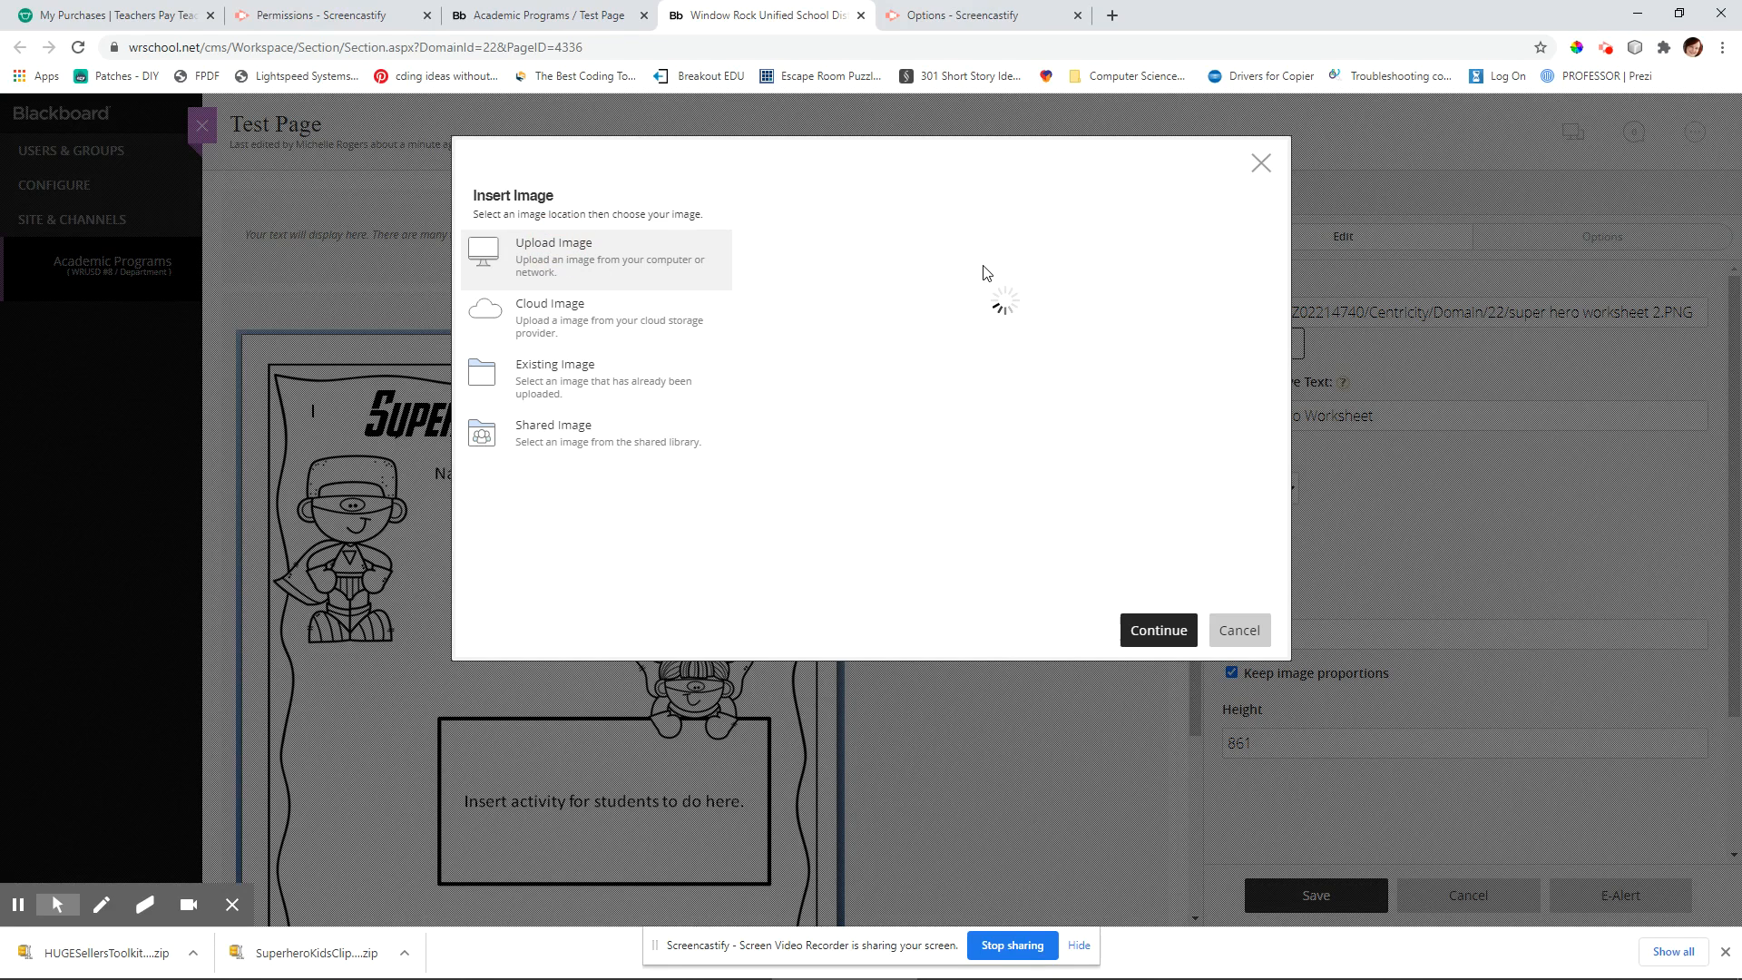
left_click(966, 263)
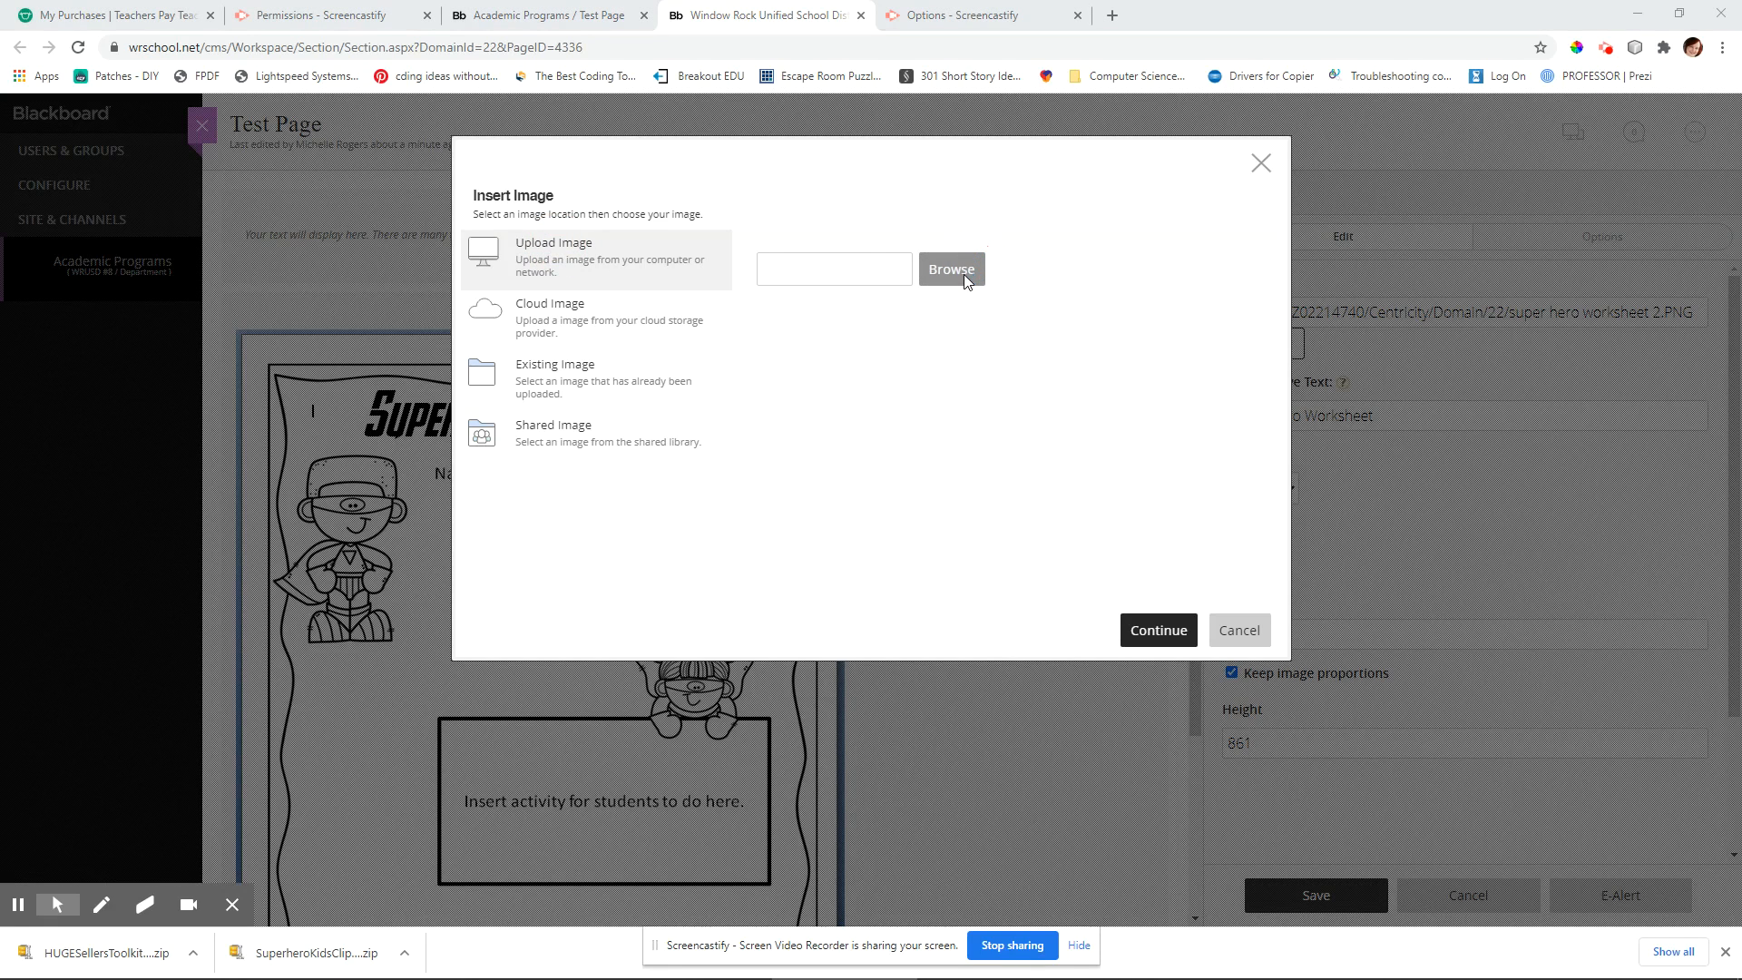
scroll(336, 289, "down", 10)
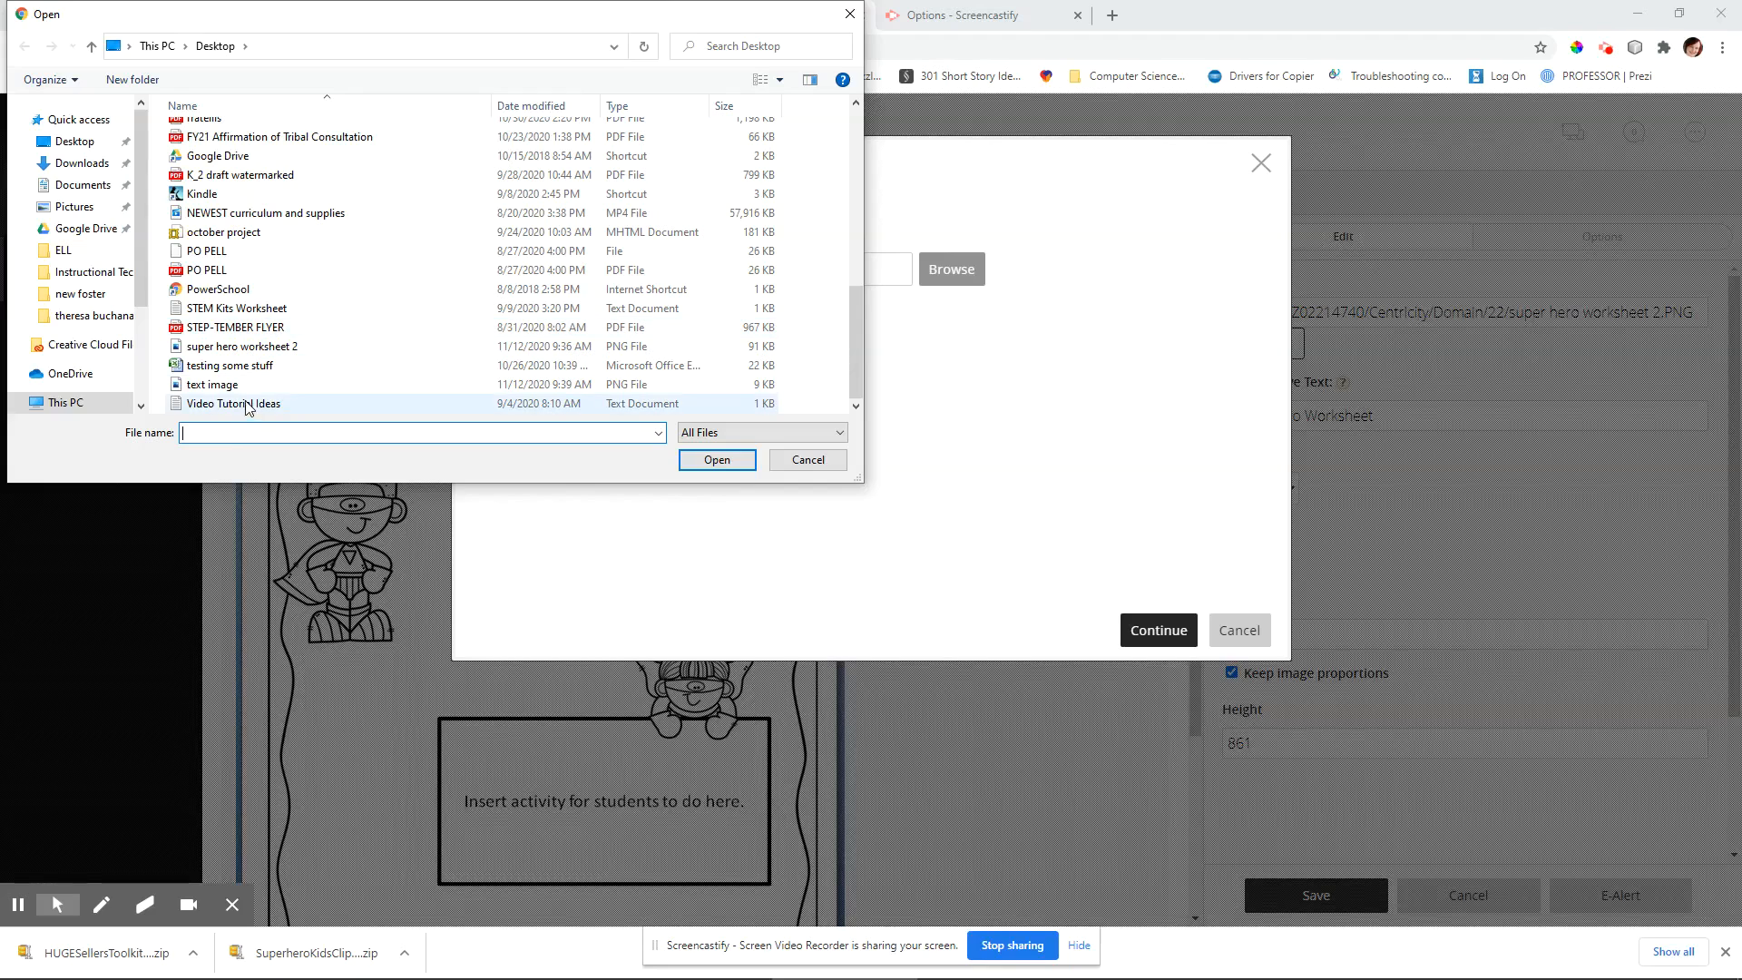
double_click(218, 379)
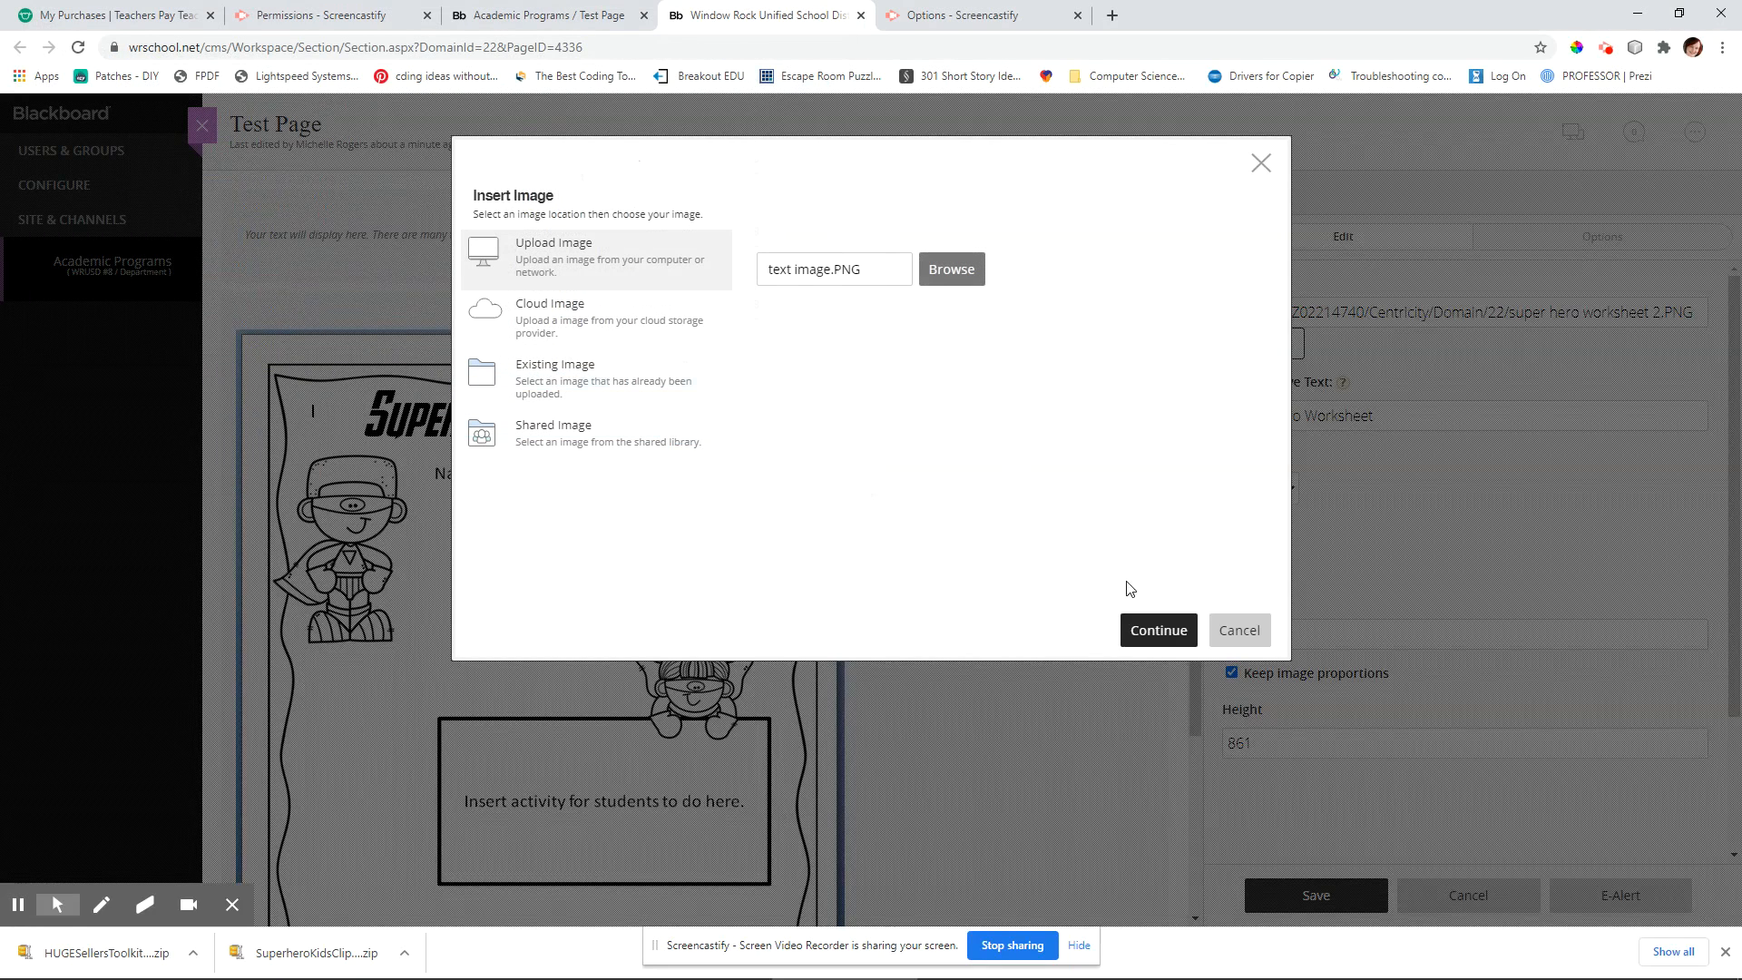
left_click(1166, 630)
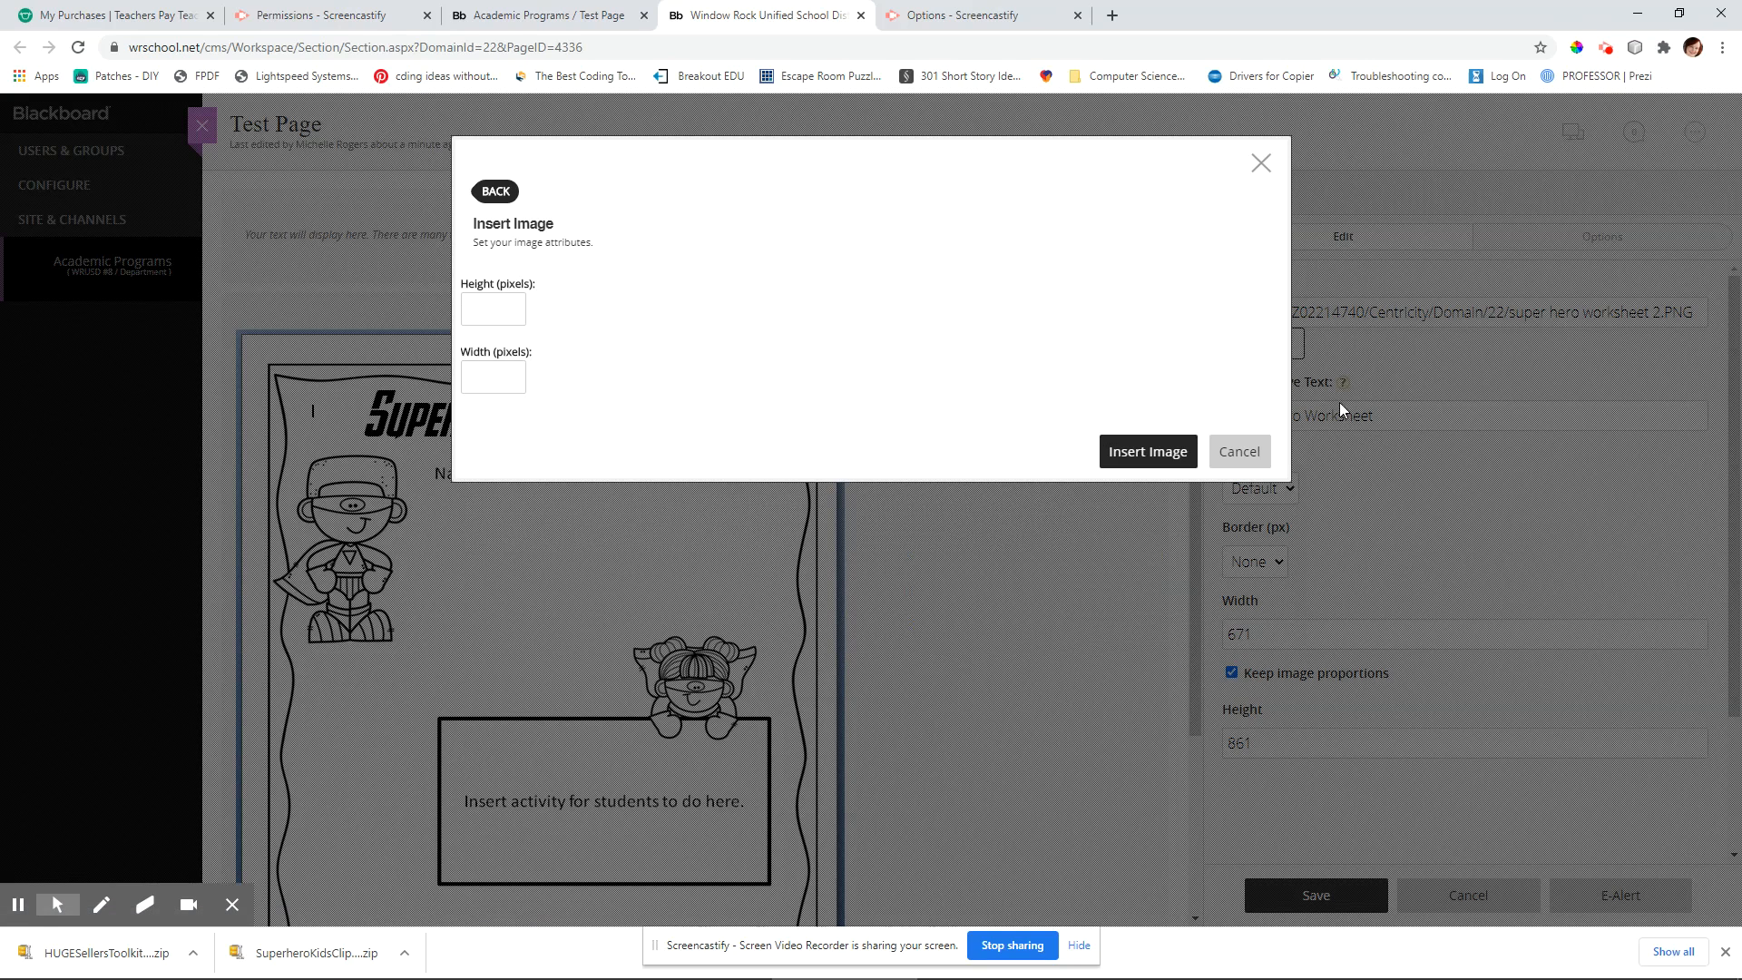
left_click(1163, 451)
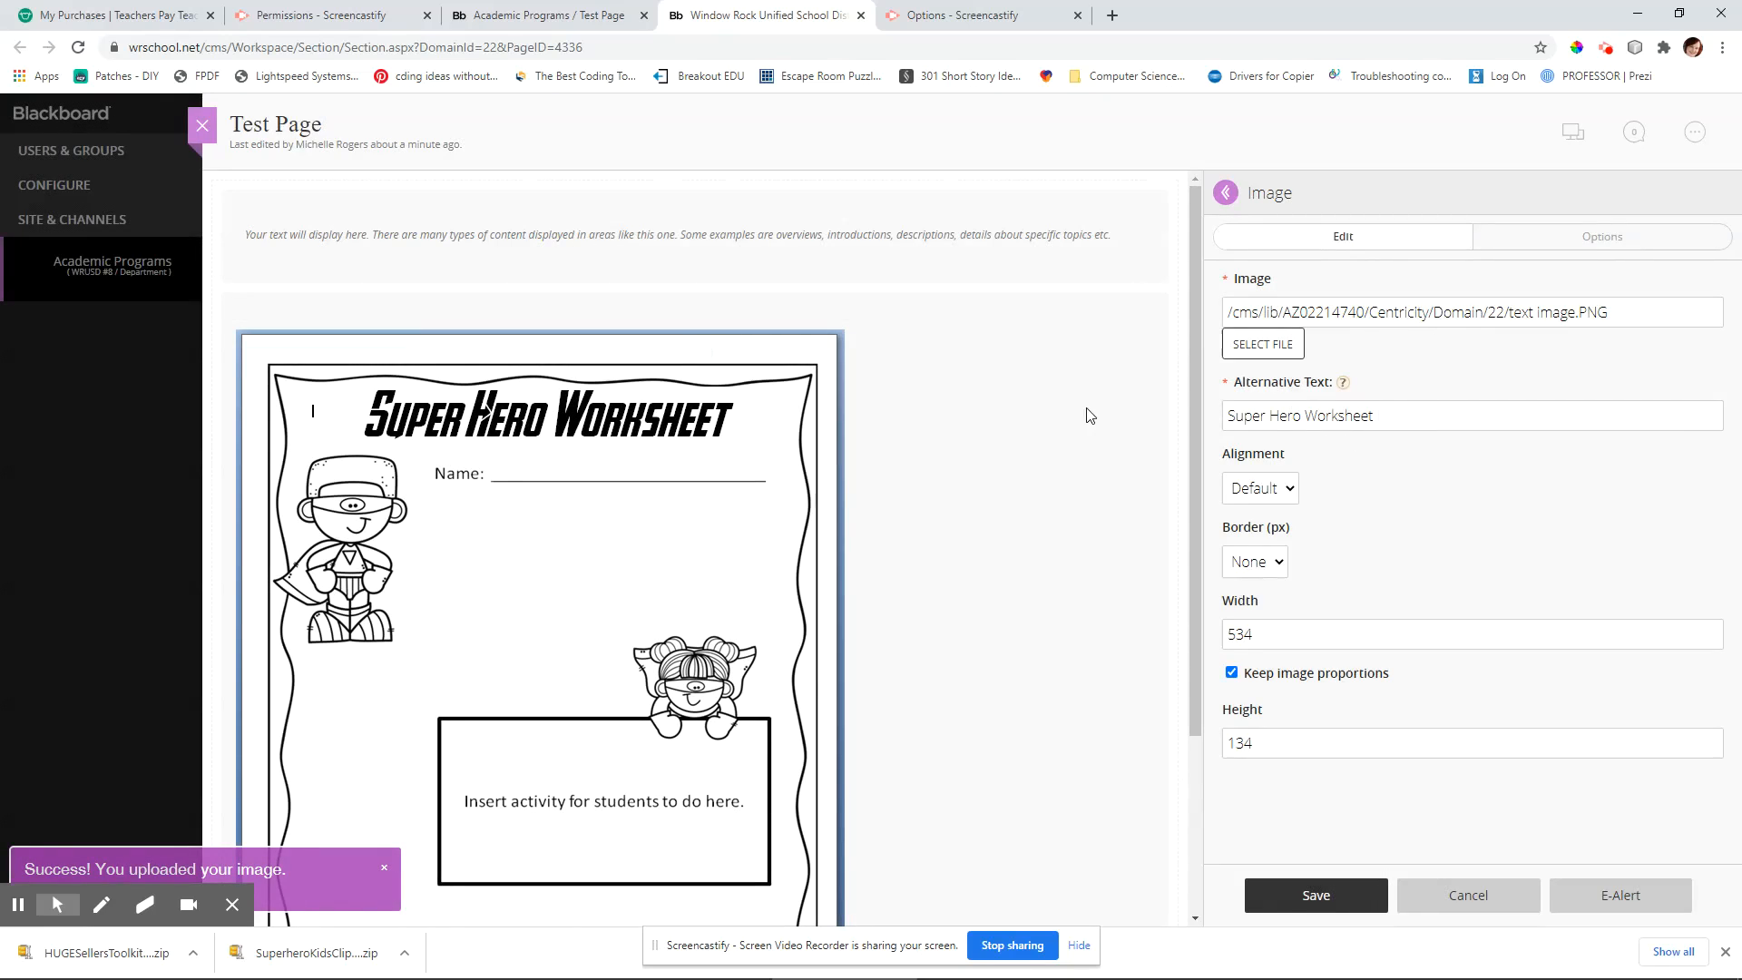
Replace the alternative text with "This is just text in my font from my computer." and save the Image app
triple_click(1387, 415)
type("This is ")
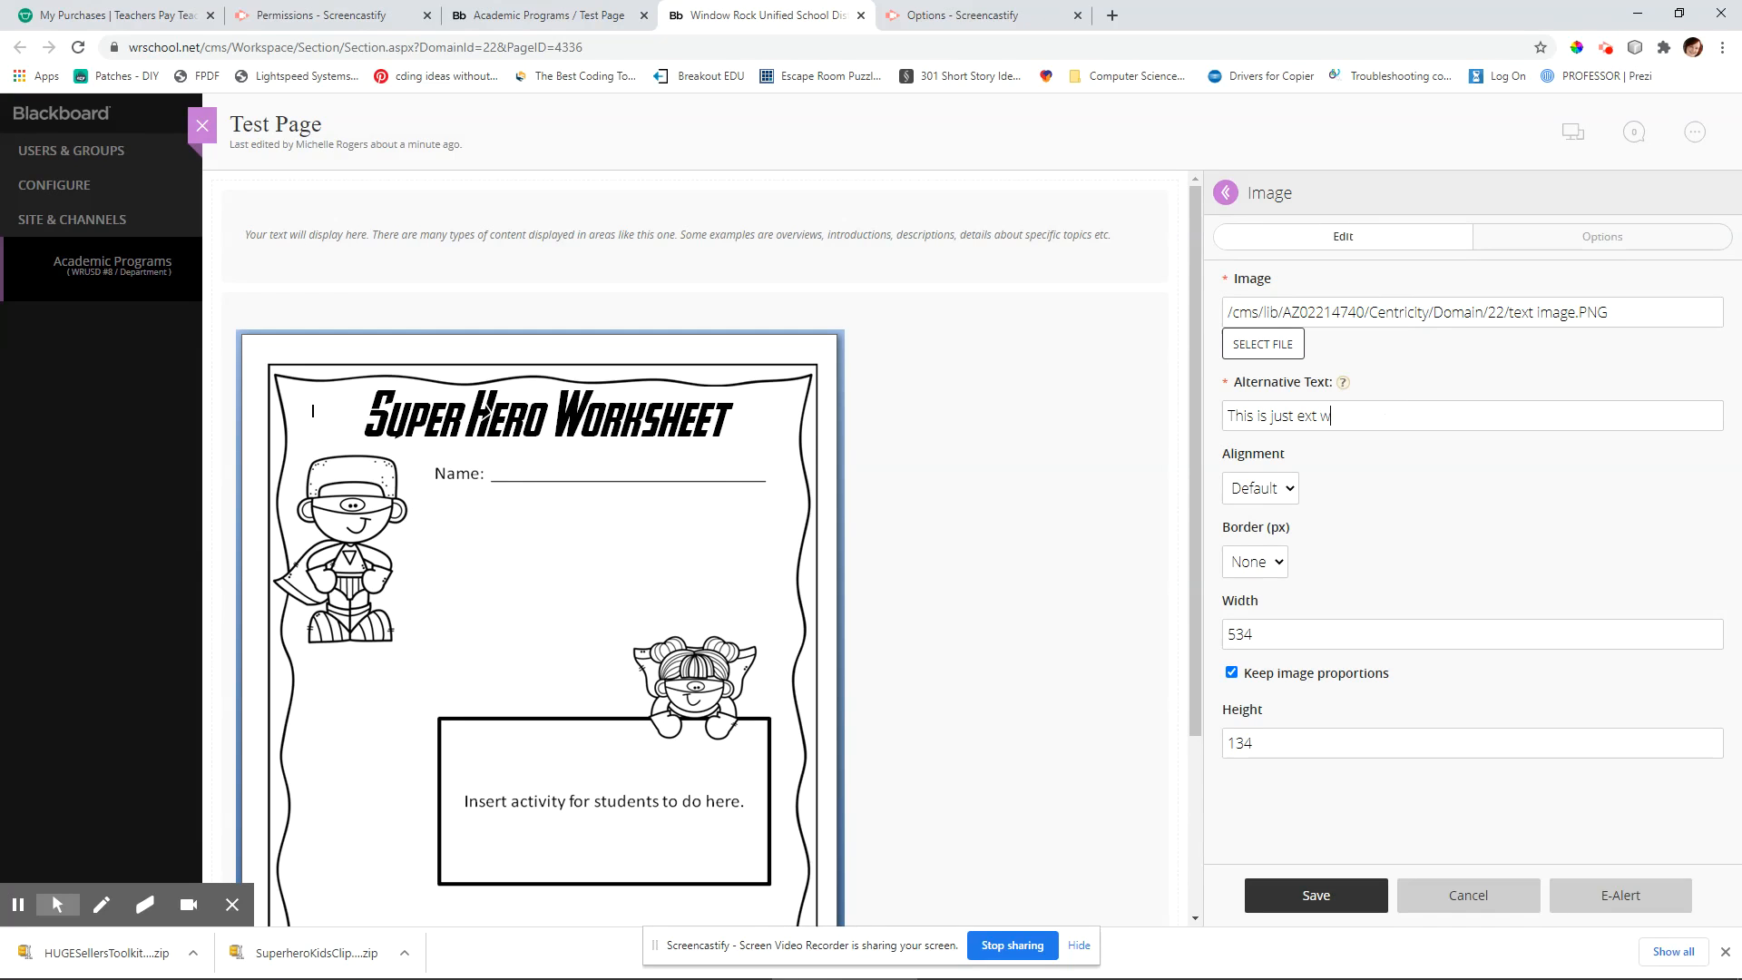
type("just text in my p")
type("ont from my computer.")
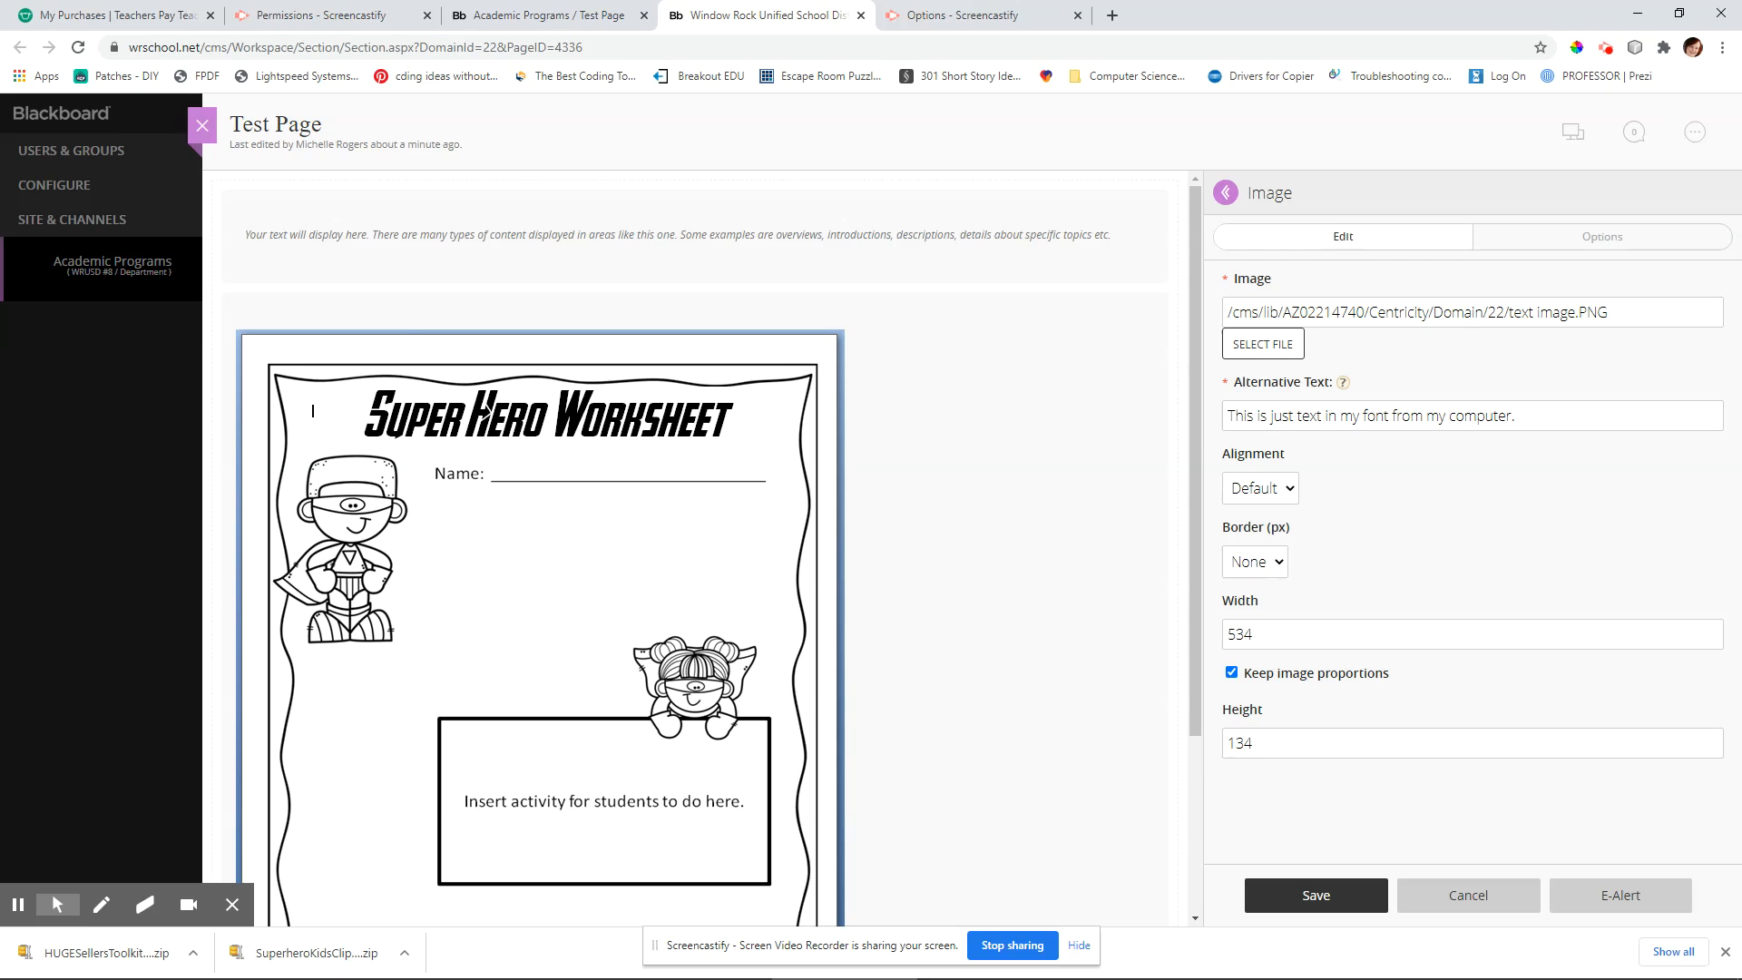
left_click(1306, 899)
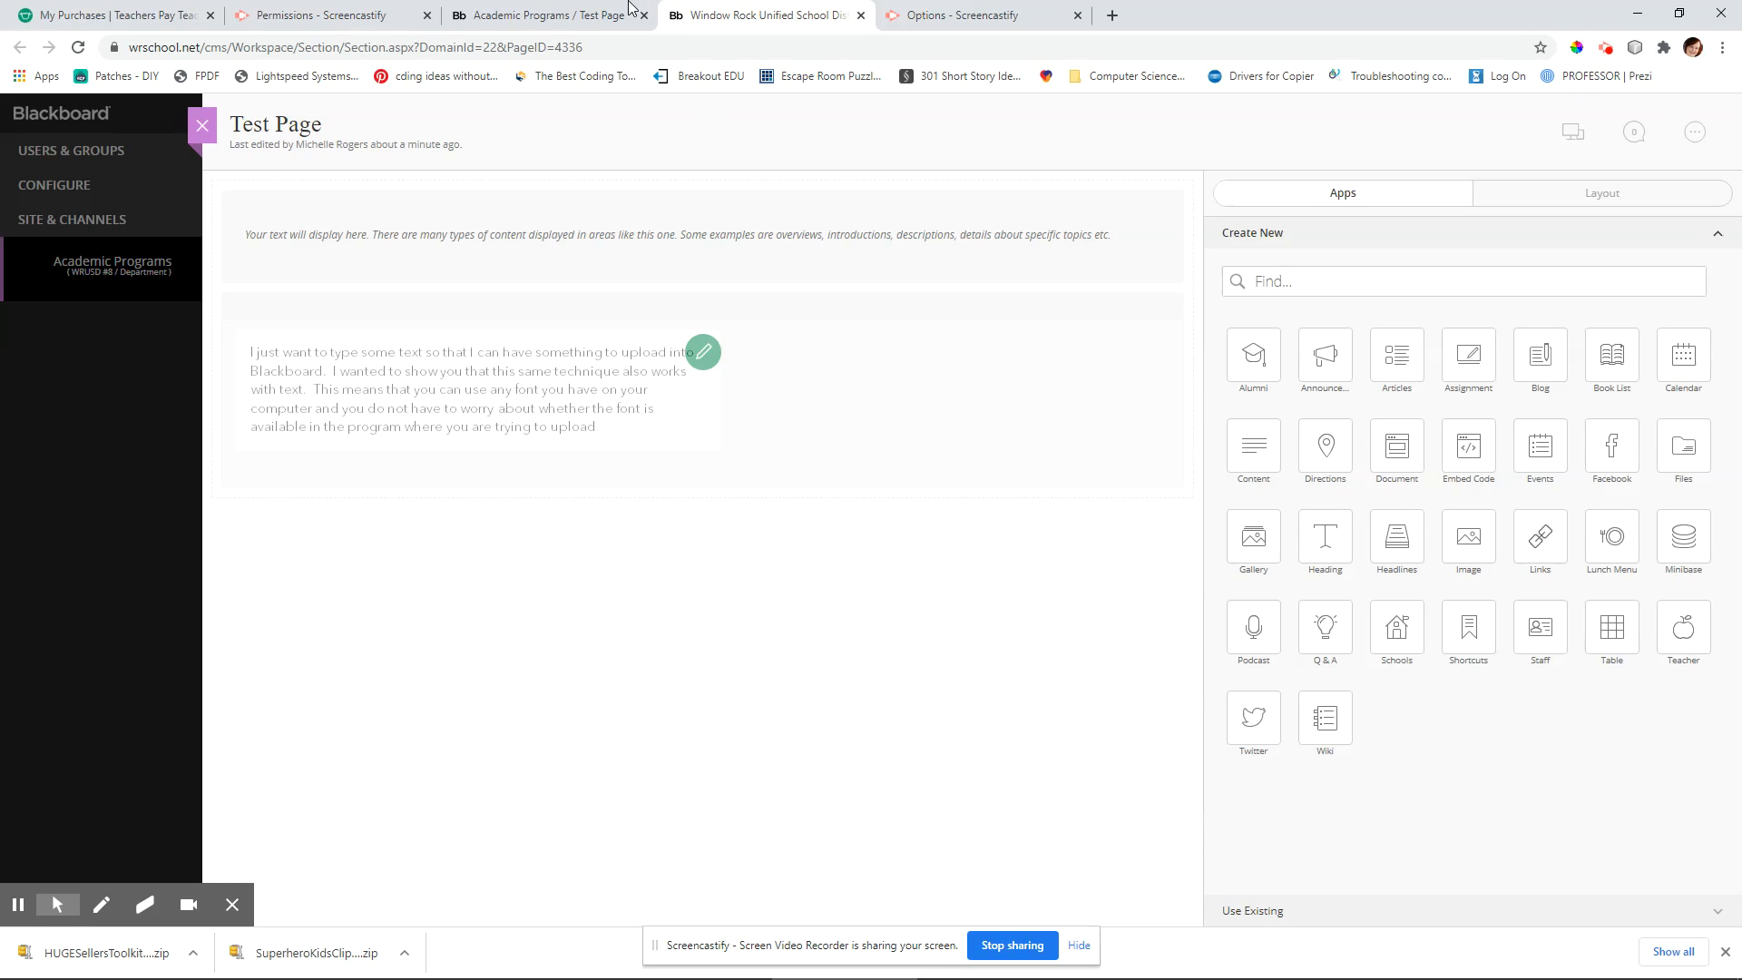
Return to the live Test Page and check how the text image displays there
left_click(553, 28)
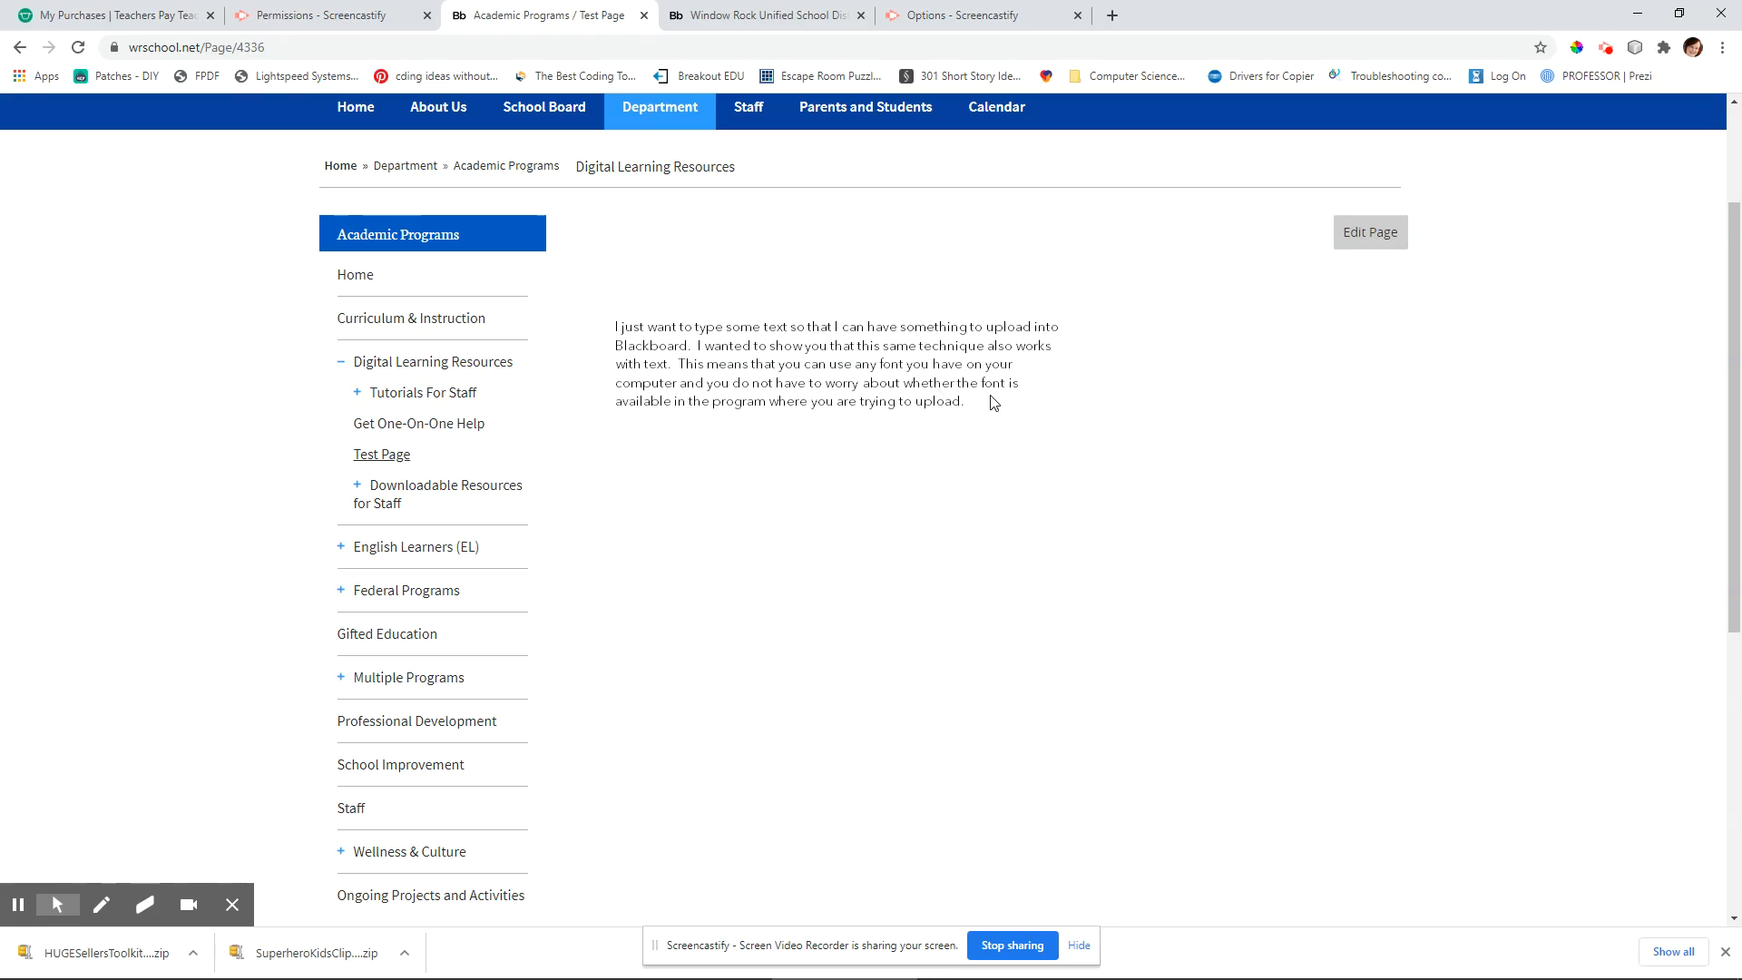
left_click_drag(976, 395, 740, 330)
left_click(1124, 421)
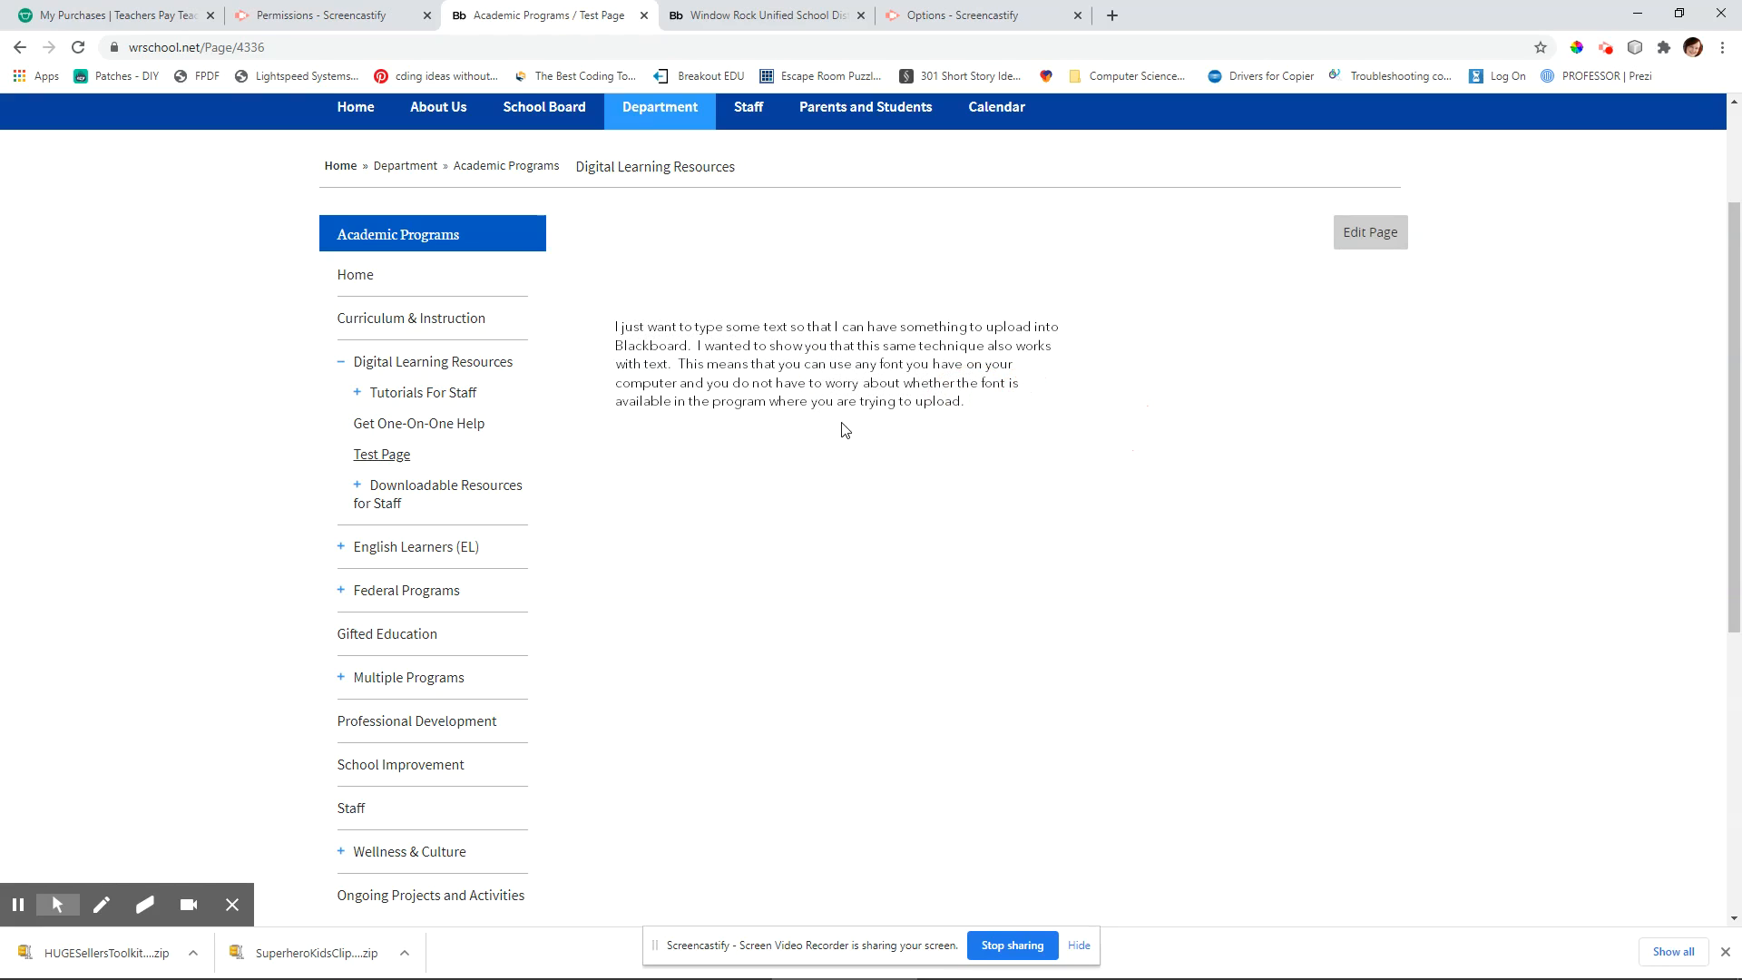